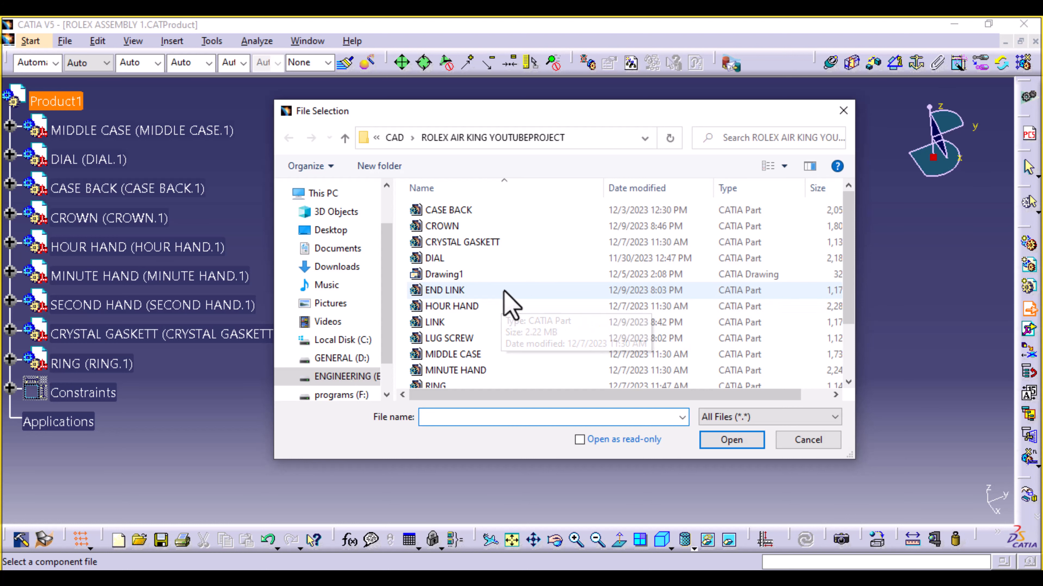
# Insert the END LINK part and, with the compass snapping automatically to the selected object, move it clear of the watch case.
pyautogui.doubleClick(506, 291)
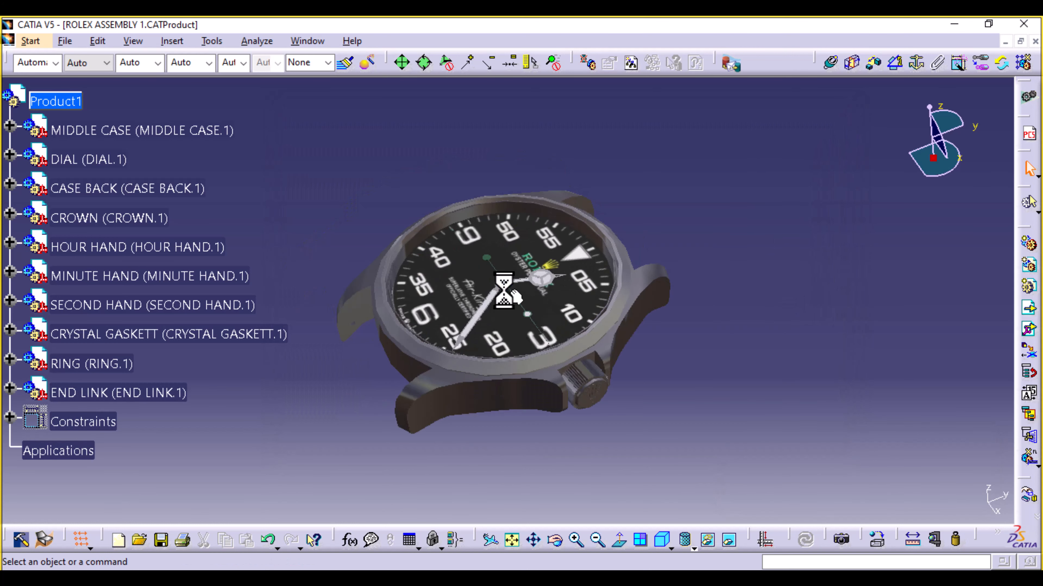
pyautogui.rightClick(950, 157)
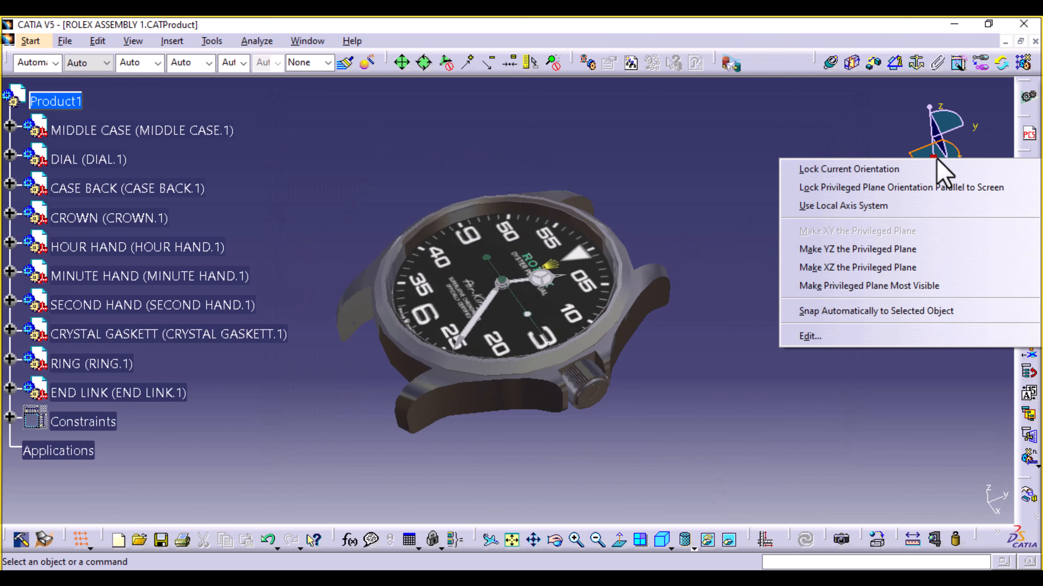
pyautogui.click(901, 315)
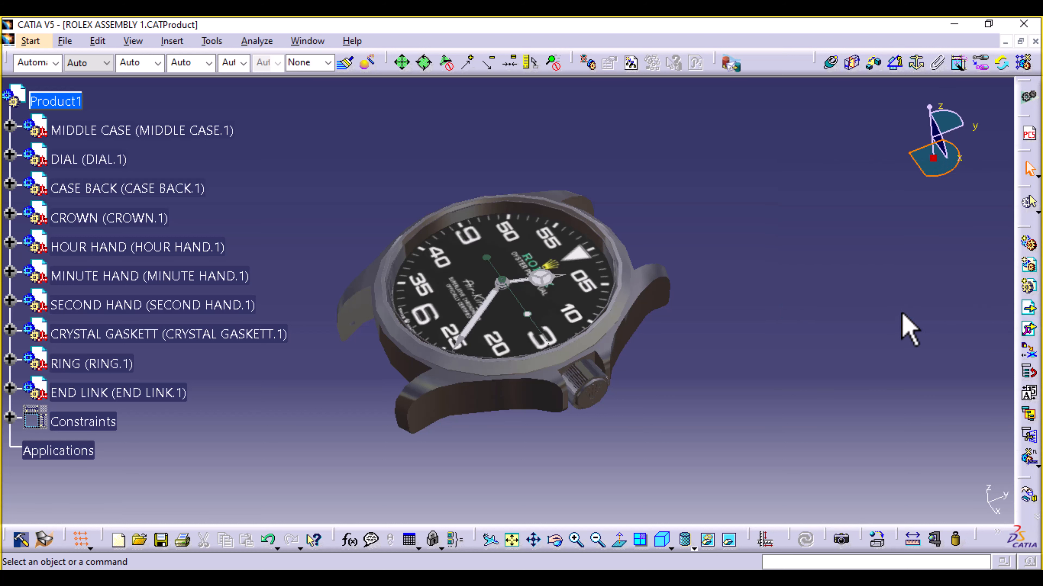
pyautogui.click(152, 395)
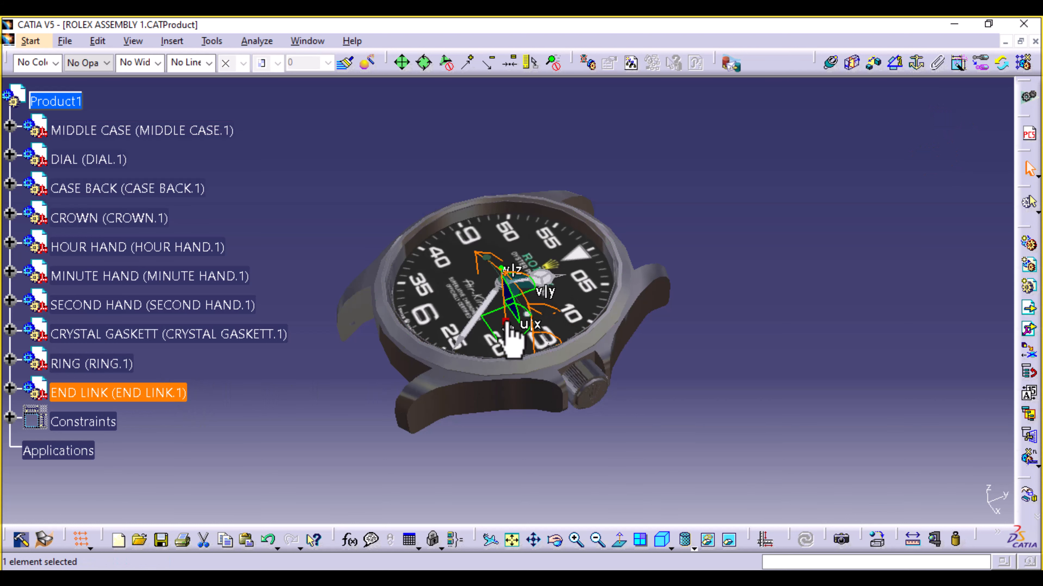
pyautogui.moveTo(526, 314); pyautogui.dragTo(726, 262)
pyautogui.click(763, 350)
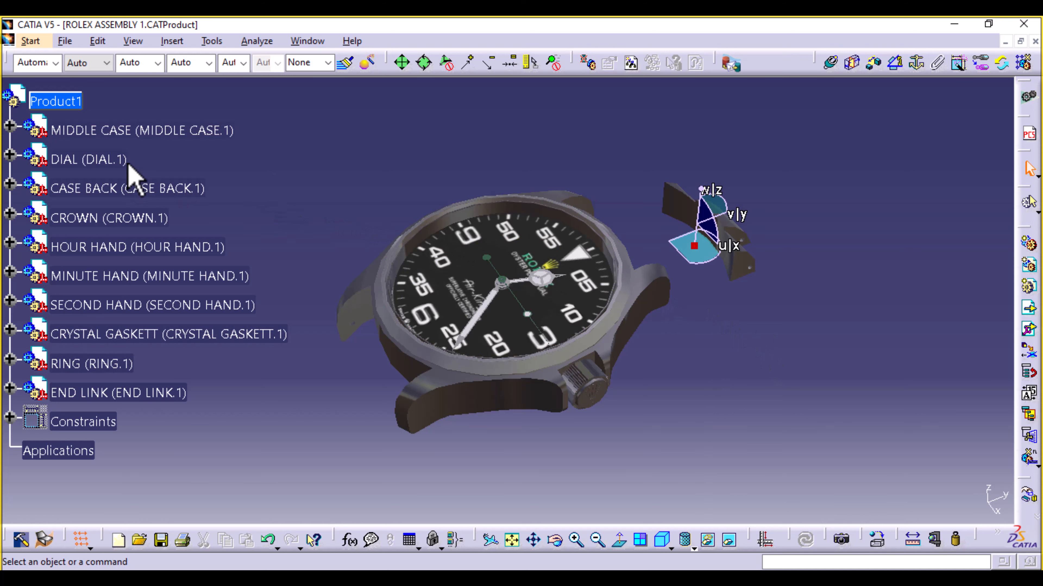
# Insert the LUG SCREW part into Product1 and move it out of the watch case to beside the end link.
pyautogui.click(76, 103)
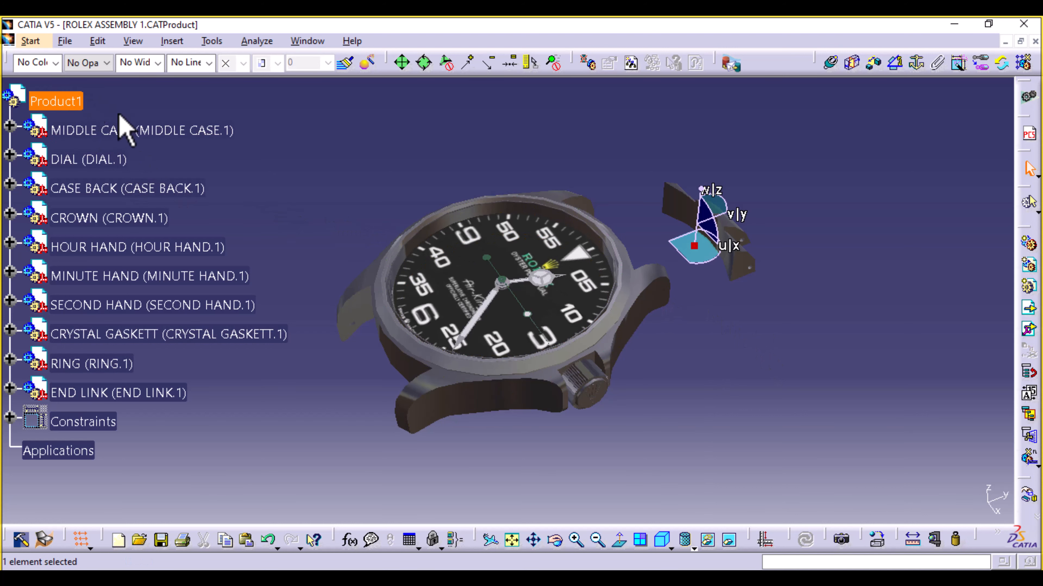
pyautogui.click(1028, 308)
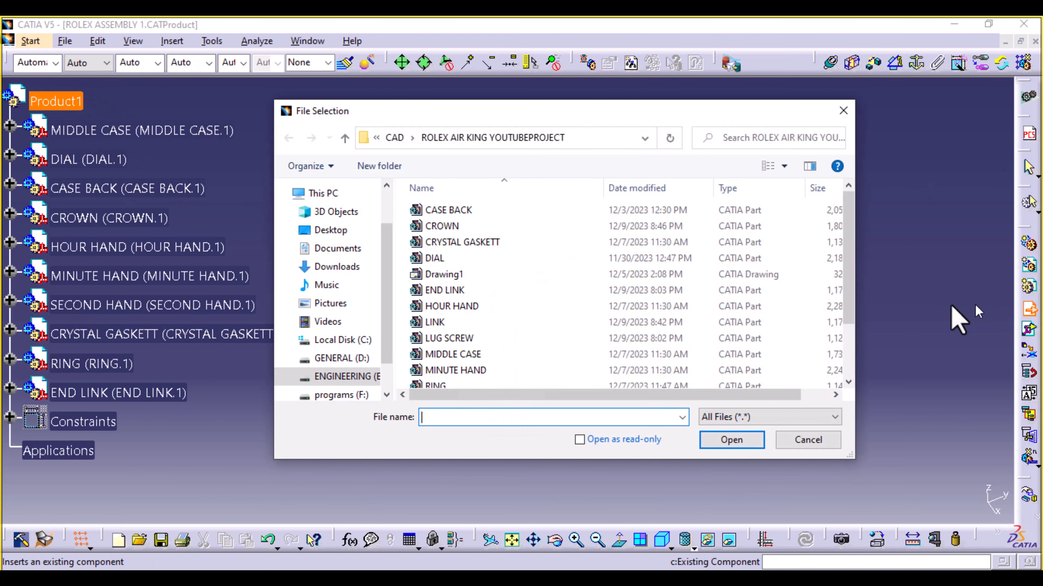
pyautogui.doubleClick(525, 336)
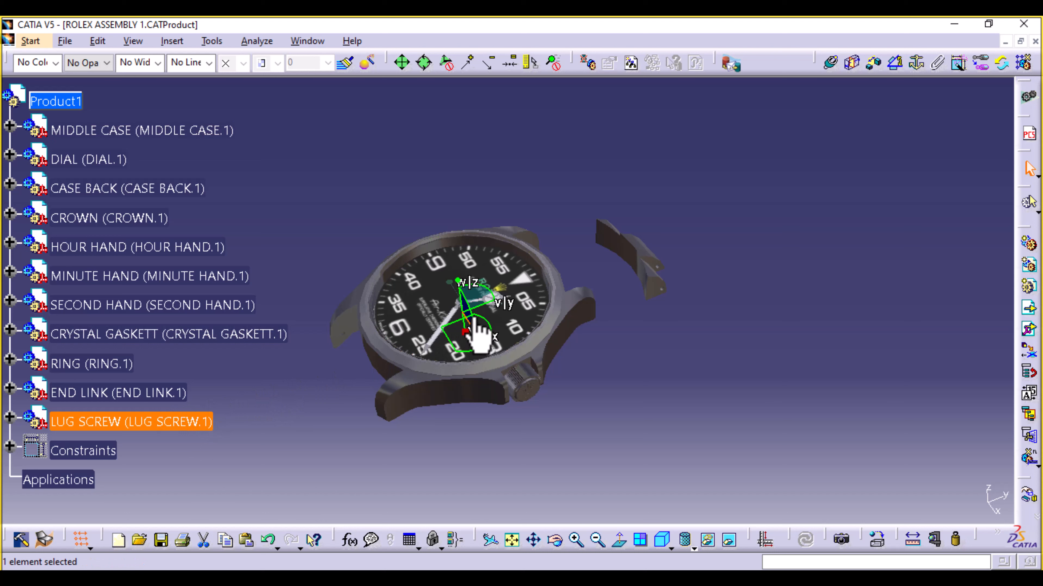
pyautogui.moveTo(484, 324); pyautogui.dragTo(686, 221)
pyautogui.click(712, 246)
# Add a coincidence constraint between the lug screw's axis and the axis of the middle case's lug hole.
pyautogui.moveTo(743, 379); pyautogui.dragTo(725, 269, button='middle')
pyautogui.moveTo(811, 391); pyautogui.dragTo(513, 425, button='middle')
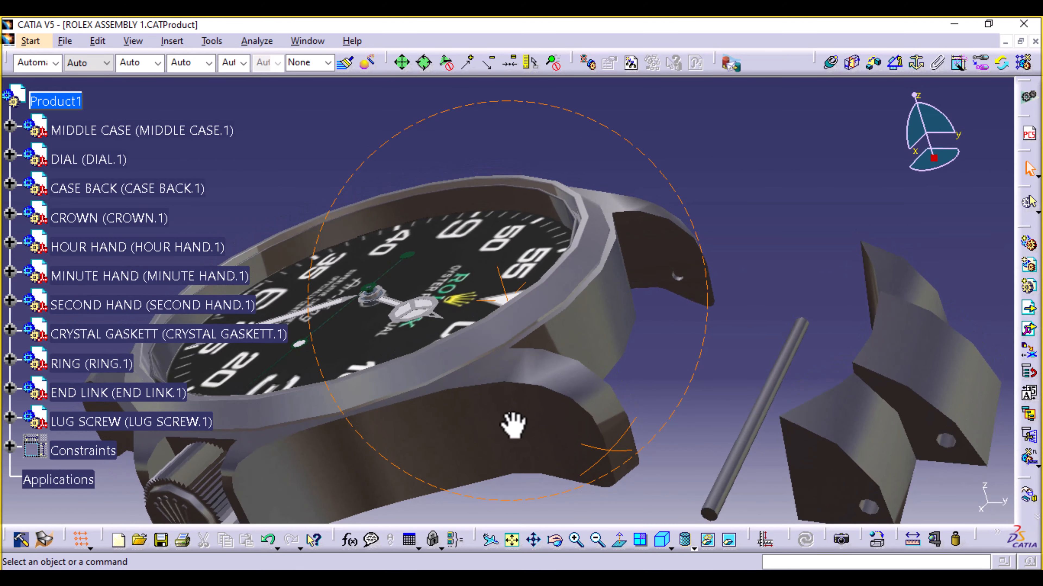
pyautogui.moveTo(692, 343); pyautogui.dragTo(570, 226, button='middle')
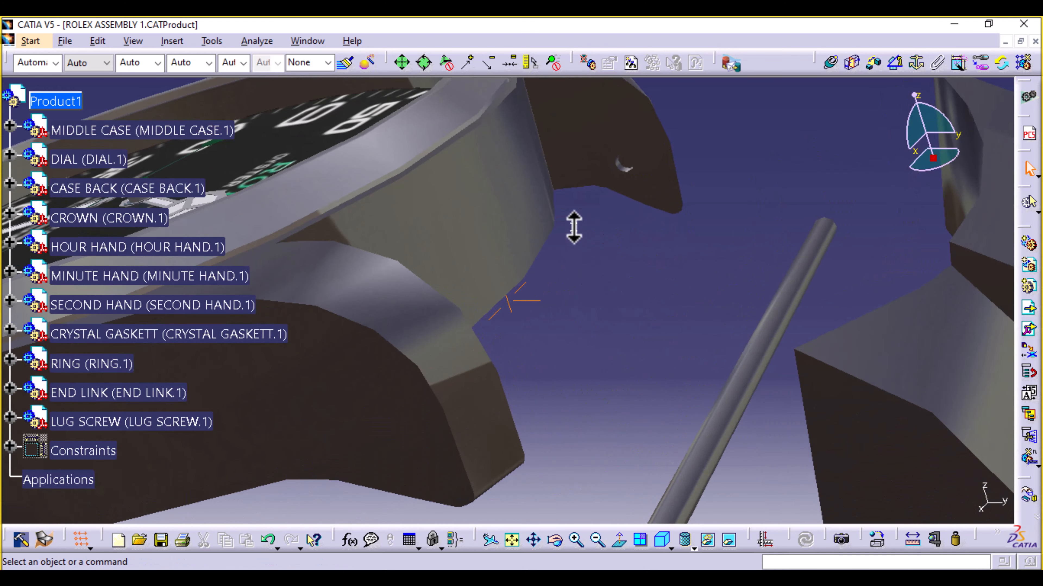
pyautogui.click(831, 63)
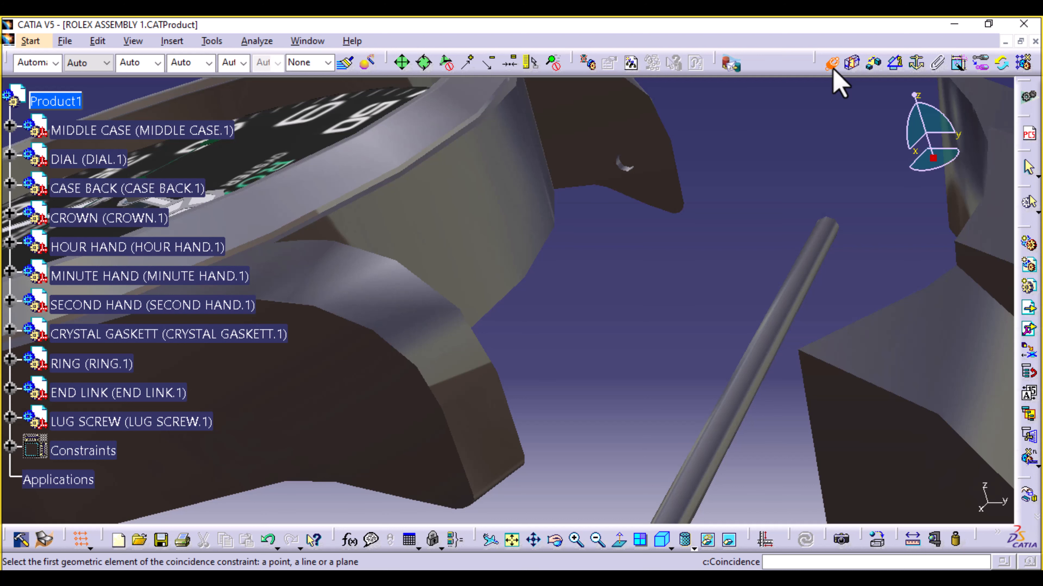
pyautogui.click(797, 292)
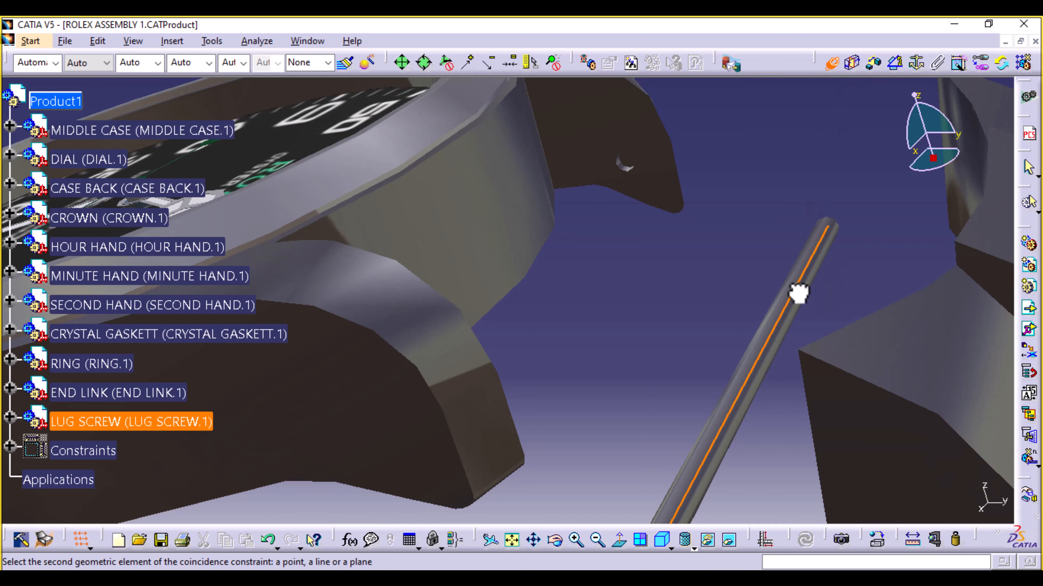
pyautogui.moveTo(661, 300); pyautogui.dragTo(582, 314, button='middle')
pyautogui.click(579, 303)
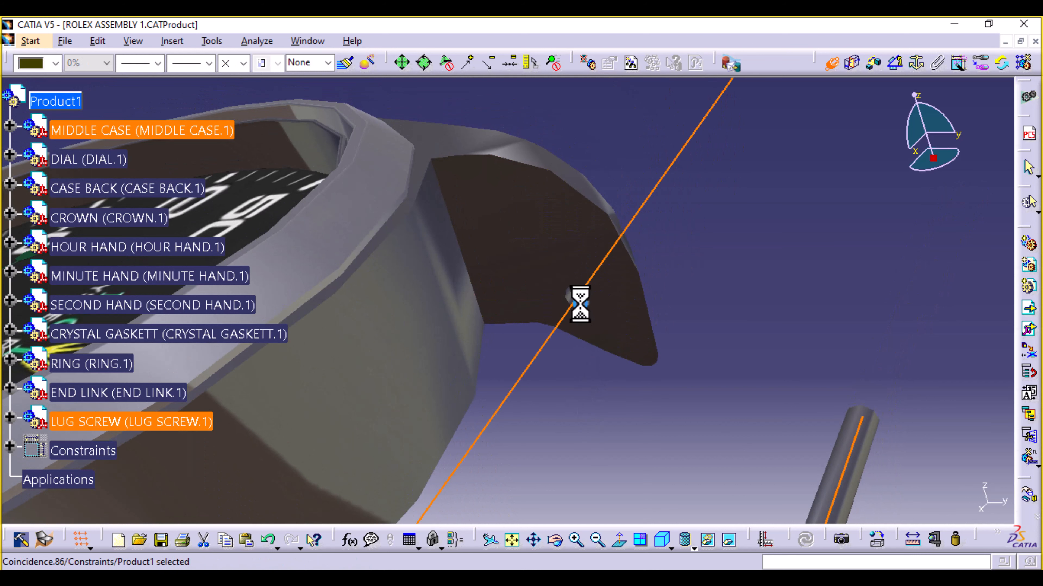
# Add a coincidence constraint between the lug screw's axis and the axis of the end link's hole.
pyautogui.moveTo(829, 308); pyautogui.dragTo(811, 371, button='middle')
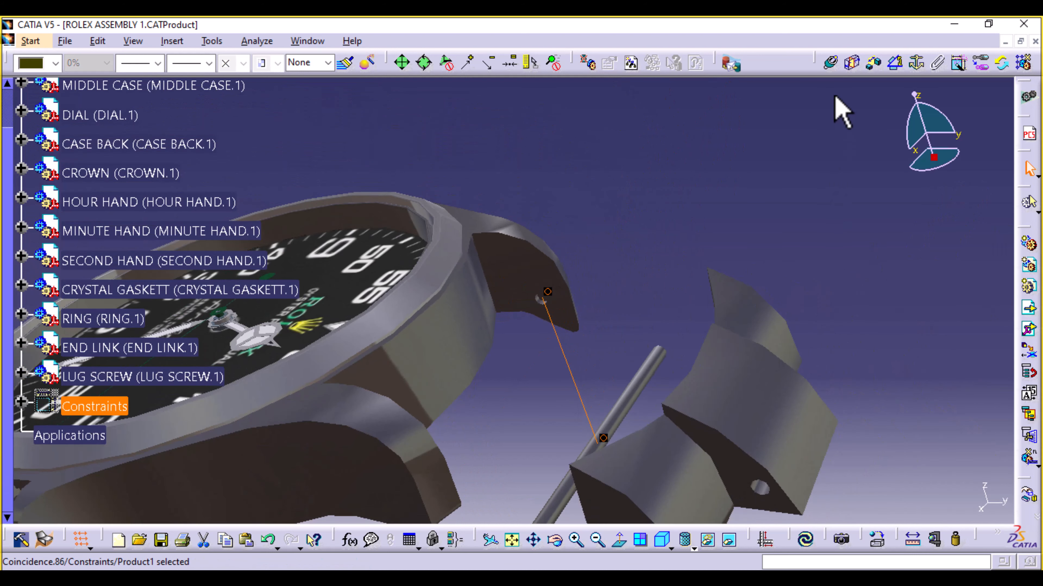
pyautogui.click(830, 63)
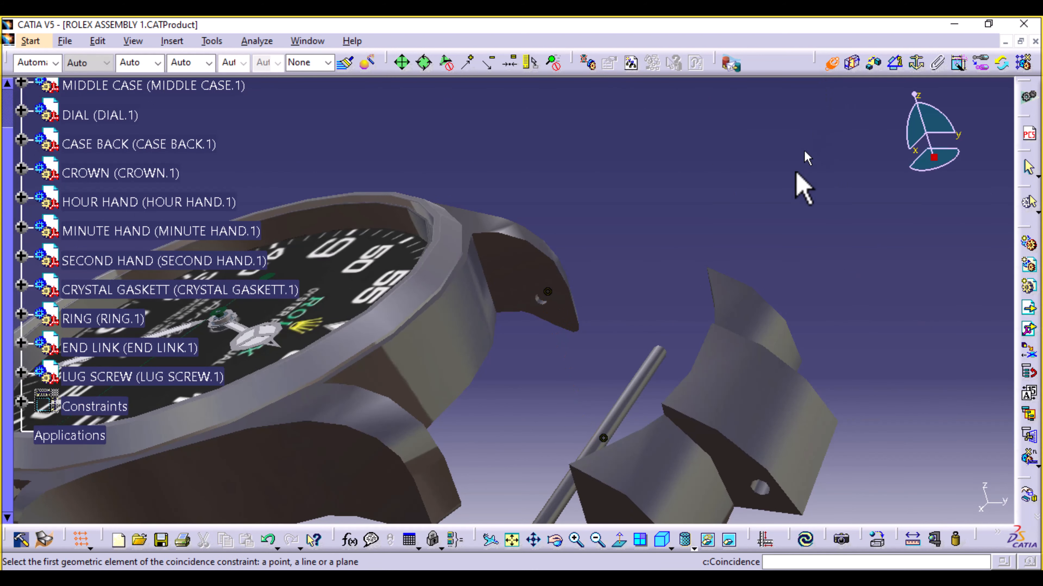
pyautogui.click(641, 379)
pyautogui.moveTo(647, 292); pyautogui.dragTo(656, 419, button='middle')
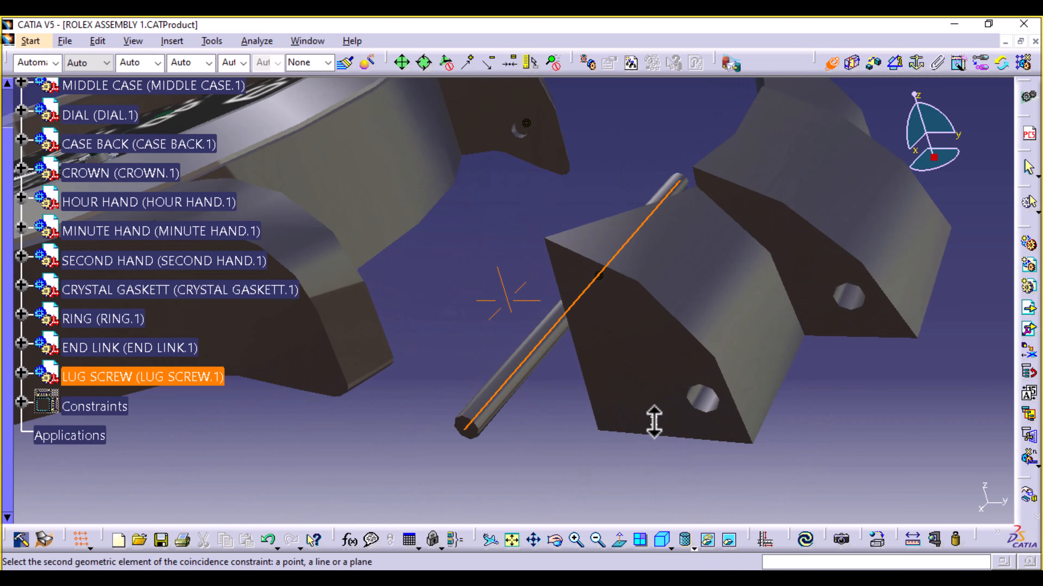
pyautogui.click(704, 403)
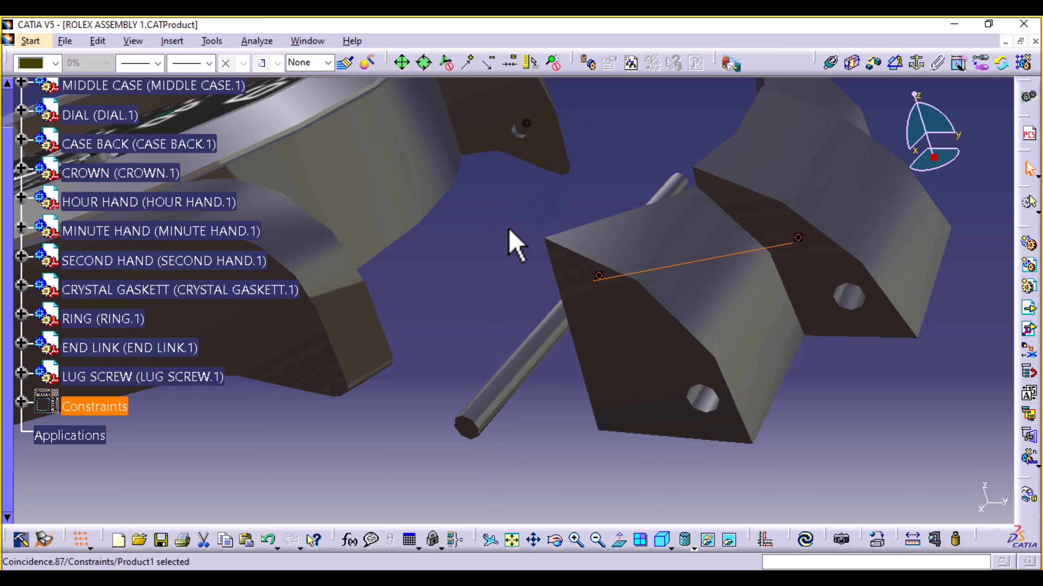
# Add a contact constraint between the bottom face of the middle case's lug hole and the lug screw's end face.
pyautogui.moveTo(515, 244); pyautogui.dragTo(512, 361, button='middle')
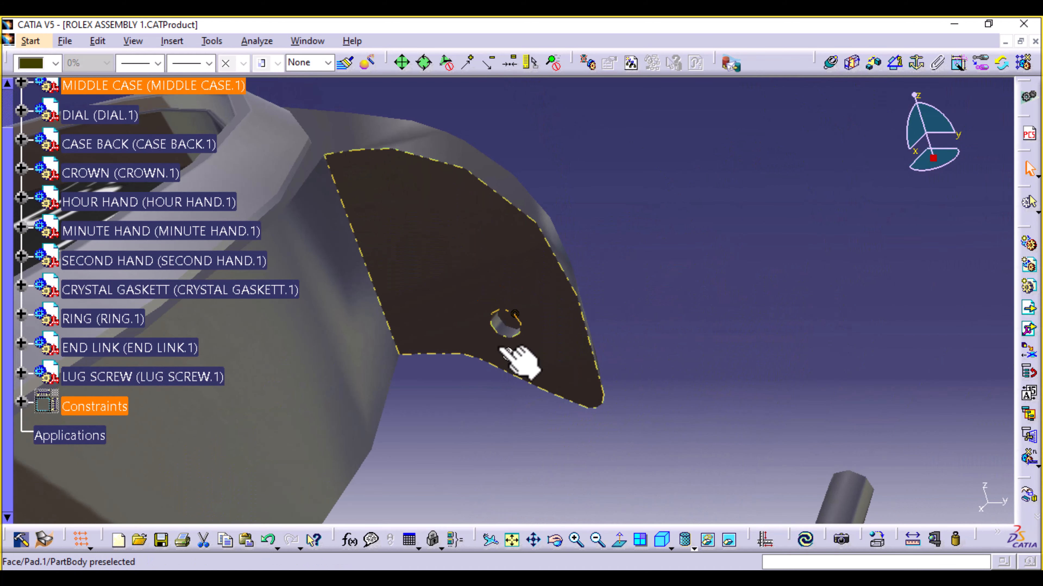
pyautogui.click(514, 317)
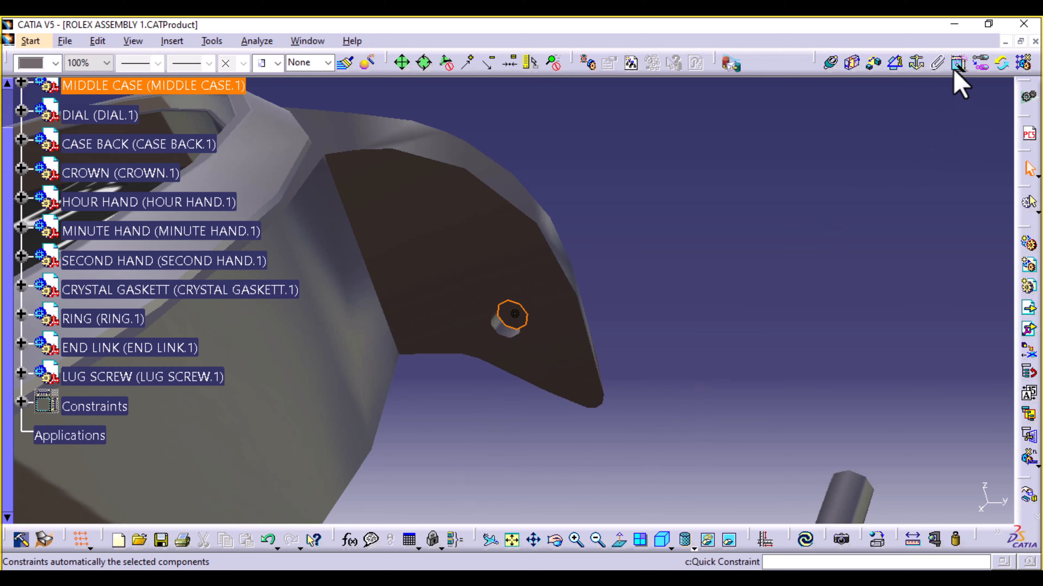
pyautogui.click(853, 64)
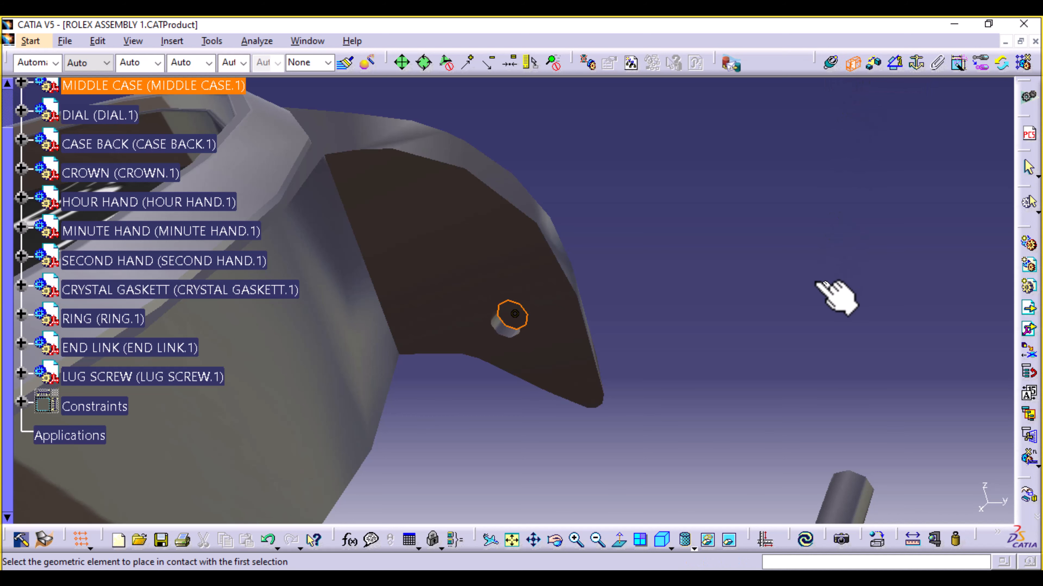
pyautogui.moveTo(834, 295); pyautogui.dragTo(465, 409, button='middle')
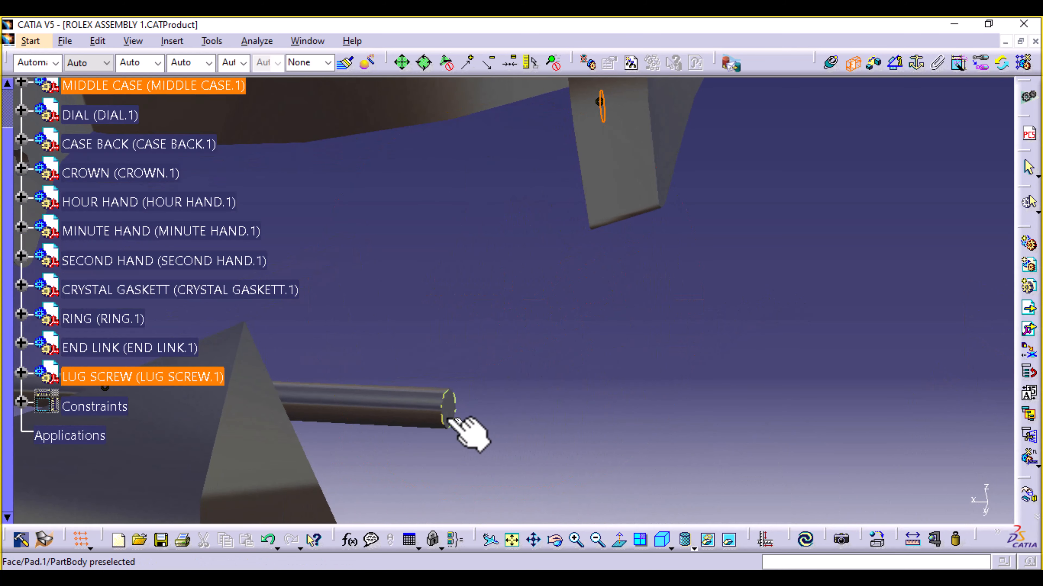
pyautogui.click(455, 413)
# Constrain the opposite lug's inner face to the end link's side face with a 0 mm offset, orientation Opposite, and update the assembly.
pyautogui.moveTo(410, 228); pyautogui.dragTo(442, 334, button='middle')
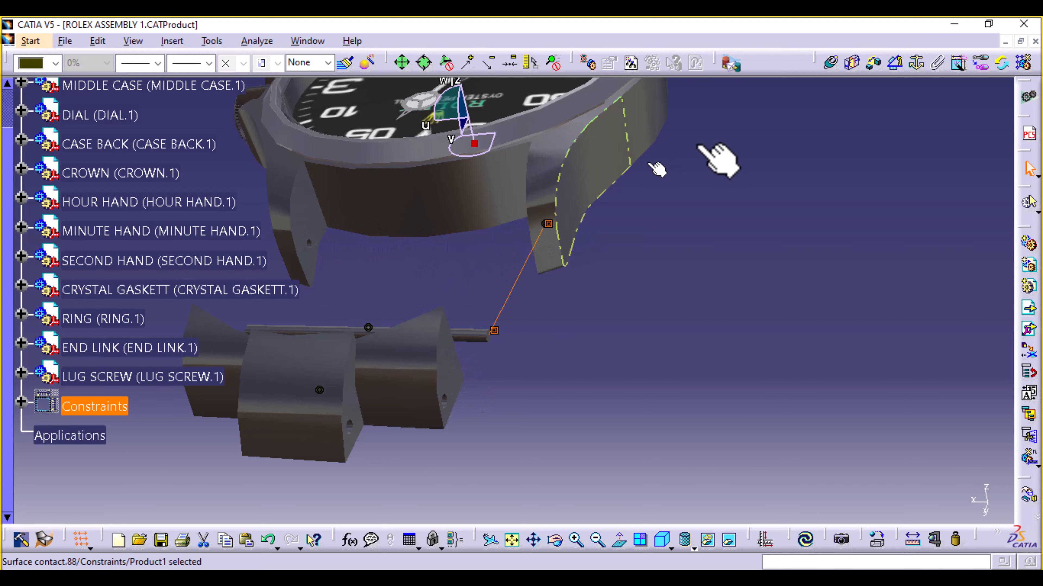
pyautogui.click(874, 68)
pyautogui.click(305, 220)
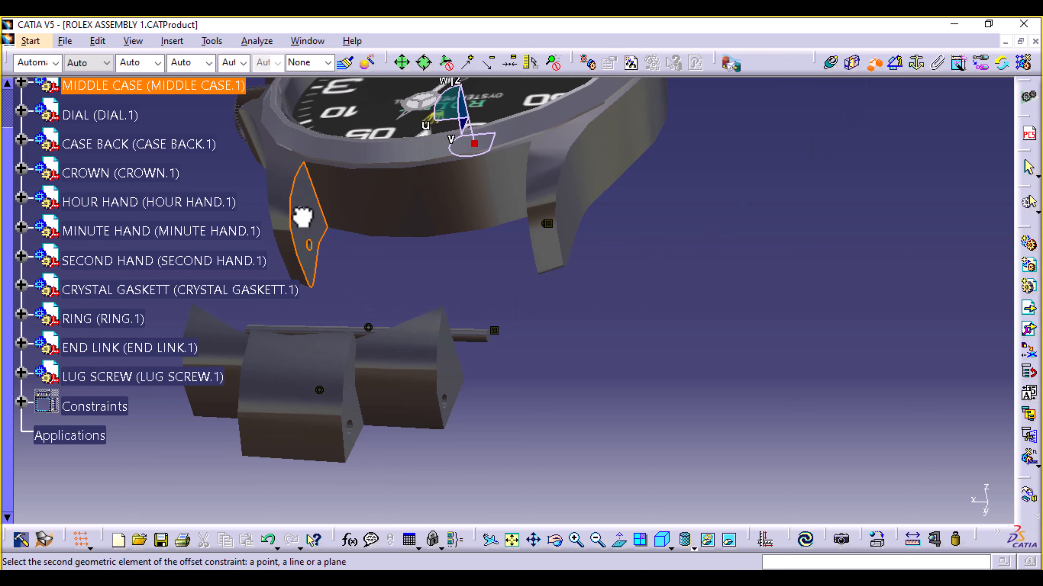
pyautogui.moveTo(569, 308); pyautogui.dragTo(779, 316, button='middle')
pyautogui.moveTo(554, 368); pyautogui.dragTo(687, 345, button='middle')
pyautogui.click(641, 356)
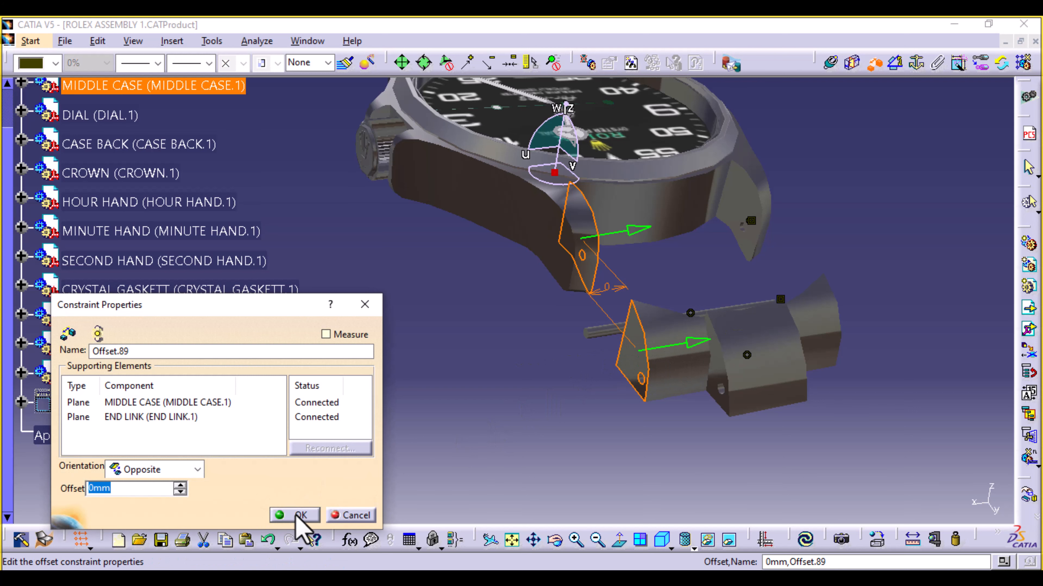
pyautogui.click(297, 517)
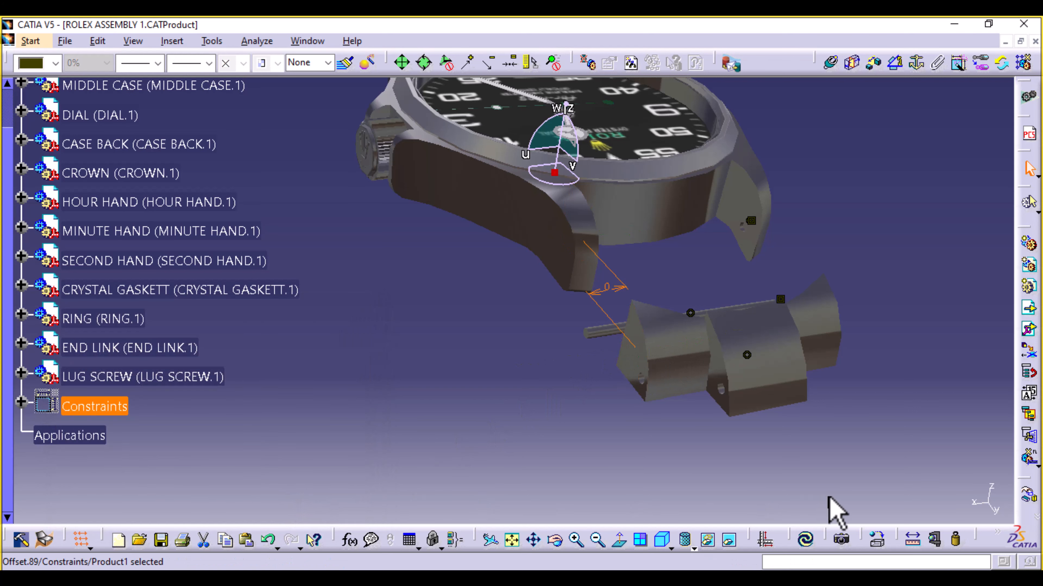
pyautogui.click(804, 540)
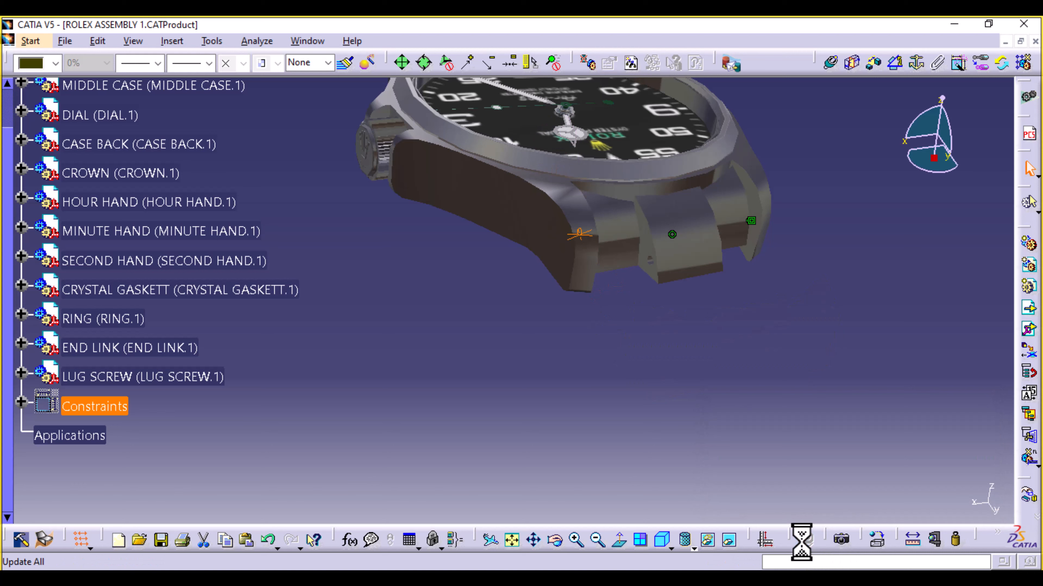
# Use Define Multi Instantiation to create one new instance of the end link along the reversed Y axis with a length of 70 mm.
pyautogui.moveTo(449, 305); pyautogui.dragTo(553, 363, button='middle')
pyautogui.moveTo(564, 293); pyautogui.dragTo(837, 508, button='middle')
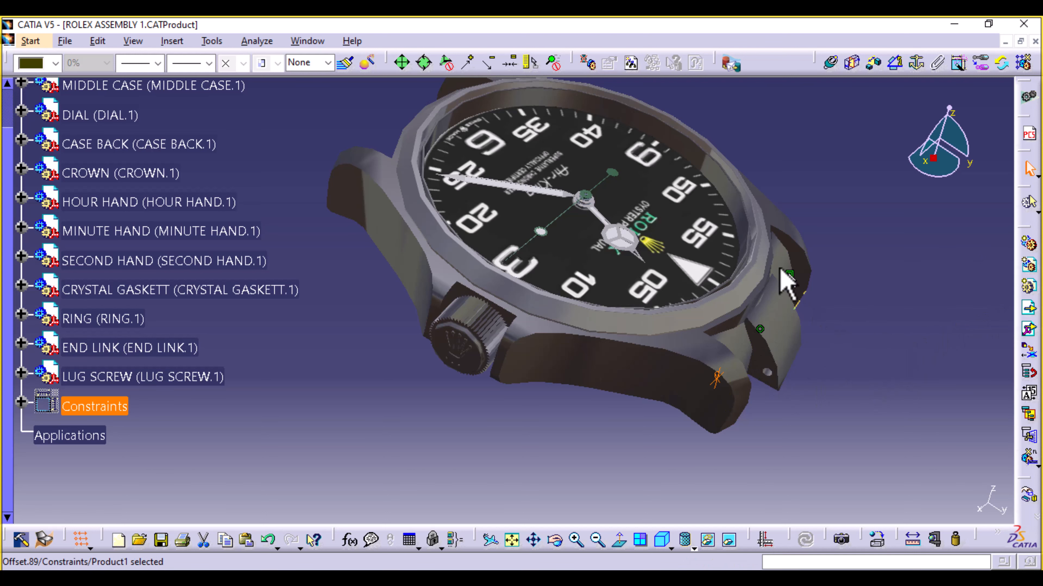
pyautogui.moveTo(929, 177); pyautogui.dragTo(803, 187)
pyautogui.moveTo(802, 187)
pyautogui.mouseDown(button='middle')
pyautogui.moveTo(808, 275)
pyautogui.moveTo(790, 202)
pyautogui.mouseUp(button='middle')
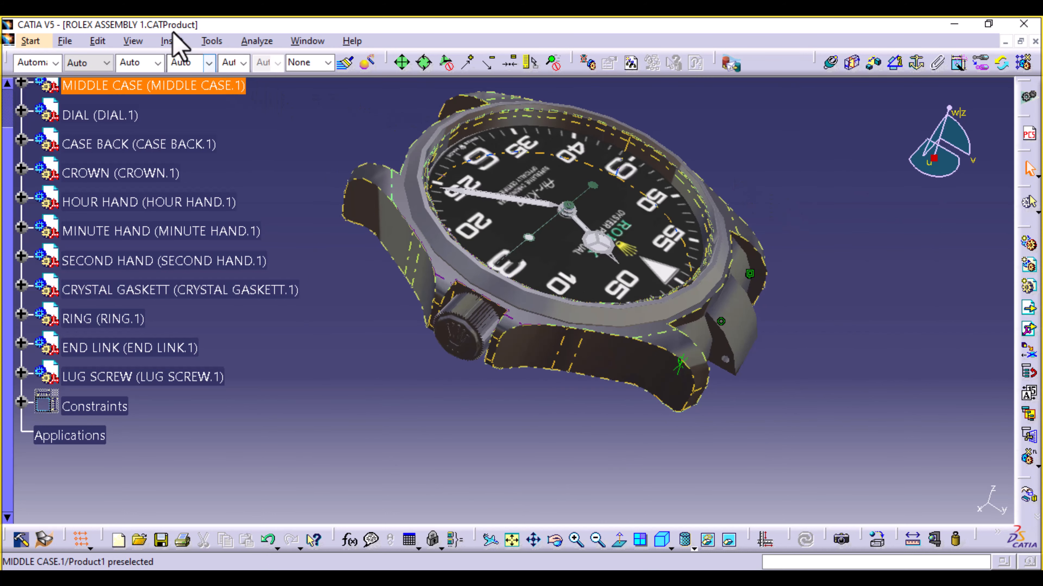
pyautogui.click(171, 41)
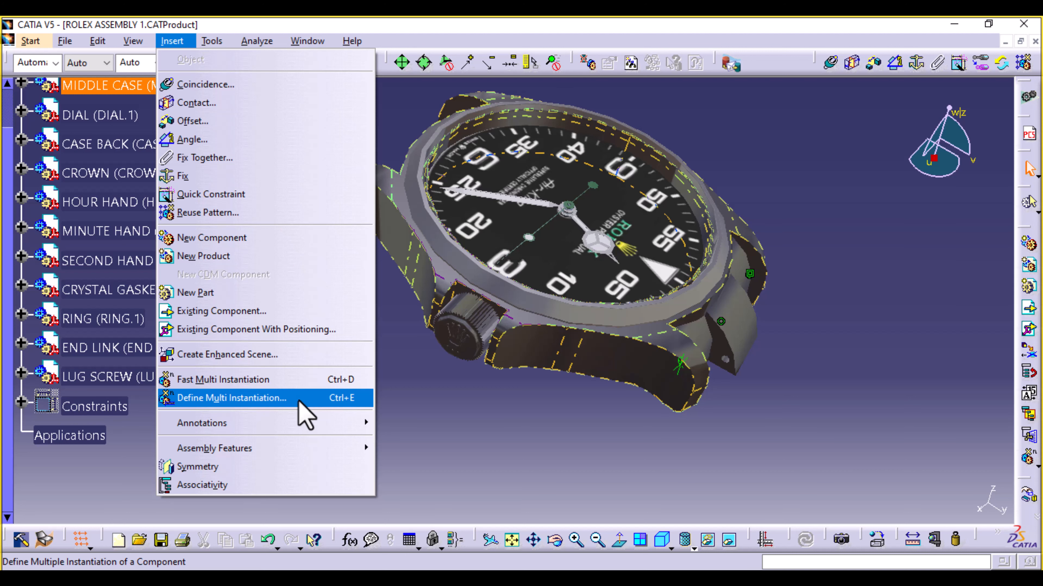
pyautogui.click(280, 397)
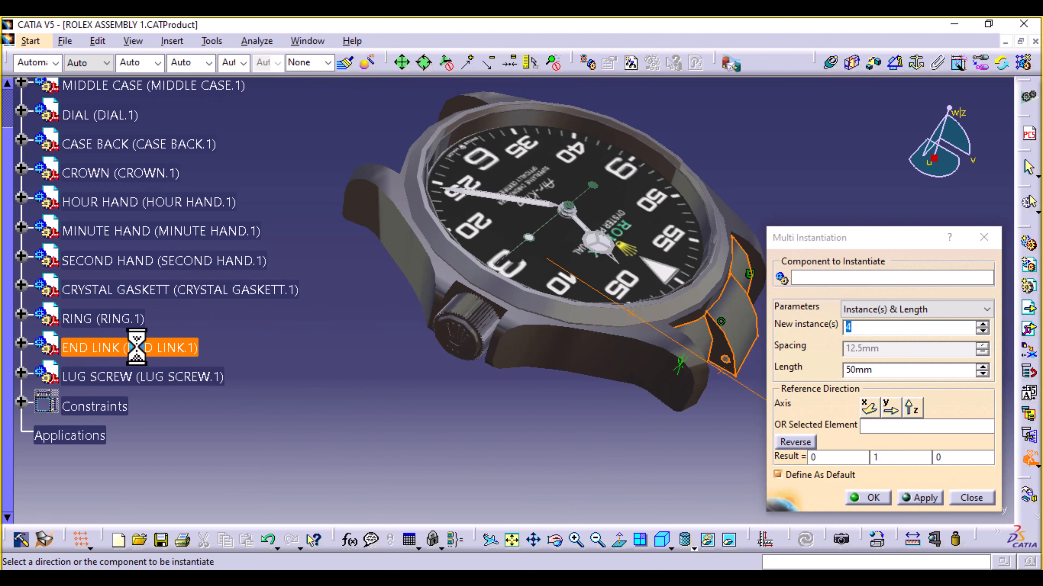
pyautogui.click(144, 349)
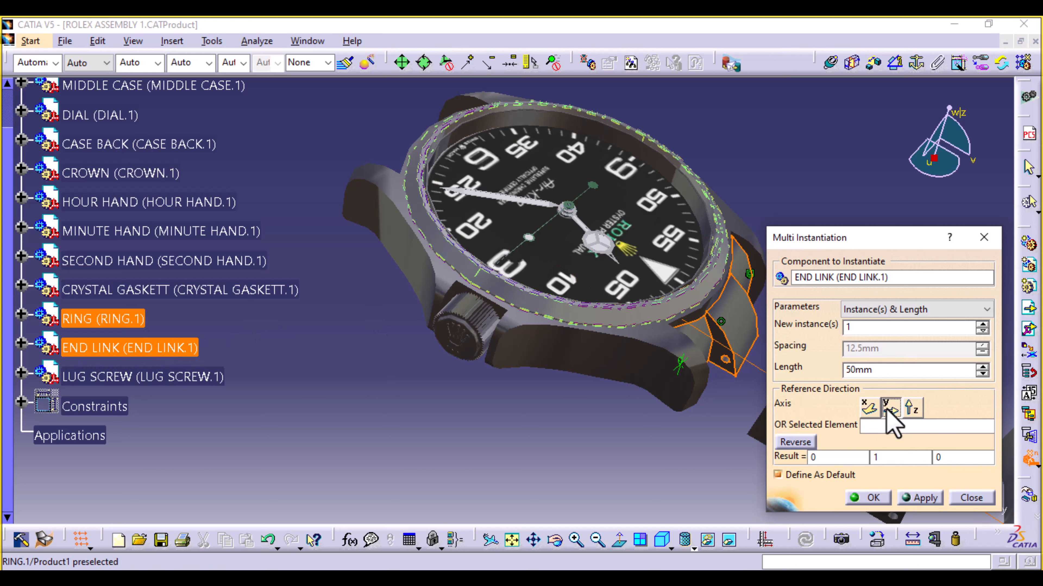
pyautogui.moveTo(533, 412); pyautogui.dragTo(602, 562, button='middle')
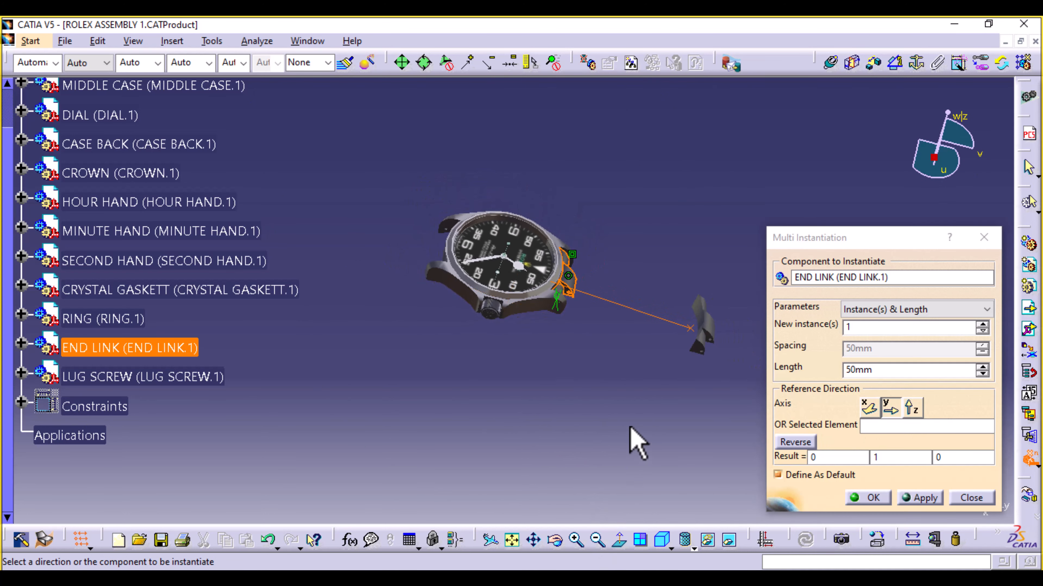
pyautogui.moveTo(638, 444); pyautogui.dragTo(595, 399, button='middle')
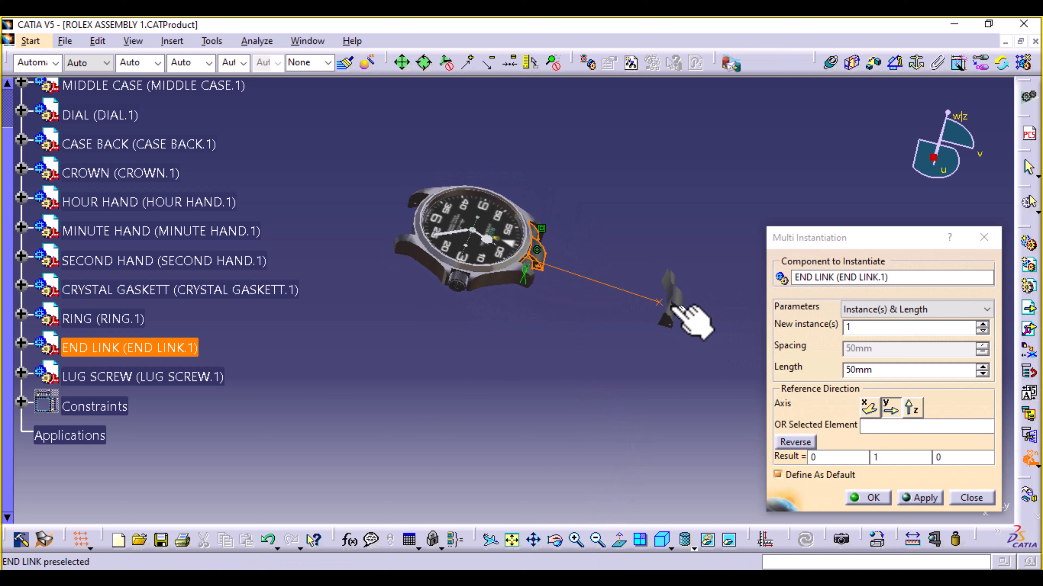
pyautogui.click(795, 442)
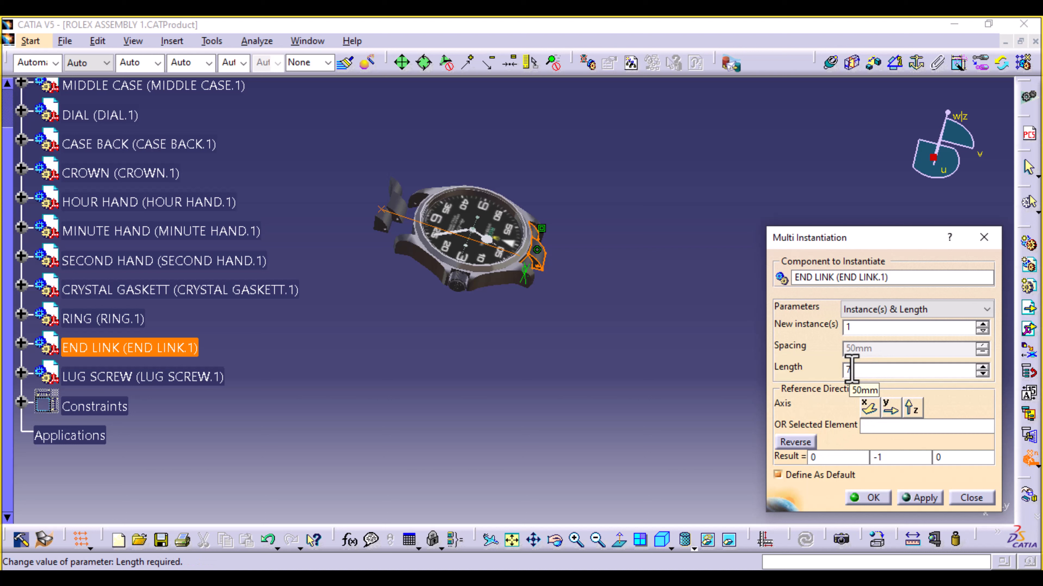
pyautogui.click(862, 327)
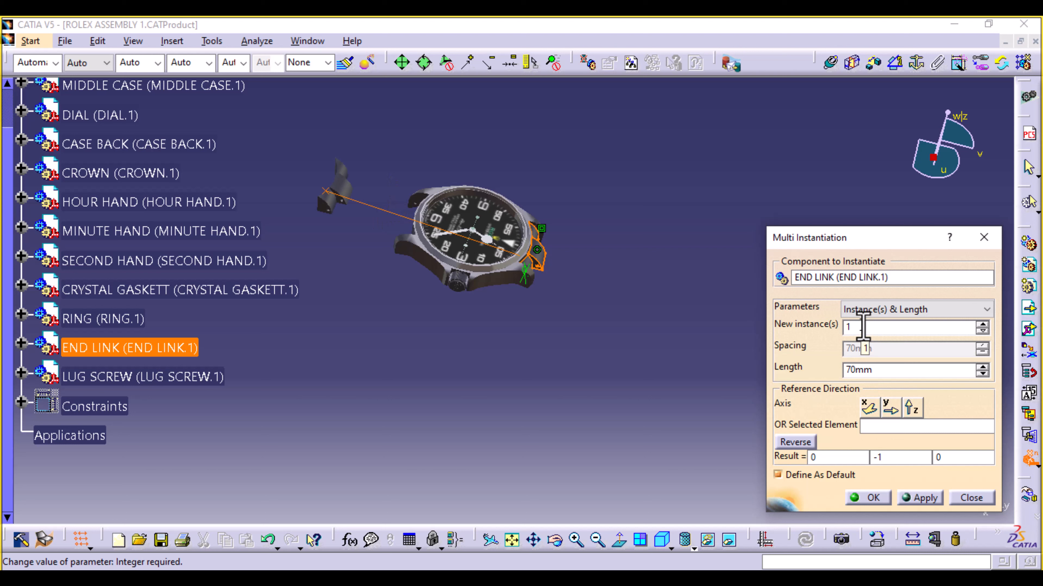
pyautogui.click(870, 498)
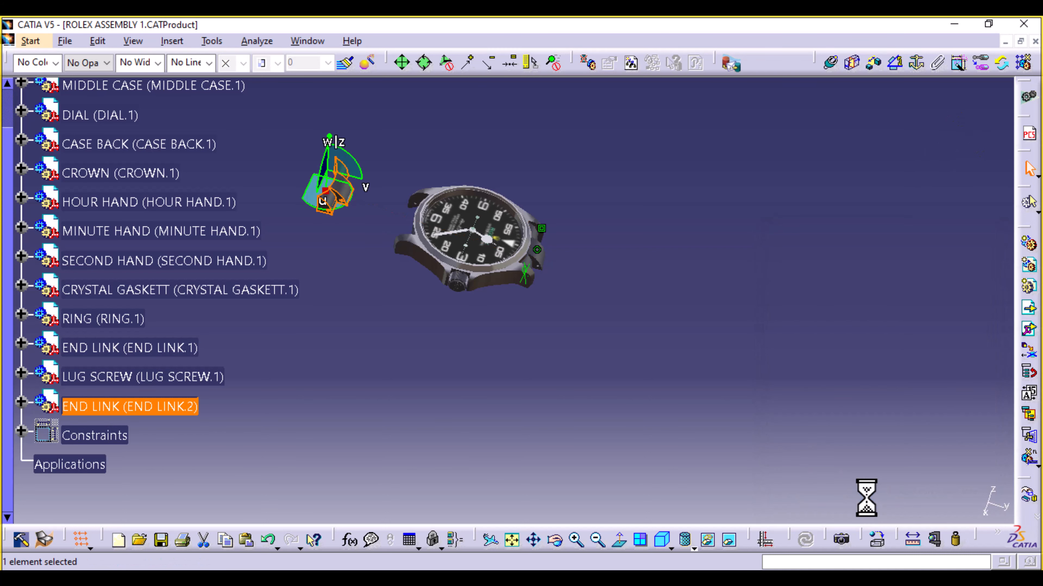
# Rotate the new end link instance about its vertical axis so it faces the free lugs on the opposite side of the case.
pyautogui.moveTo(433, 340); pyautogui.dragTo(641, 444, button='middle')
pyautogui.moveTo(534, 406); pyautogui.dragTo(521, 329, button='middle')
pyautogui.moveTo(521, 295)
pyautogui.mouseDown()
pyautogui.moveTo(559, 291)
pyautogui.moveTo(562, 271)
pyautogui.moveTo(537, 284)
pyautogui.mouseUp()
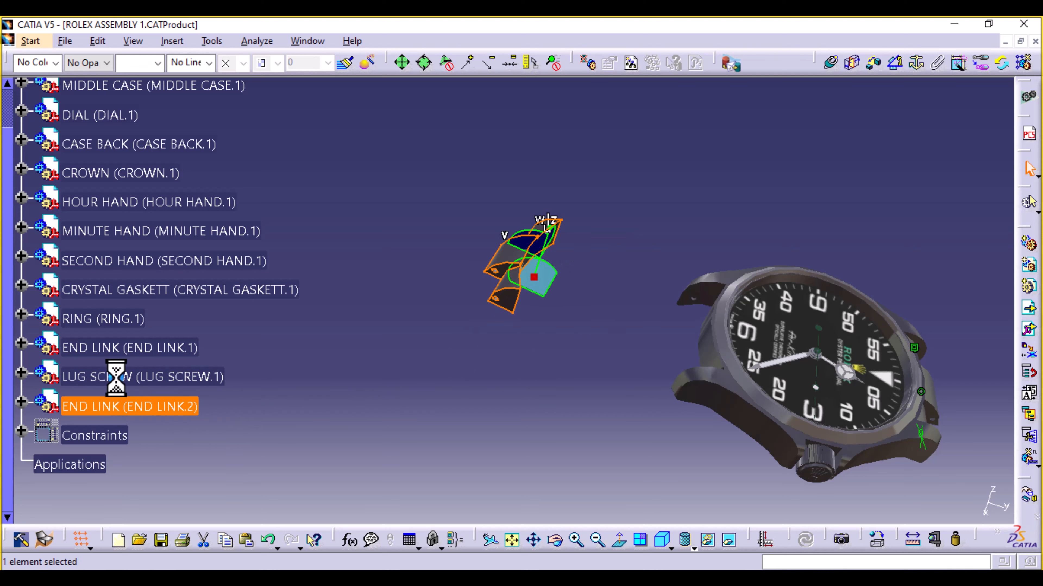
# Create one new instance of the lug screw by multi-instantiation with a 70 mm length along the reversed Y axis.
pyautogui.click(121, 379)
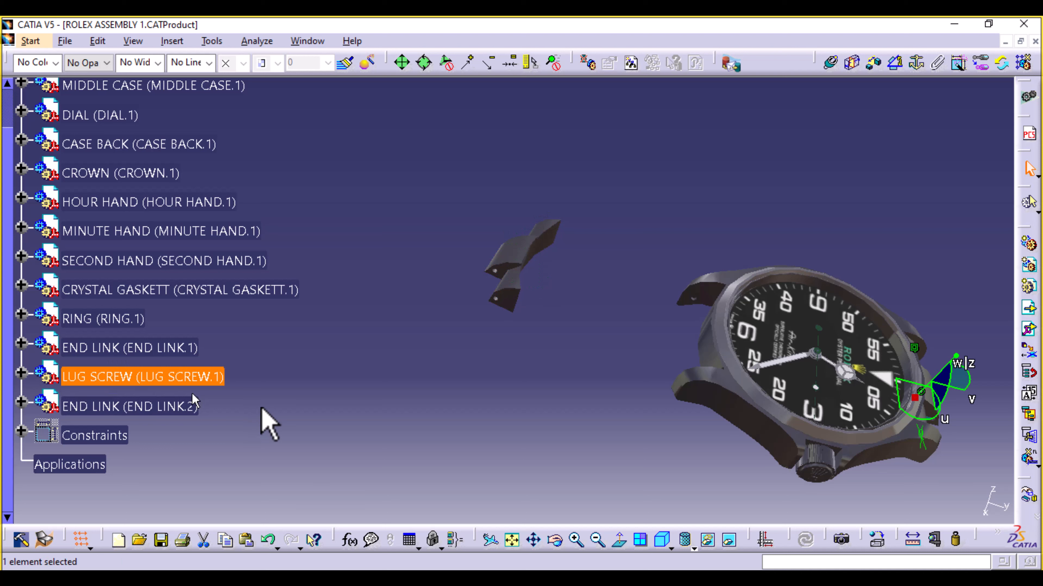
pyautogui.hotkey('ctrl', 'e')
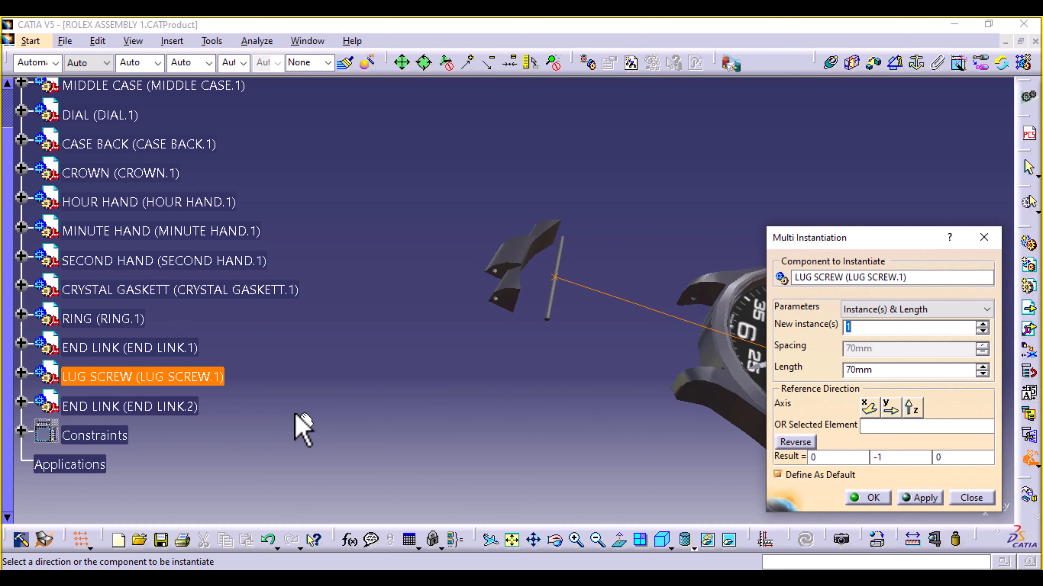
pyautogui.click(870, 497)
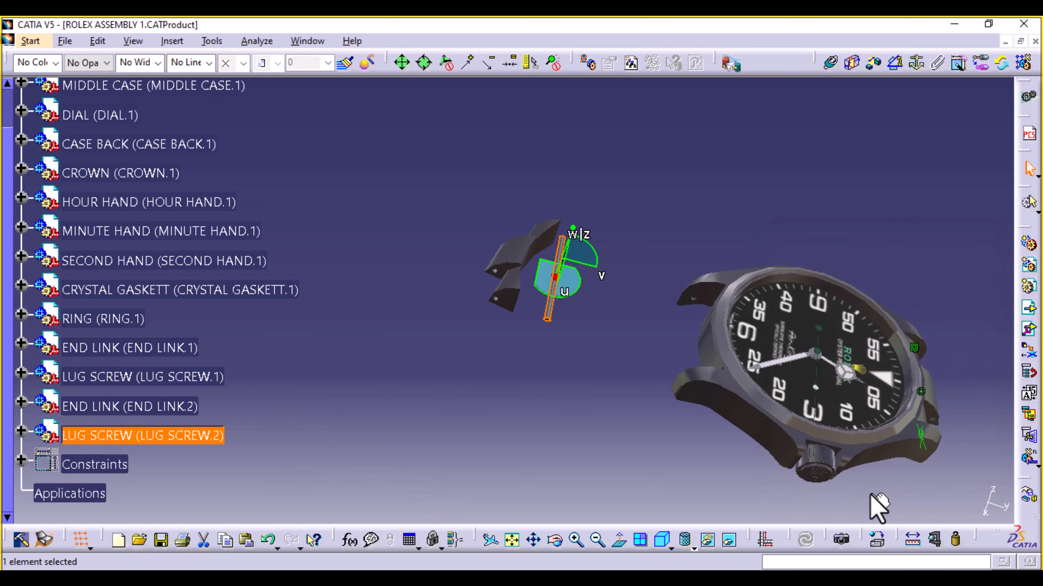
# Move the second lug screw and the second end link closer to the watch case's free lugs.
pyautogui.click(584, 435)
pyautogui.moveTo(584, 435); pyautogui.dragTo(433, 367, button='middle')
pyautogui.click(414, 360)
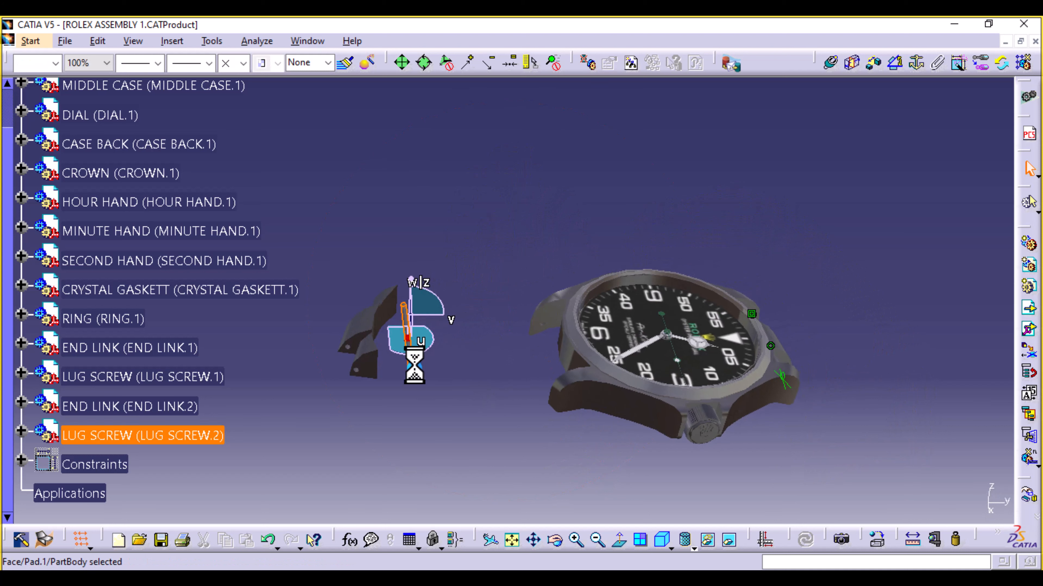
pyautogui.moveTo(432, 316); pyautogui.dragTo(529, 361)
pyautogui.click(366, 334)
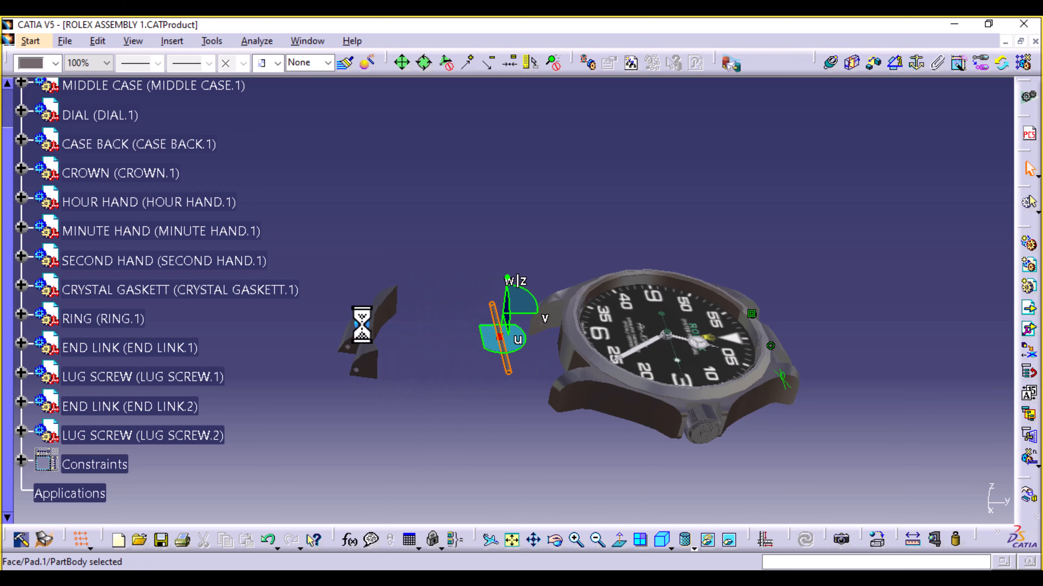
pyautogui.moveTo(379, 326); pyautogui.dragTo(845, 263)
pyautogui.click(518, 384)
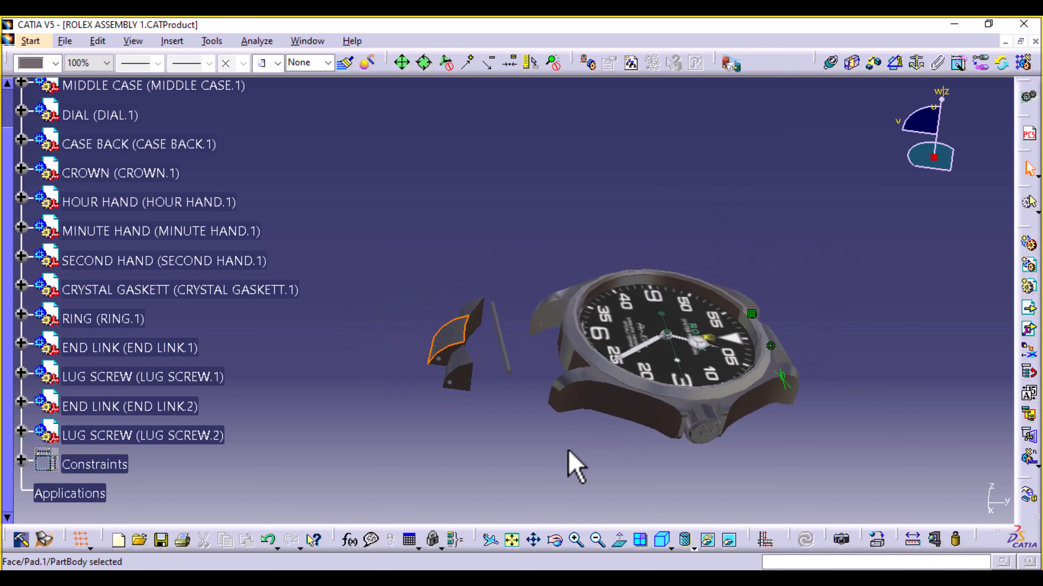
# Add a coincidence constraint between the second lug screw's axis and the axis of the middle case's free lug hole.
pyautogui.keyDown('ctrl'); pyautogui.moveTo(576, 468); pyautogui.dragTo(570, 341, button='middle'); pyautogui.keyUp('ctrl')
pyautogui.click(552, 312)
pyautogui.click(830, 62)
pyautogui.click(491, 394)
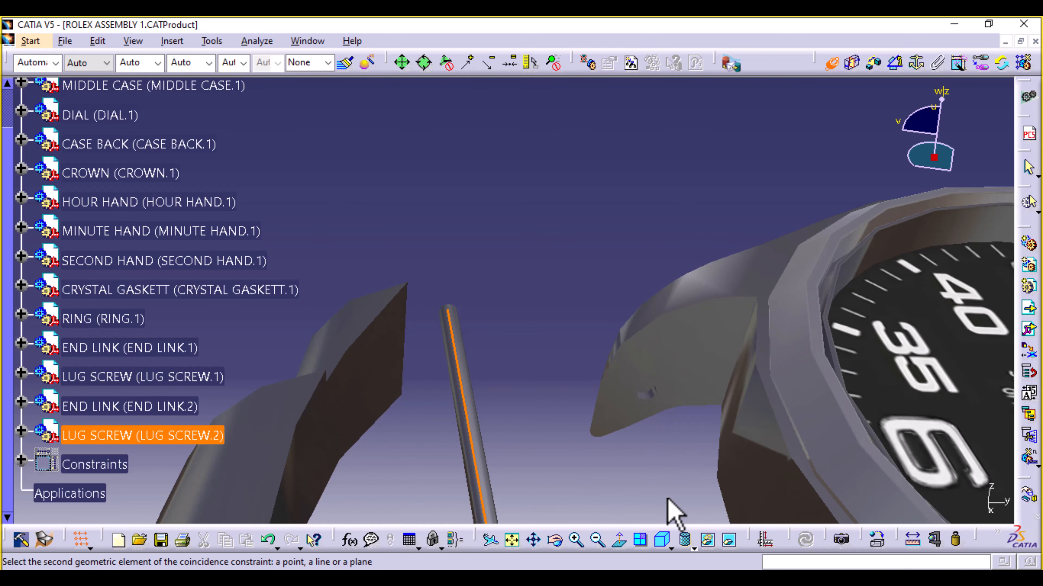
pyautogui.keyDown('ctrl'); pyautogui.moveTo(673, 512); pyautogui.dragTo(703, 426, button='middle'); pyautogui.keyUp('ctrl')
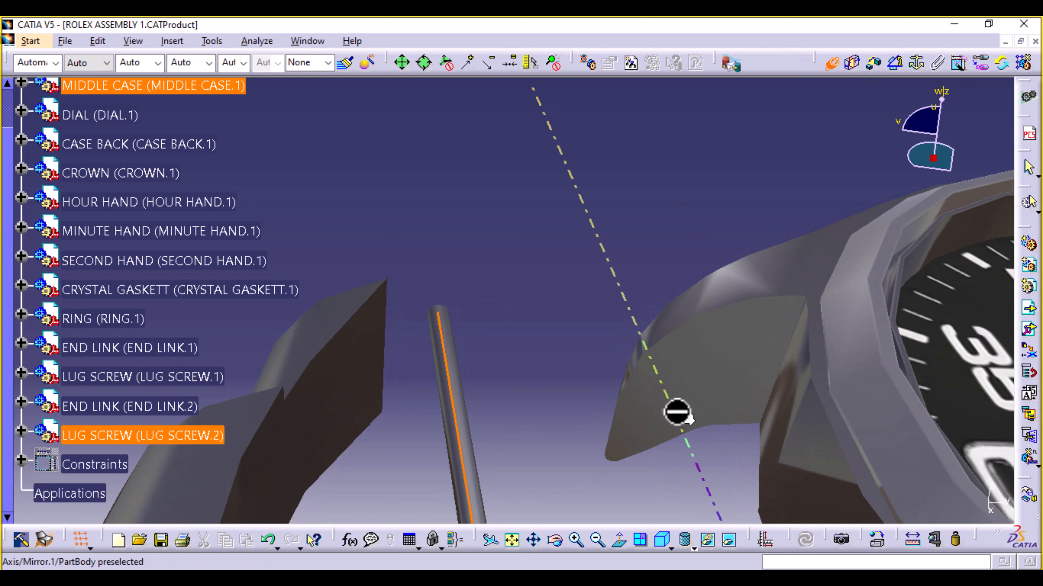
pyautogui.click(679, 414)
# Add a coincidence constraint between the second lug screw's axis and the axis of the second end link's hole.
pyautogui.keyDown('ctrl'); pyautogui.moveTo(535, 296); pyautogui.dragTo(570, 519, button='middle'); pyautogui.keyUp('ctrl')
pyautogui.click(829, 63)
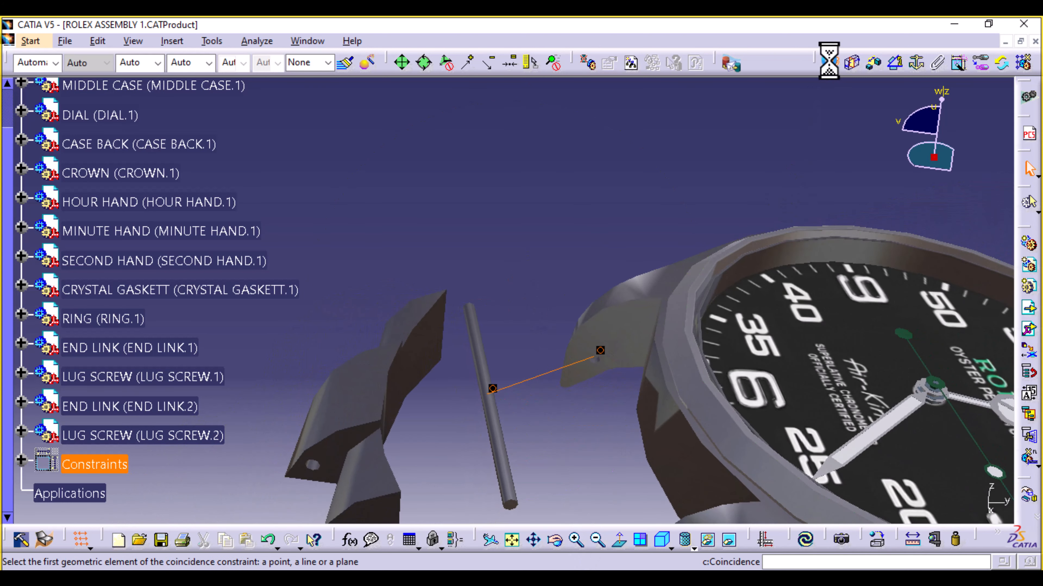
pyautogui.click(481, 363)
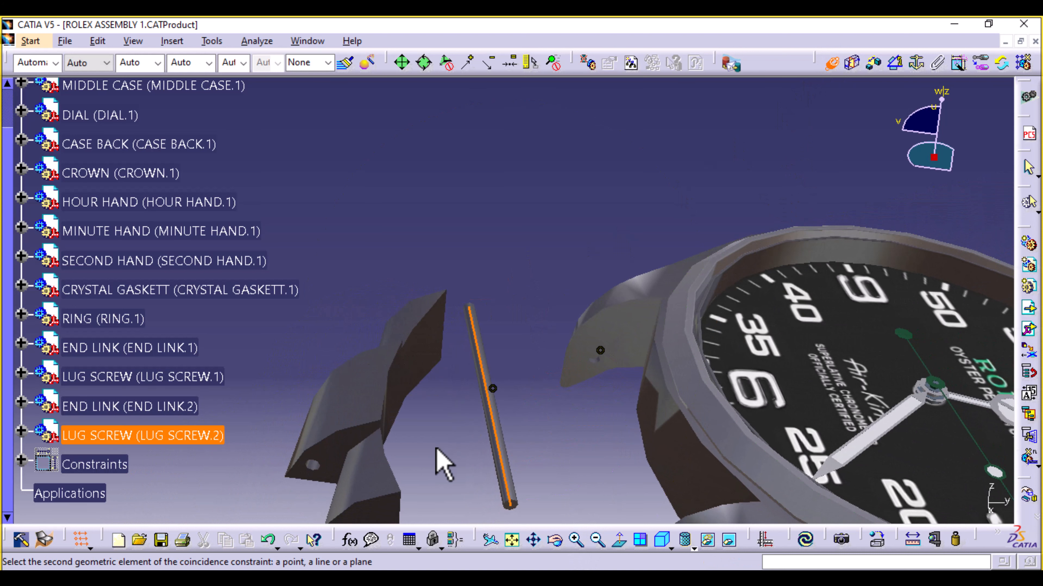
pyautogui.keyDown('ctrl'); pyautogui.moveTo(441, 464); pyautogui.dragTo(521, 212, button='middle'); pyautogui.keyUp('ctrl')
pyautogui.keyDown('ctrl'); pyautogui.moveTo(396, 496); pyautogui.dragTo(383, 459, button='middle'); pyautogui.keyUp('ctrl')
pyautogui.click(341, 434)
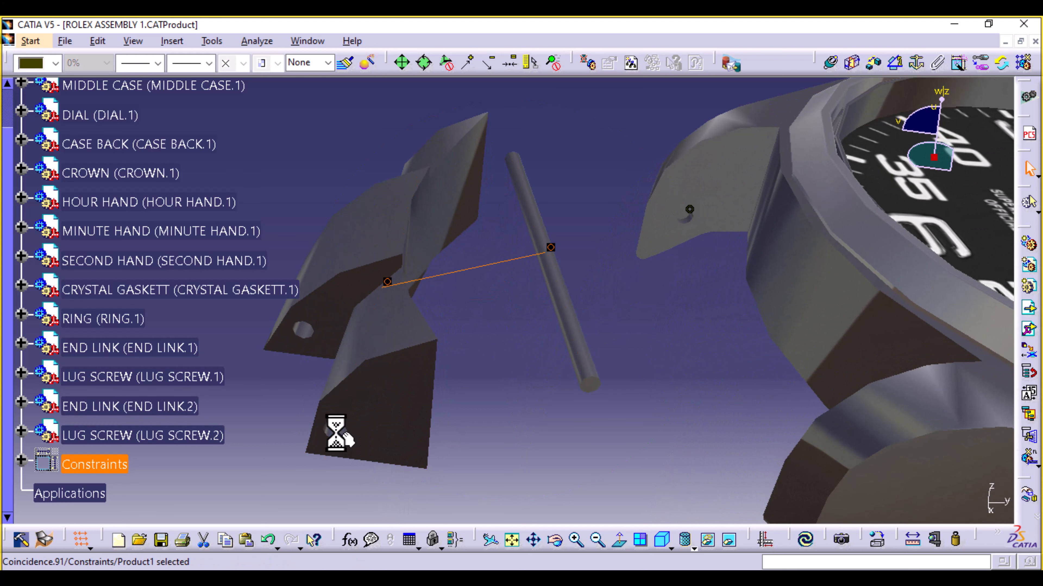
pyautogui.click(853, 64)
pyautogui.click(853, 64)
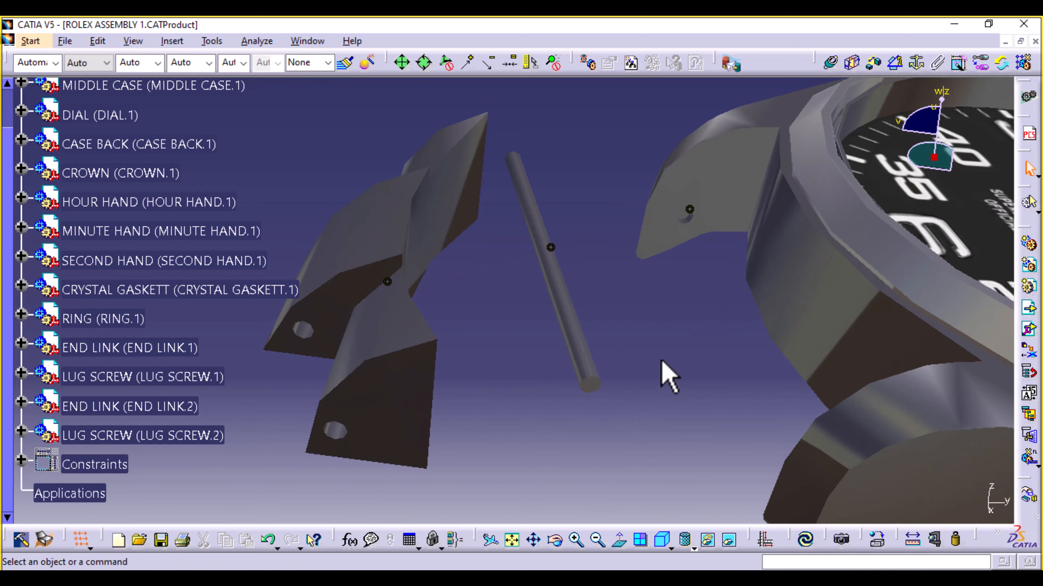
pyautogui.keyDown('ctrl'); pyautogui.moveTo(649, 339); pyautogui.dragTo(663, 195, button='middle'); pyautogui.keyUp('ctrl')
pyautogui.moveTo(513, 412); pyautogui.dragTo(337, 380, button='middle')
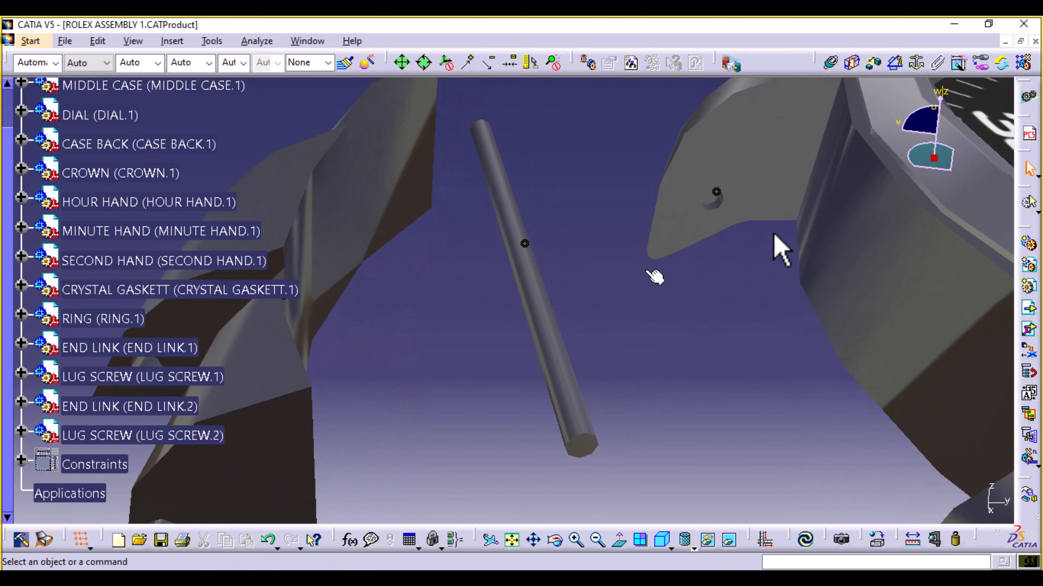
pyautogui.click(714, 196)
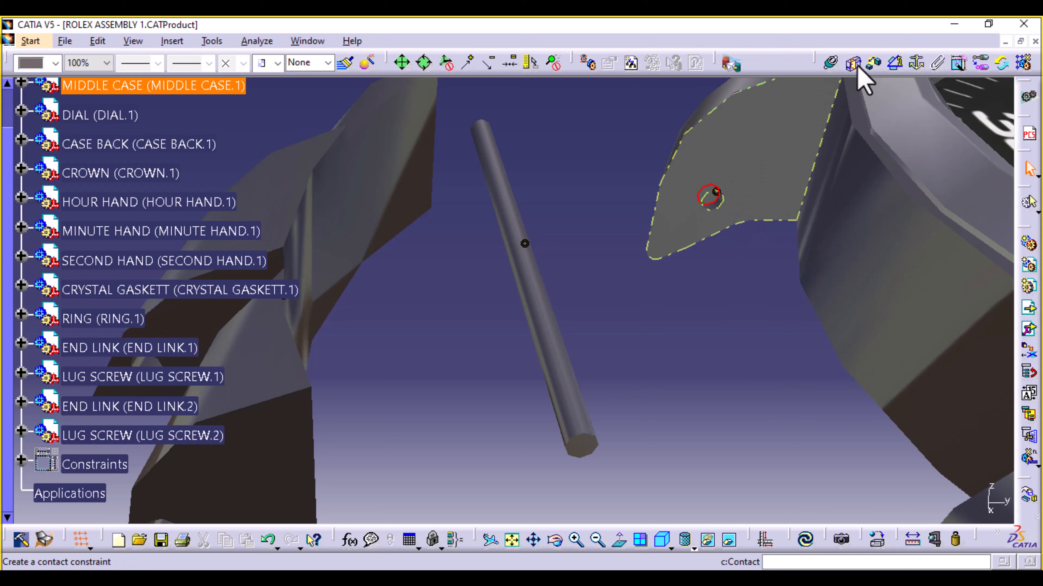
pyautogui.moveTo(555, 222); pyautogui.dragTo(595, 552, button='middle')
pyautogui.moveTo(386, 186); pyautogui.dragTo(617, 319, button='middle')
pyautogui.moveTo(331, 324); pyautogui.dragTo(791, 509, button='middle')
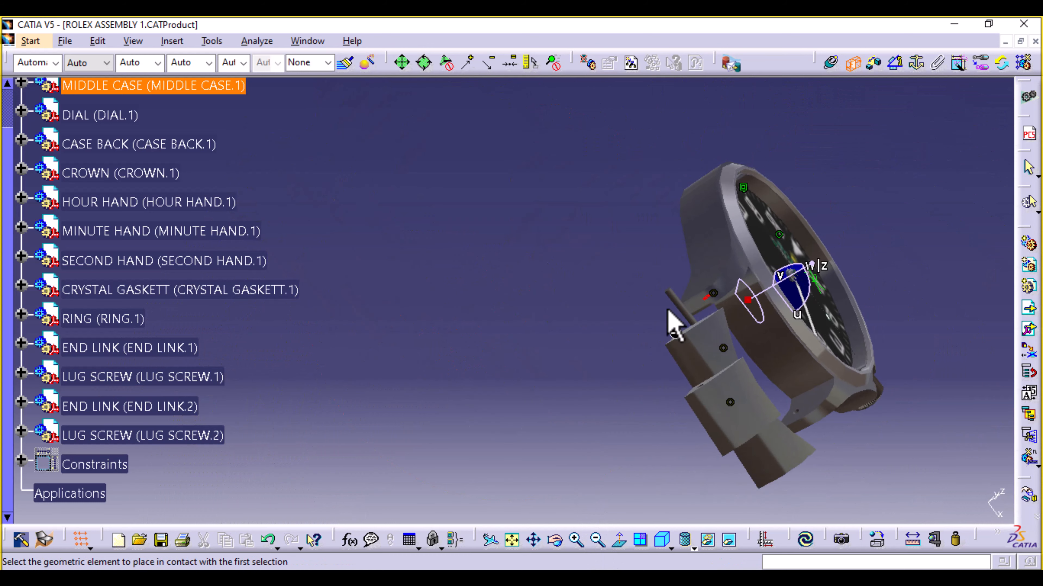
pyautogui.moveTo(610, 216); pyautogui.dragTo(698, 417, button='middle')
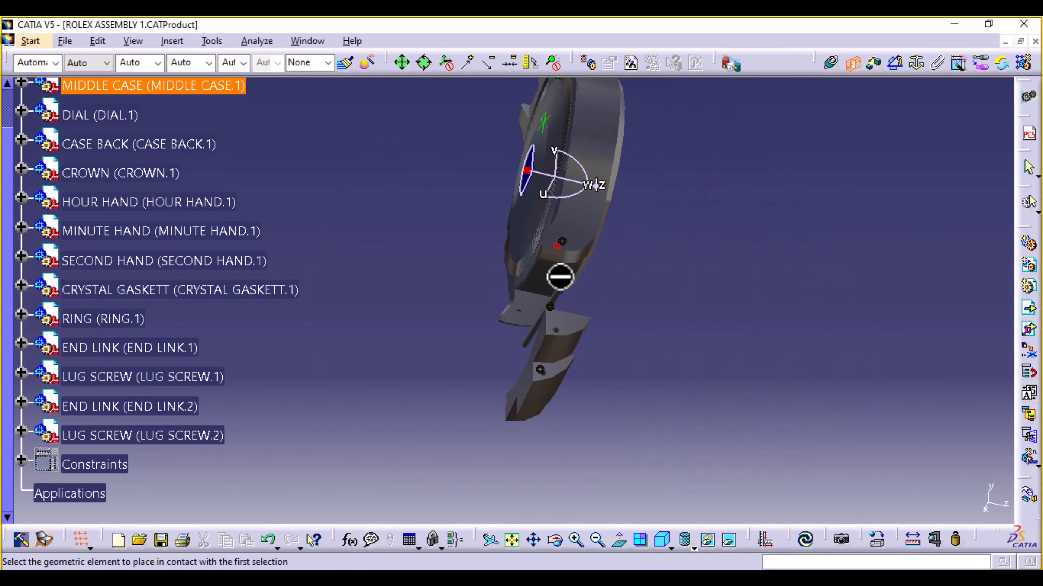
pyautogui.moveTo(677, 347); pyautogui.dragTo(657, 154, button='middle')
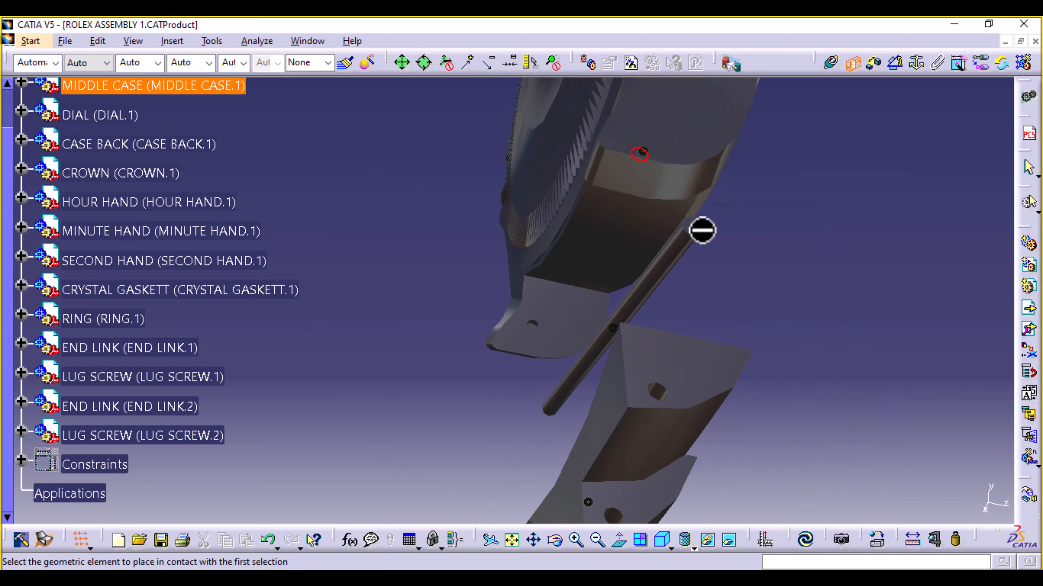
pyautogui.moveTo(735, 271); pyautogui.dragTo(721, 218, button='middle')
pyautogui.moveTo(783, 205); pyautogui.dragTo(583, 454, button='middle')
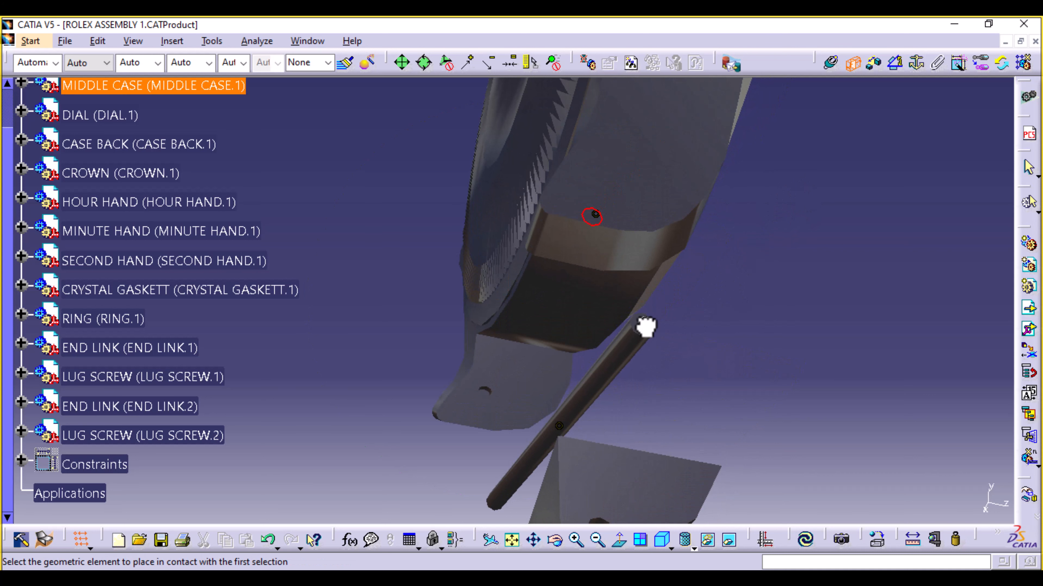
pyautogui.moveTo(648, 332); pyautogui.dragTo(626, 353, button='middle')
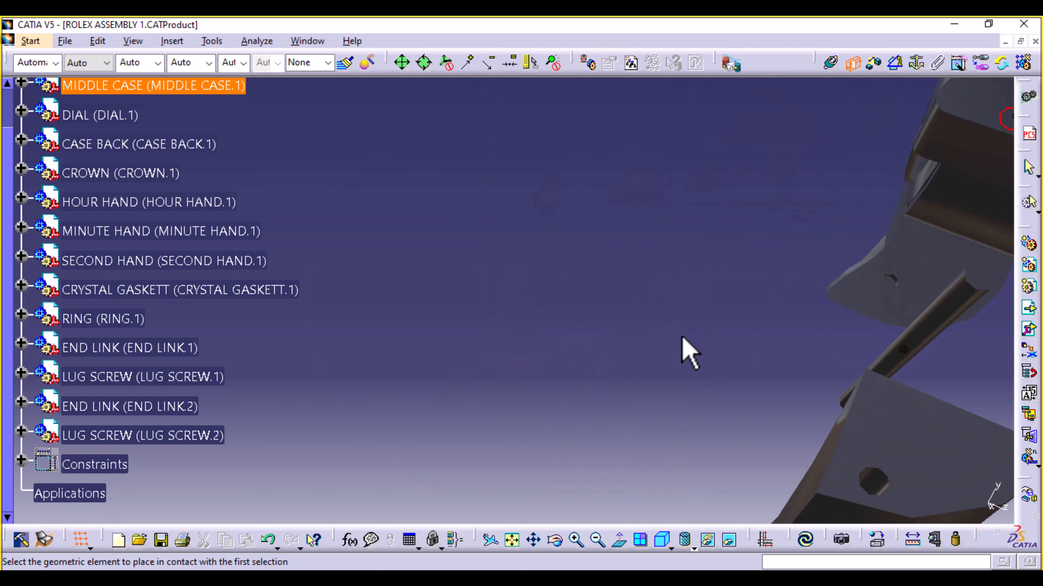
pyautogui.moveTo(681, 337); pyautogui.dragTo(56, 438, button='middle')
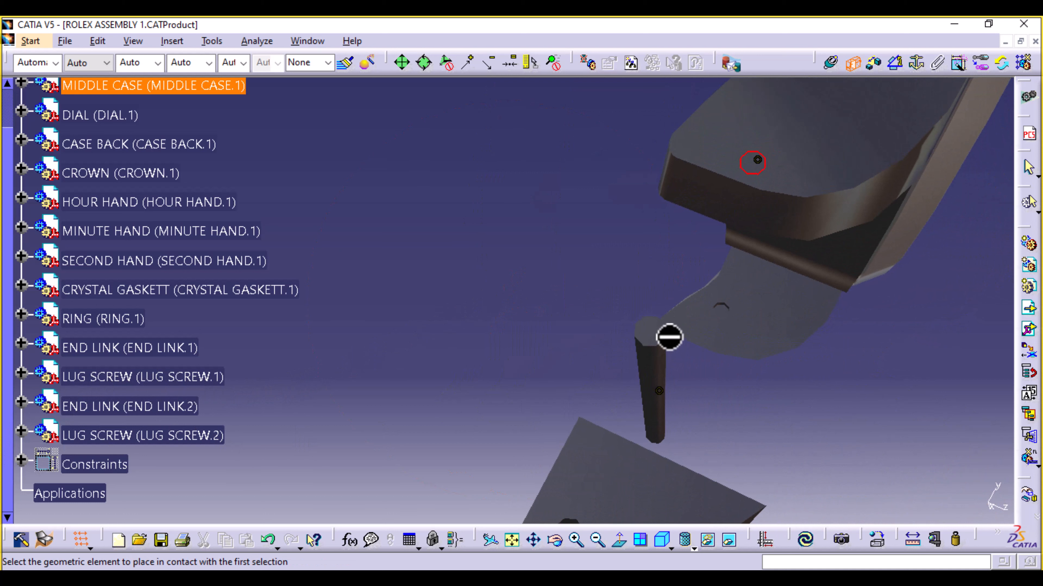
pyautogui.click(852, 65)
# Add a contact constraint between the floor of the middle case's free lug hole and the end face of the second lug screw.
pyautogui.moveTo(581, 242); pyautogui.dragTo(568, 462, button='middle')
pyautogui.moveTo(697, 403); pyautogui.dragTo(456, 280, button='middle')
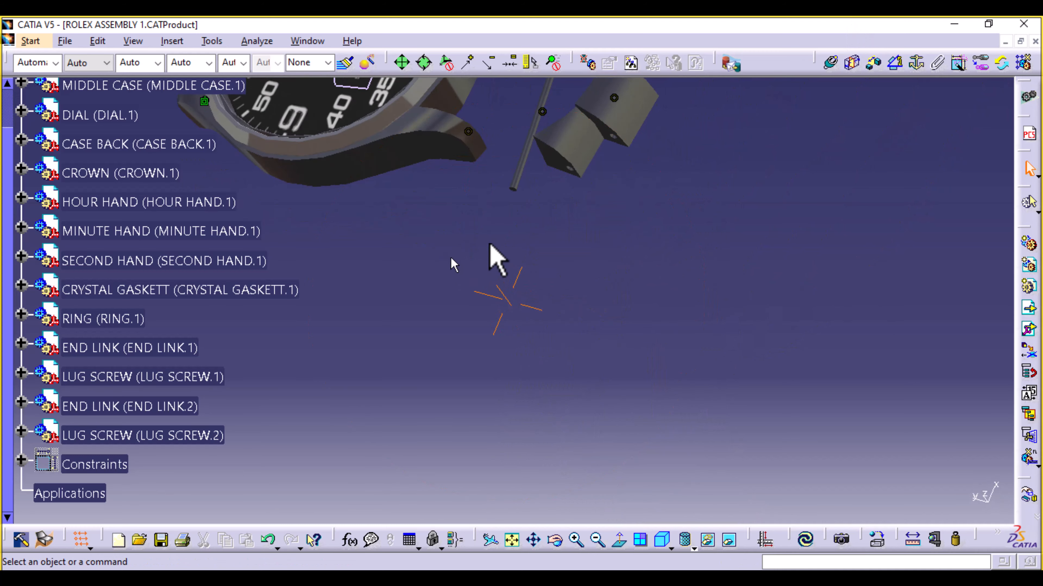
pyautogui.moveTo(584, 218); pyautogui.dragTo(650, 462, button='middle')
pyautogui.moveTo(582, 470); pyautogui.dragTo(706, 230, button='middle')
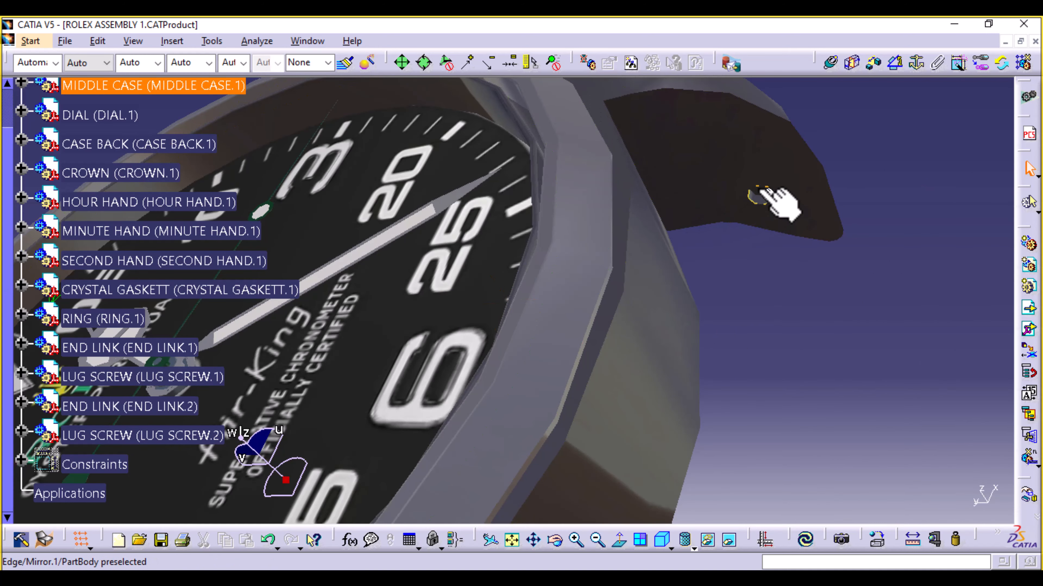
pyautogui.click(768, 192)
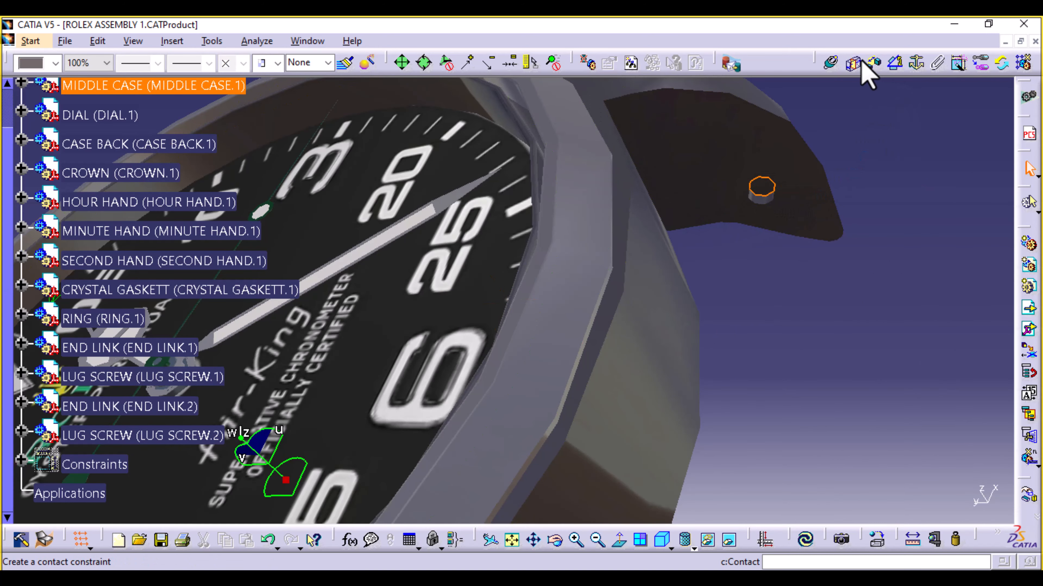
pyautogui.click(853, 62)
pyautogui.moveTo(873, 142); pyautogui.dragTo(805, 443, button='middle')
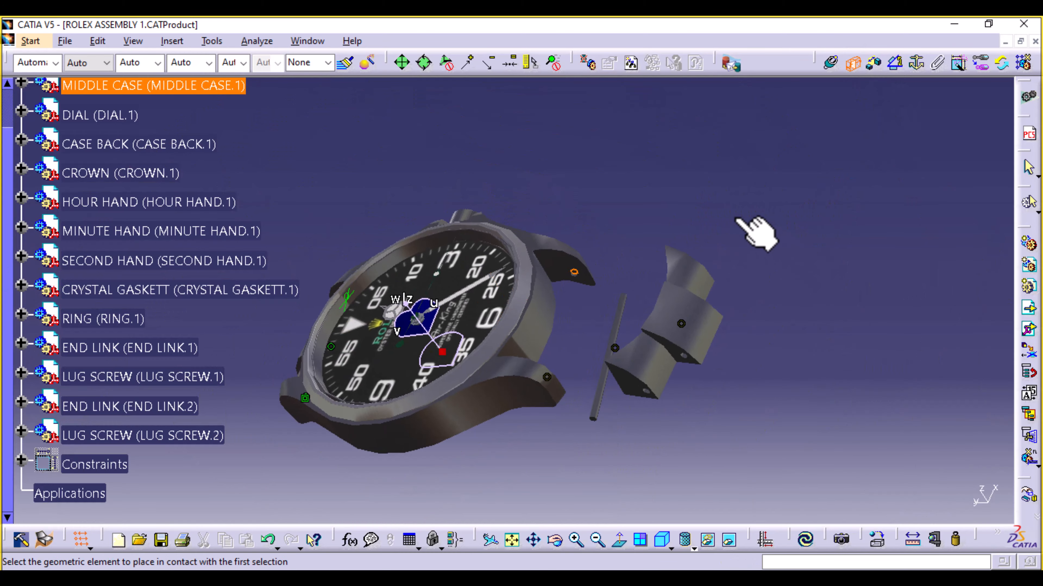
pyautogui.moveTo(663, 189); pyautogui.dragTo(410, 421, button='middle')
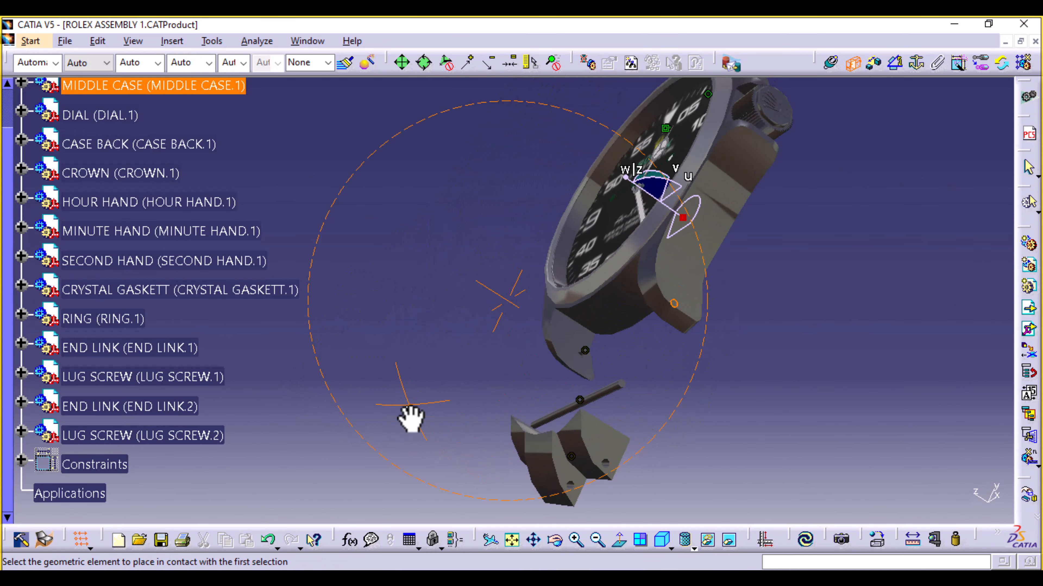
pyautogui.moveTo(663, 434); pyautogui.dragTo(652, 344, button='middle')
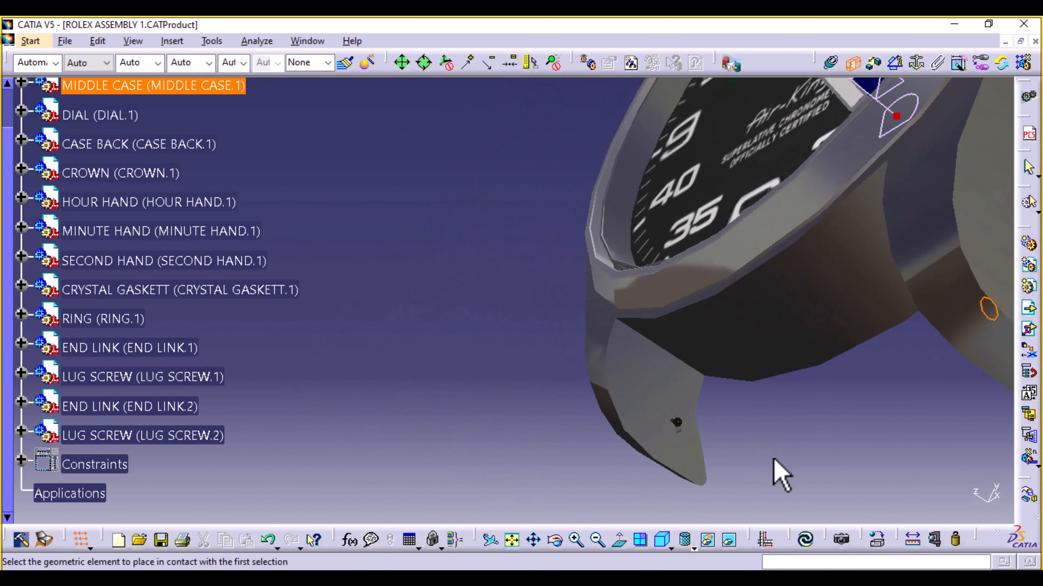
pyautogui.moveTo(780, 474); pyautogui.dragTo(598, 222, button='middle')
pyautogui.click(613, 225)
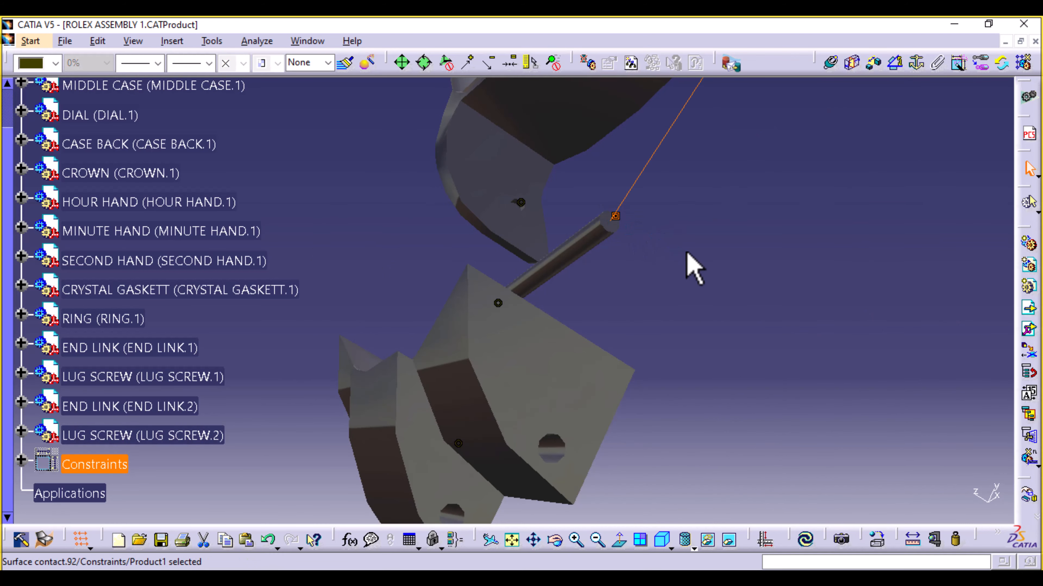
# Add a 0 mm offset constraint with Opposite orientation between the middle case's lug face and the second end link's side face, and update the assembly.
pyautogui.scroll(-1, 686, 252)
pyautogui.moveTo(687, 251); pyautogui.dragTo(715, 311, button='middle')
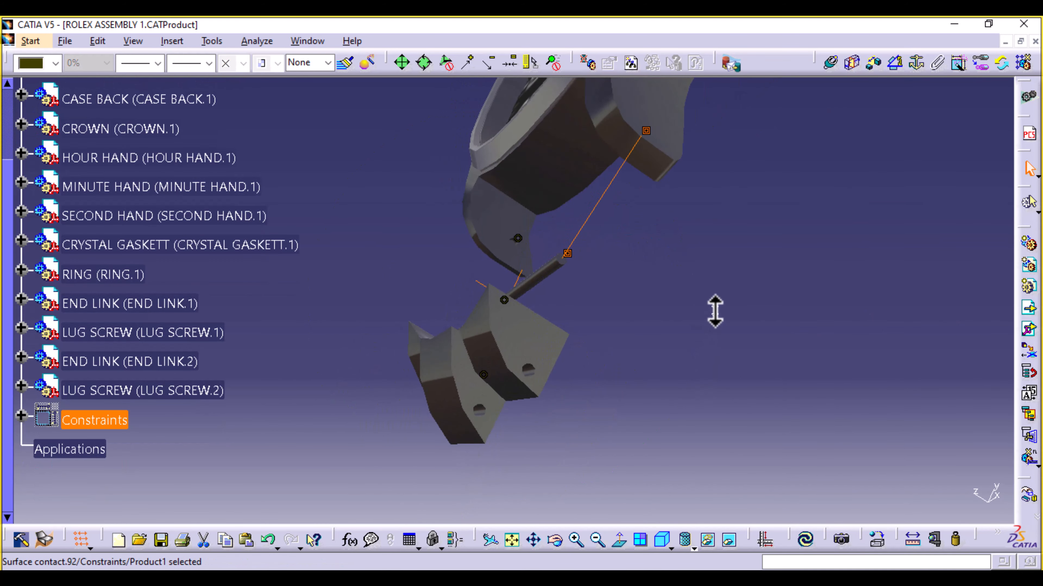
pyautogui.click(874, 64)
pyautogui.click(502, 227)
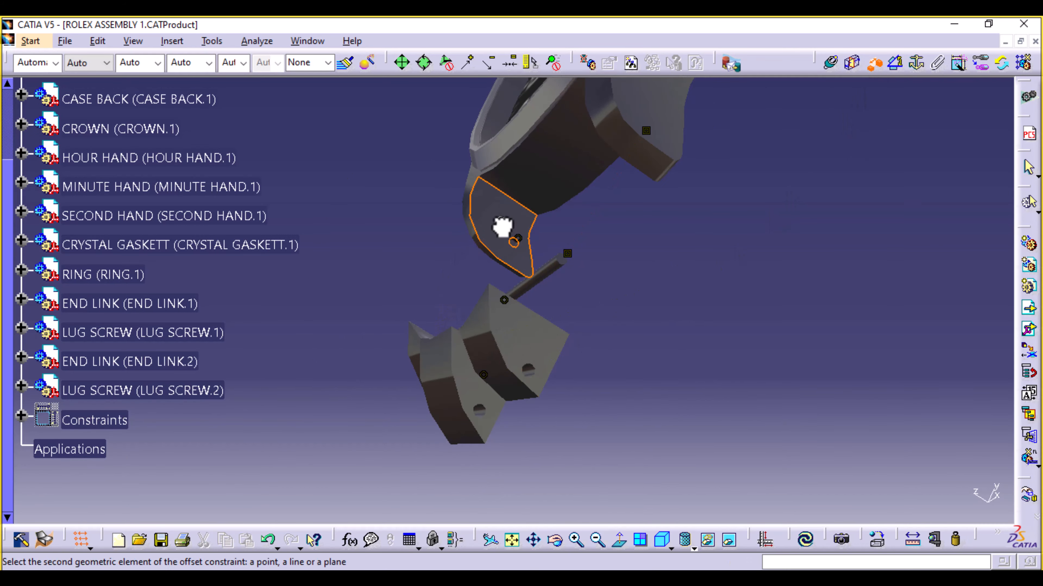
pyautogui.moveTo(353, 312); pyautogui.dragTo(715, 302, button='middle')
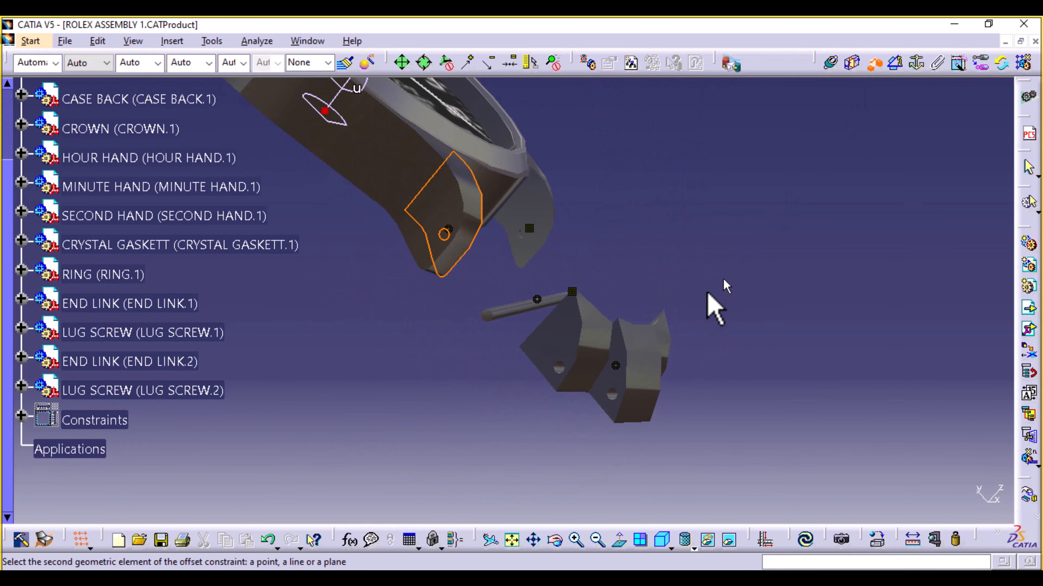
pyautogui.click(569, 325)
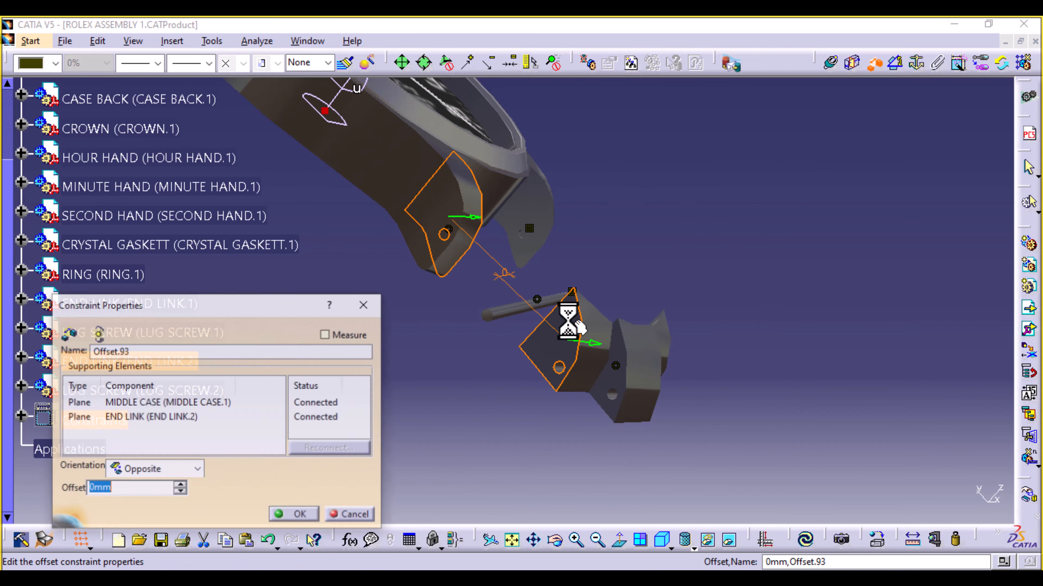
pyautogui.click(305, 518)
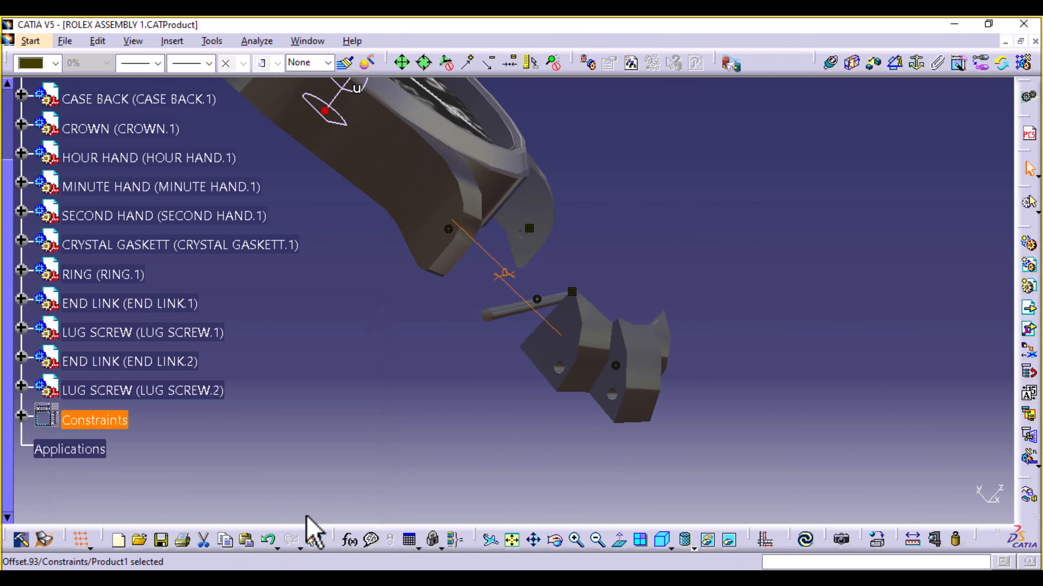
pyautogui.click(805, 542)
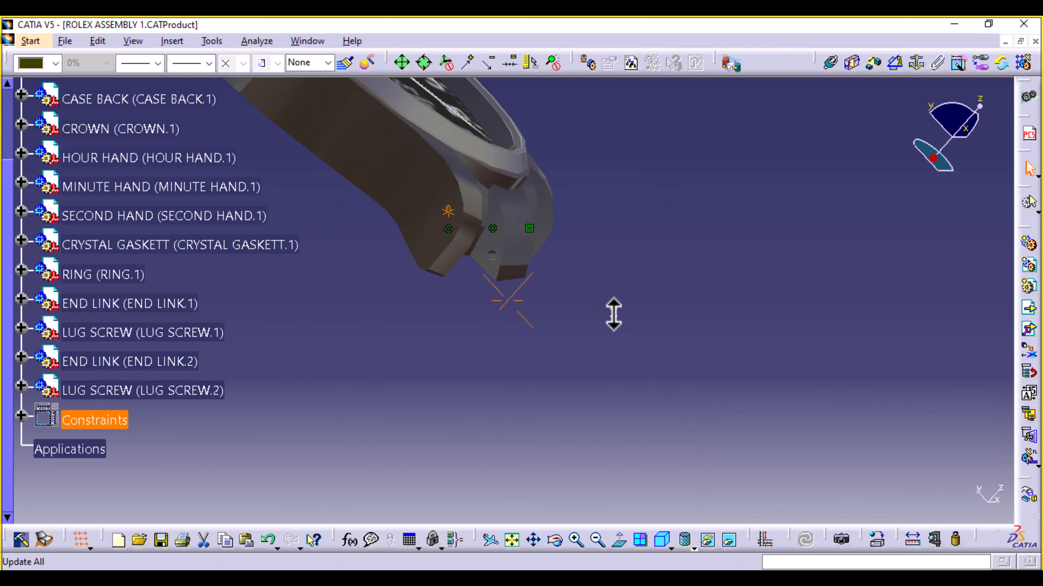
# Insert the existing LINK part as a component of Product1.
pyautogui.moveTo(612, 314); pyautogui.dragTo(646, 496, button='middle')
pyautogui.moveTo(657, 288); pyautogui.dragTo(287, 159, button='middle')
pyautogui.moveTo(715, 252); pyautogui.dragTo(401, 292, button='middle')
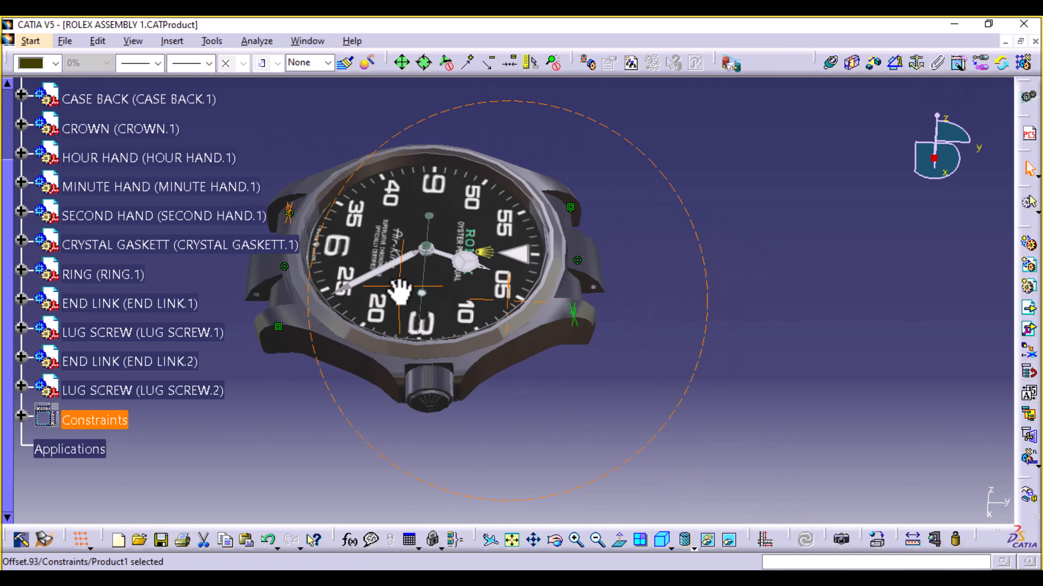
pyautogui.moveTo(751, 284); pyautogui.dragTo(867, 361, button='middle')
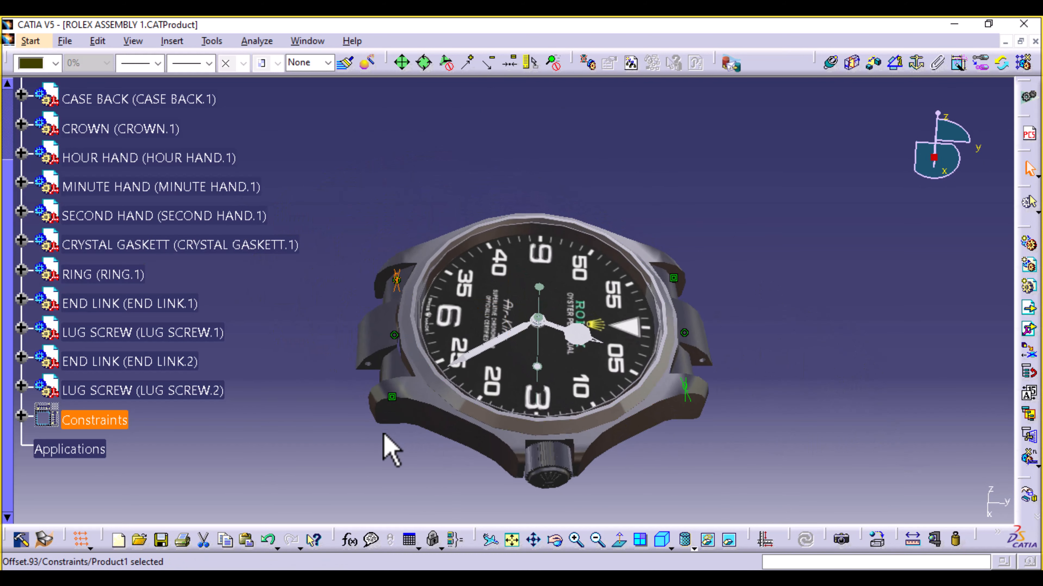
pyautogui.scroll(2, 170, 240)
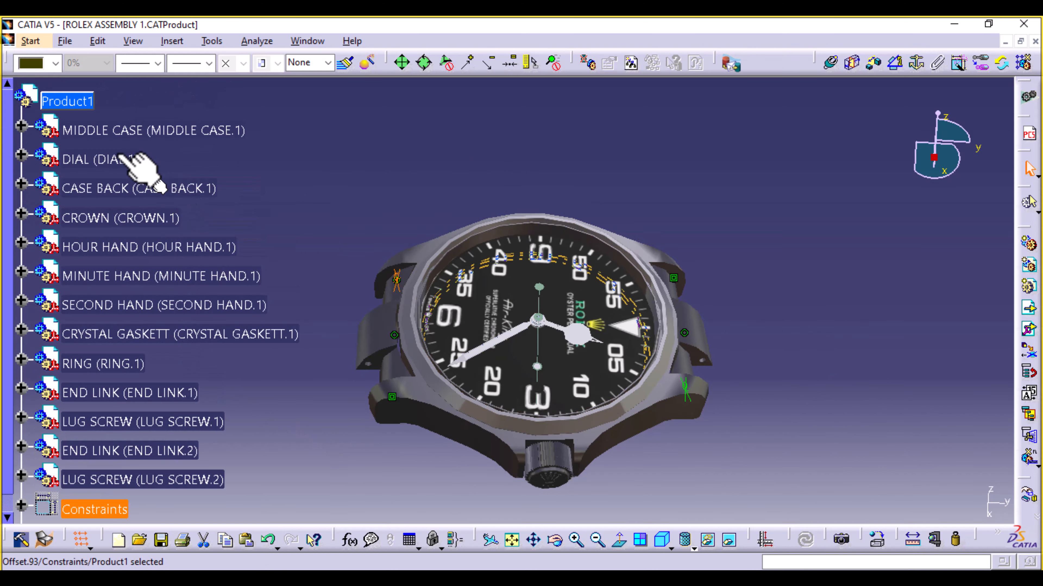
pyautogui.click(83, 106)
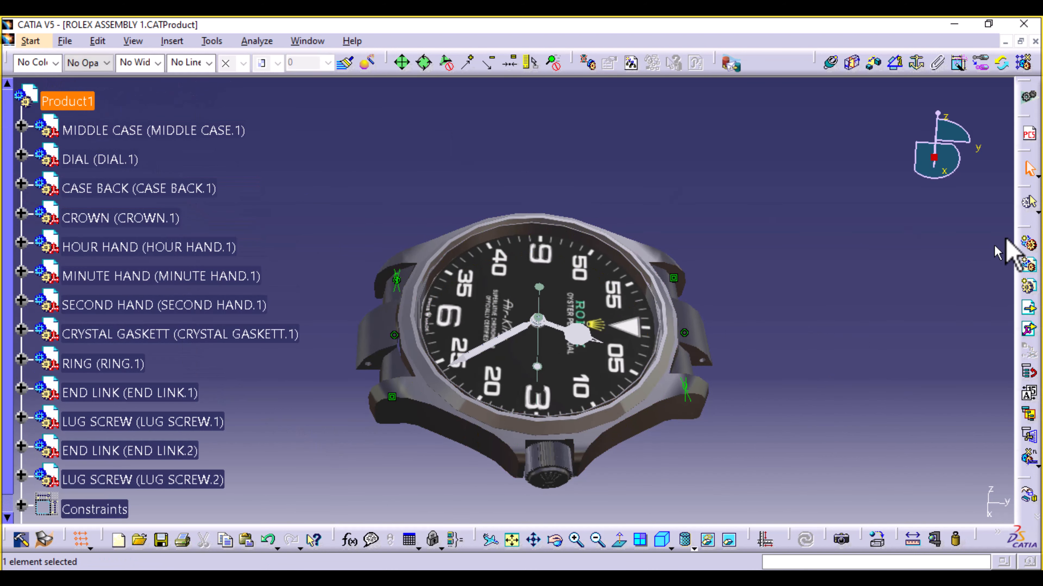
pyautogui.click(1029, 310)
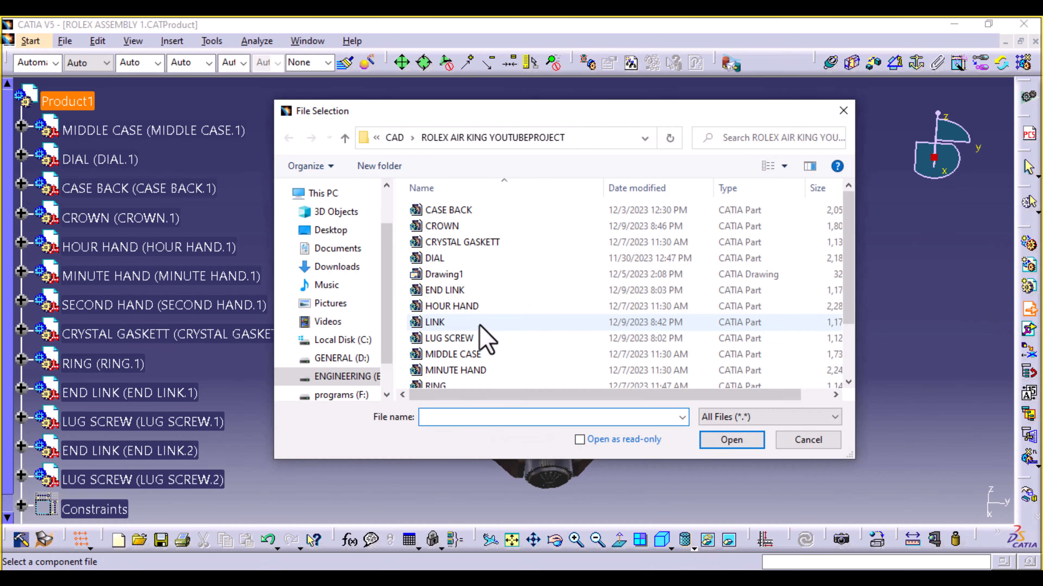
pyautogui.doubleClick(479, 323)
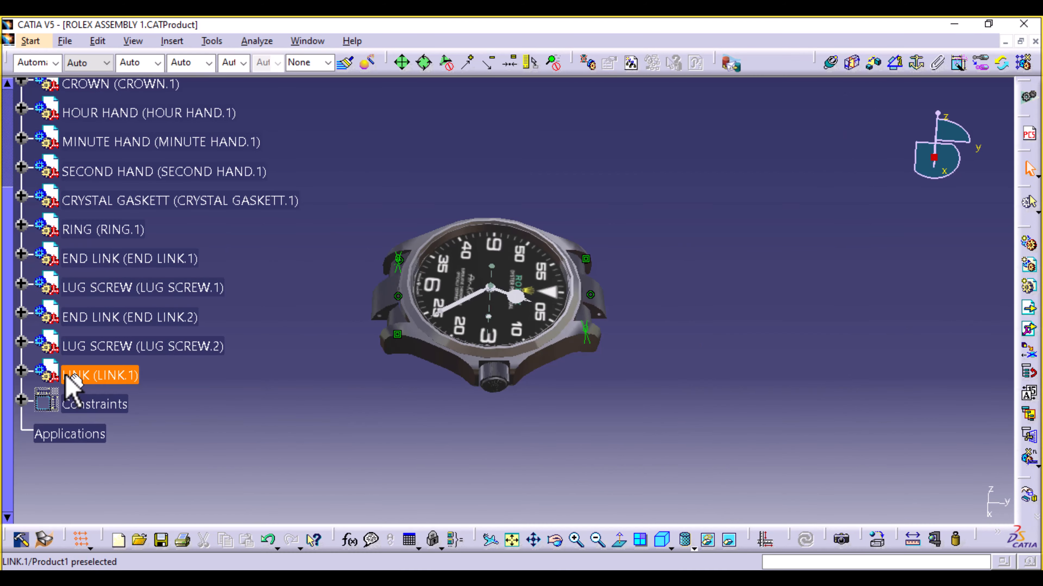
# Move the bracelet link out of the watch case along the Y axis, clear of the 12 o'clock lugs.
pyautogui.click(76, 375)
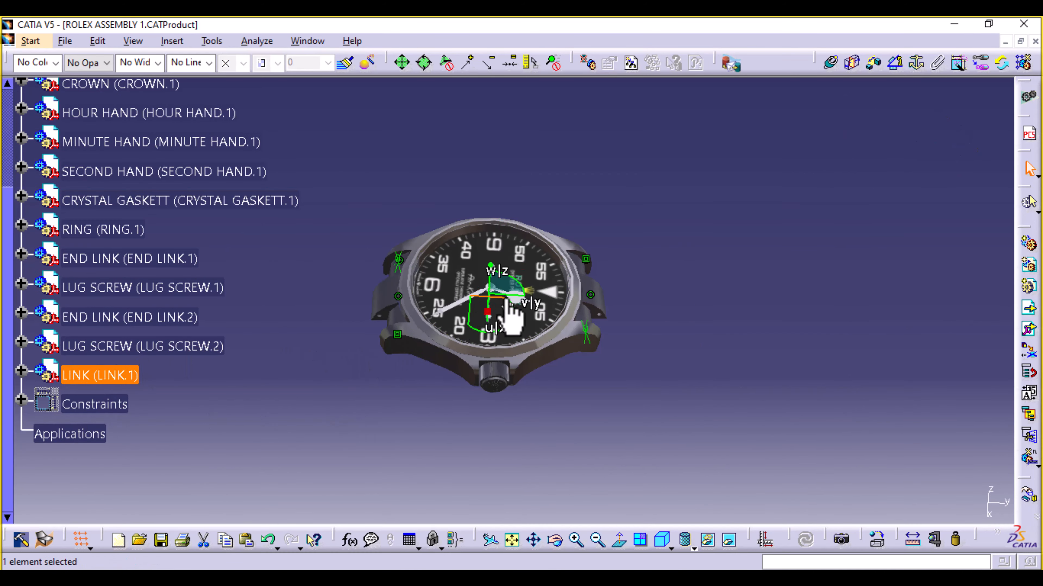
pyautogui.moveTo(520, 314); pyautogui.dragTo(693, 312)
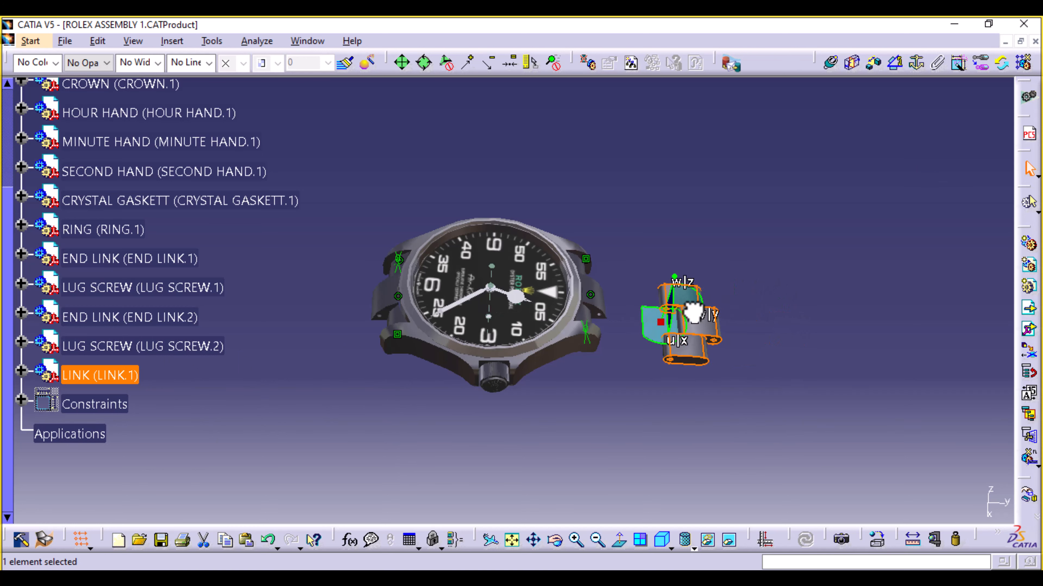
pyautogui.click(721, 458)
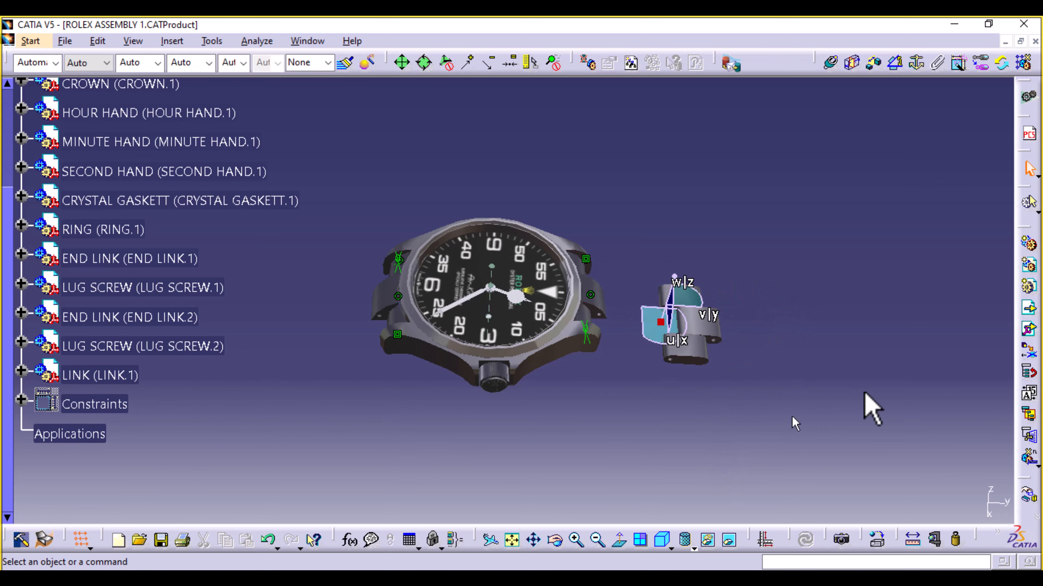
# Insert the existing SCREW 1 part as a component of Product1.
pyautogui.click(1030, 314)
pyautogui.scroll(3, 267, 189)
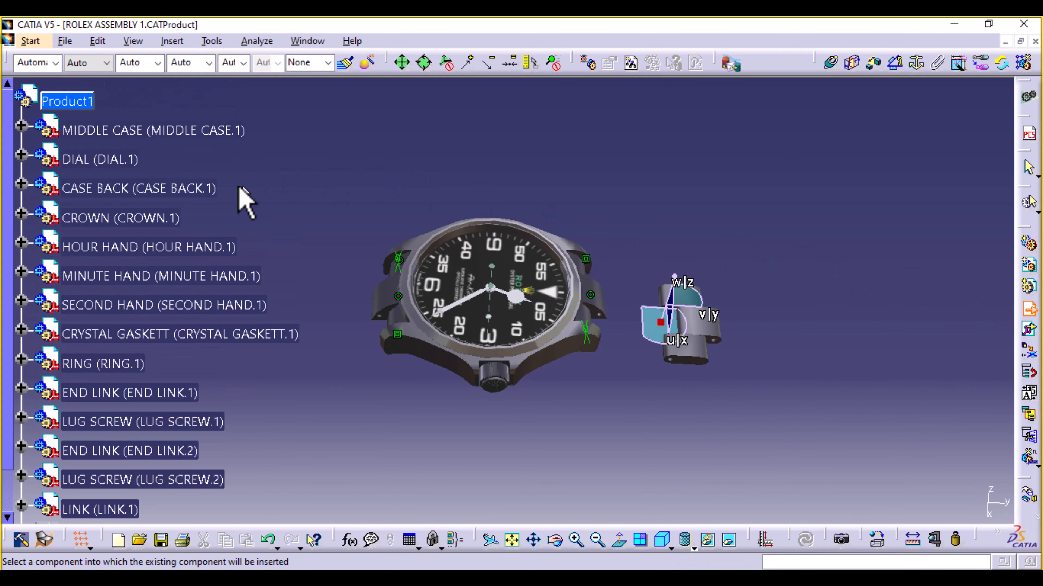
pyautogui.click(72, 100)
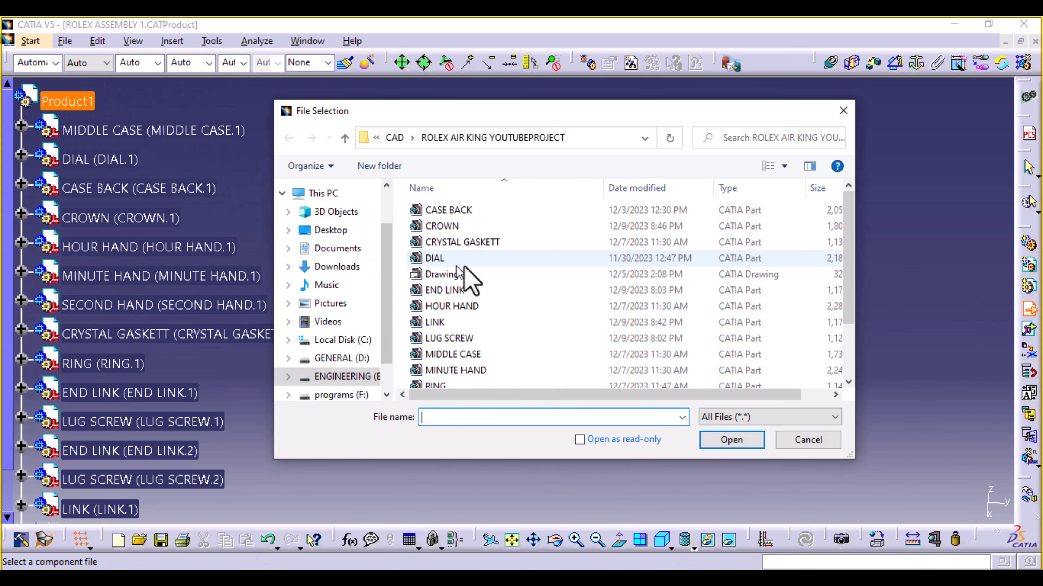
pyautogui.scroll(-1, 509, 312)
pyautogui.scroll(-1, 503, 297)
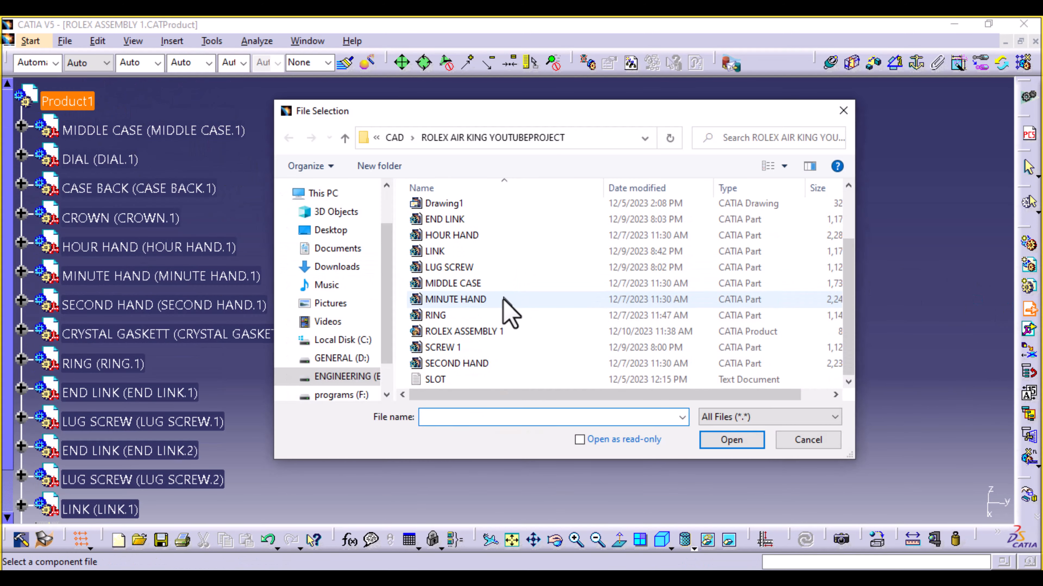
pyautogui.doubleClick(506, 349)
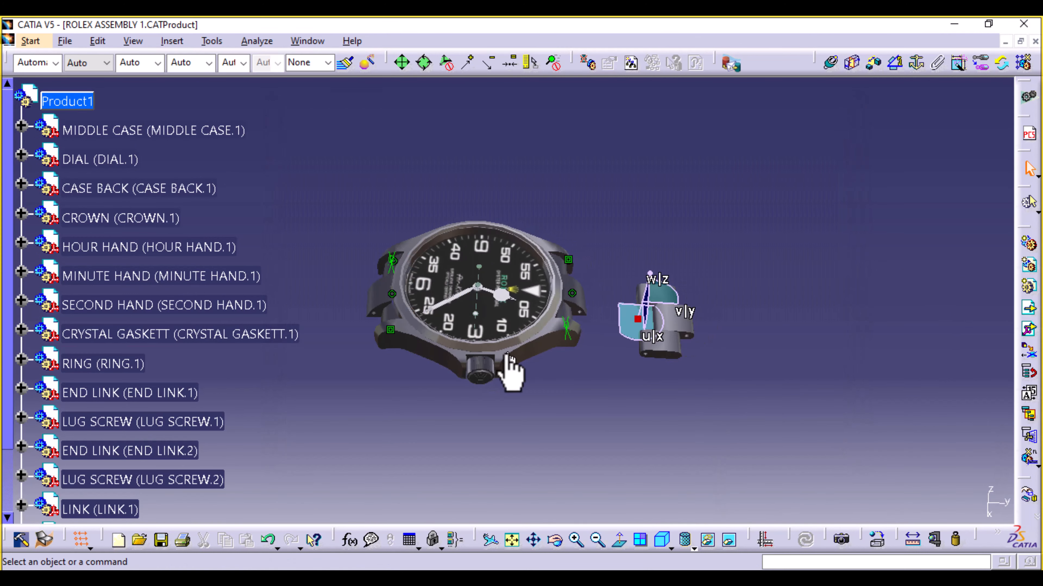
# Move SCREW 1 out of the watch case into the gap between the 12 o'clock end link and the bracelet link.
pyautogui.scroll(-4, 333, 465)
pyautogui.click(122, 361)
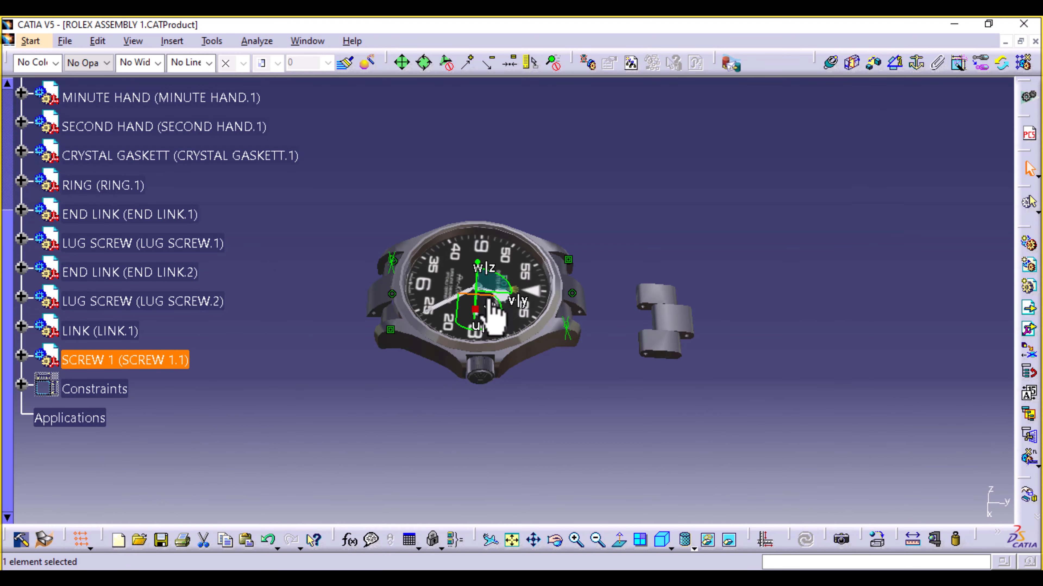
pyautogui.moveTo(491, 306); pyautogui.dragTo(747, 256)
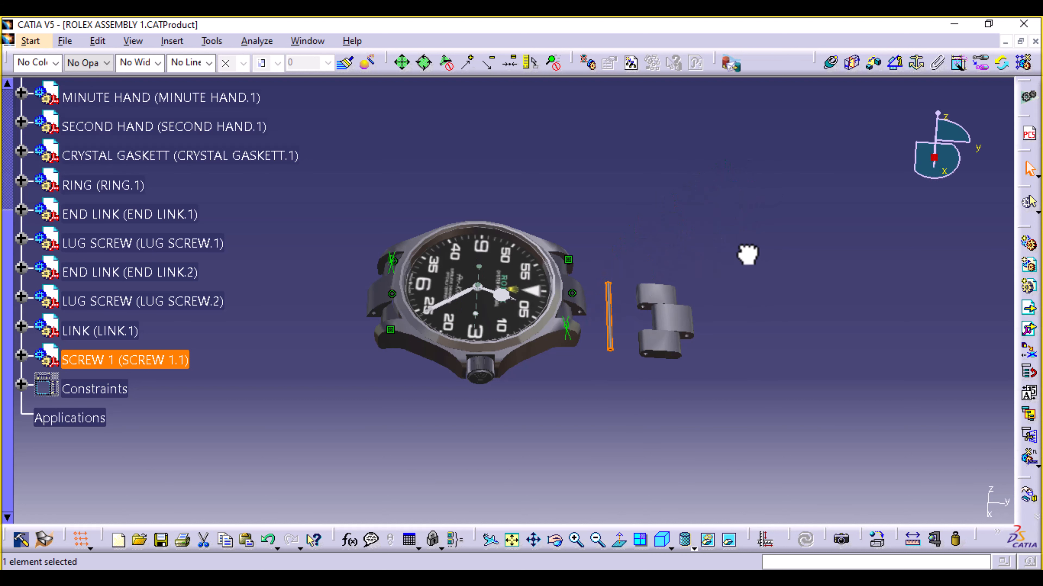
pyautogui.click(756, 332)
# Add a coincidence constraint between SCREW 1's axis and the axis of the outer hole in the 12 o'clock end link.
pyautogui.moveTo(704, 429); pyautogui.dragTo(691, 291, button='middle')
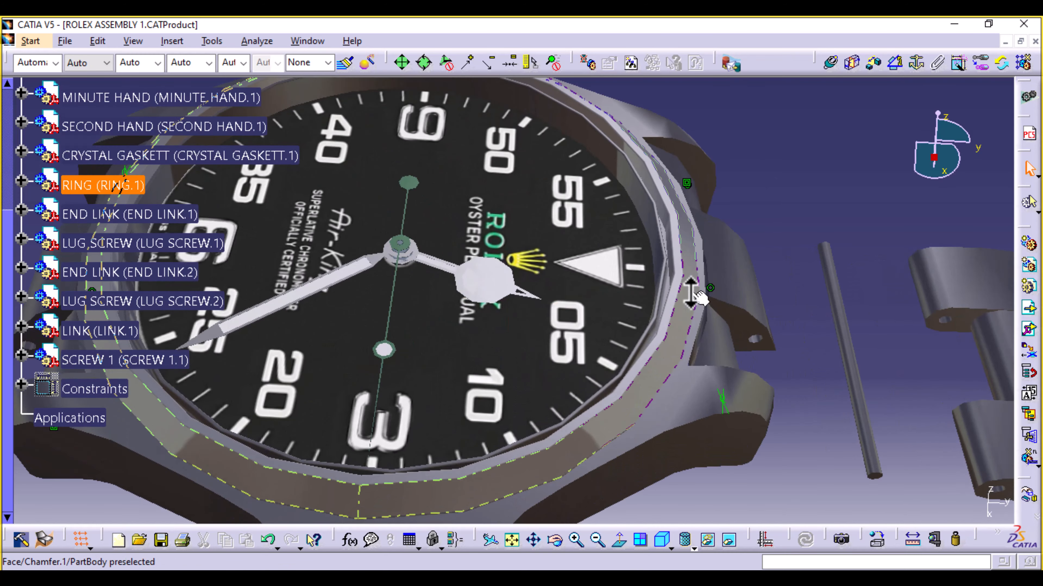
pyautogui.moveTo(810, 447); pyautogui.dragTo(505, 430, button='middle')
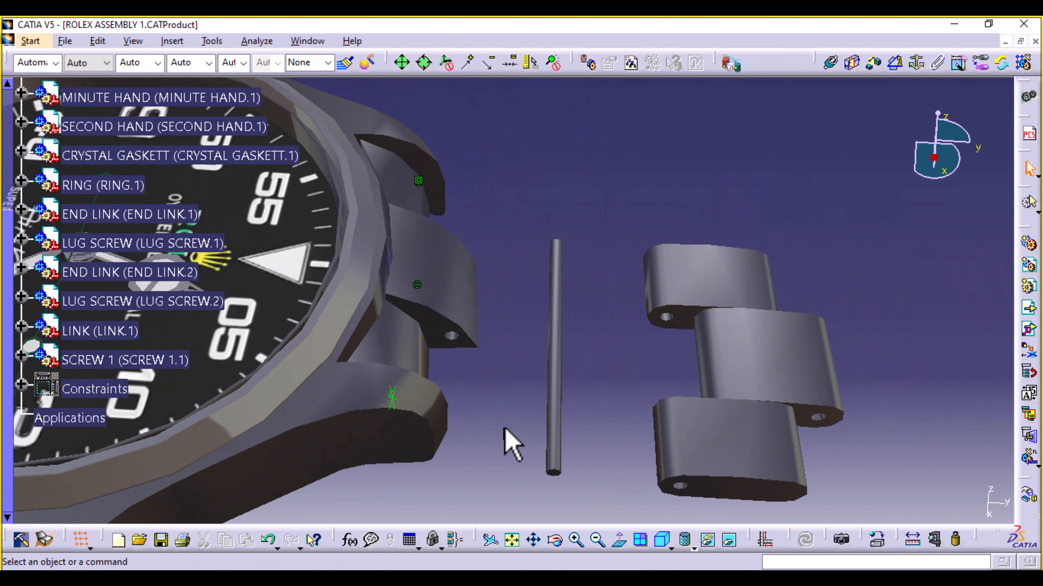
pyautogui.click(831, 65)
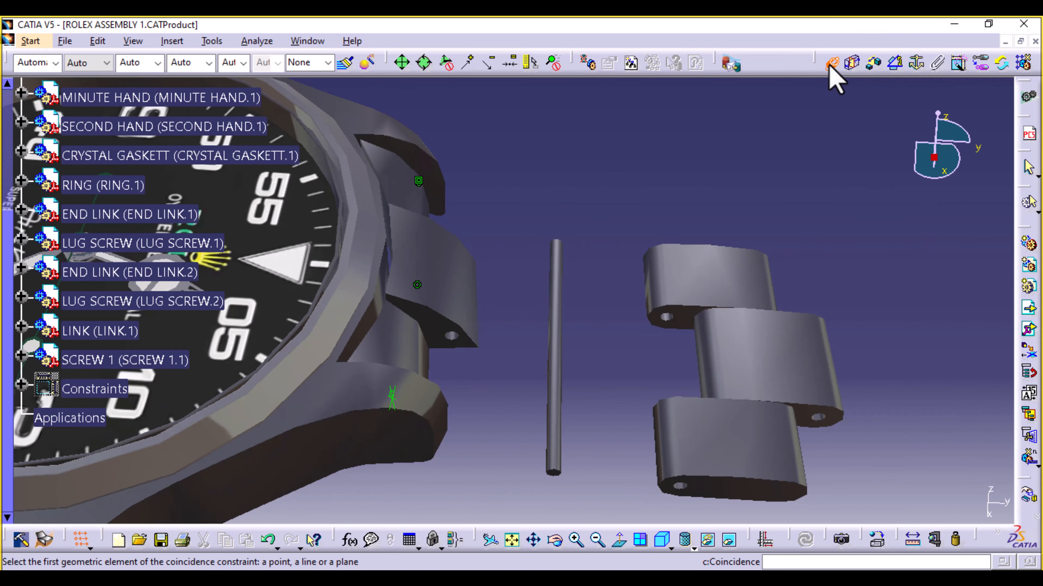
pyautogui.click(557, 381)
pyautogui.moveTo(519, 407); pyautogui.dragTo(505, 284, button='middle')
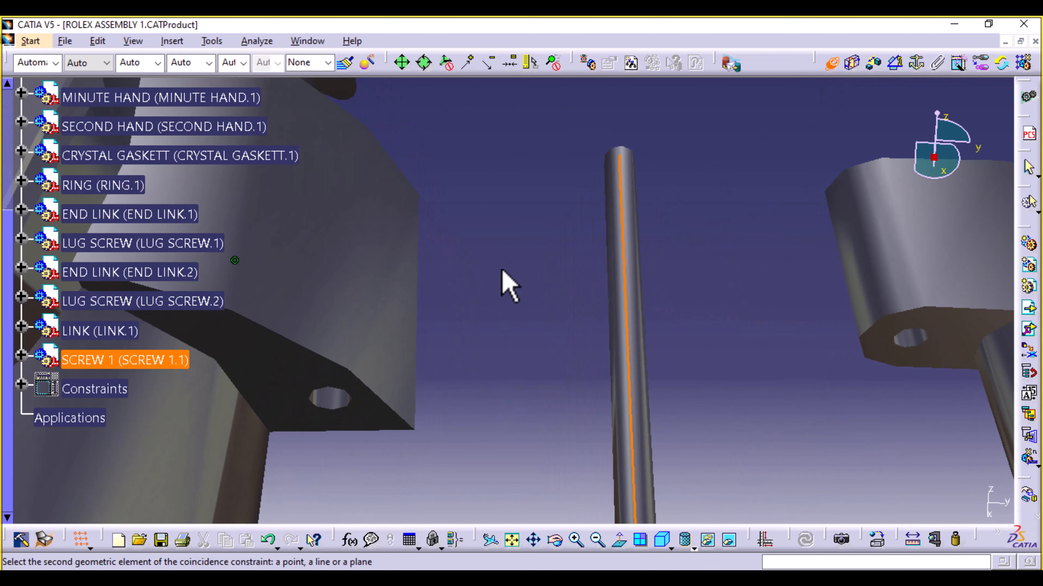
pyautogui.click(342, 405)
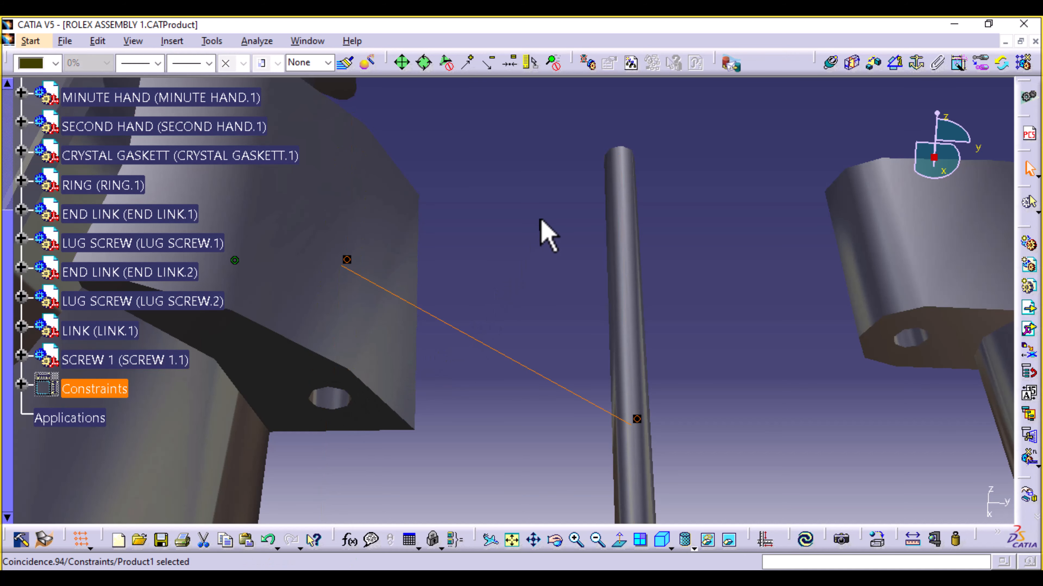
# Add a coincidence constraint between SCREW 1's axis and the axis of the bracelet link's hole nearest the watch case.
pyautogui.moveTo(550, 237); pyautogui.dragTo(534, 411, button='middle')
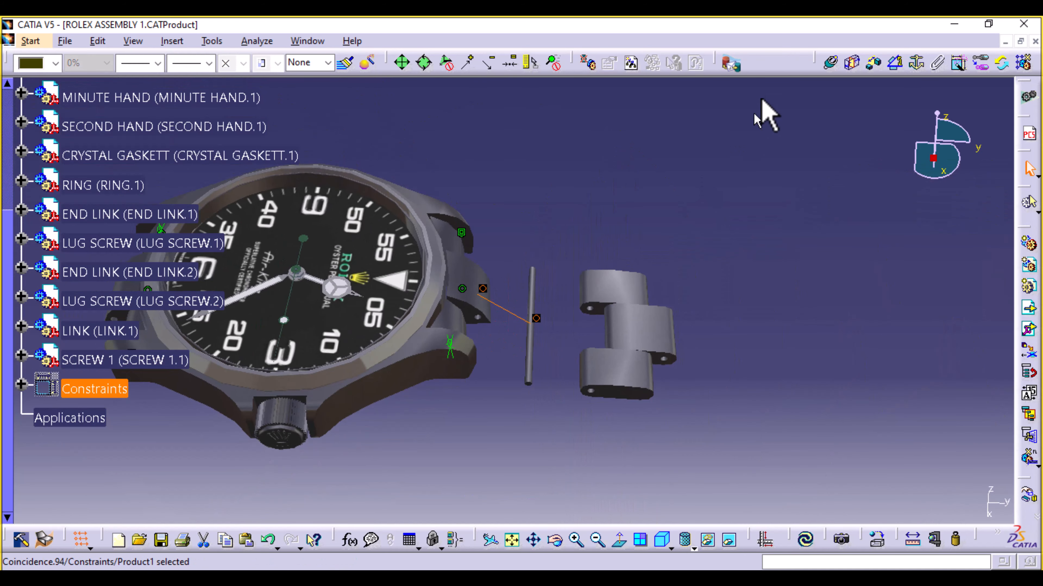
pyautogui.click(831, 64)
pyautogui.click(531, 354)
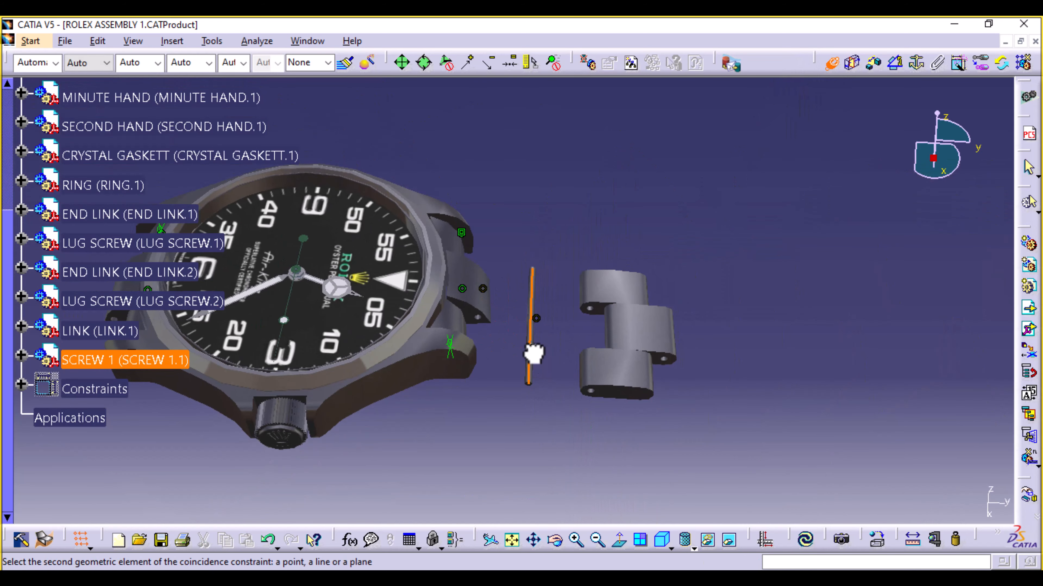
pyautogui.moveTo(595, 457); pyautogui.dragTo(583, 255, button='middle')
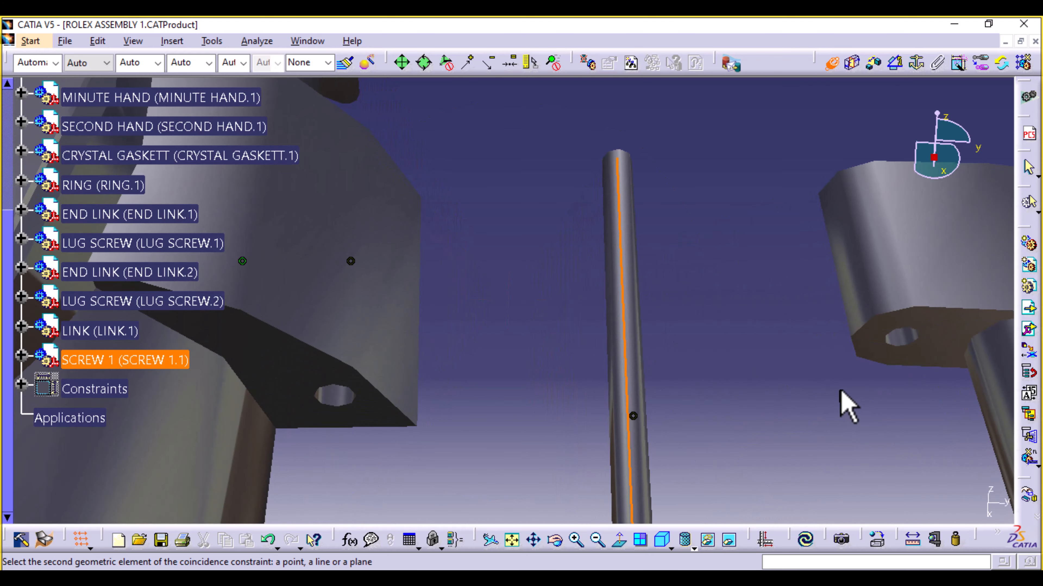
pyautogui.click(909, 341)
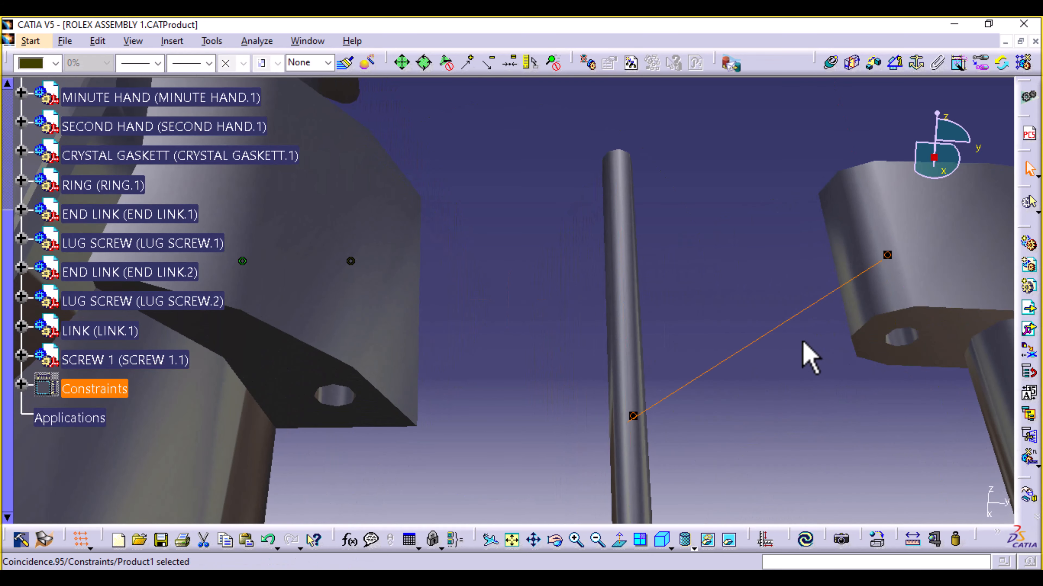
# Add a 0 mm offset constraint with Same orientation between SCREW 1's end face and the bracelet link's crown-side outer face.
pyautogui.moveTo(804, 355); pyautogui.dragTo(796, 503, button='middle')
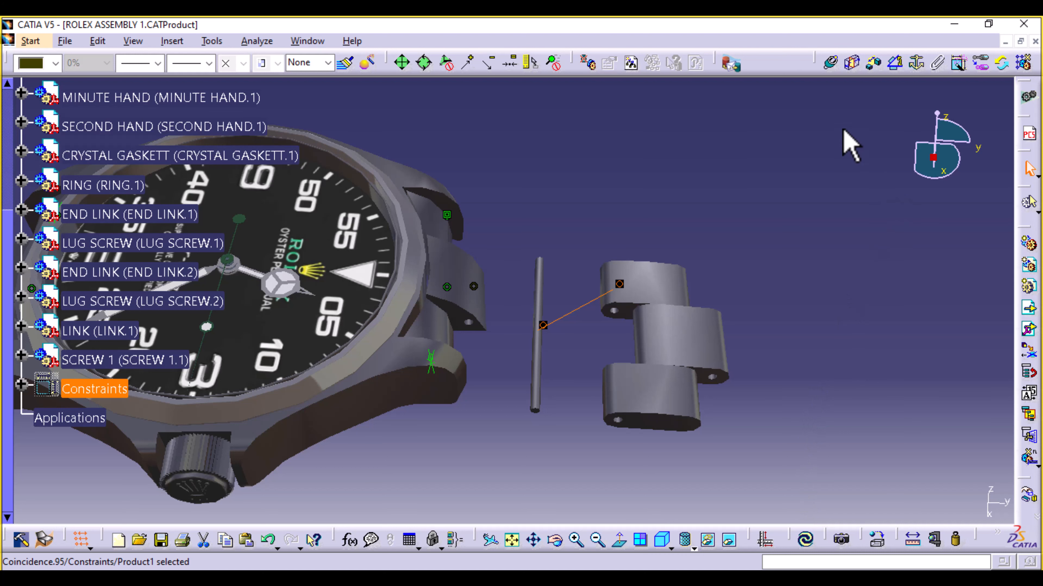
pyautogui.click(874, 62)
pyautogui.moveTo(531, 482); pyautogui.dragTo(575, 341, button='middle')
pyautogui.click(566, 356)
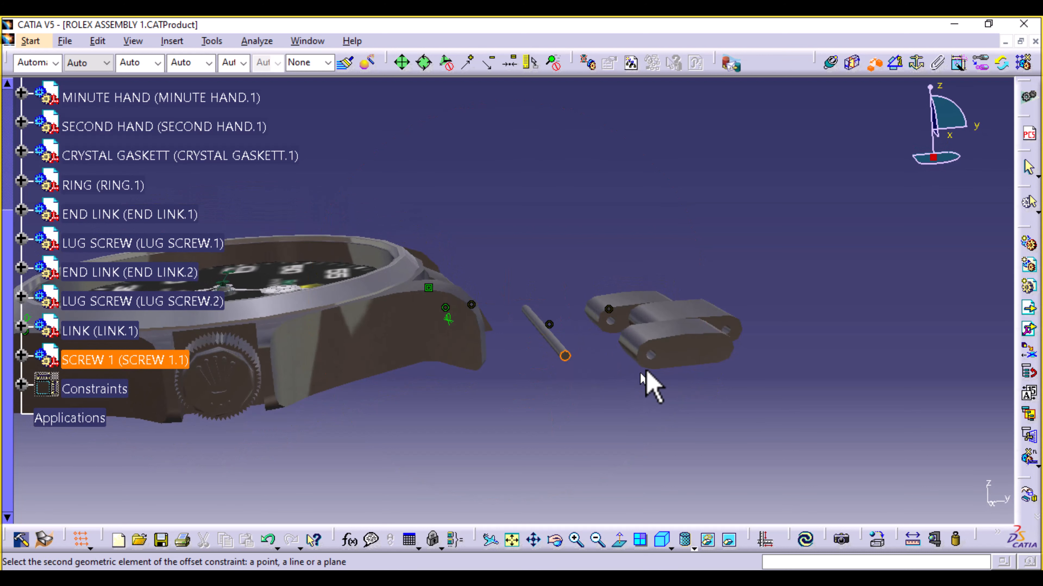
pyautogui.click(662, 361)
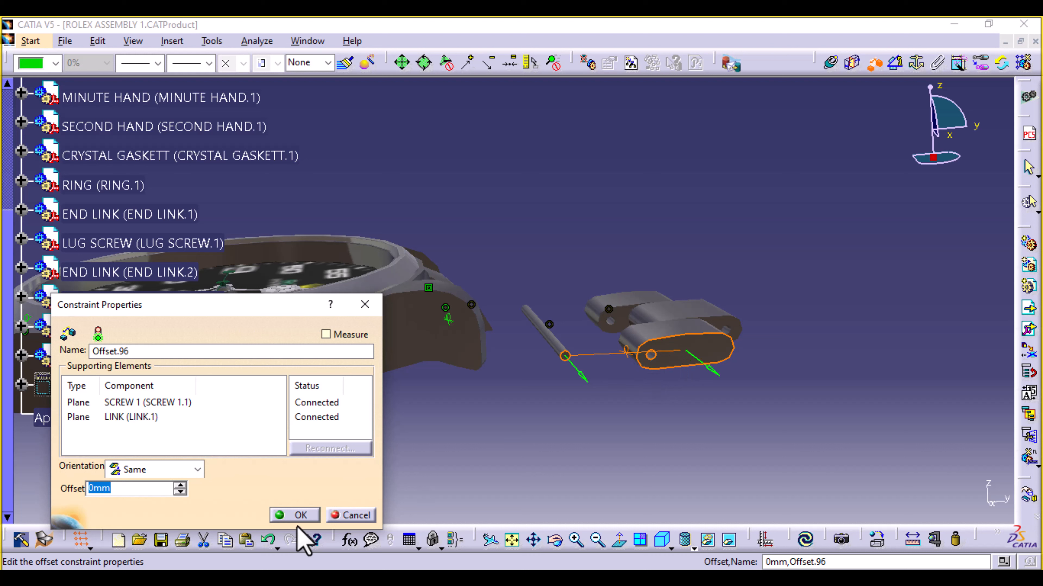
pyautogui.click(302, 516)
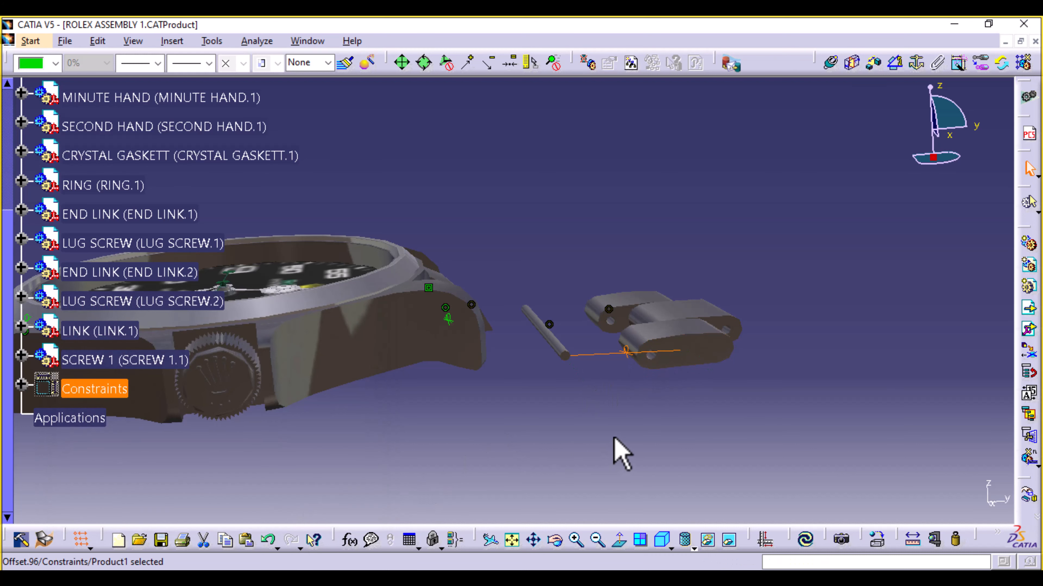
# Add a 0 mm offset constraint between the 12 o'clock end link's side face and the bracelet link's facing inner side, and update the assembly.
pyautogui.moveTo(614, 439); pyautogui.dragTo(488, 488, button='middle')
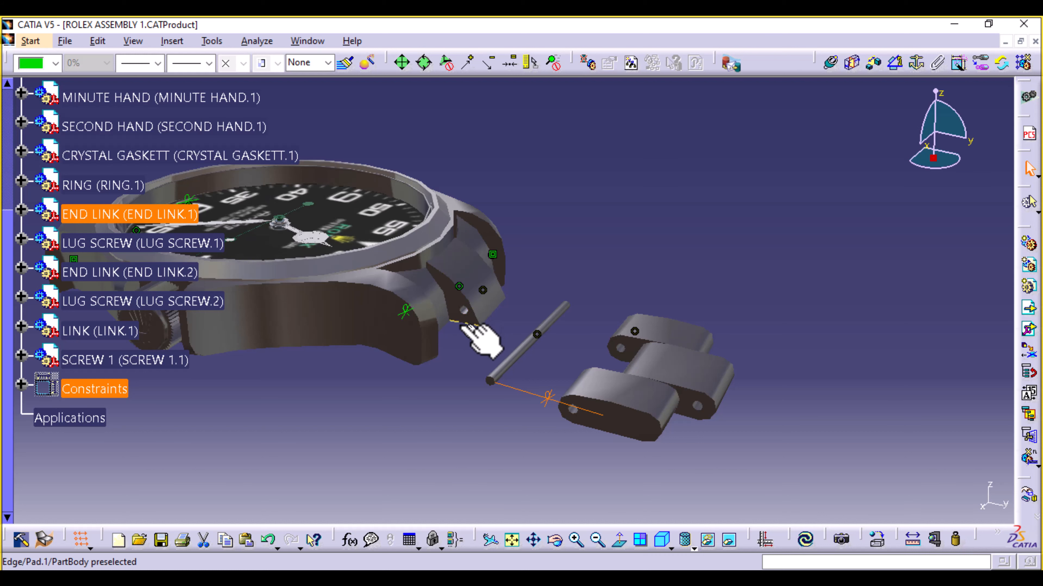
pyautogui.click(873, 62)
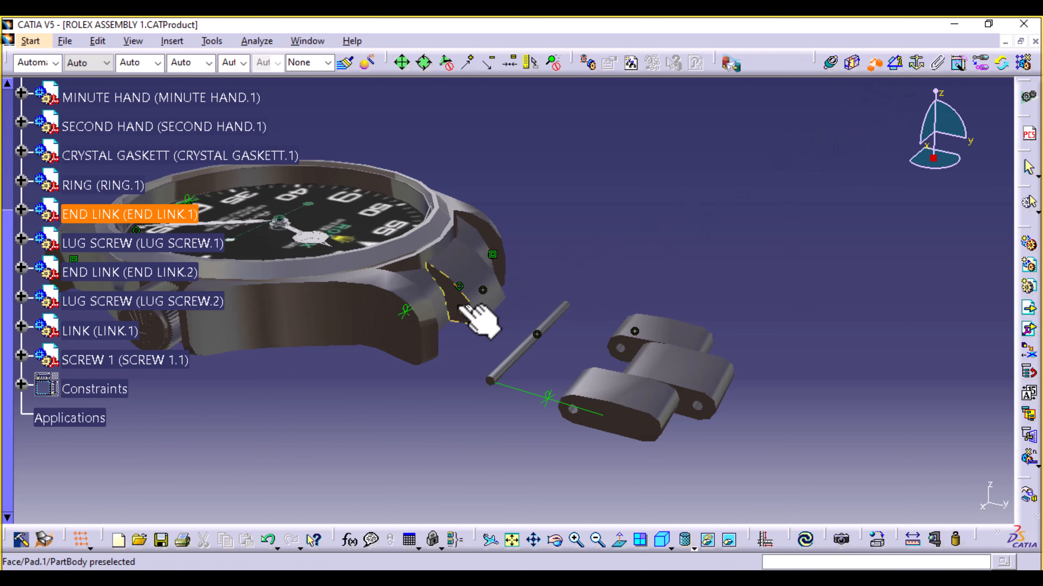
pyautogui.click(461, 307)
pyautogui.moveTo(605, 275); pyautogui.dragTo(377, 481, button='middle')
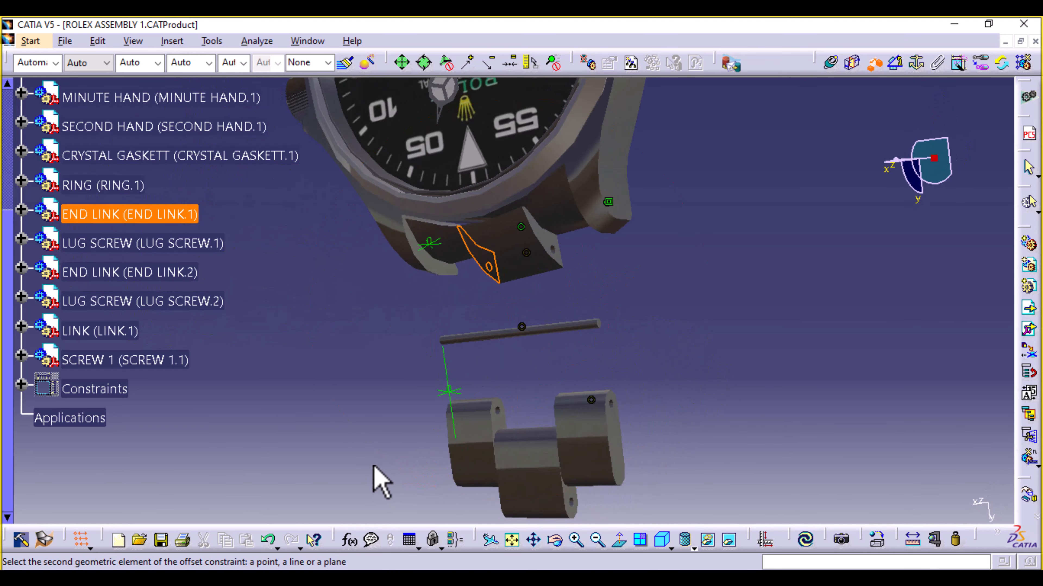
pyautogui.click(498, 420)
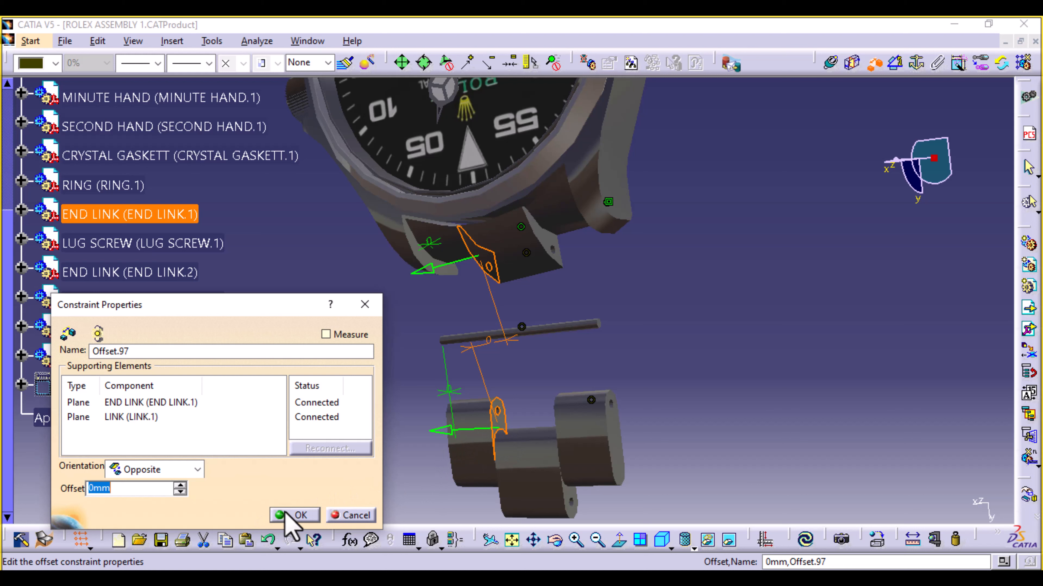
pyautogui.click(295, 516)
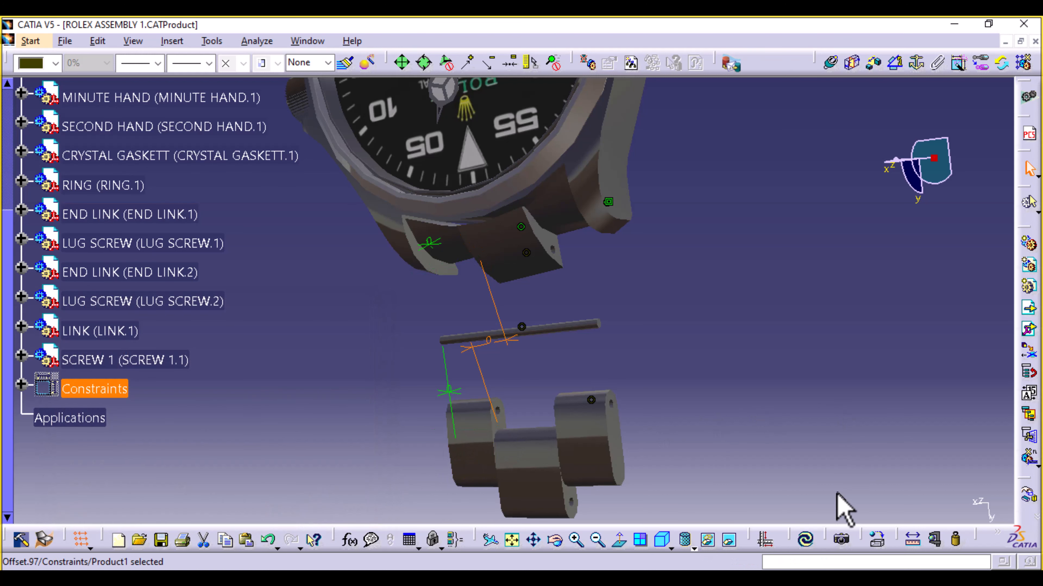
pyautogui.click(805, 540)
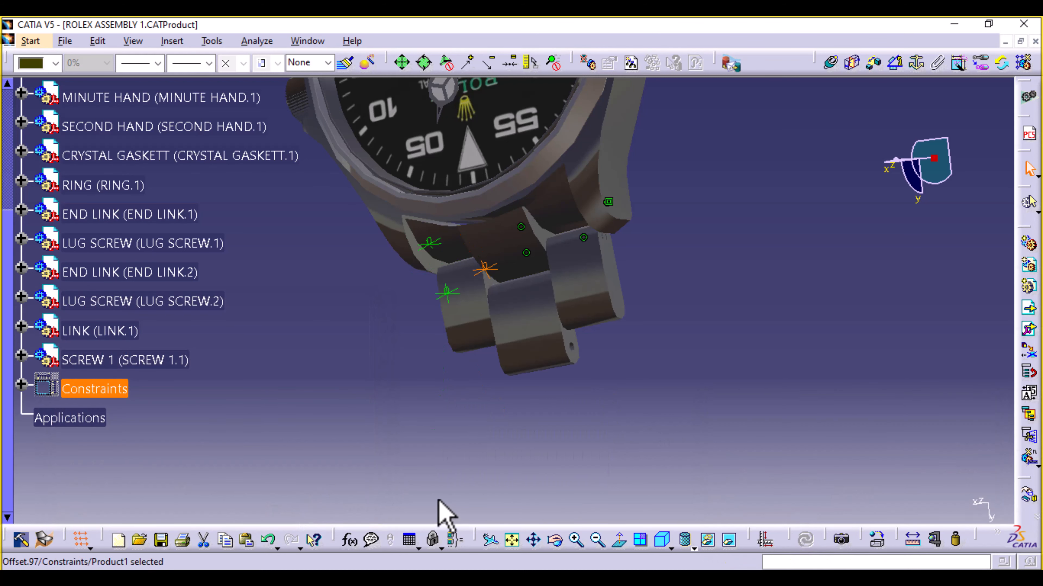
# Multi-instantiate the bracelet link with 4 new instances over a 70 mm length along the Y axis.
pyautogui.moveTo(424, 424); pyautogui.dragTo(649, 187, button='middle')
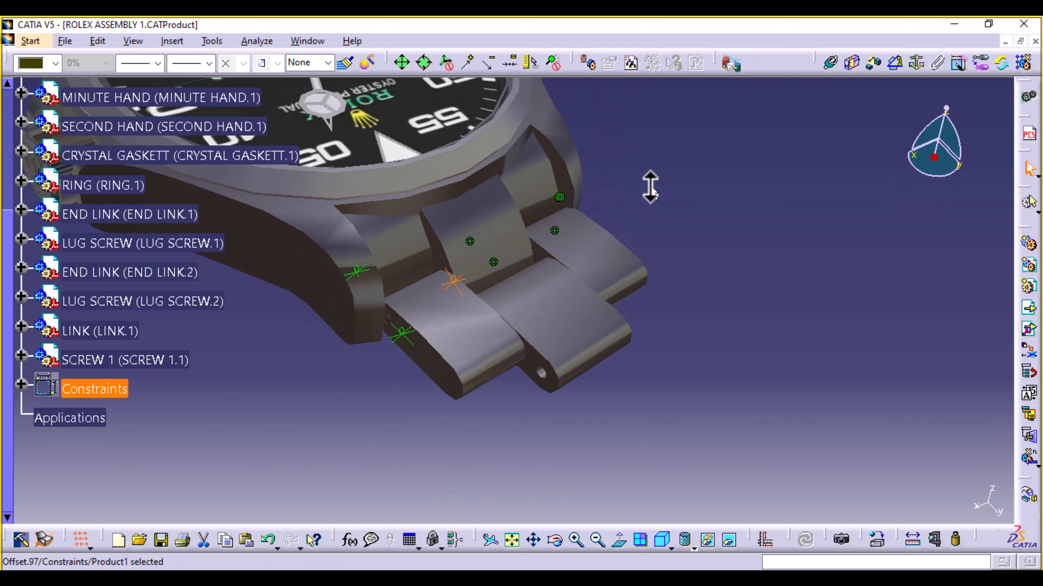
pyautogui.moveTo(594, 442); pyautogui.dragTo(703, 490, button='middle')
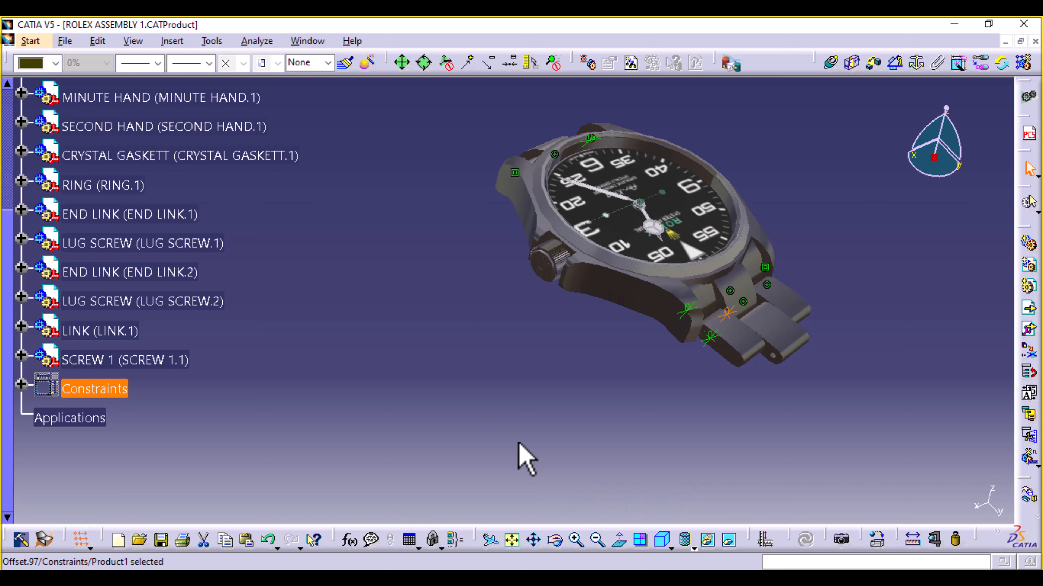
pyautogui.moveTo(518, 443); pyautogui.dragTo(640, 349, button='middle')
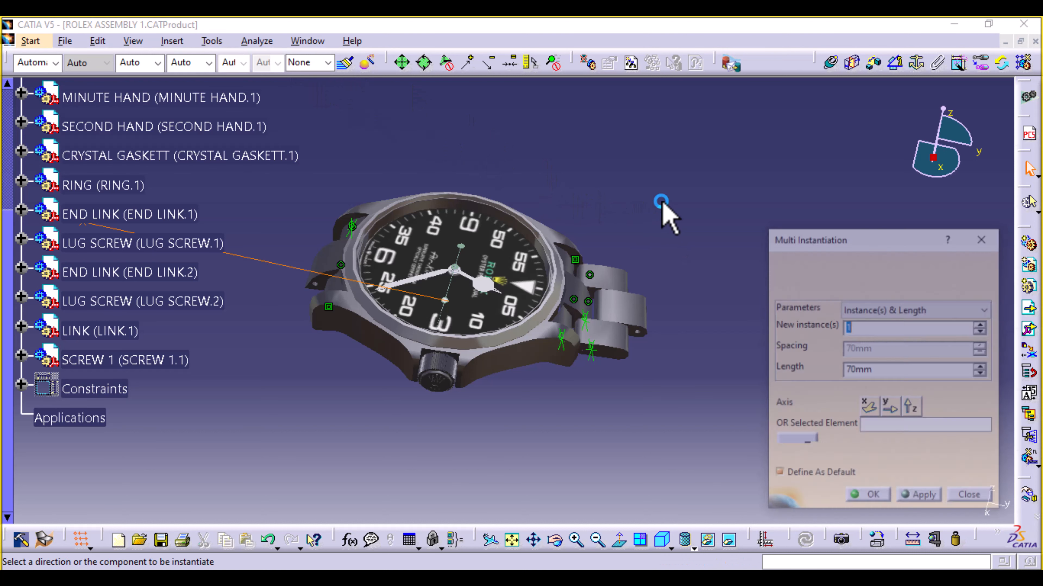
pyautogui.click(617, 308)
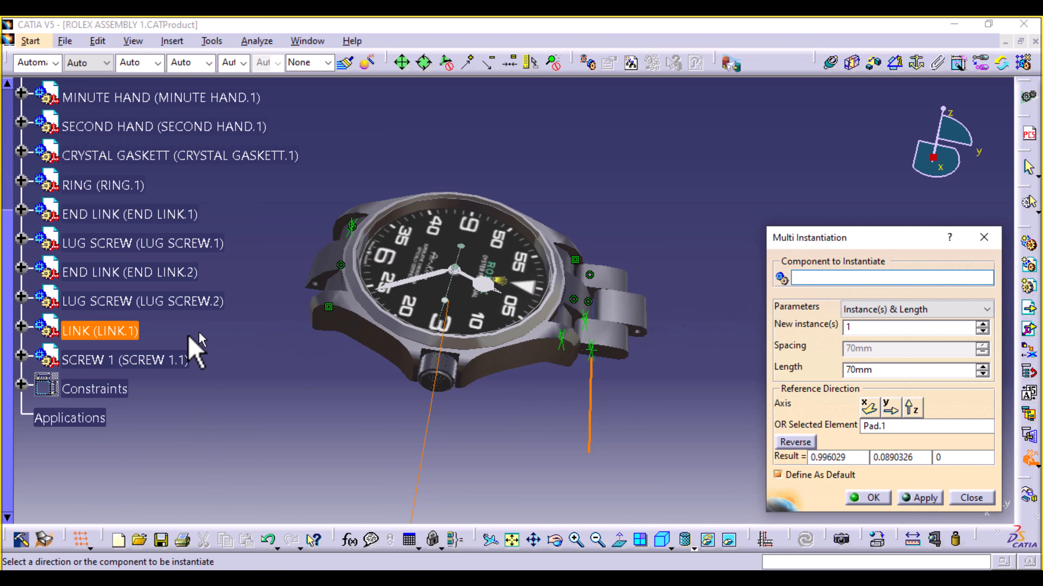
pyautogui.click(115, 330)
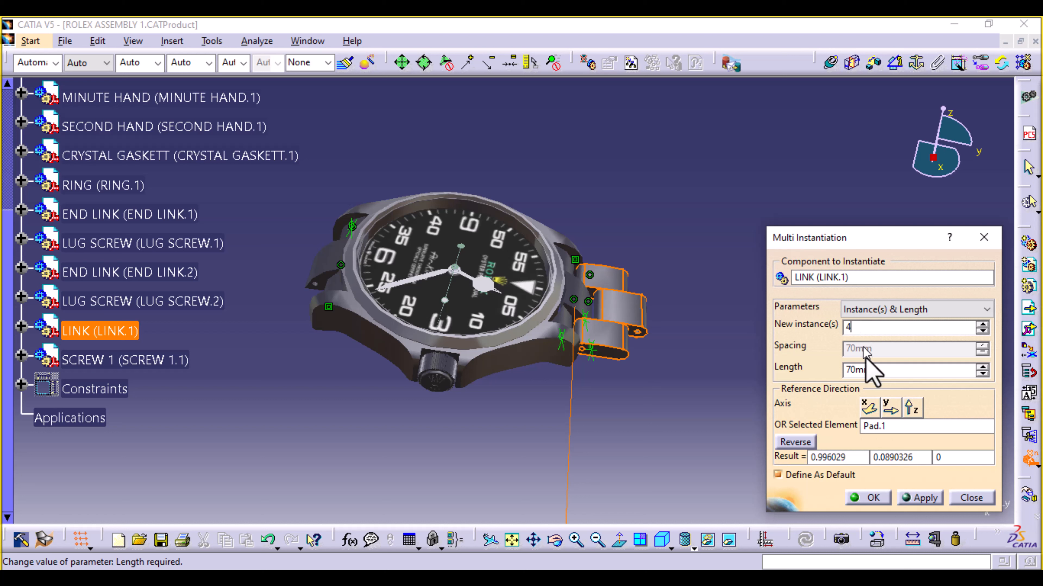
pyautogui.moveTo(697, 439); pyautogui.dragTo(659, 516, button='middle')
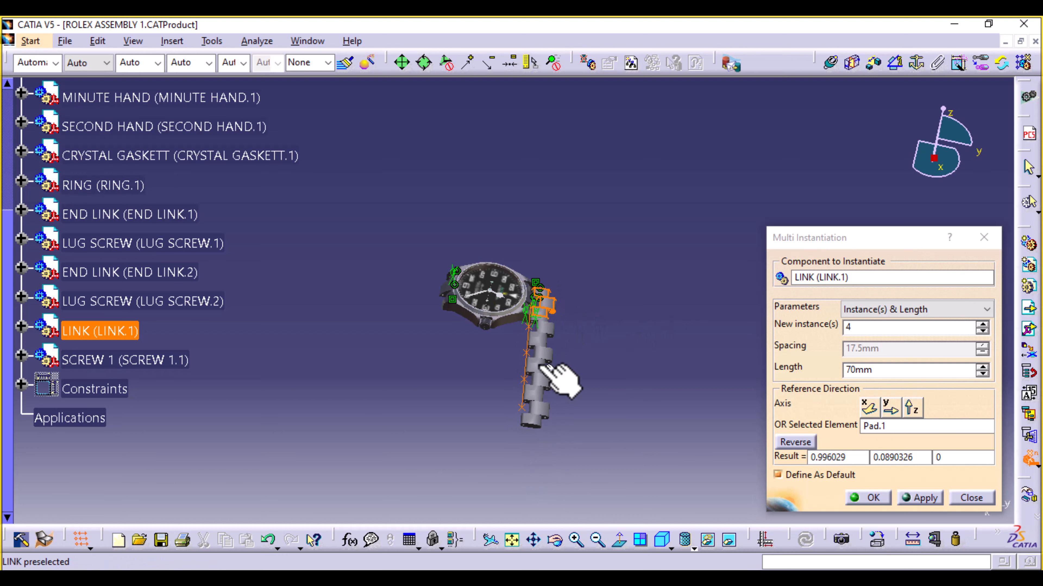
pyautogui.click(890, 407)
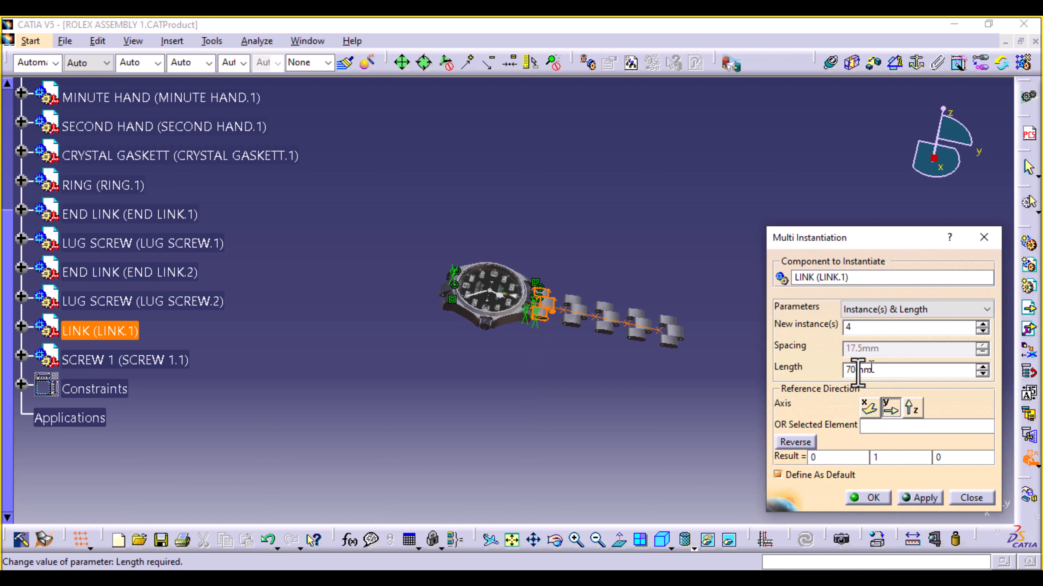
pyautogui.moveTo(616, 413); pyautogui.dragTo(462, 406, button='middle')
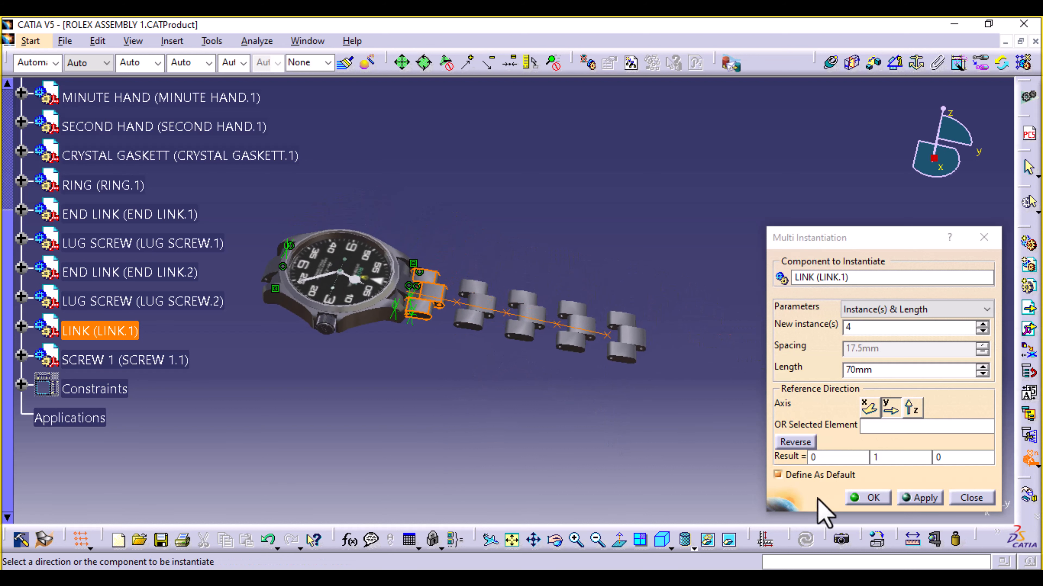
pyautogui.click(873, 498)
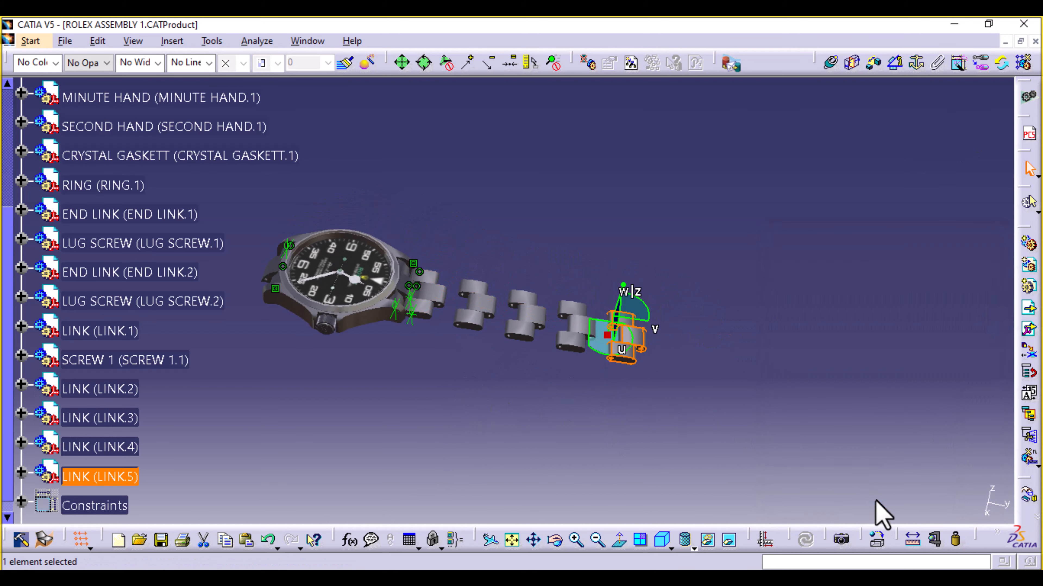
# Multi-instantiate SCREW 1 with 4 new instances over a 50 mm length along the Y axis.
pyautogui.click(135, 362)
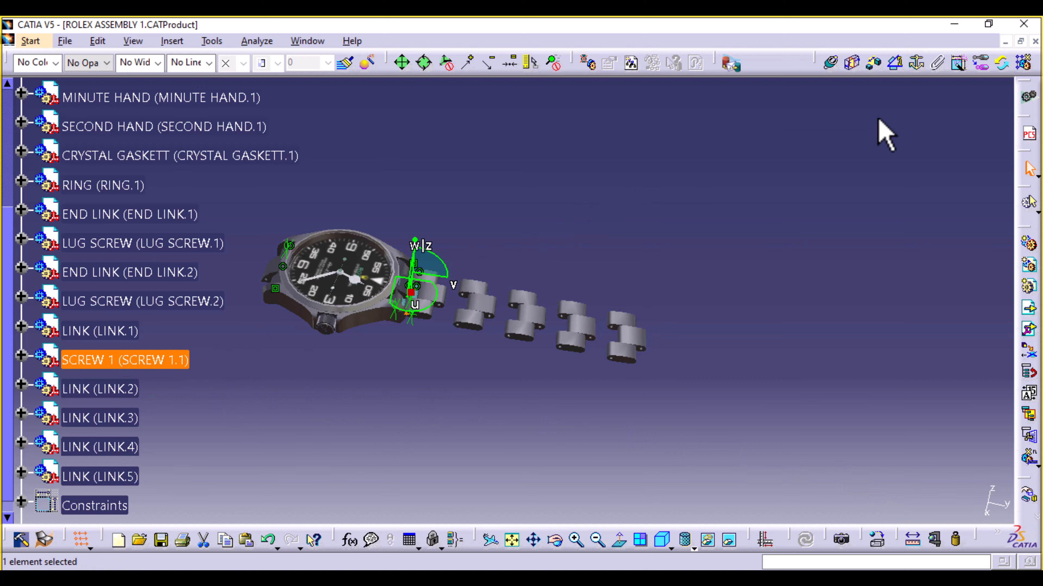
pyautogui.hotkey('ctrl', 'e')
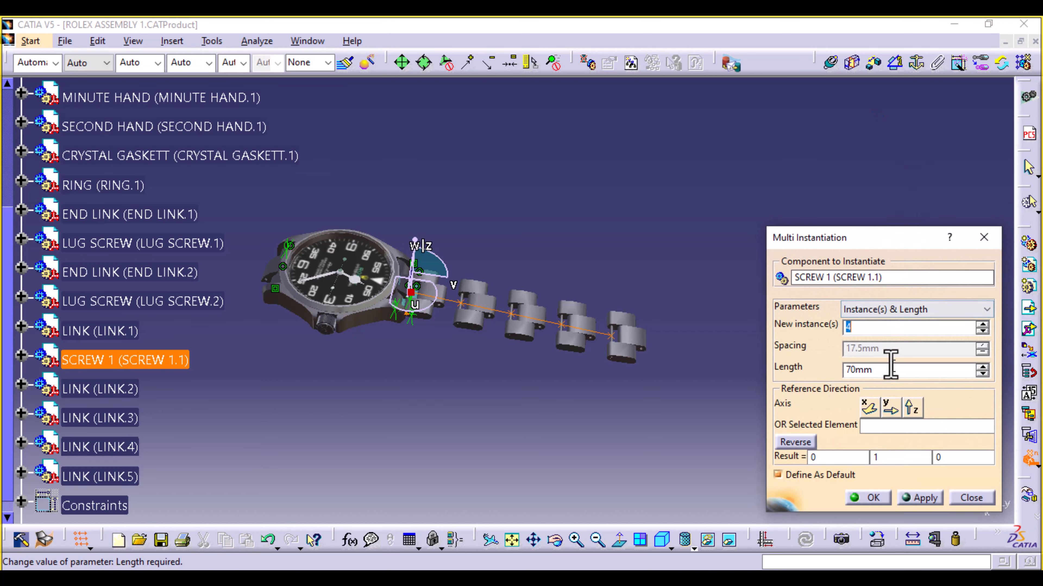
pyautogui.moveTo(557, 438); pyautogui.dragTo(546, 329, button='middle')
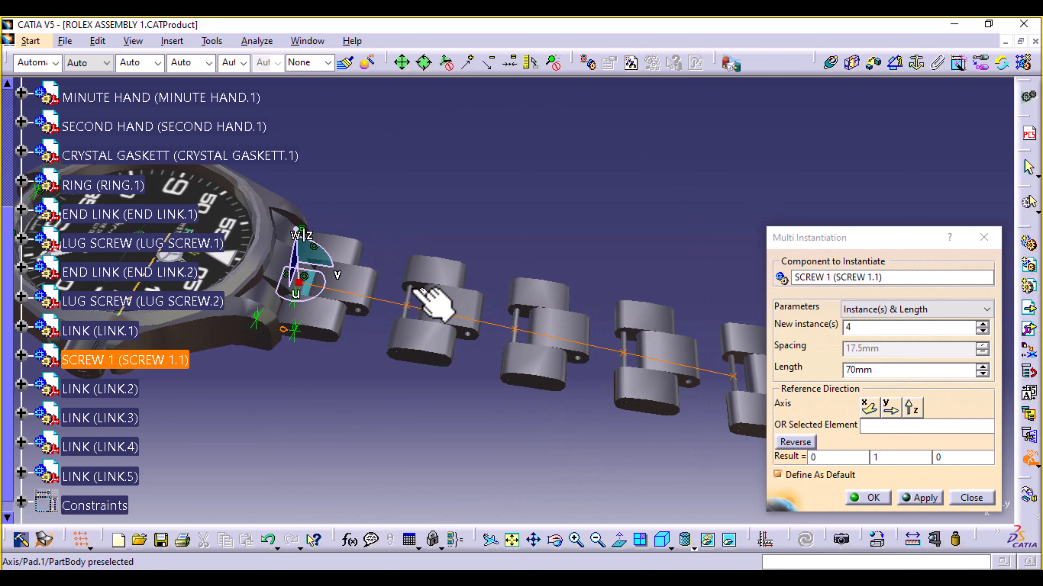
pyautogui.click(853, 372)
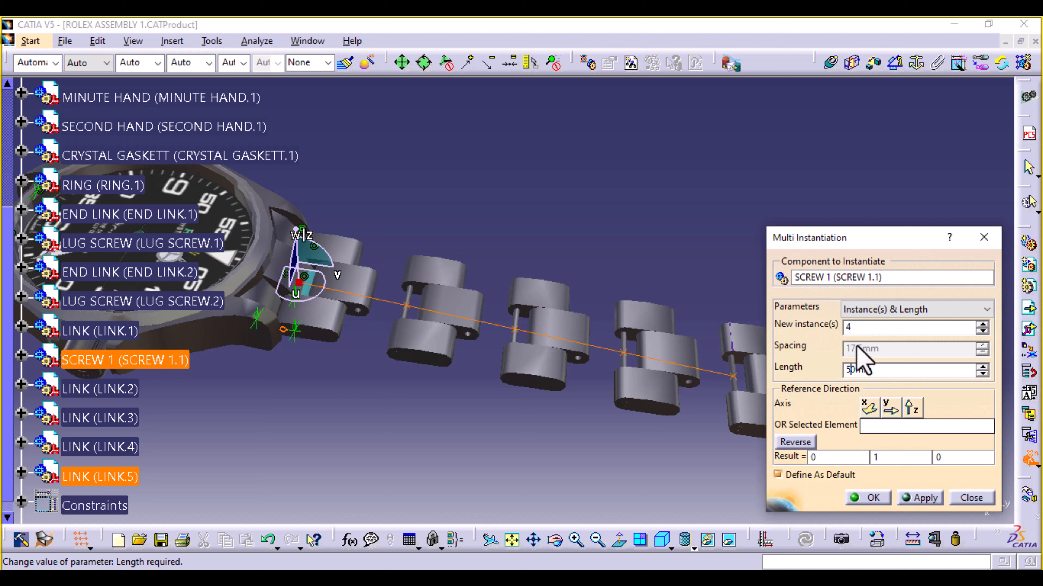
pyautogui.click(865, 328)
pyautogui.write('4')
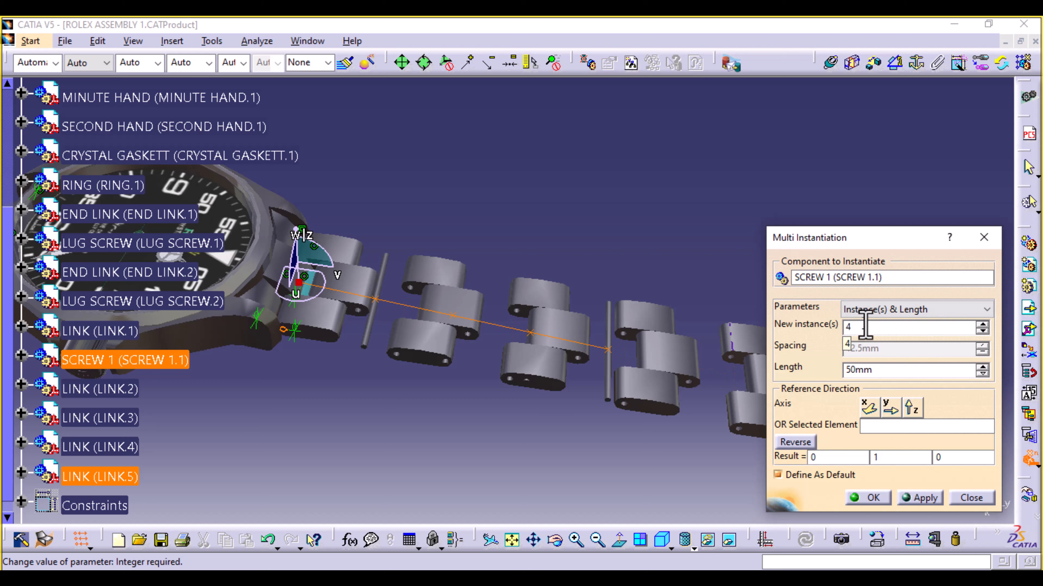
pyautogui.click(870, 497)
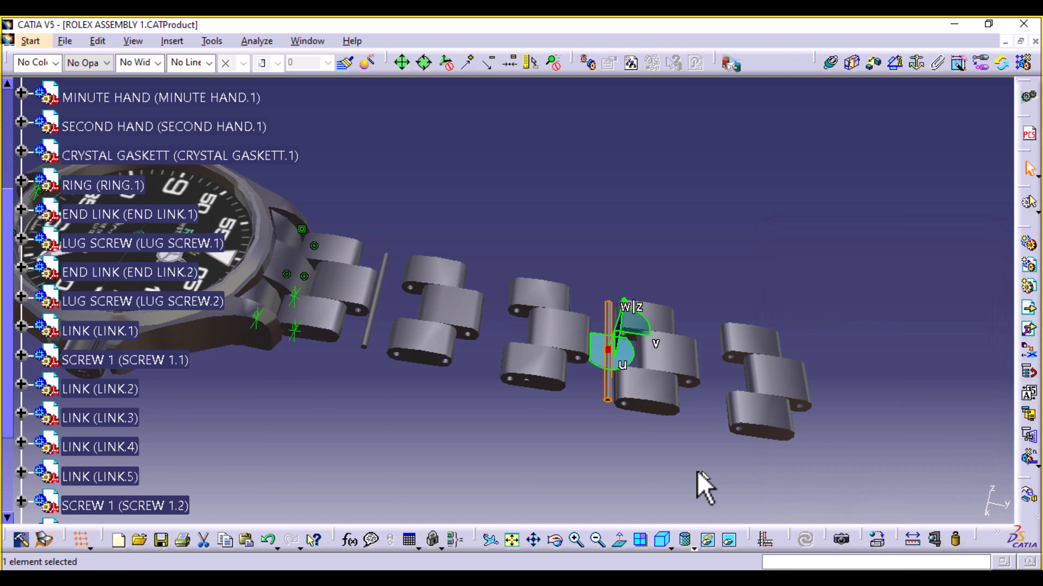
# Add a coincidence constraint between the outer hole axis of the first bracelet link and the axis of the new screw beside it.
pyautogui.moveTo(353, 438); pyautogui.dragTo(345, 355, button='middle')
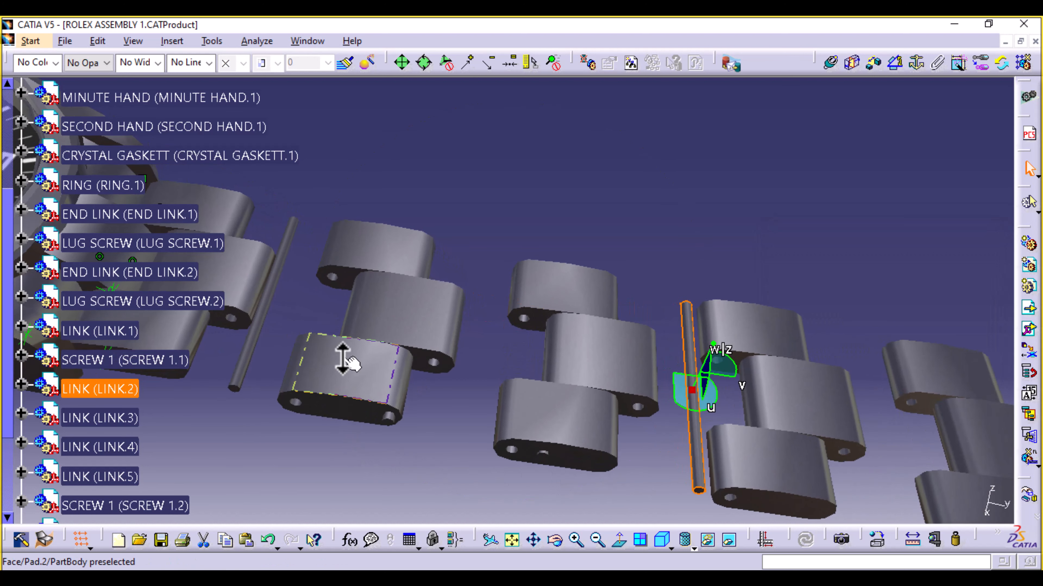
pyautogui.moveTo(411, 419); pyautogui.dragTo(598, 462, button='middle')
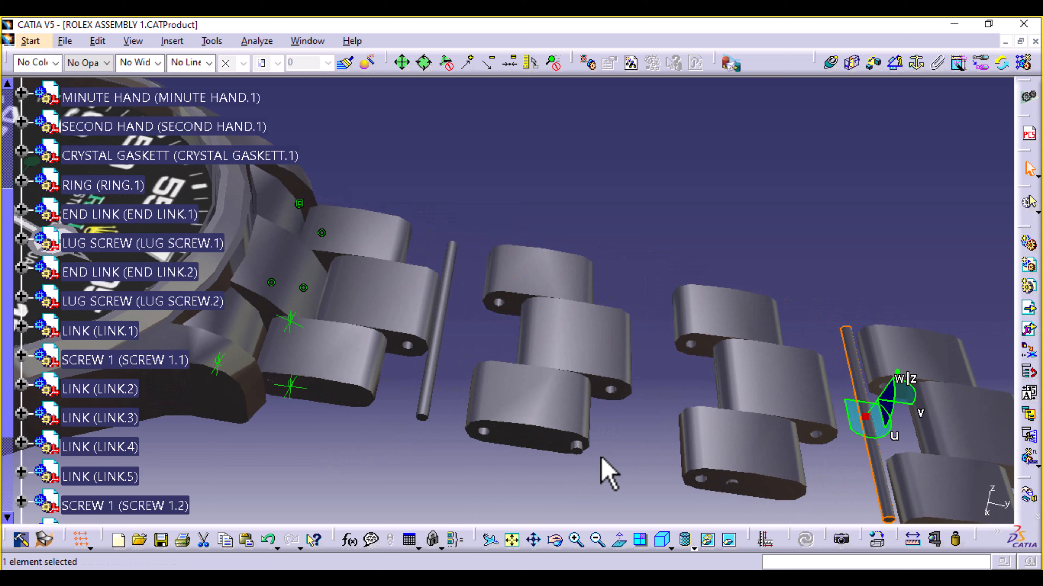
pyautogui.click(831, 65)
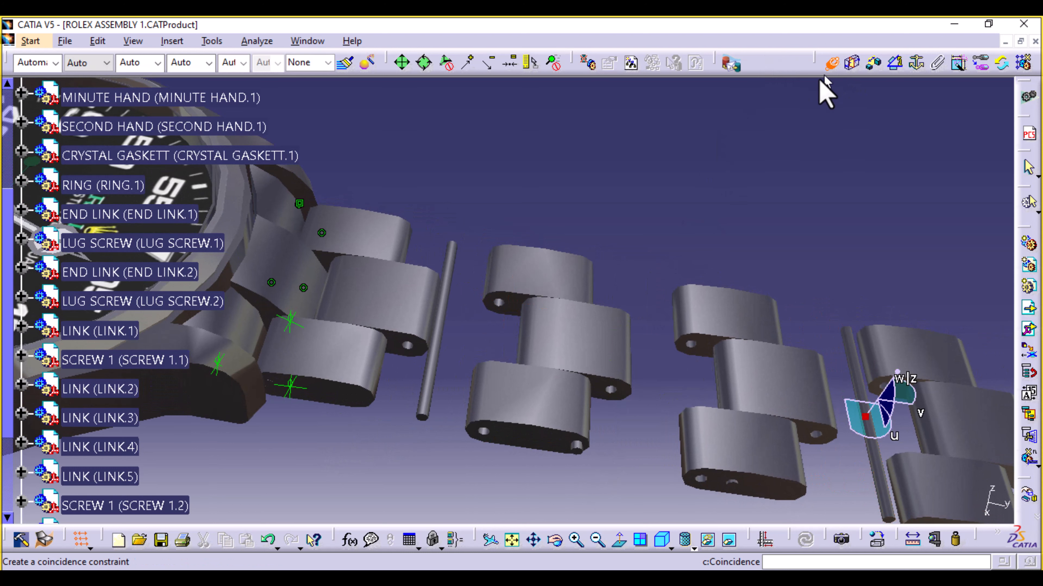
pyautogui.moveTo(405, 394); pyautogui.dragTo(407, 344, button='middle')
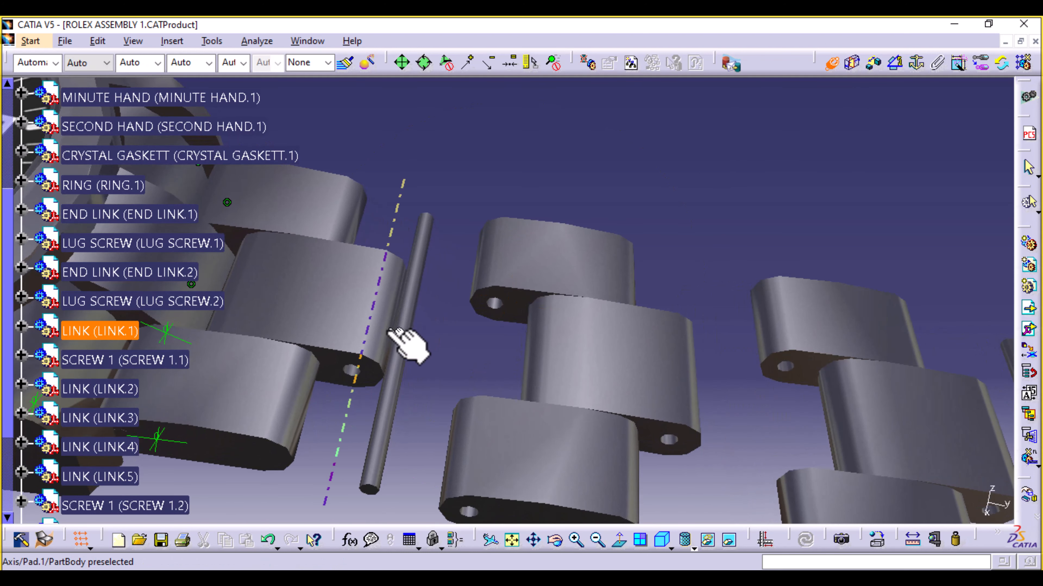
pyautogui.click(353, 374)
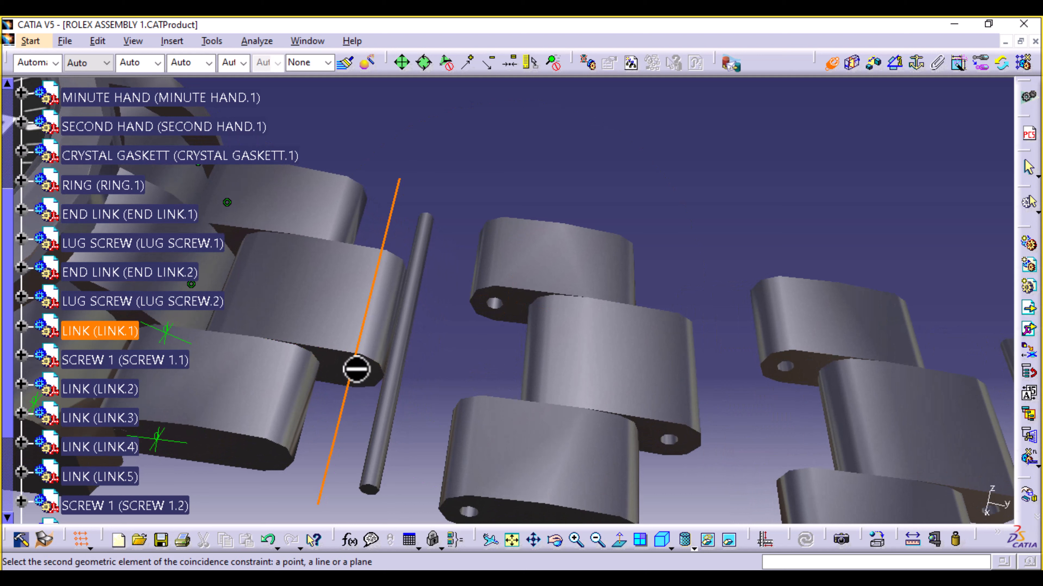
pyautogui.click(393, 384)
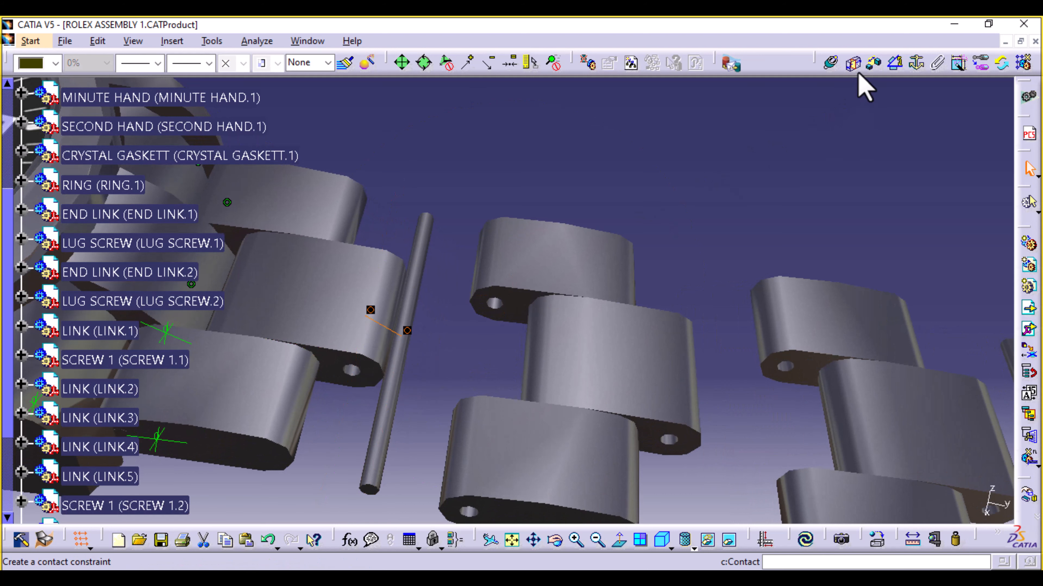
# Add a coincidence constraint between the screw next to the first bracelet link and the nearest hole axis of the second link (LINK.2).
pyautogui.click(830, 65)
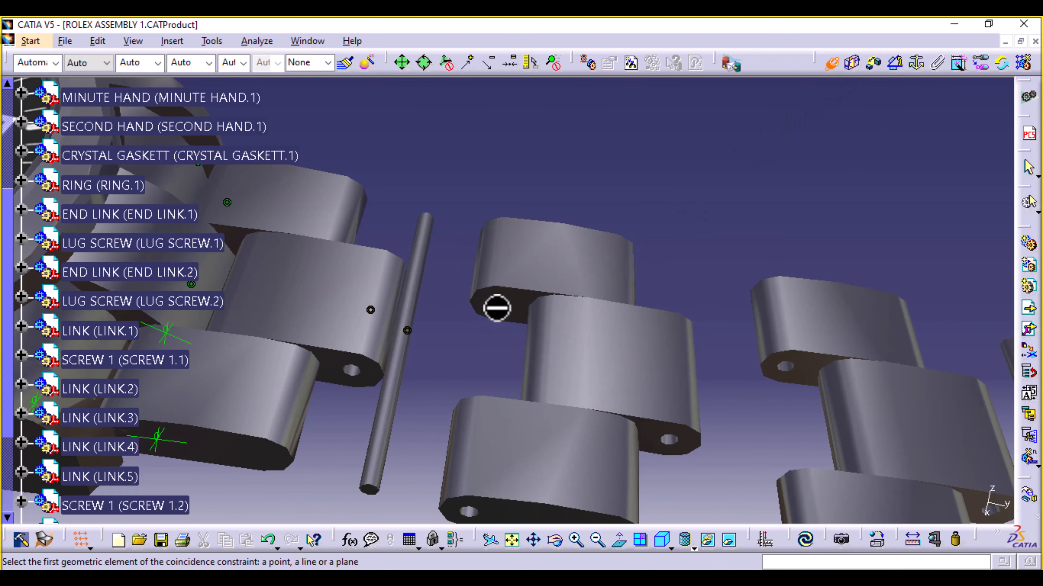
pyautogui.click(496, 305)
pyautogui.click(411, 287)
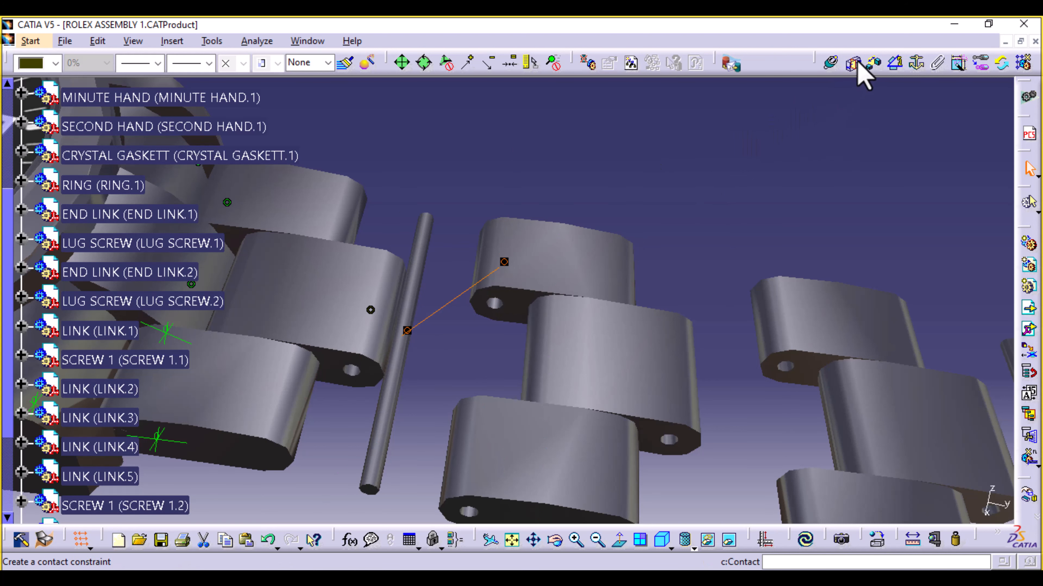
# Add a 0 mm offset constraint between the end face of SCREW 1.2 and the side face of LINK.1.
pyautogui.click(873, 63)
pyautogui.moveTo(467, 316); pyautogui.dragTo(495, 237, button='middle')
pyautogui.click(396, 395)
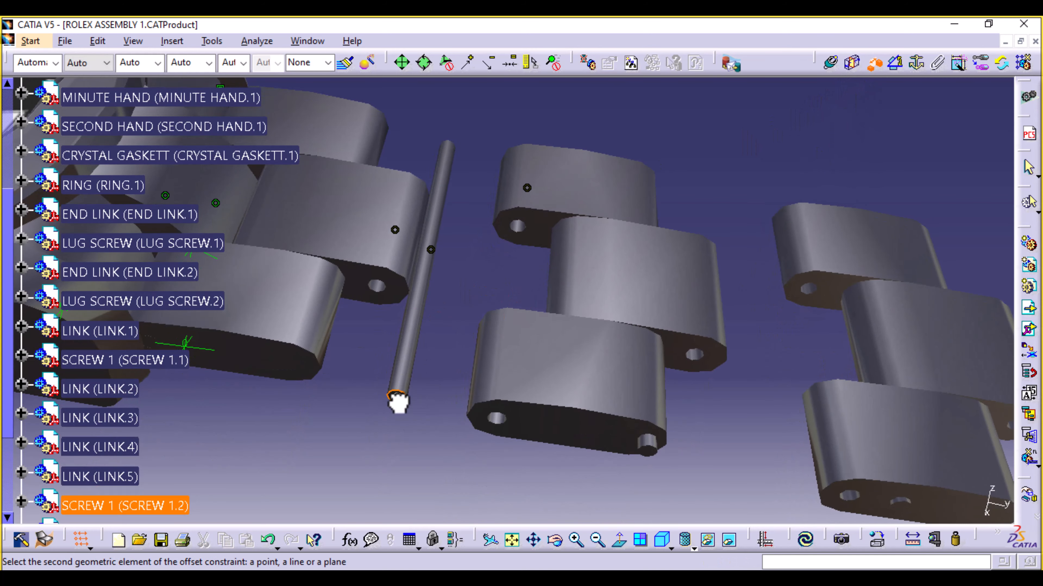
pyautogui.click(300, 367)
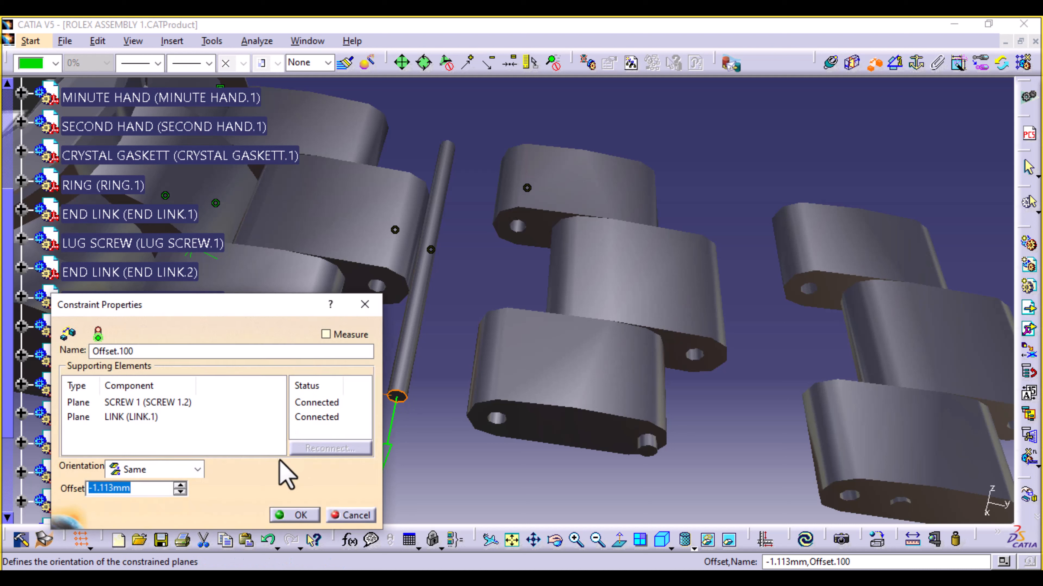
pyautogui.write('0')
pyautogui.click(300, 516)
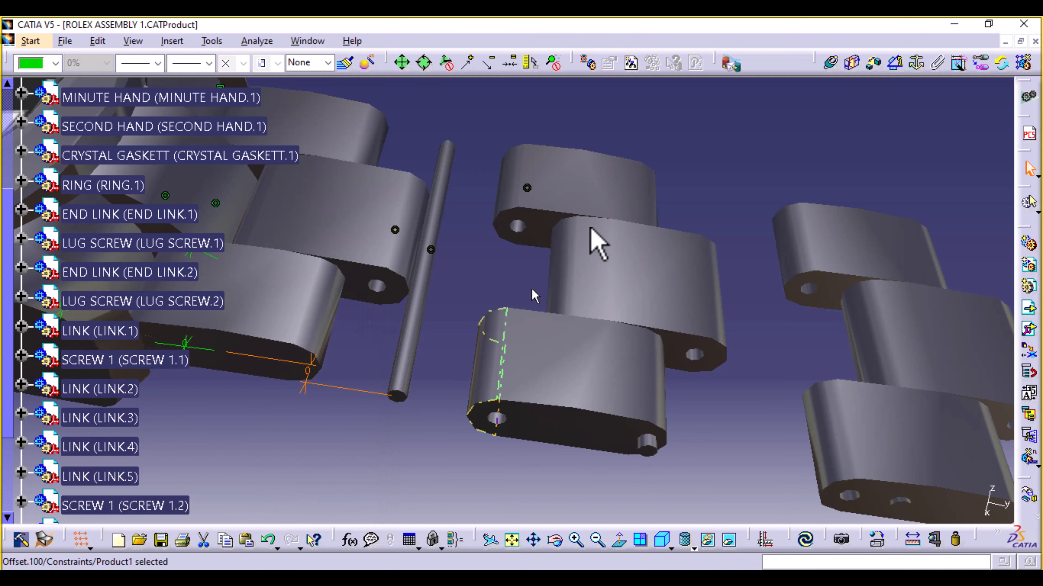
# Add a 0 mm offset constraint between the side face of LINK.2 and the end face of SCREW 1.2, and update the assembly.
pyautogui.click(875, 63)
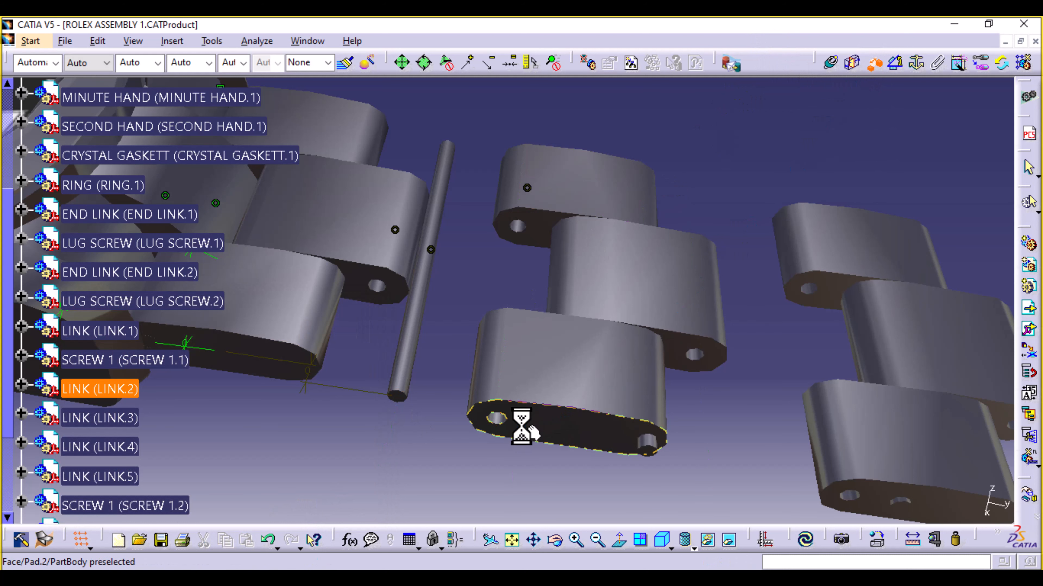
pyautogui.click(395, 401)
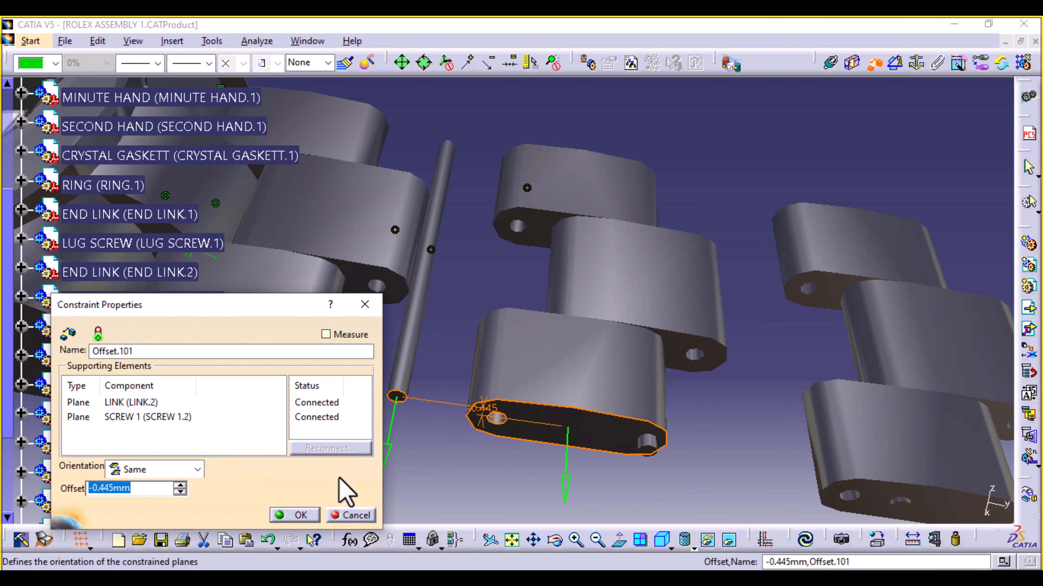
pyautogui.write('0')
pyautogui.click(298, 516)
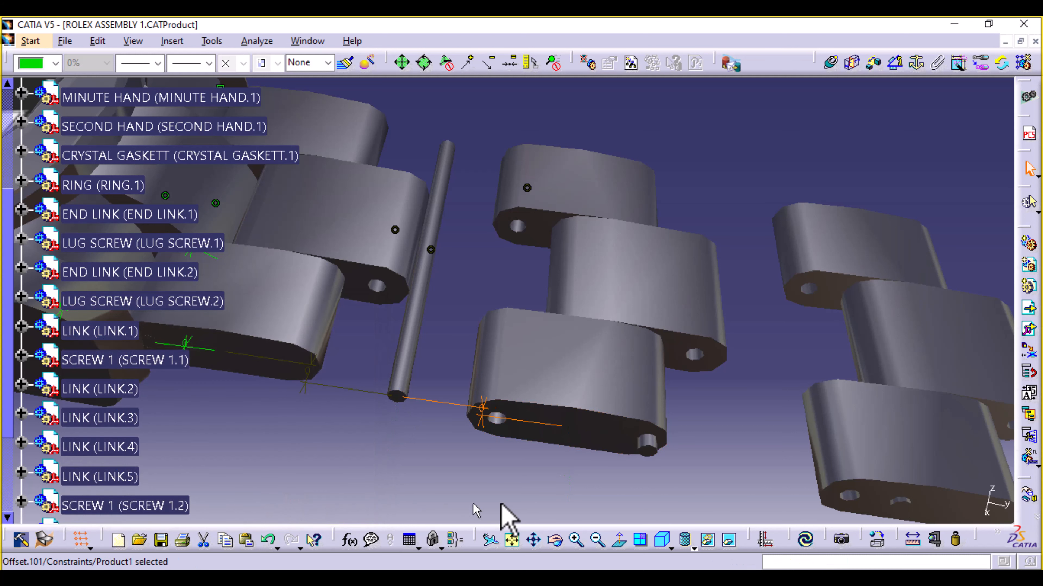
pyautogui.click(803, 539)
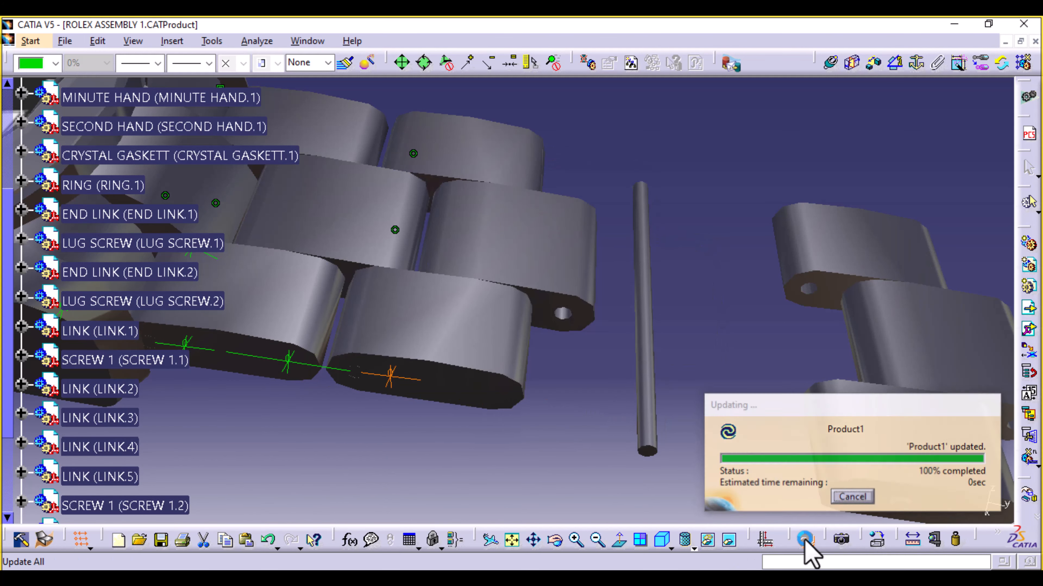
# Add coincidence constraints aligning the next loose screw's axis with the outer hole of LINK.2 and the facing hole of LINK.3.
pyautogui.moveTo(759, 462); pyautogui.dragTo(442, 442, button='middle')
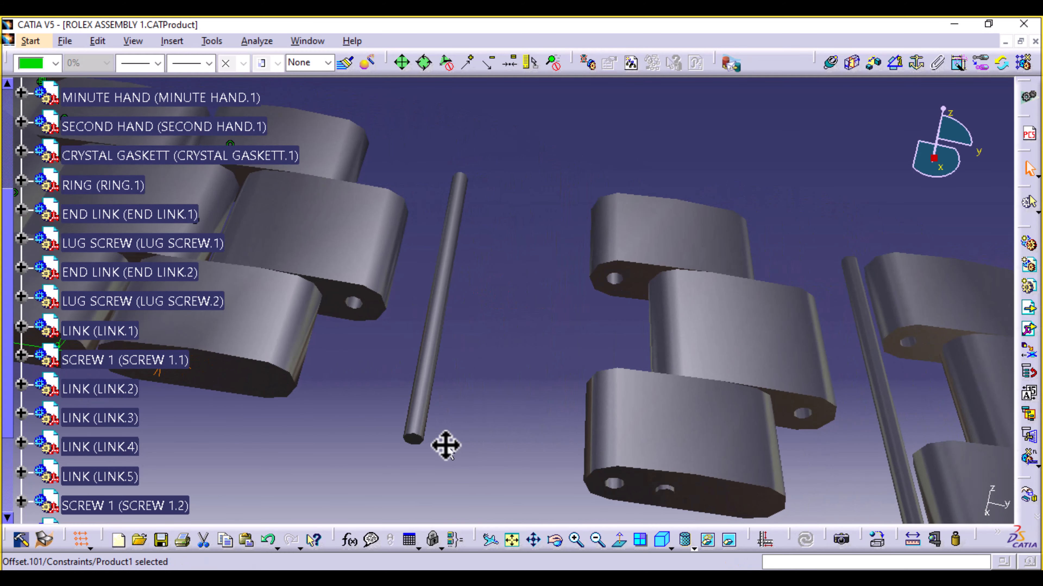
pyautogui.click(832, 64)
pyautogui.click(436, 345)
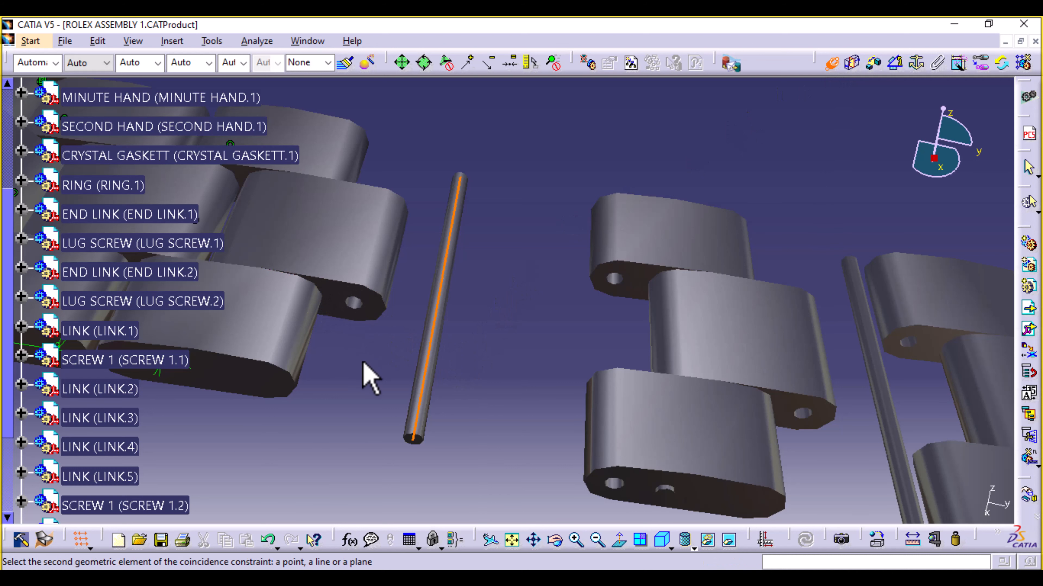
pyautogui.moveTo(363, 365); pyautogui.dragTo(354, 338, button='middle')
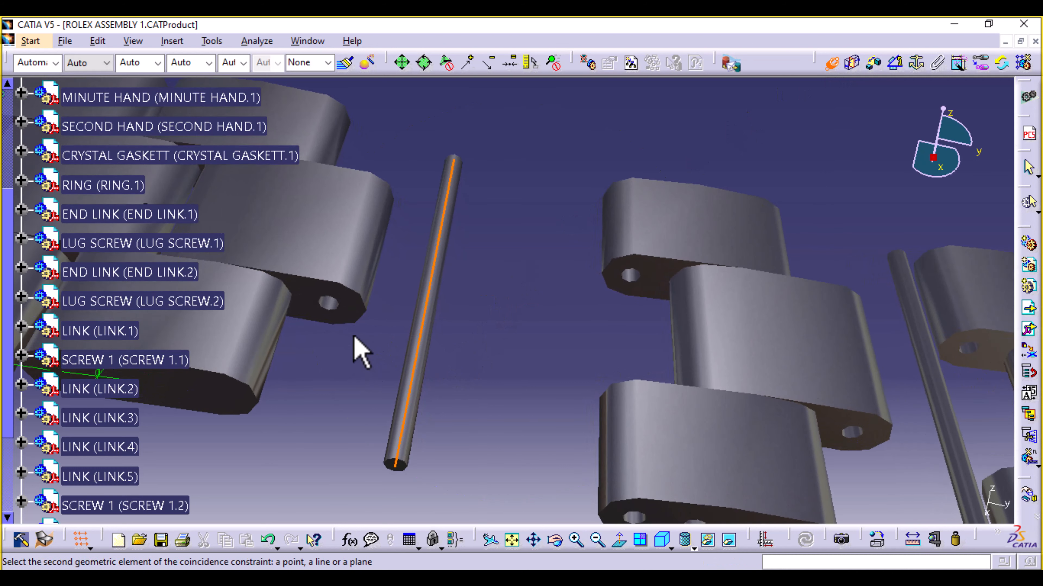
pyautogui.click(335, 304)
pyautogui.click(438, 287)
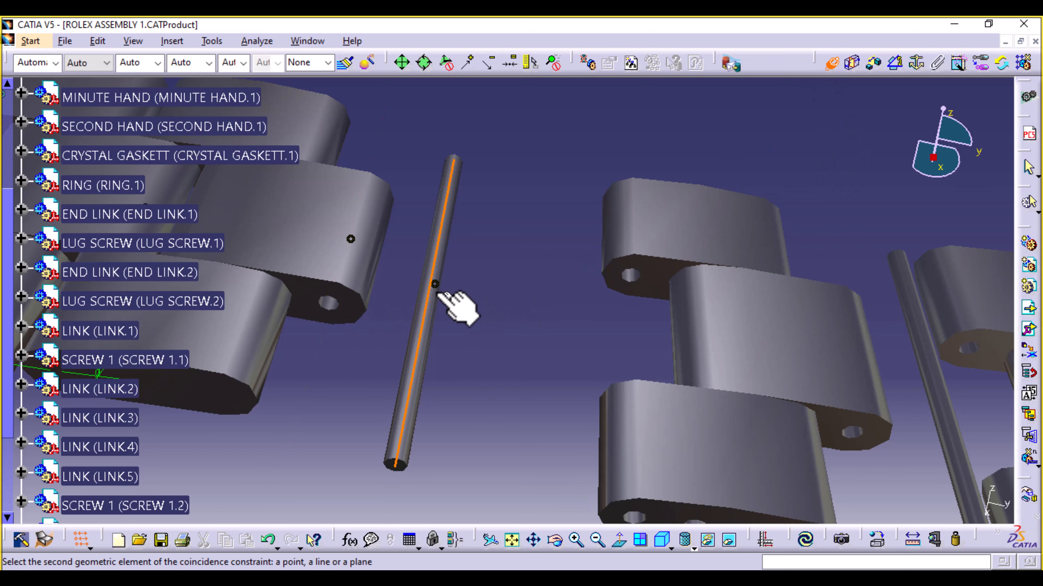
pyautogui.click(631, 274)
# Add 0 mm offset constraints from that screw's end face to the side faces of LINK.2 and LINK.3, and update the assembly.
pyautogui.click(874, 63)
pyautogui.click(394, 473)
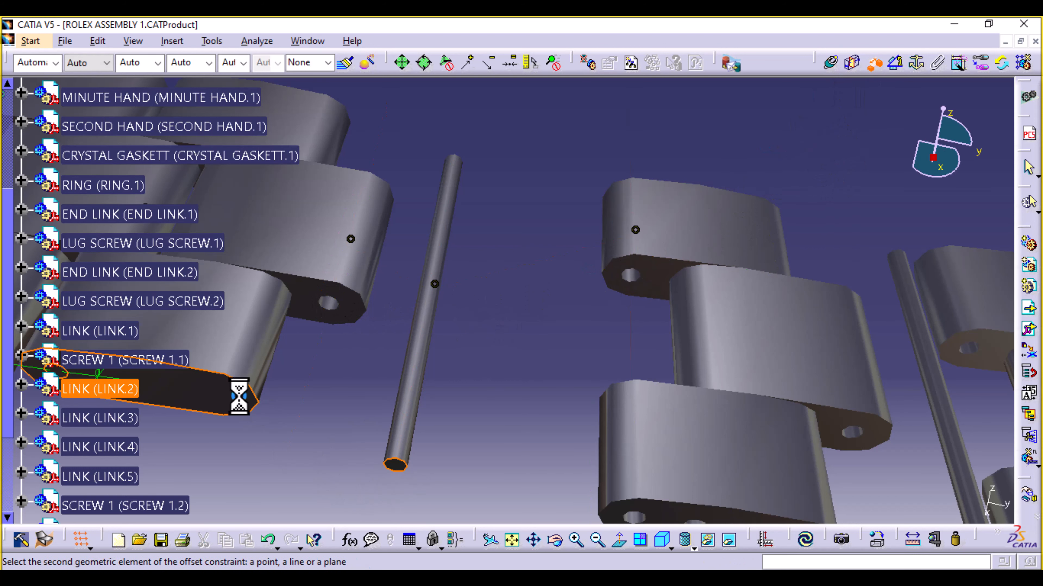
pyautogui.click(233, 396)
pyautogui.click(289, 514)
pyautogui.click(400, 469)
pyautogui.moveTo(405, 472); pyautogui.dragTo(433, 321, button='middle')
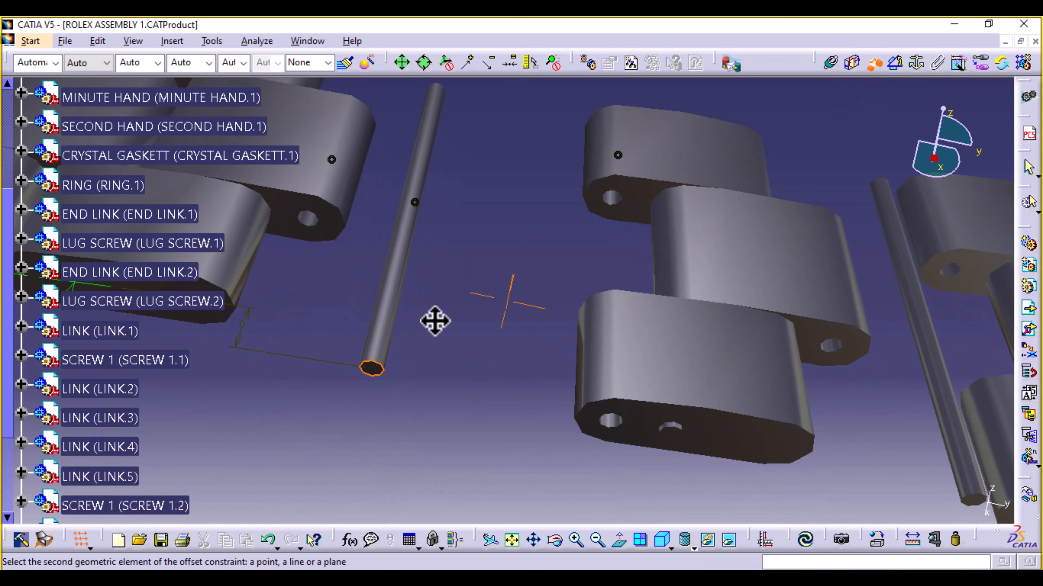
pyautogui.click(659, 426)
pyautogui.click(291, 512)
pyautogui.click(805, 540)
# Add coincidence constraints aligning the axis of SCREW 1.4 with the outer hole of LINK.3 and the facing hole of LINK.4.
pyautogui.moveTo(806, 337); pyautogui.dragTo(631, 447, button='middle')
pyautogui.moveTo(483, 464); pyautogui.dragTo(573, 409, button='middle')
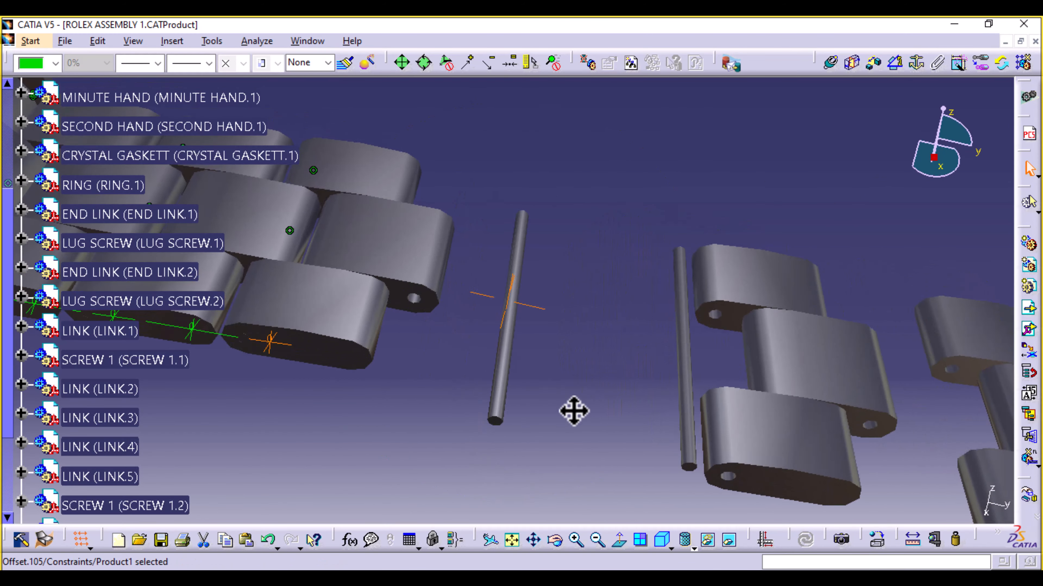
pyautogui.click(831, 64)
pyautogui.click(438, 314)
pyautogui.click(517, 302)
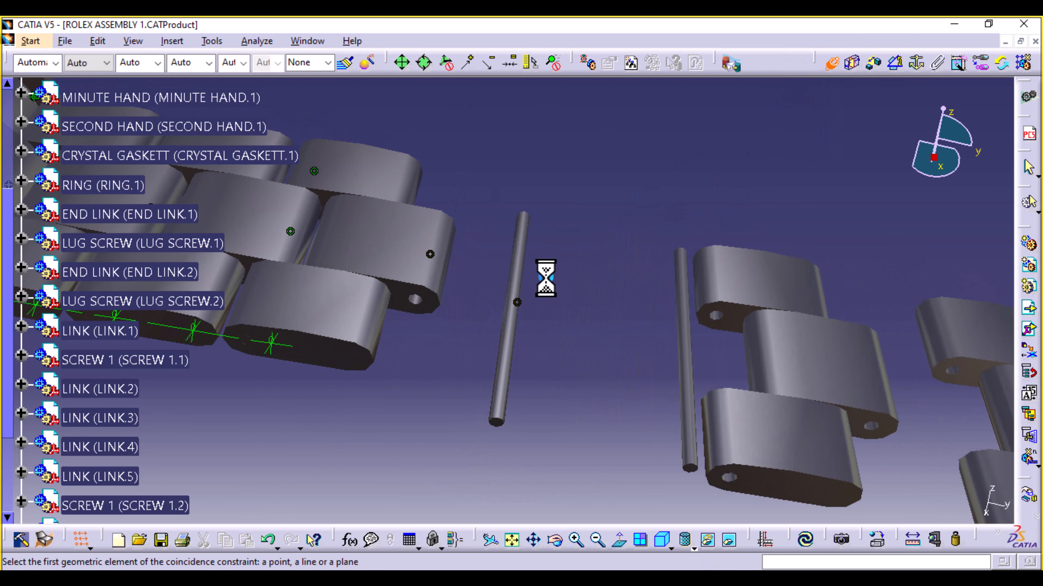
pyautogui.click(510, 341)
pyautogui.moveTo(739, 375); pyautogui.dragTo(745, 341, button='middle')
pyautogui.click(783, 322)
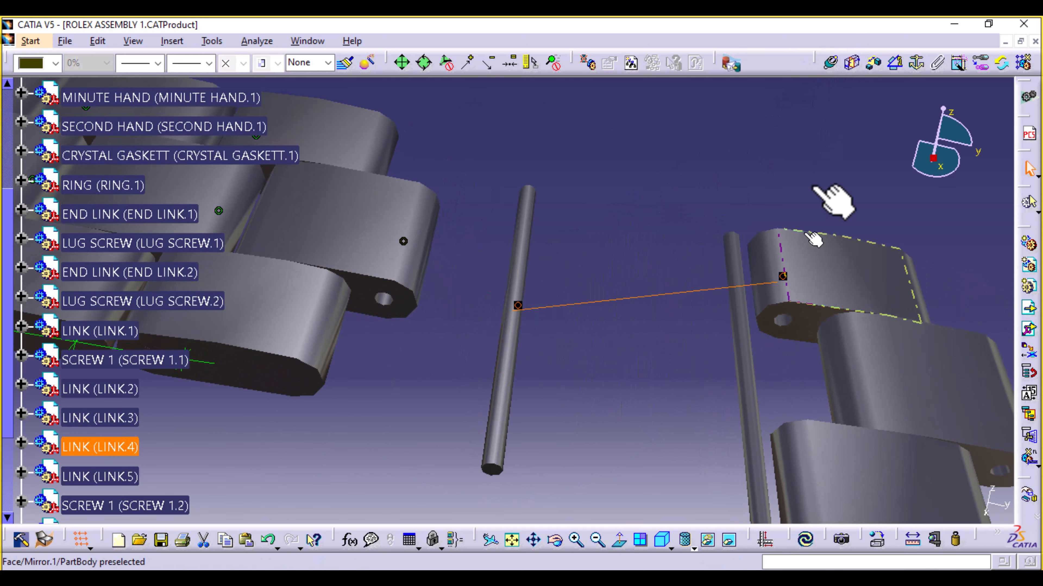
# Add 0 mm offset constraints from the end face of SCREW 1.4 to the side faces of LINK.3 and LINK.4, and update the assembly.
pyautogui.click(873, 63)
pyautogui.click(492, 469)
pyautogui.click(323, 396)
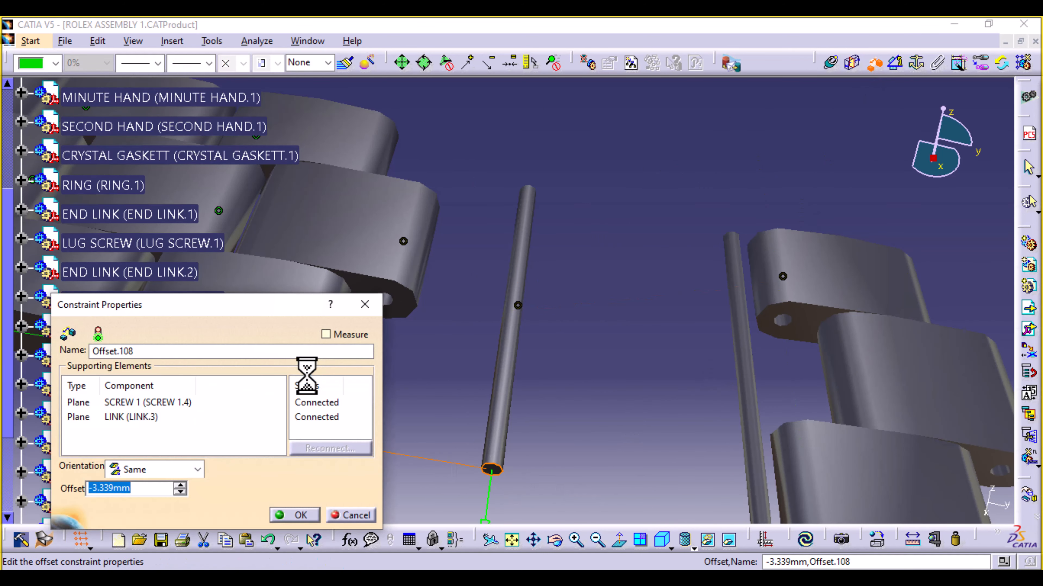
pyautogui.click(291, 515)
pyautogui.moveTo(506, 442); pyautogui.dragTo(465, 314, button='middle')
pyautogui.click(453, 327)
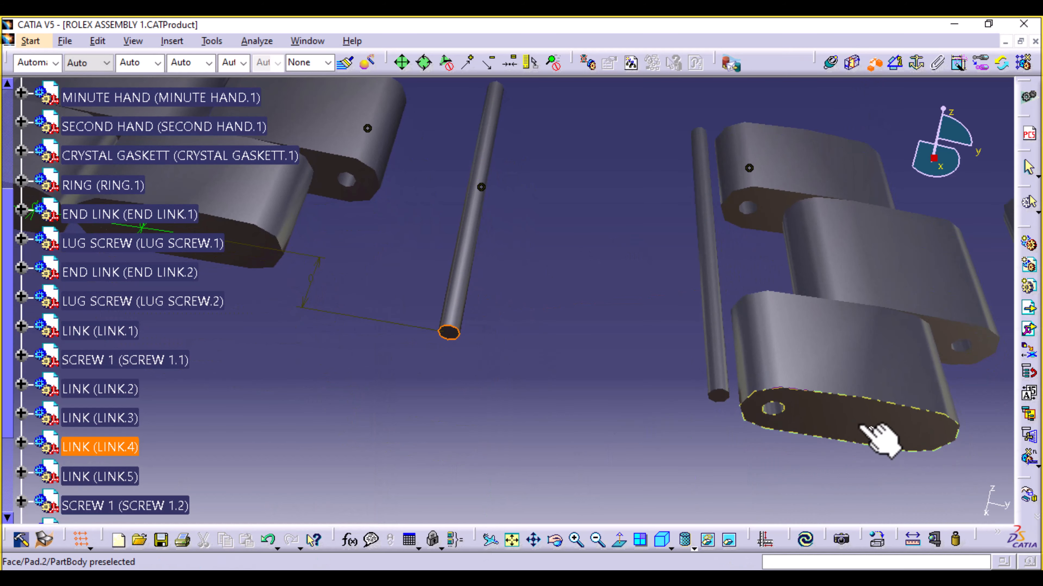
pyautogui.click(862, 427)
pyautogui.press('Return')
pyautogui.click(805, 539)
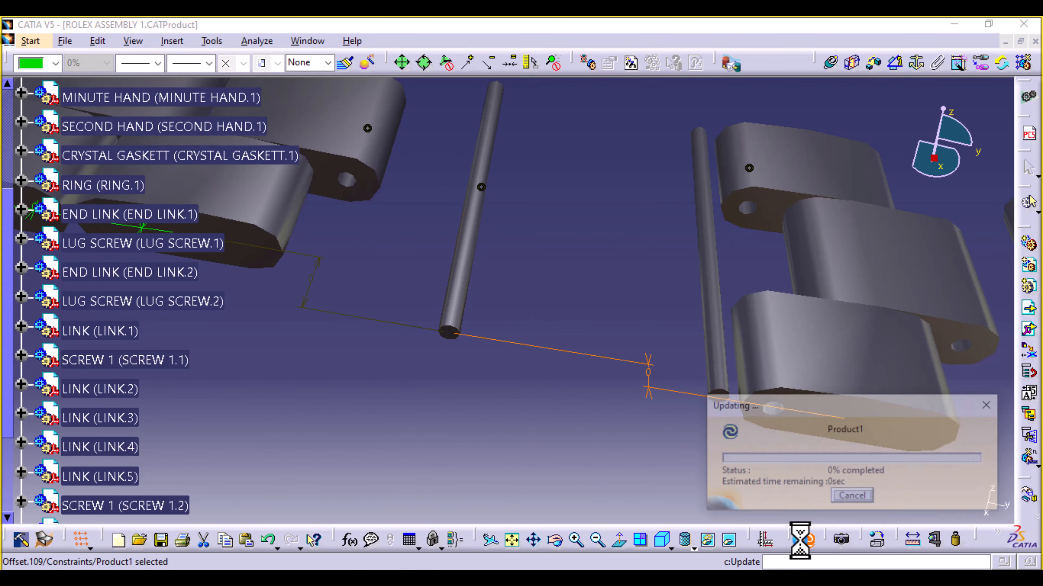
# Add coincidence constraints aligning the axis of SCREW 1.5 with the outer hole of LINK.4 and the facing hole of LINK.5.
pyautogui.click(705, 248)
pyautogui.click(539, 212)
pyautogui.moveTo(742, 256); pyautogui.dragTo(747, 337, button='middle')
pyautogui.click(831, 63)
pyautogui.click(586, 300)
pyautogui.moveTo(611, 359); pyautogui.dragTo(680, 270, button='middle')
pyautogui.click(682, 270)
# Add 0 mm offset constraints from the end face of SCREW 1.5 to the side faces of LINK.4 and LINK.5, and update the assembly.
pyautogui.click(874, 62)
pyautogui.click(309, 303)
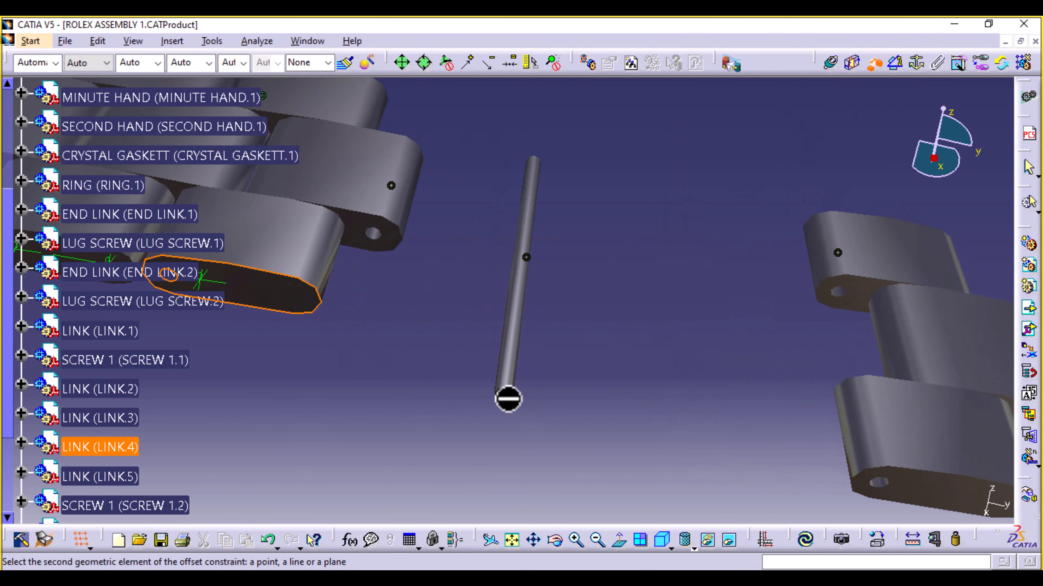
pyautogui.click(505, 397)
pyautogui.press('Return')
pyautogui.click(867, 58)
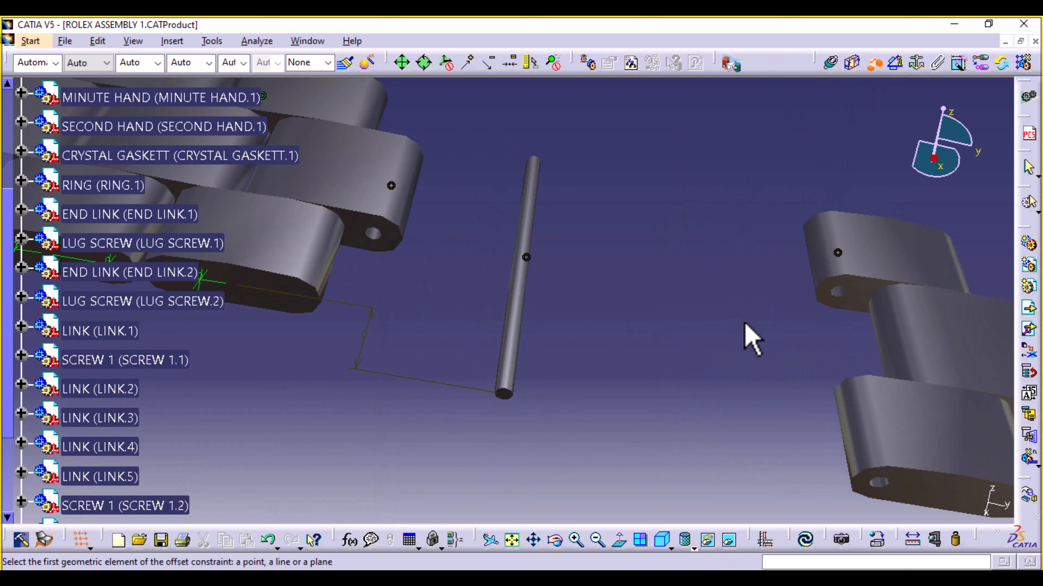
pyautogui.moveTo(745, 322); pyautogui.dragTo(616, 215, button='middle')
pyautogui.click(374, 290)
pyautogui.click(778, 390)
pyautogui.press('Return')
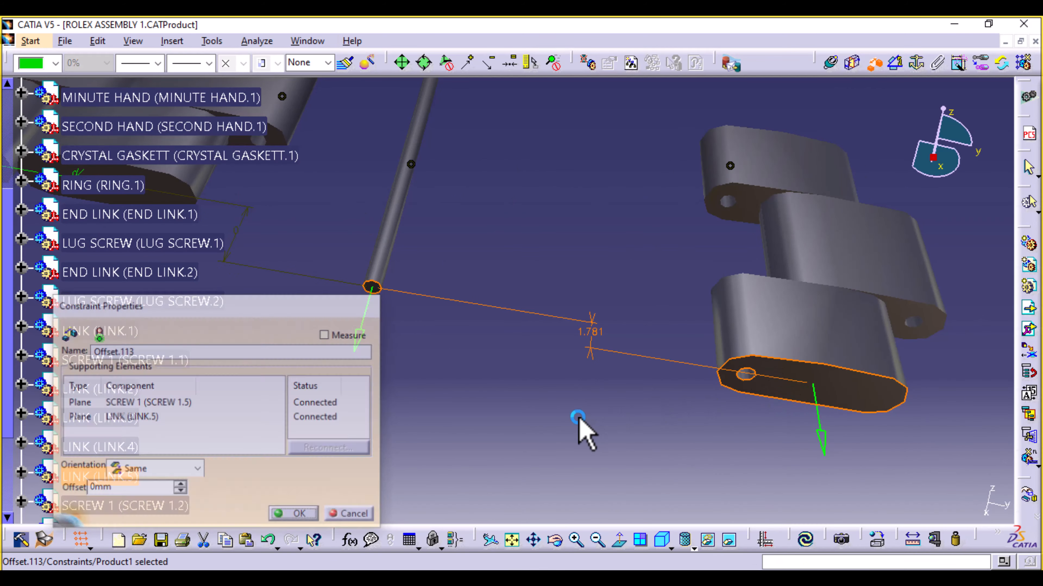
pyautogui.click(805, 541)
# Start a multi-instantiation of LINK.1 and reverse its direction to negative Y, toward the opposite side of the watch case.
pyautogui.moveTo(659, 329); pyautogui.dragTo(658, 534, button='middle')
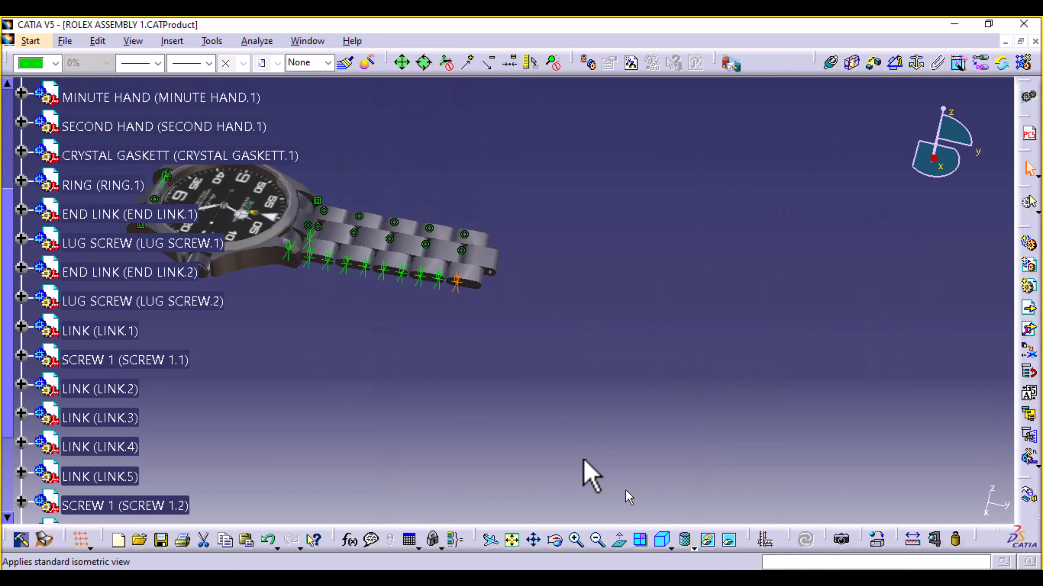
pyautogui.moveTo(472, 380); pyautogui.dragTo(633, 472, button='middle')
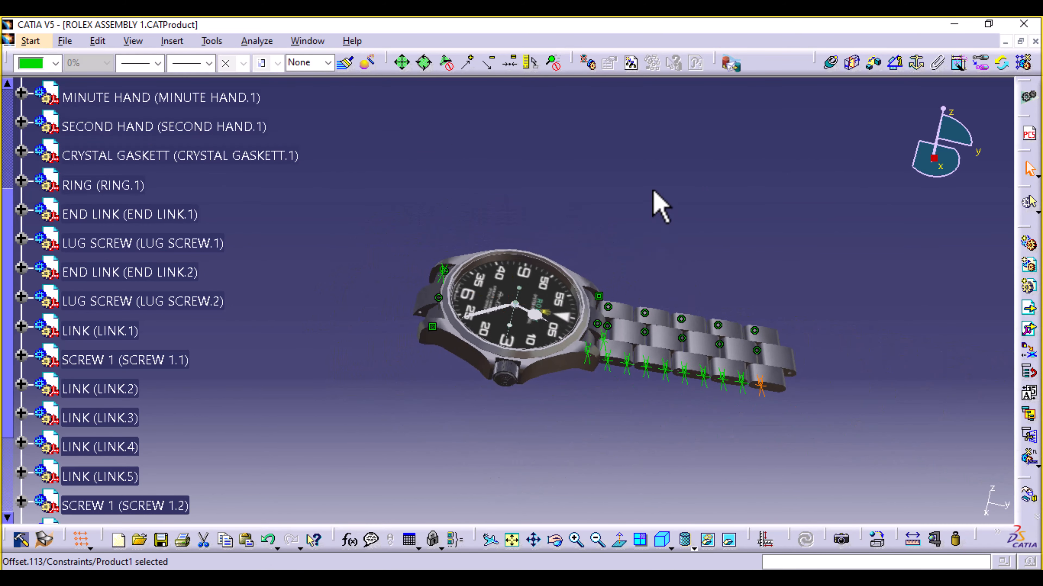
pyautogui.moveTo(640, 197); pyautogui.dragTo(598, 189, button='middle')
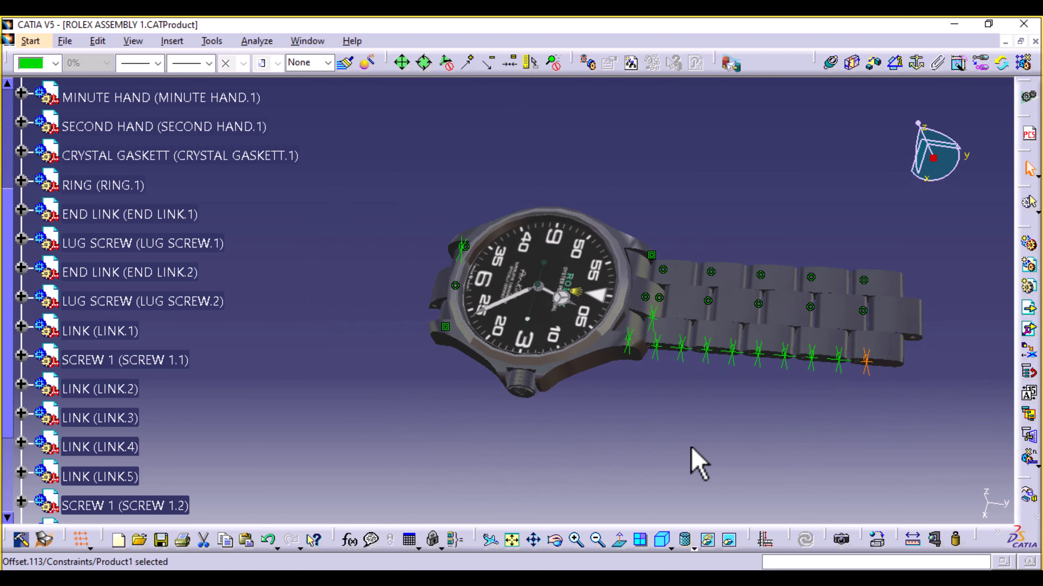
pyautogui.moveTo(624, 503); pyautogui.dragTo(588, 448, button='middle')
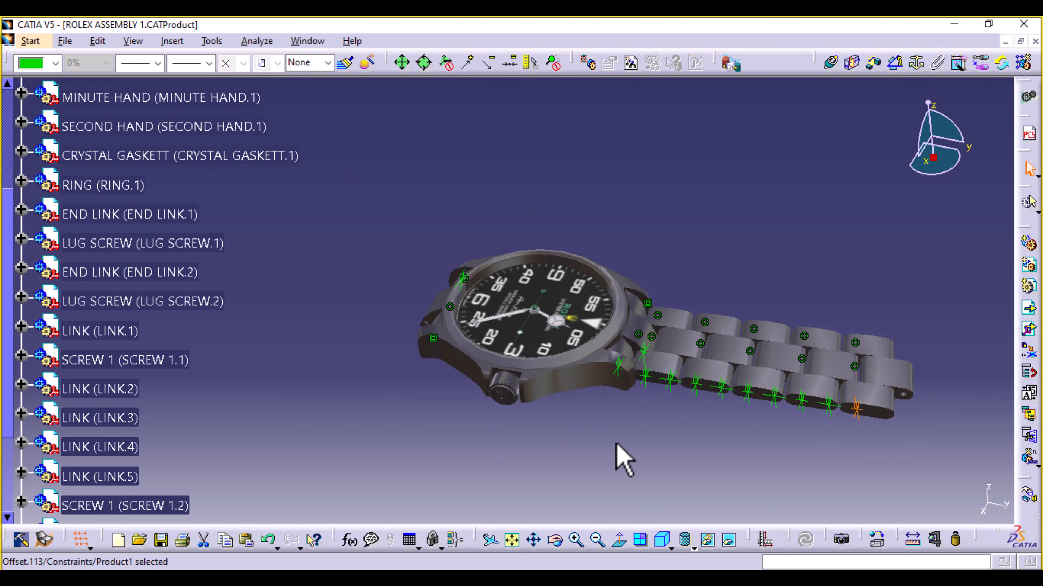
pyautogui.hotkey('ctrl', 'e')
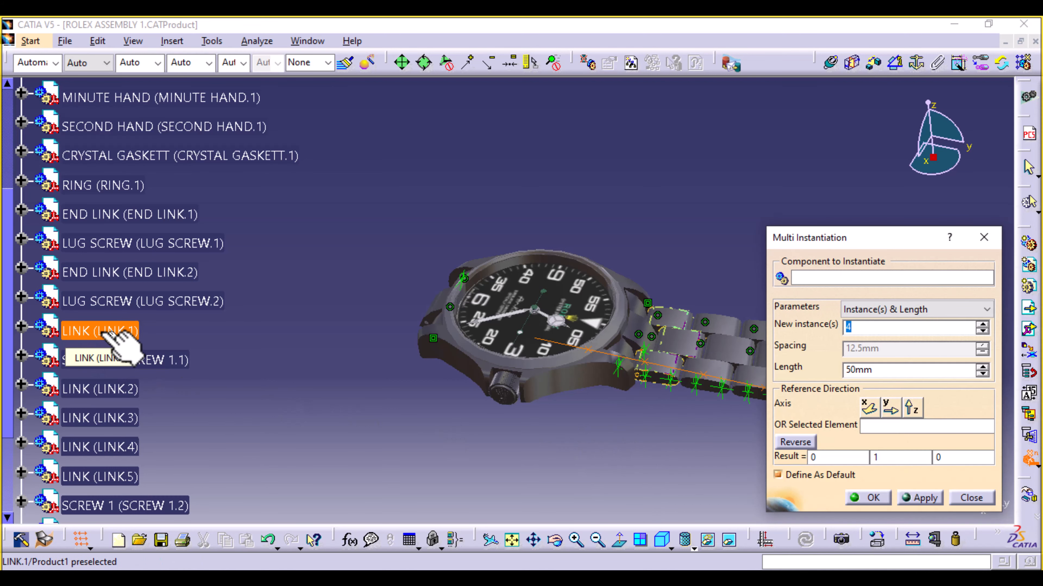
pyautogui.click(115, 335)
pyautogui.moveTo(493, 472); pyautogui.dragTo(356, 351, button='middle')
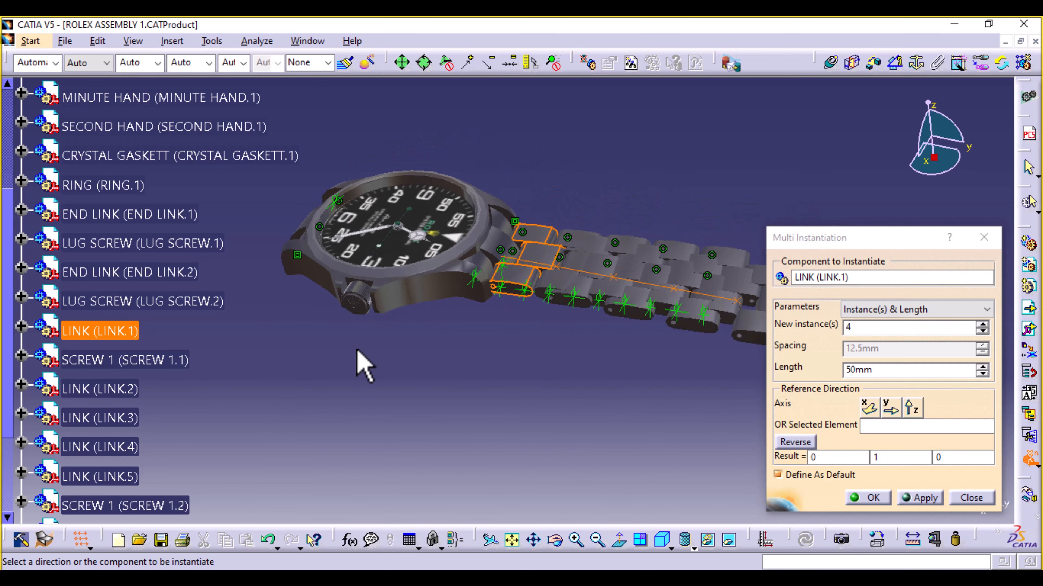
pyautogui.click(789, 444)
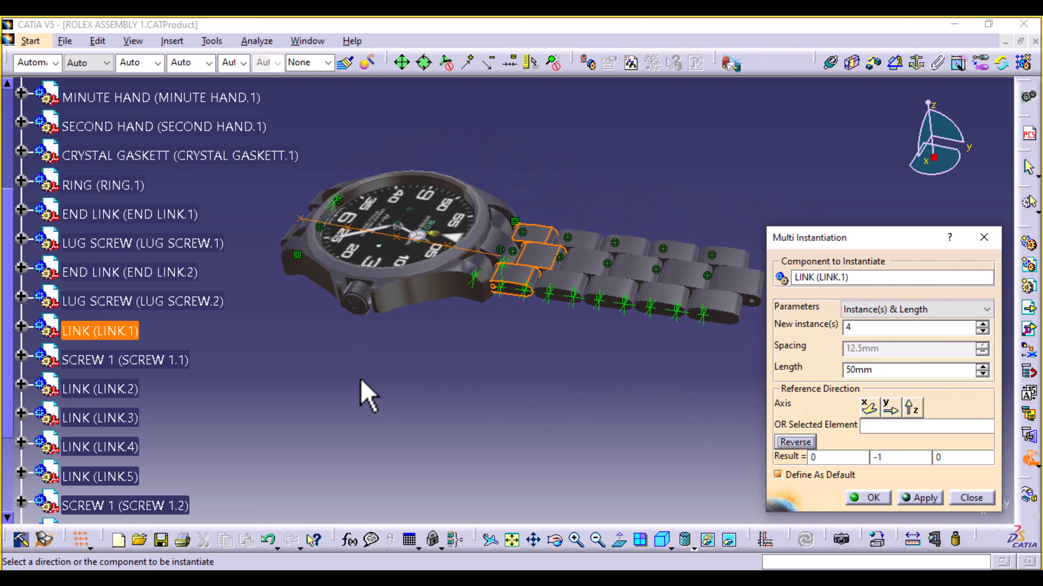
# Set the multi-instantiation length to 200 mm and create four new instances of LINK.1 along negative Y.
pyautogui.moveTo(367, 396); pyautogui.dragTo(584, 442, button='middle')
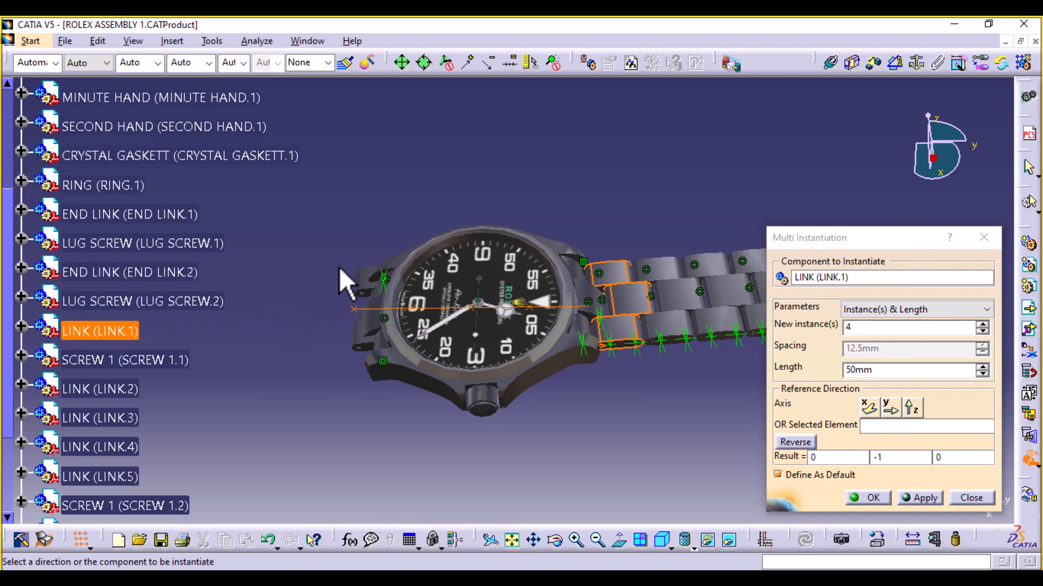
pyautogui.moveTo(596, 374); pyautogui.dragTo(667, 340, button='middle')
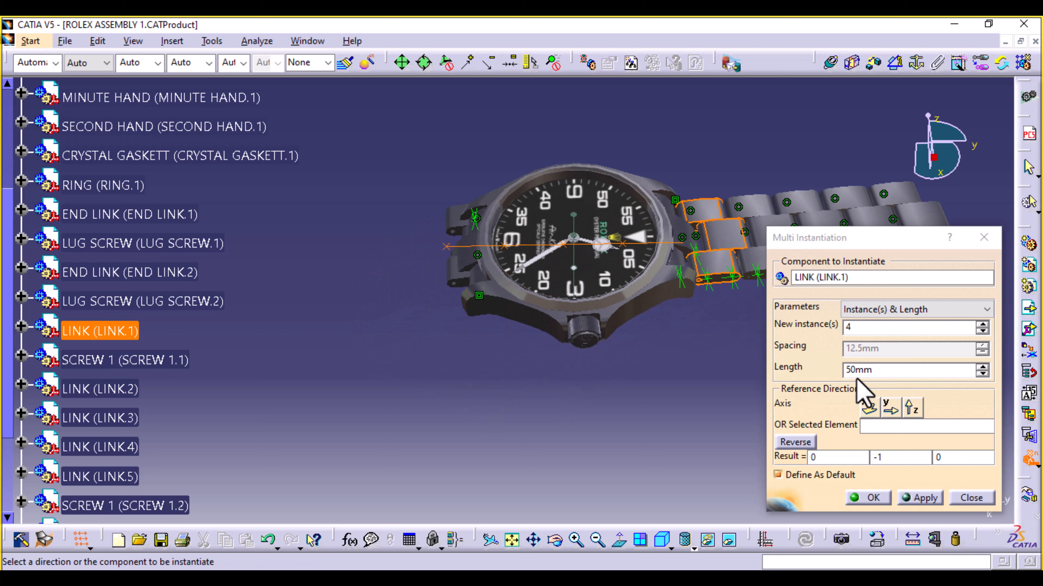
pyautogui.click(852, 370)
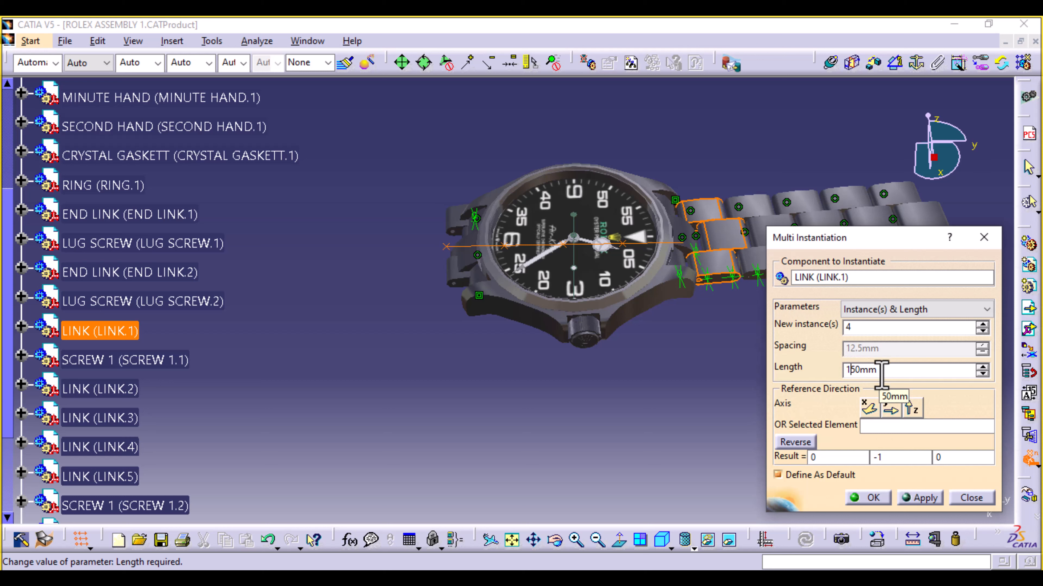
pyautogui.write('1')
pyautogui.click(874, 328)
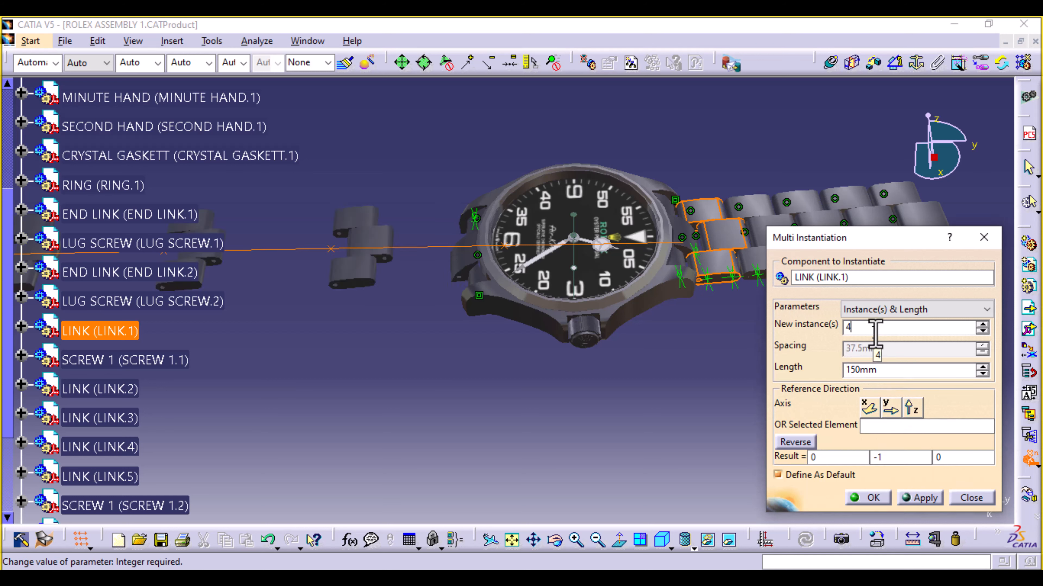
pyautogui.keyDown('ctrl'); pyautogui.moveTo(494, 407); pyautogui.dragTo(507, 458, button='middle'); pyautogui.keyUp('ctrl')
pyautogui.moveTo(470, 417); pyautogui.dragTo(550, 446, button='middle')
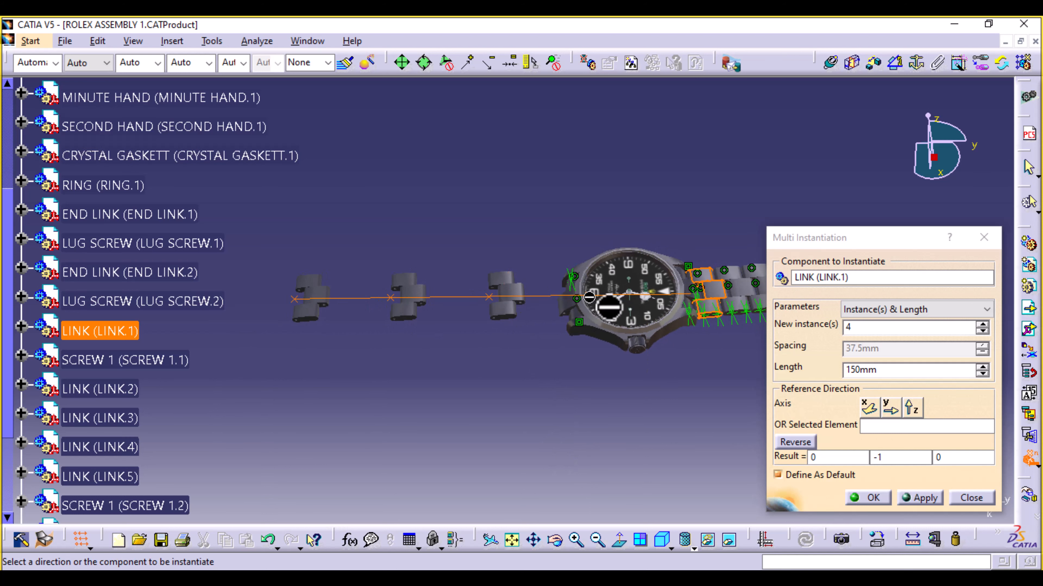
pyautogui.click(856, 372)
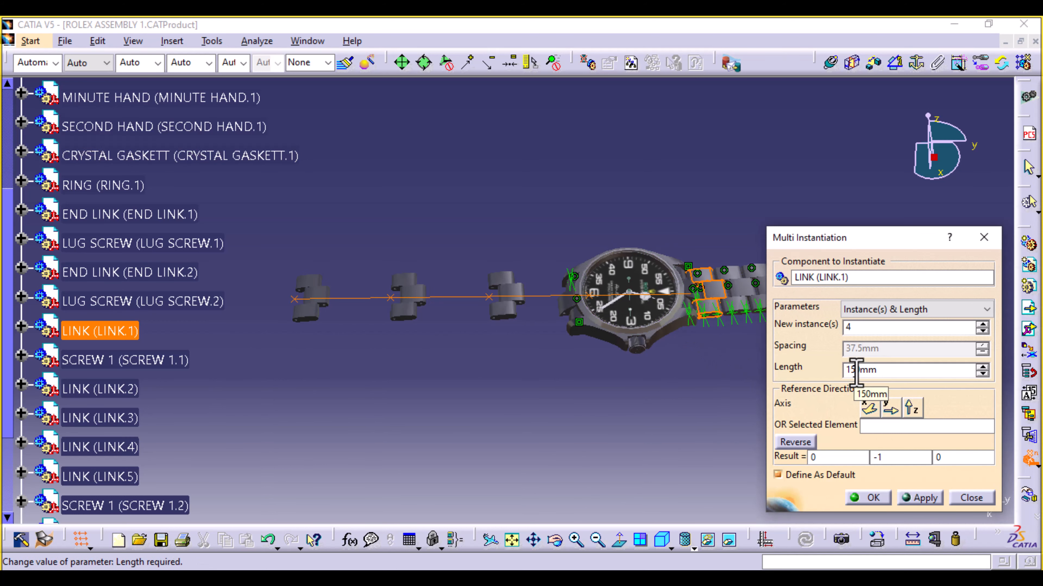
pyautogui.click(874, 328)
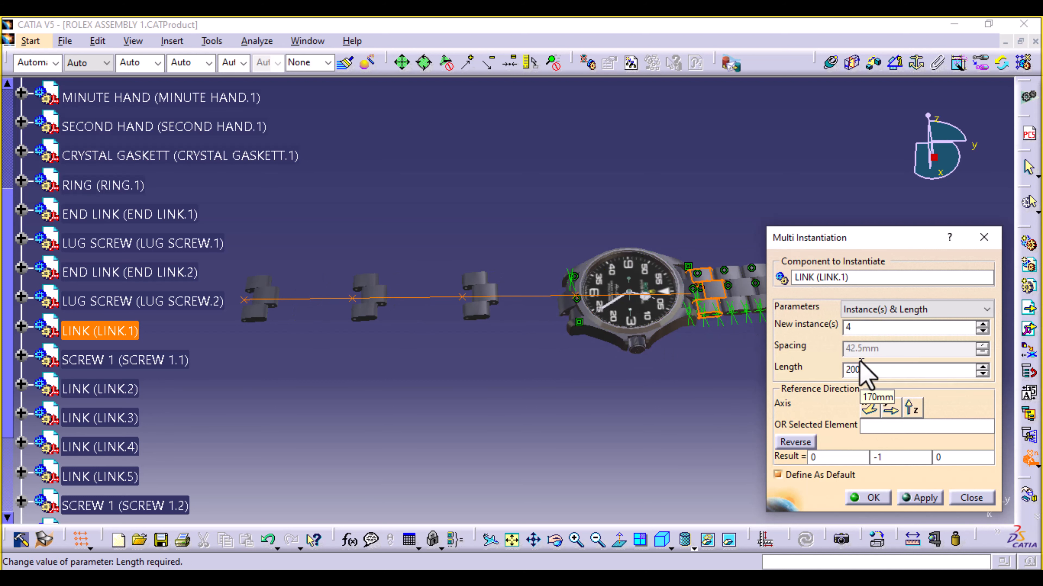
pyautogui.click(862, 328)
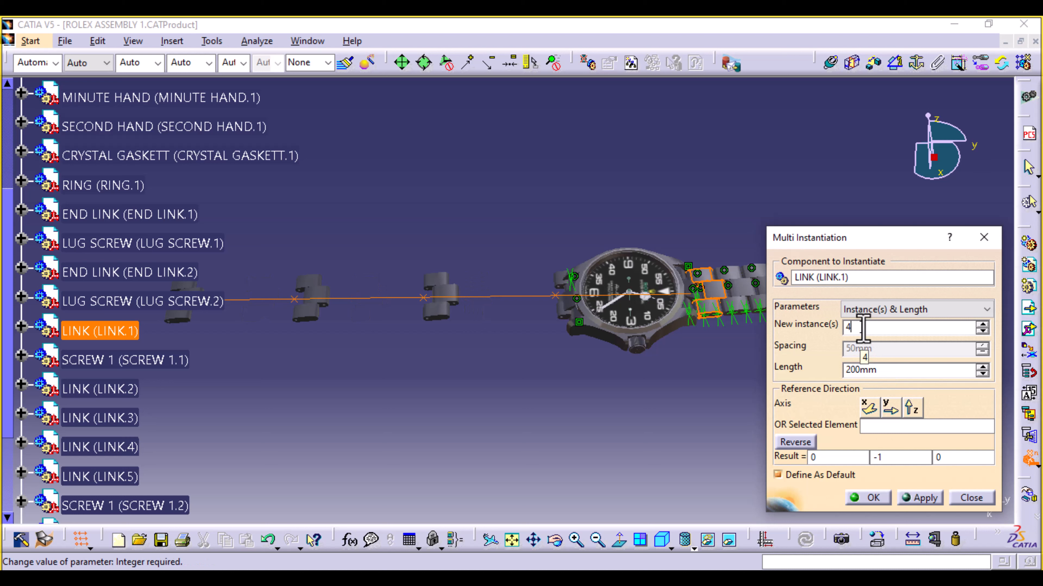
pyautogui.moveTo(542, 414); pyautogui.dragTo(570, 405, button='middle')
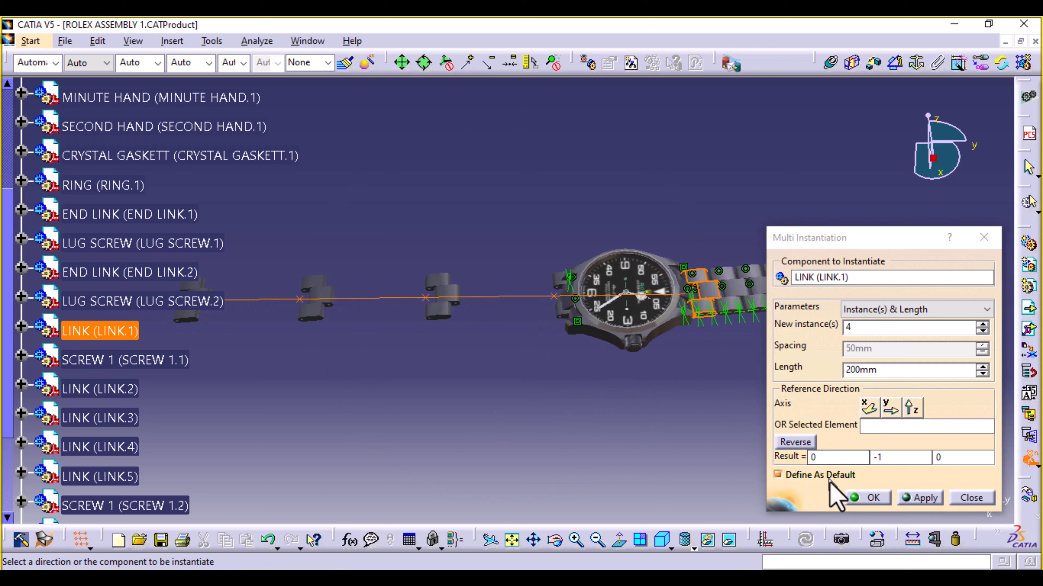
pyautogui.click(870, 502)
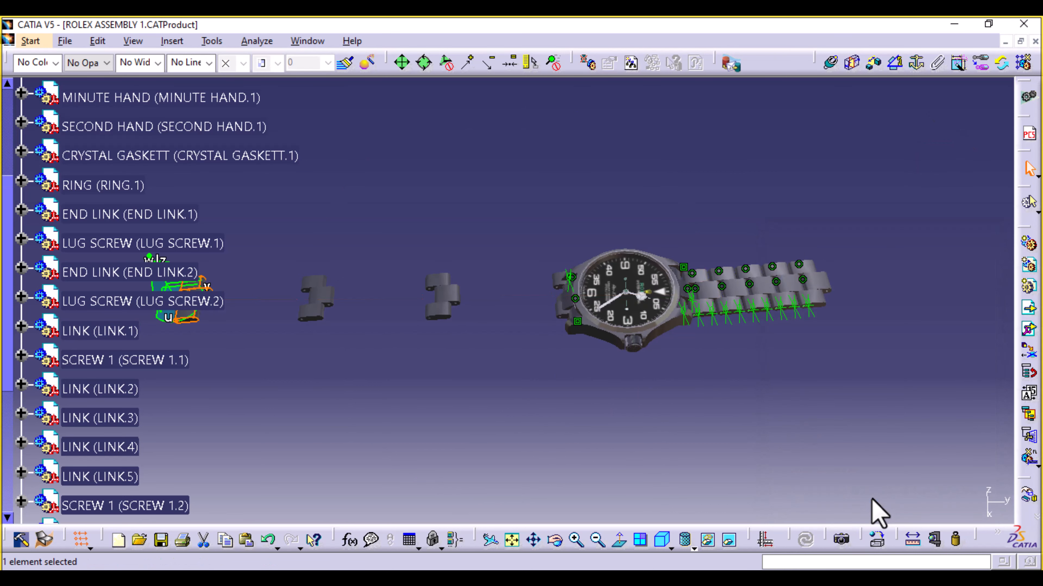
# Move LINK.6 along Y away from the watch case so it clears the end link.
pyautogui.scroll(-5, 168, 396)
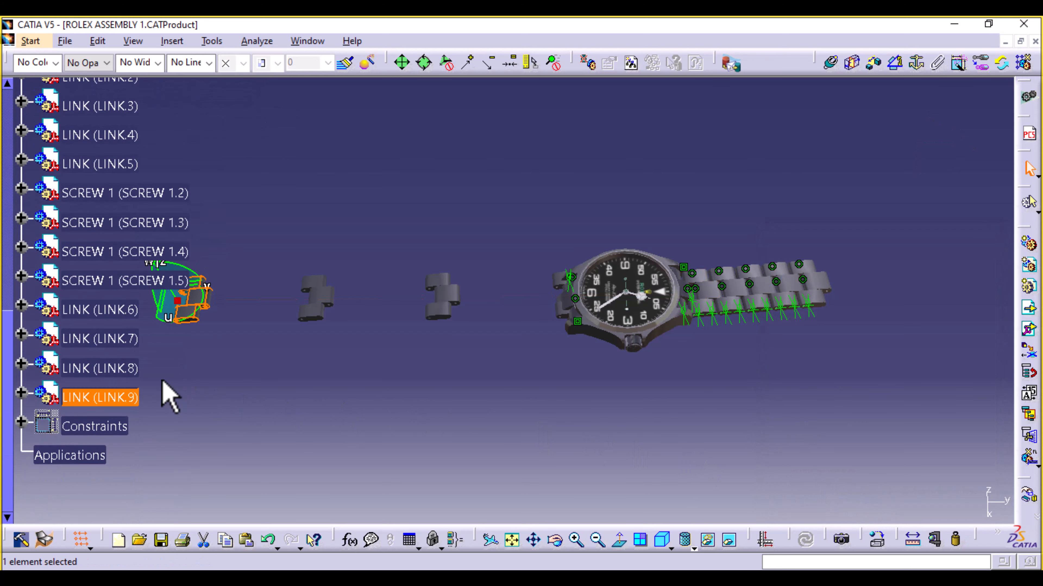
pyautogui.click(124, 308)
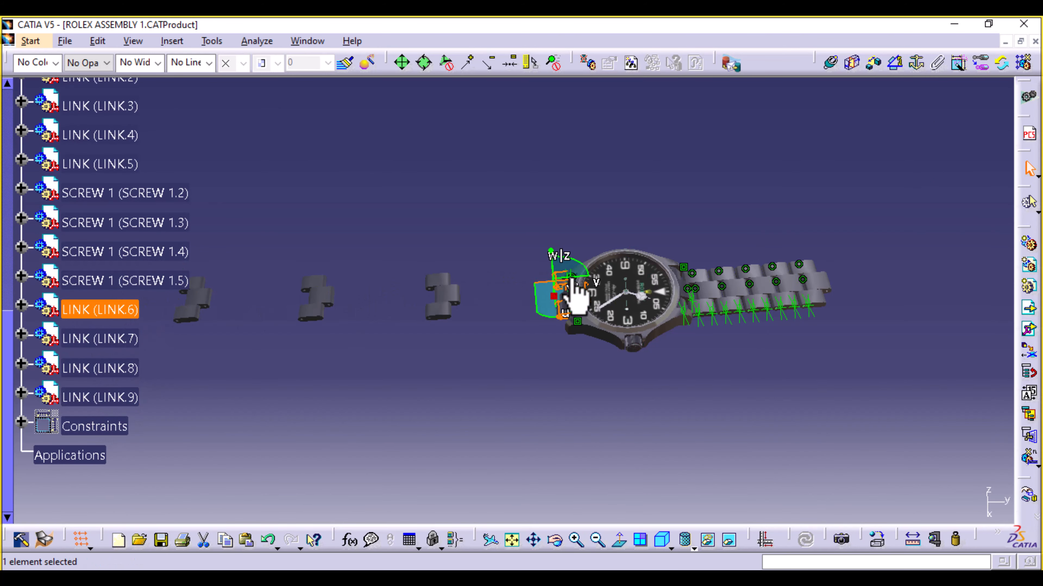
pyautogui.moveTo(584, 280); pyautogui.dragTo(534, 284)
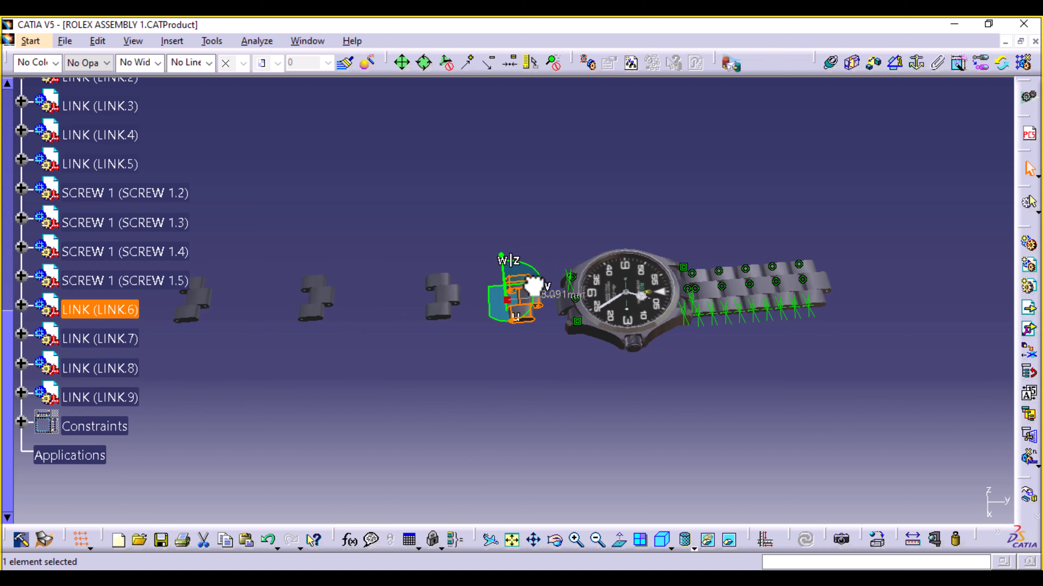
pyautogui.click(525, 410)
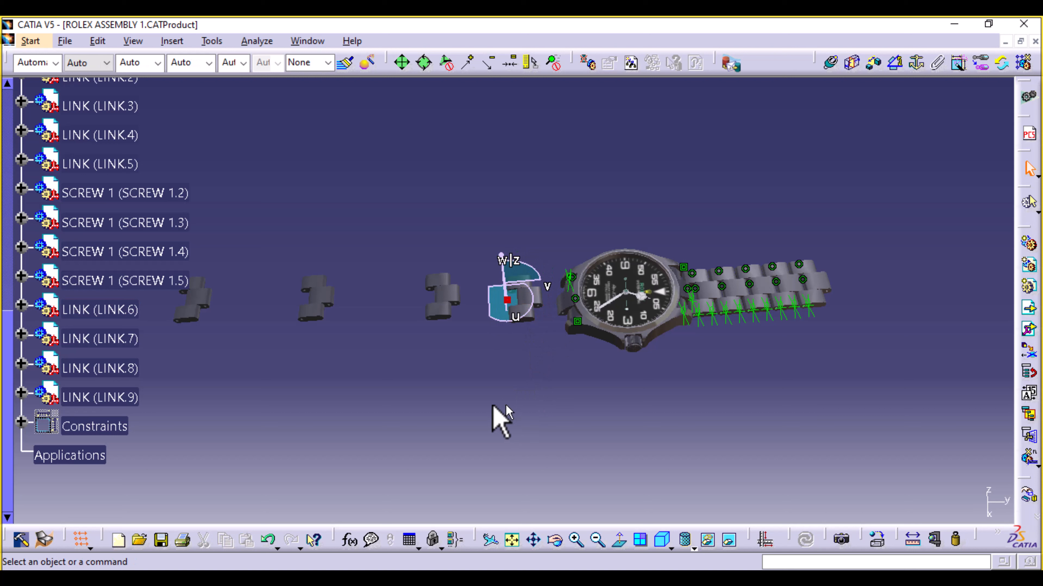
# Multi-instantiate SCREW 1.1 with four new instances over a 150 mm length along negative Y.
pyautogui.scroll(3, 151, 415)
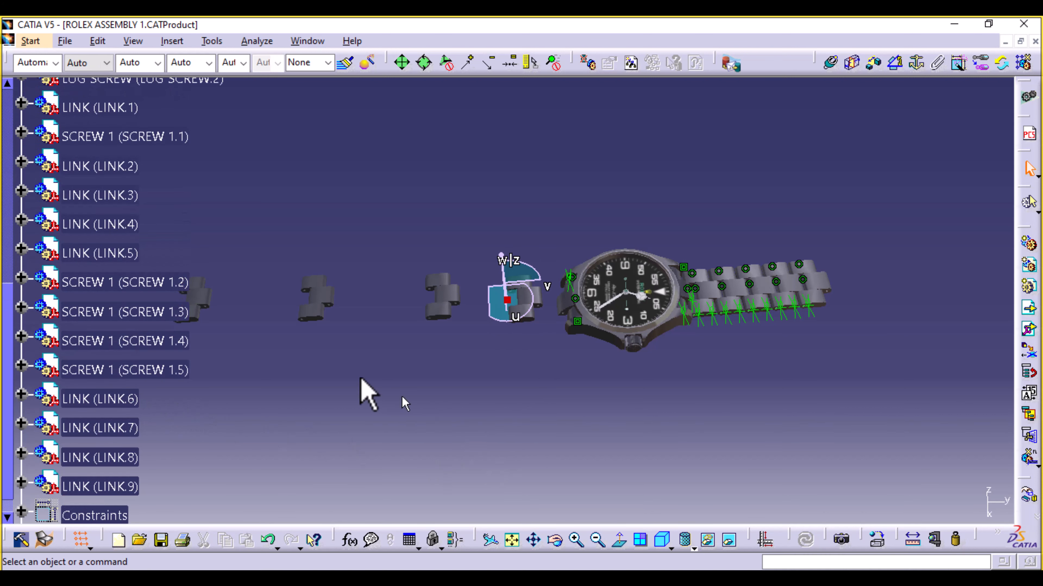
pyautogui.scroll(5, 155, 275)
pyautogui.click(149, 271)
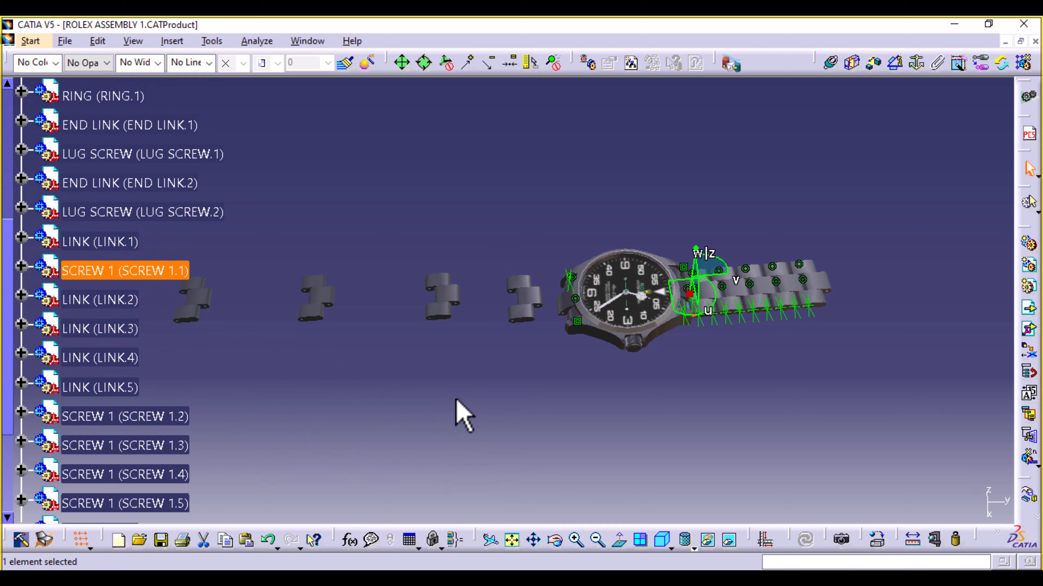
pyautogui.hotkey('ctrl', 'e')
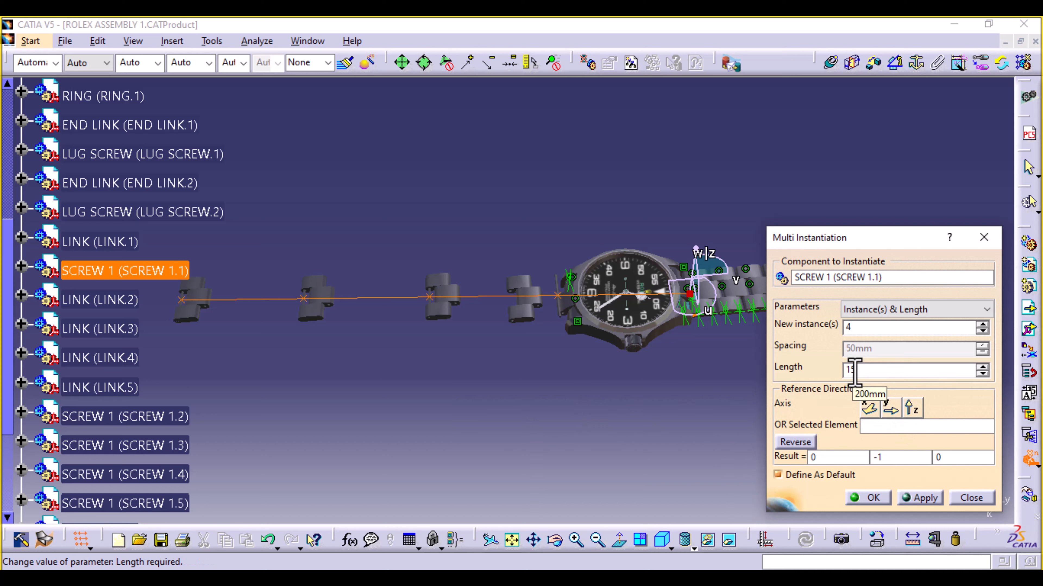
pyautogui.write('0mm')
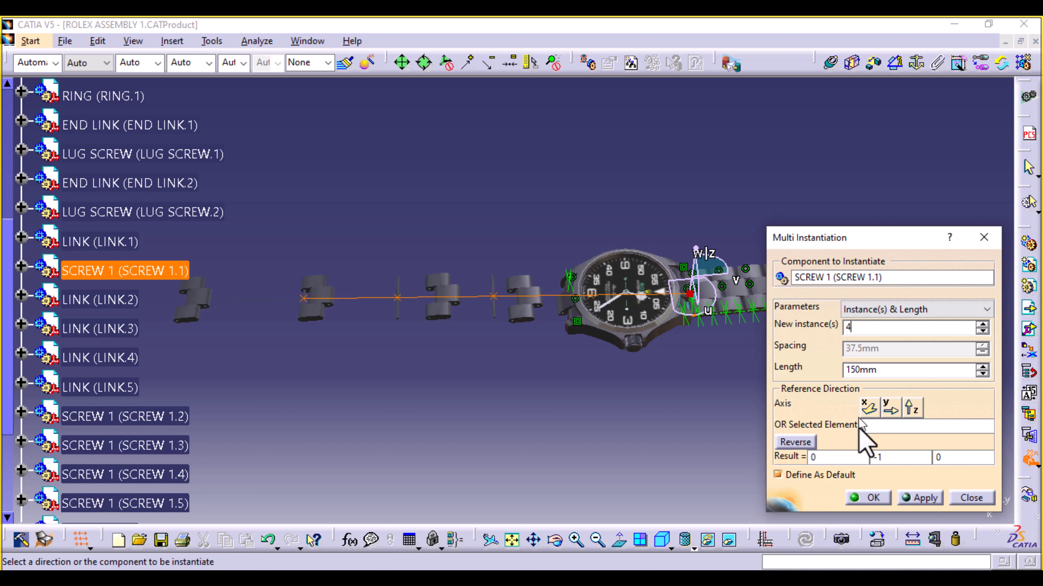
pyautogui.click(869, 498)
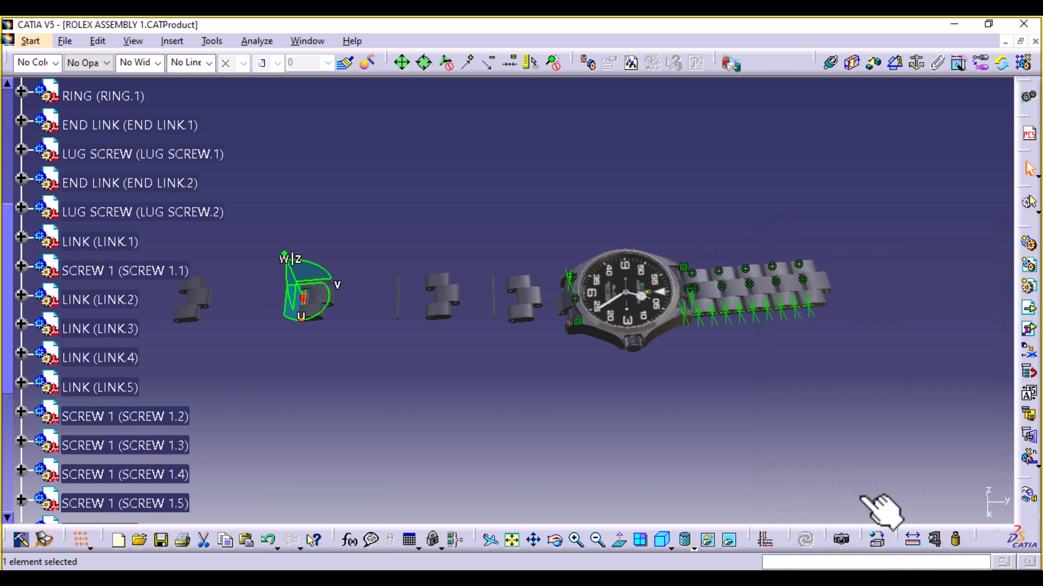
# Move SCREW 1.6 out of the watch case into the gap between LINK.6 and the end link.
pyautogui.scroll(-5, 245, 487)
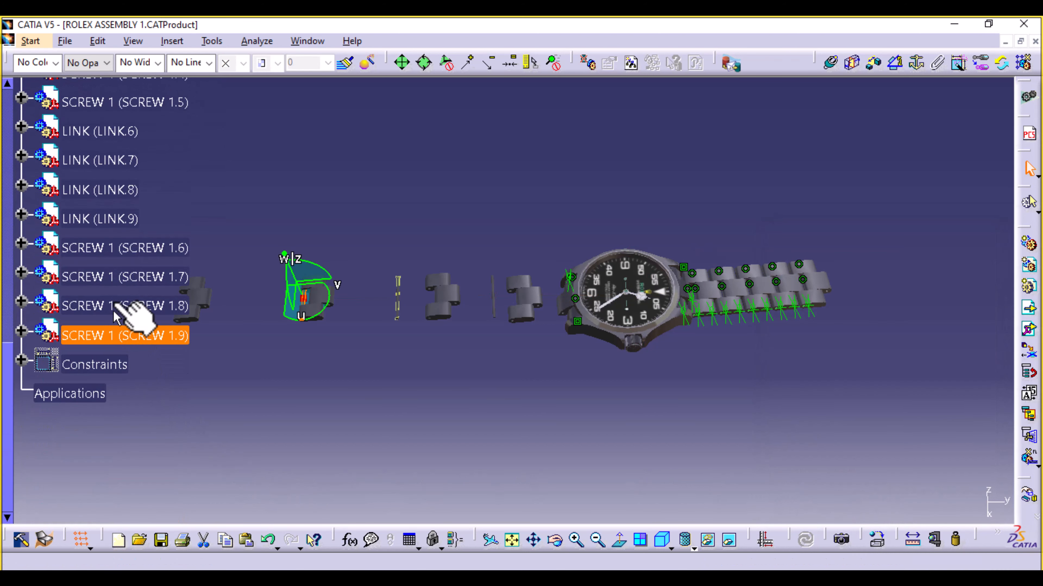
pyautogui.click(123, 248)
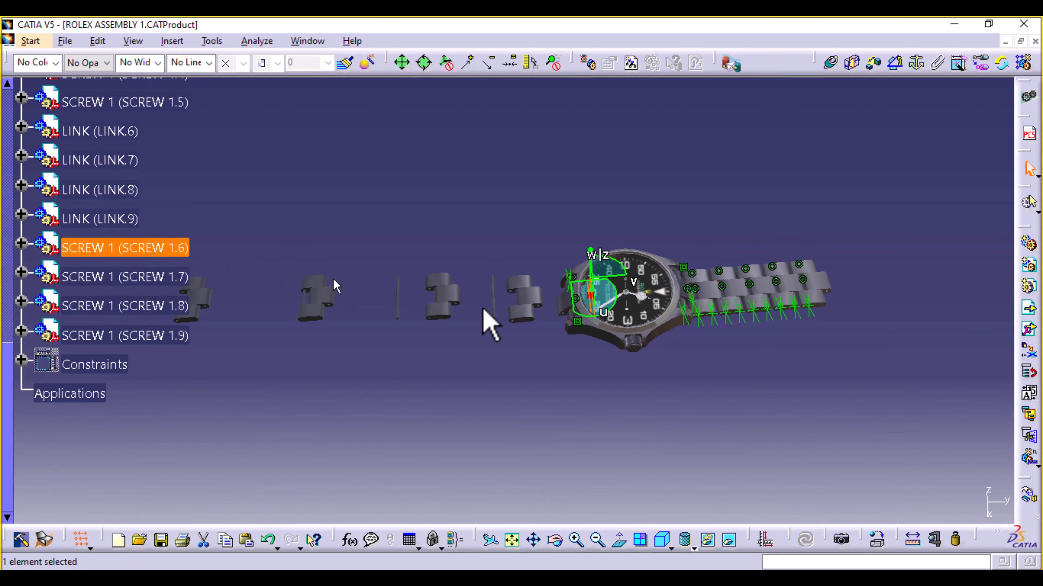
pyautogui.moveTo(585, 288); pyautogui.dragTo(740, 262)
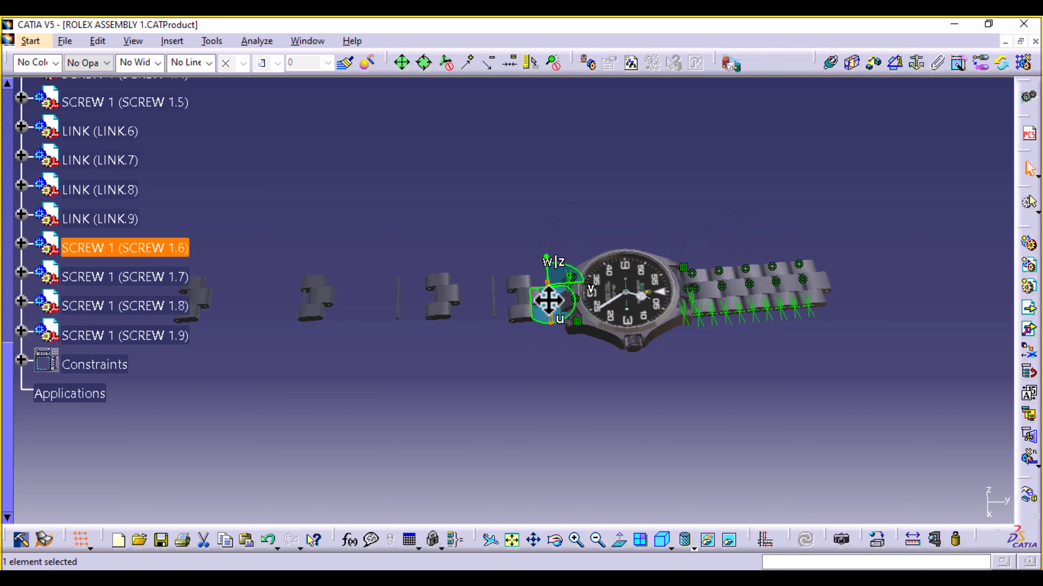
pyautogui.moveTo(549, 303); pyautogui.dragTo(579, 279)
pyautogui.click(716, 221)
# Rotate LINK.6, LINK.7, LINK.8 and LINK.9 by about half a turn around Z so they face the opposite way.
pyautogui.moveTo(463, 433); pyautogui.dragTo(574, 431, button='middle')
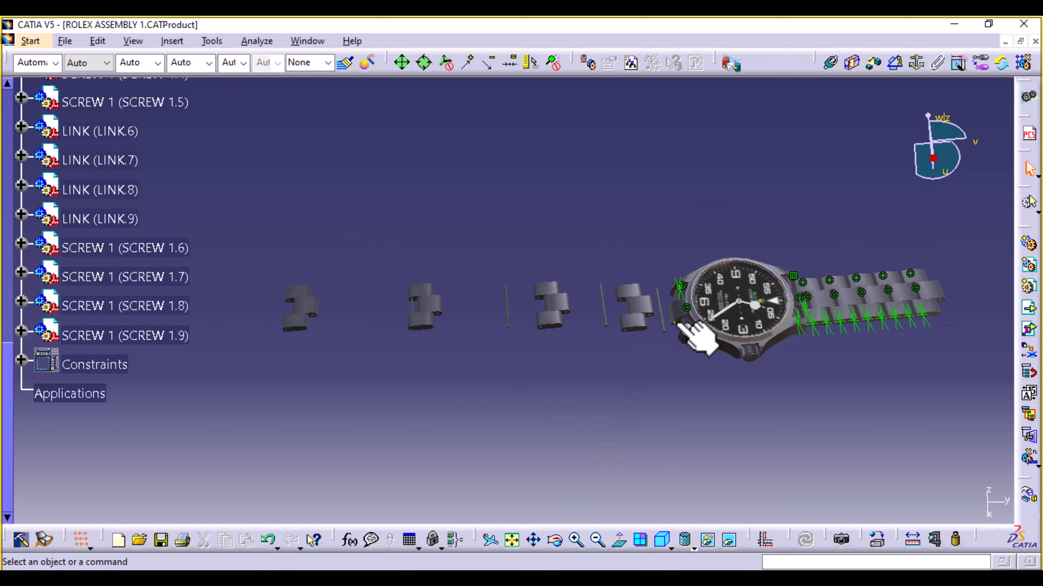
pyautogui.click(648, 303)
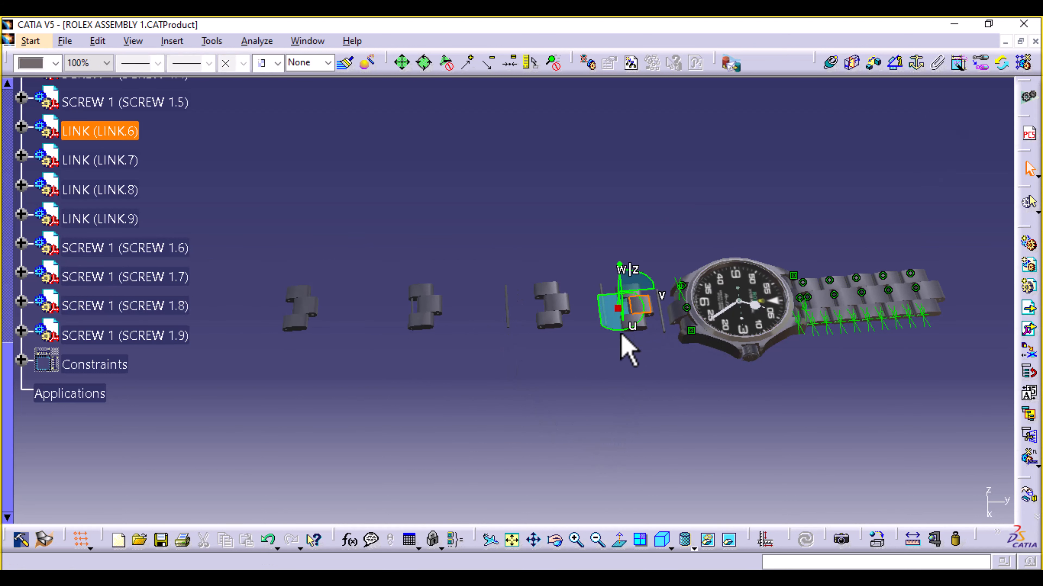
pyautogui.moveTo(623, 331); pyautogui.dragTo(621, 279)
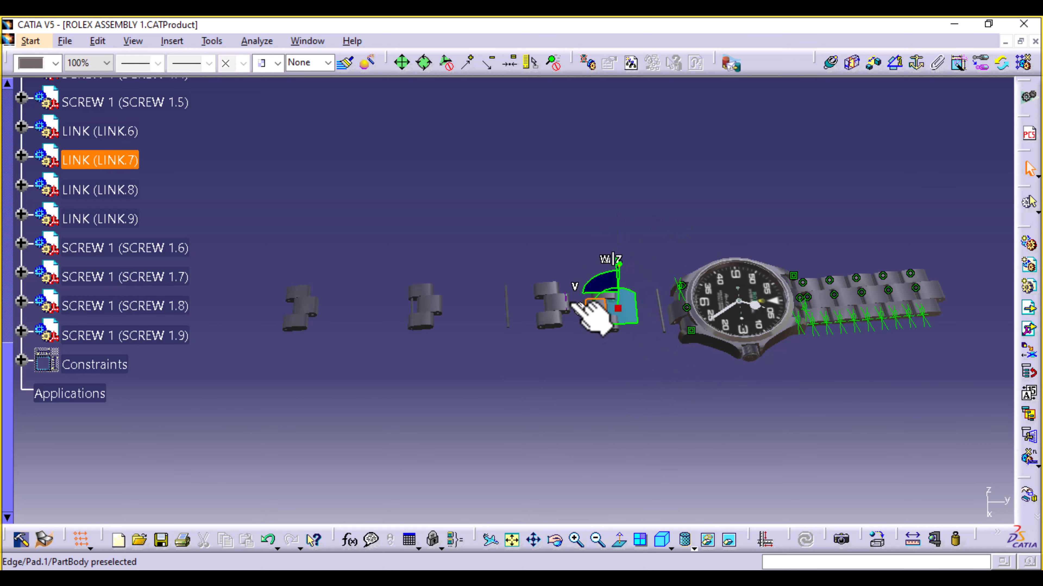
pyautogui.moveTo(565, 303); pyautogui.dragTo(550, 281)
pyautogui.click(422, 313)
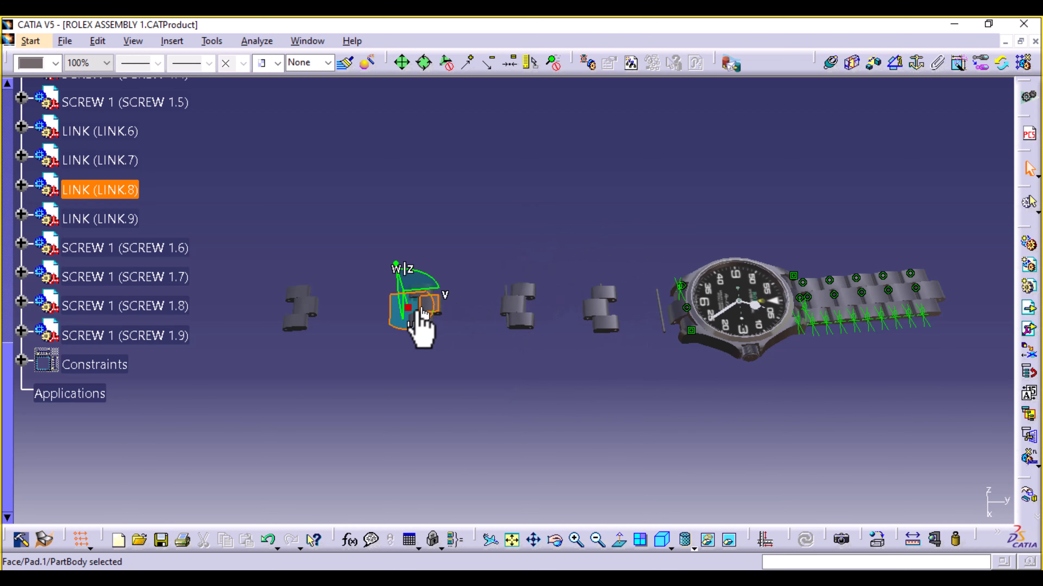
pyautogui.moveTo(409, 332); pyautogui.dragTo(372, 309)
pyautogui.click(312, 321)
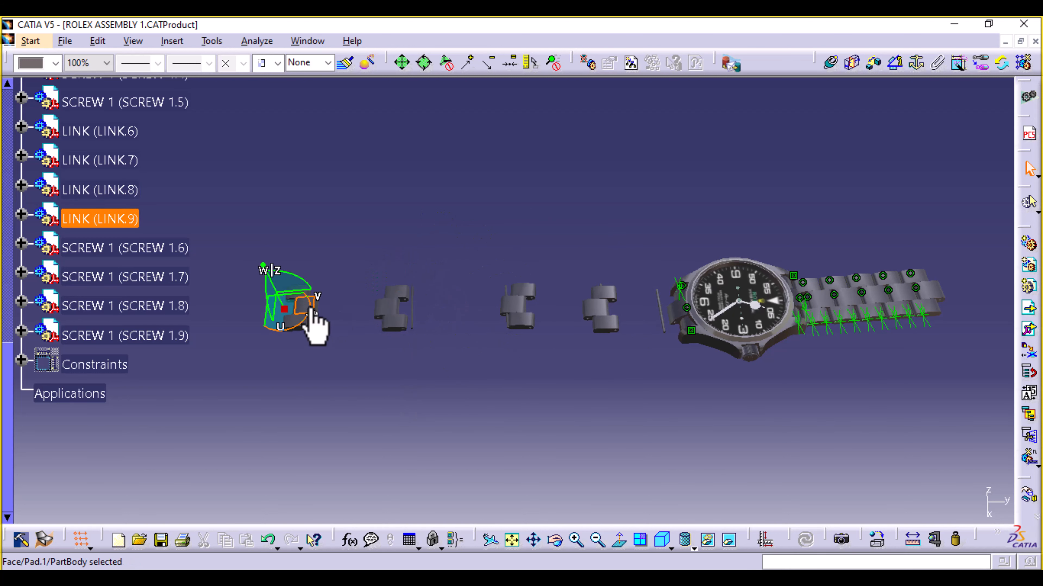
pyautogui.moveTo(293, 333); pyautogui.dragTo(283, 281)
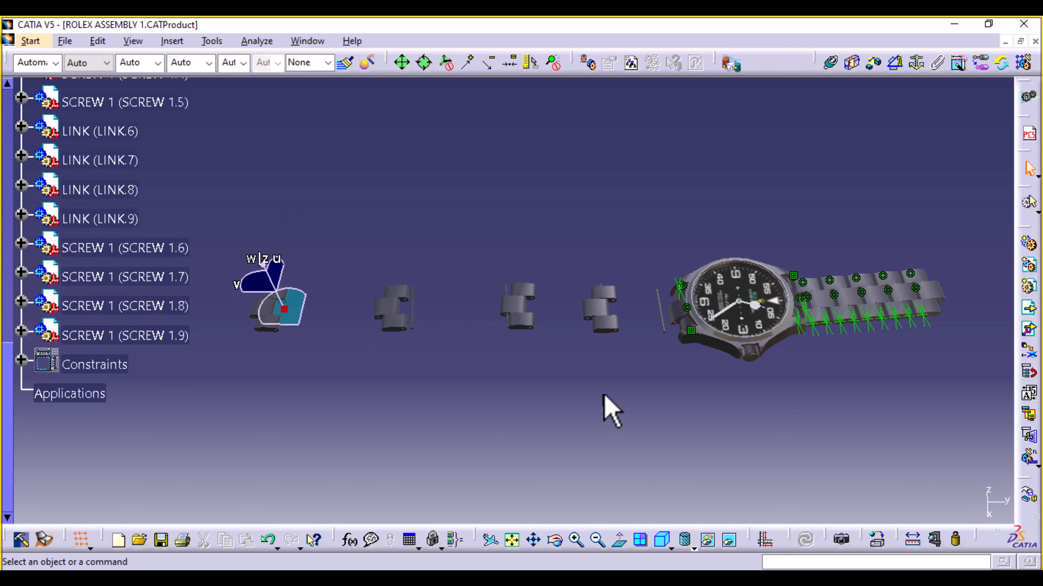
# Add a coincidence constraint between the axis of SCREW 1.6 and the hole of the end link near the 6 mark.
pyautogui.moveTo(692, 403); pyautogui.dragTo(686, 283, button='middle')
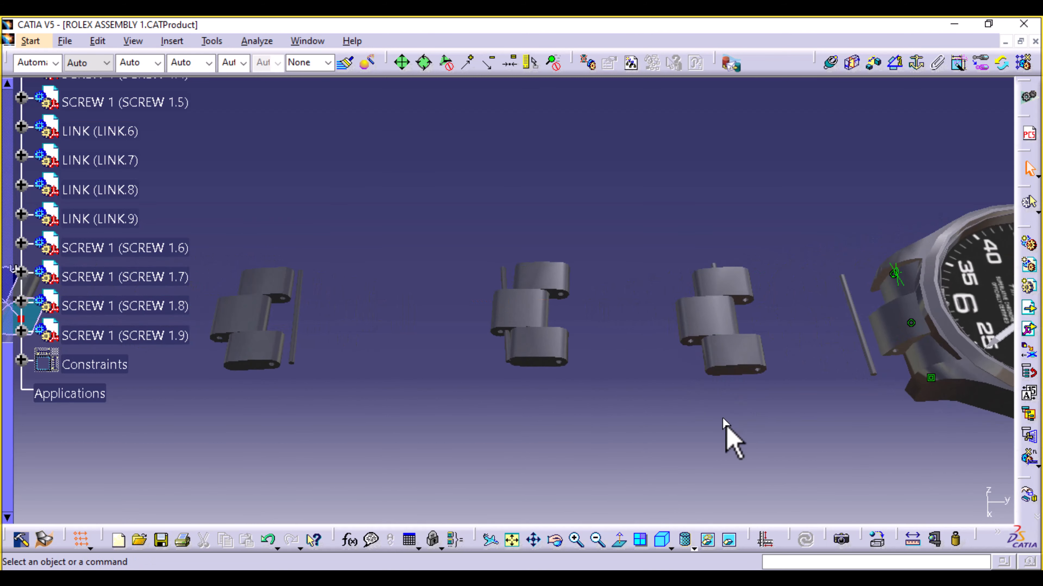
pyautogui.moveTo(679, 419); pyautogui.dragTo(353, 415, button='middle')
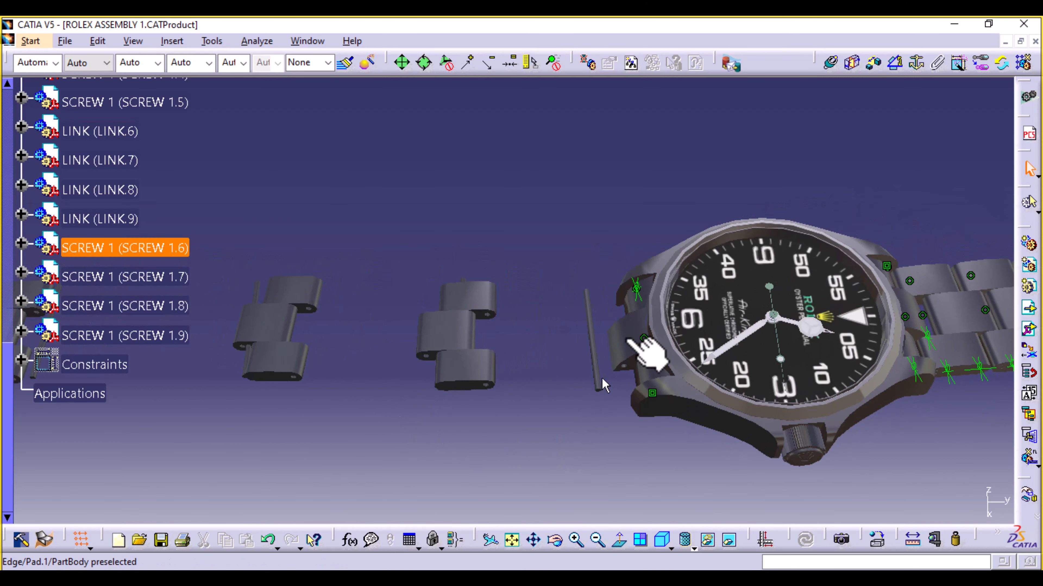
pyautogui.click(830, 63)
pyautogui.moveTo(575, 422); pyautogui.dragTo(467, 302, button='middle')
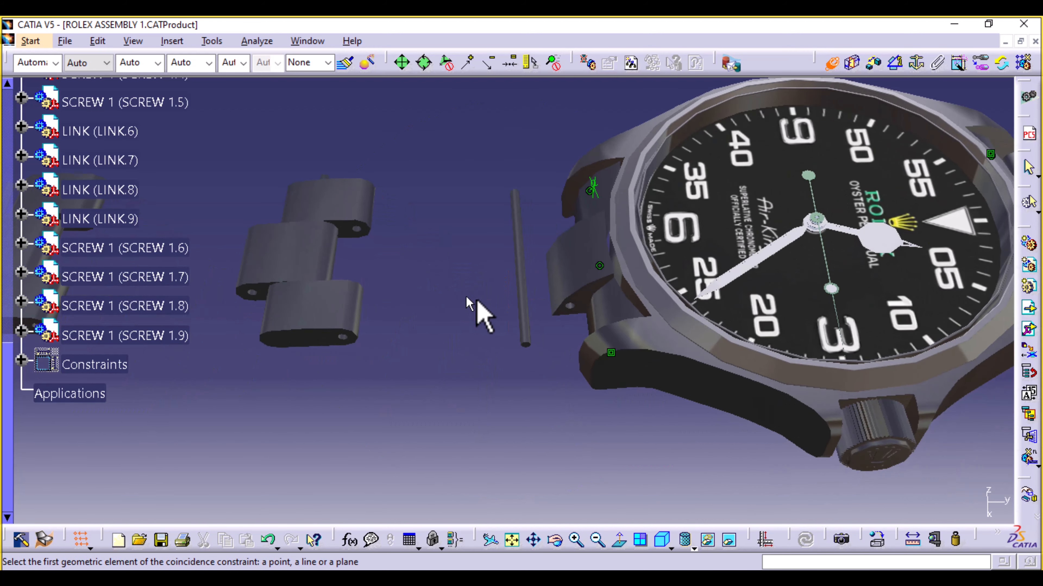
pyautogui.click(525, 331)
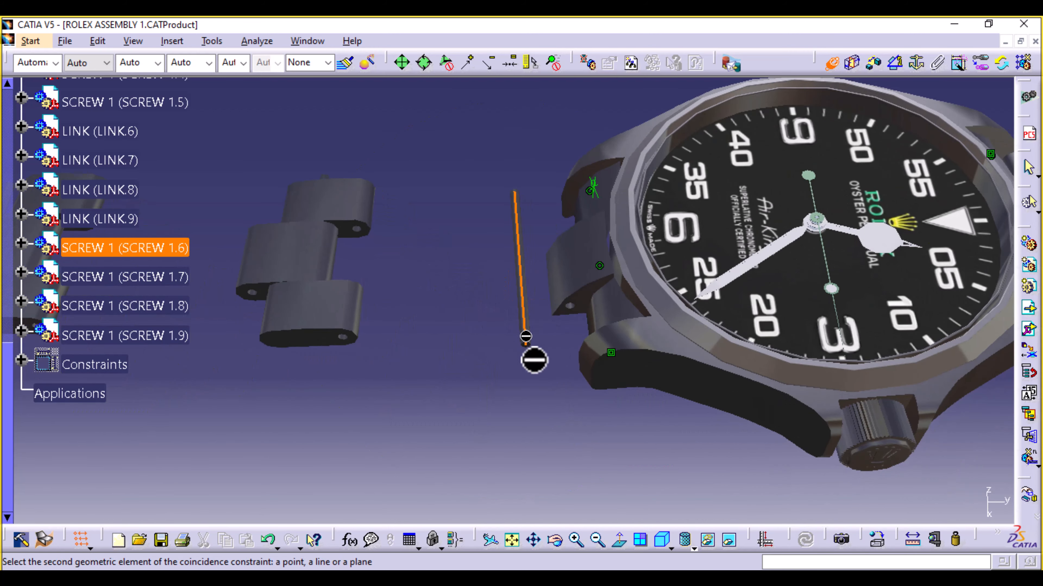
pyautogui.moveTo(530, 361); pyautogui.dragTo(624, 333, button='middle')
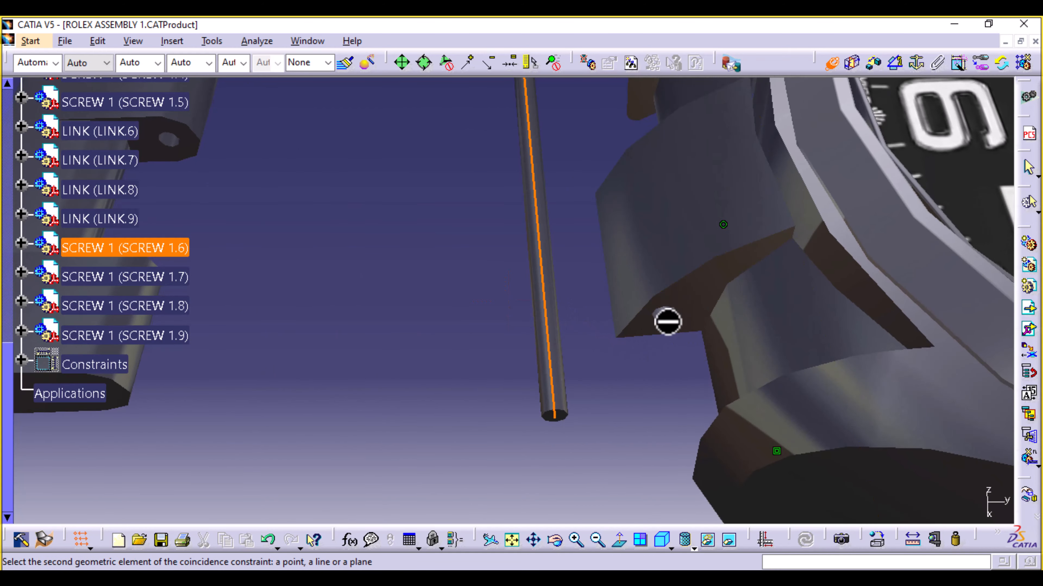
pyautogui.click(665, 314)
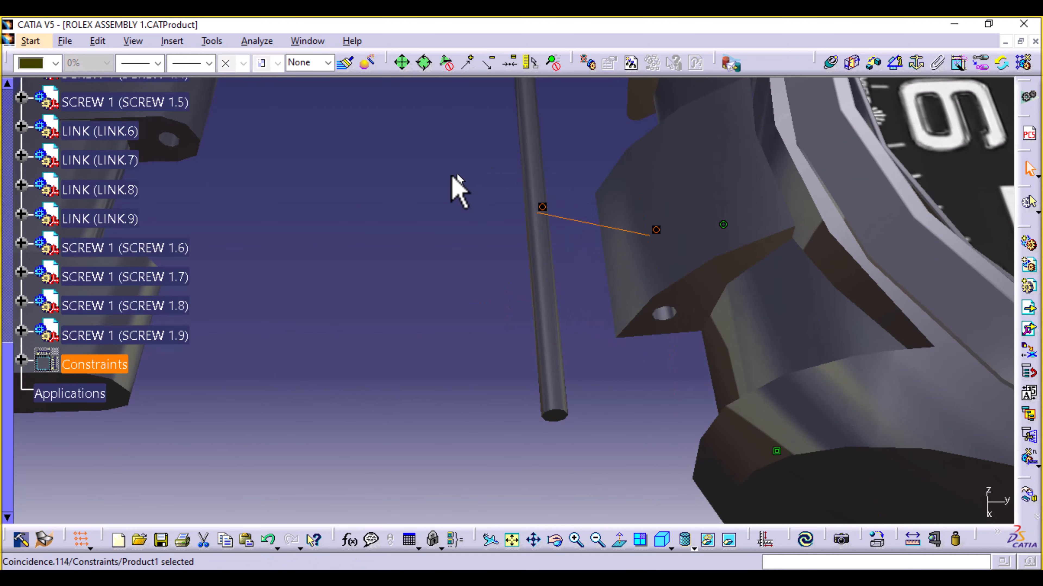
# Add a coincidence constraint between the axis of SCREW 1.6 and the front hole axis of LINK.6.
pyautogui.moveTo(453, 177); pyautogui.dragTo(458, 296, button='middle')
pyautogui.click(830, 64)
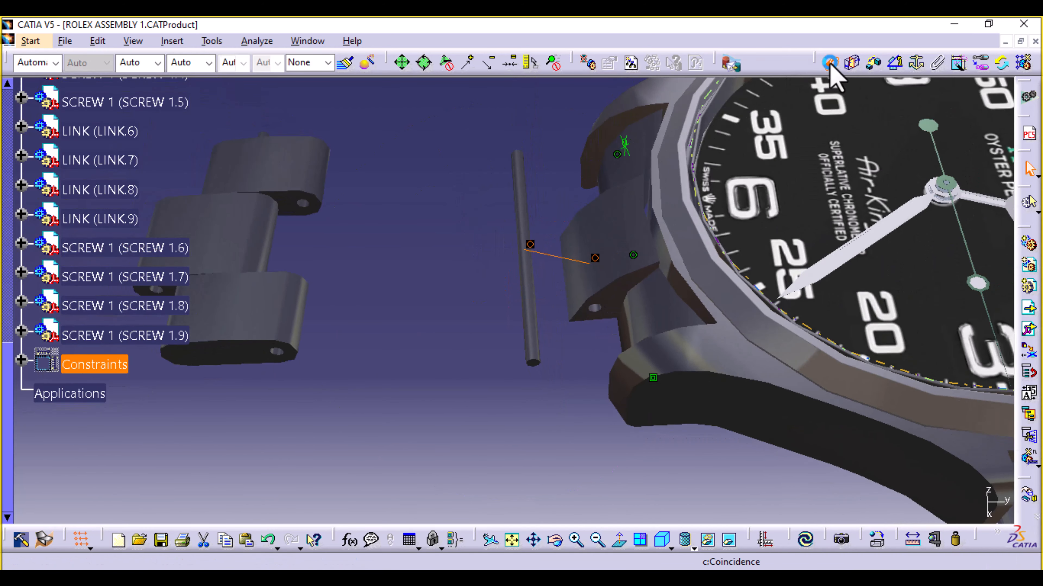
pyautogui.click(534, 295)
pyautogui.moveTo(352, 273); pyautogui.dragTo(507, 202, button='middle')
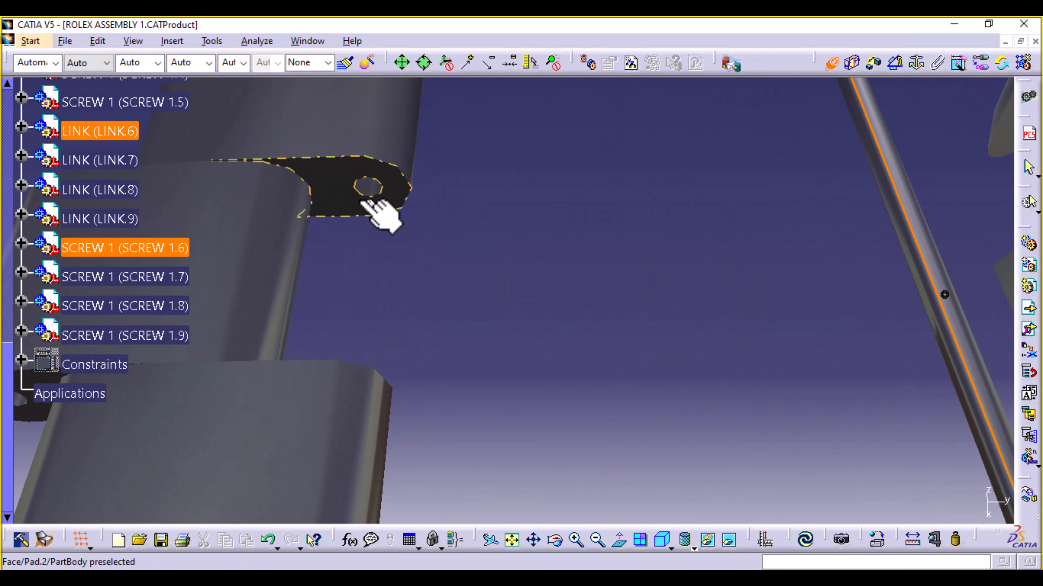
pyautogui.click(368, 188)
pyautogui.moveTo(621, 239); pyautogui.dragTo(632, 416, button='middle')
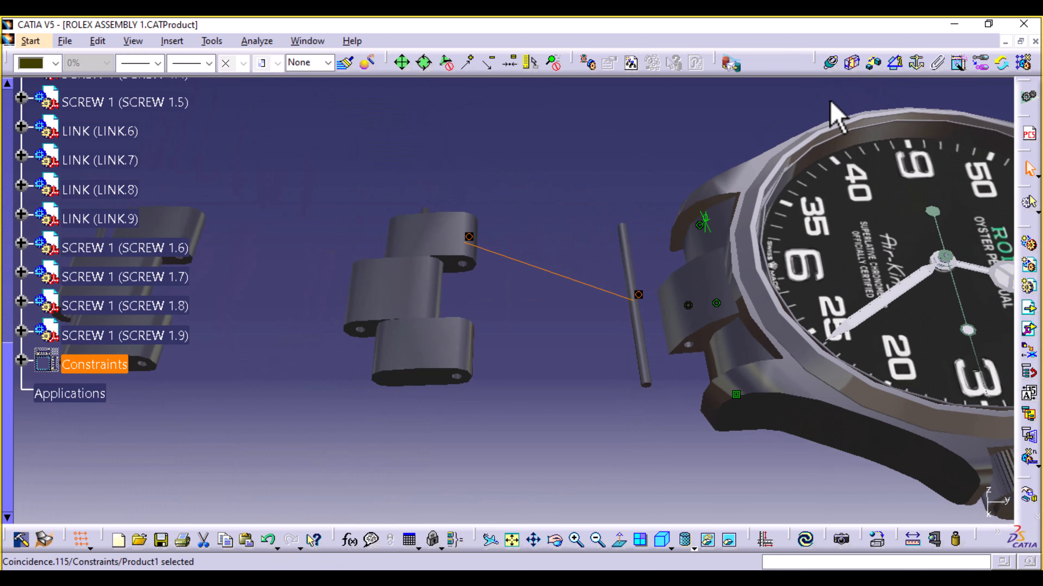
# Add a 0 mm offset constraint between the end face of SCREW 1.6 and the outer side face of LINK.6.
pyautogui.click(875, 63)
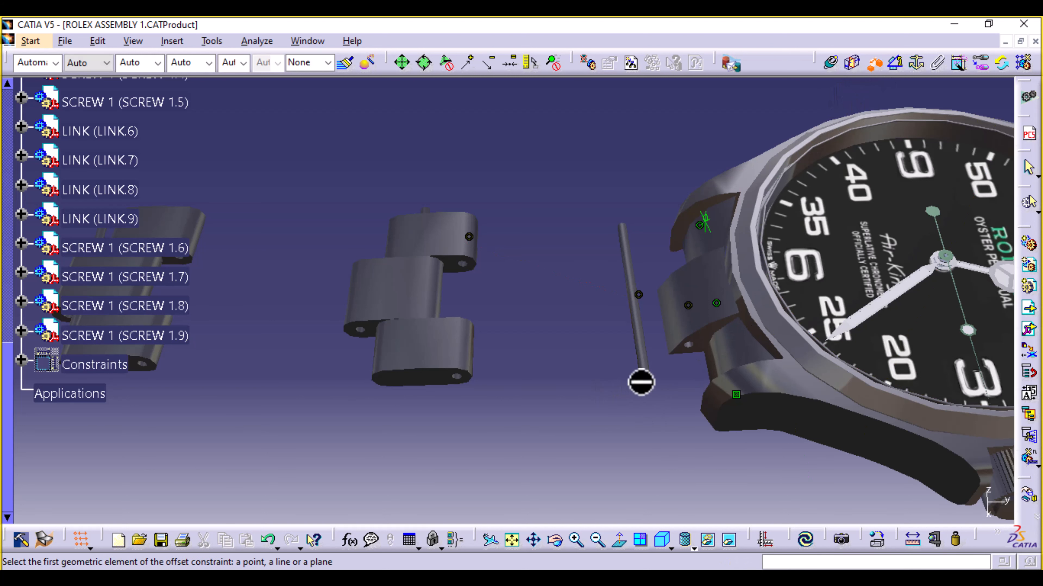
pyautogui.moveTo(653, 476); pyautogui.dragTo(630, 397, button='middle')
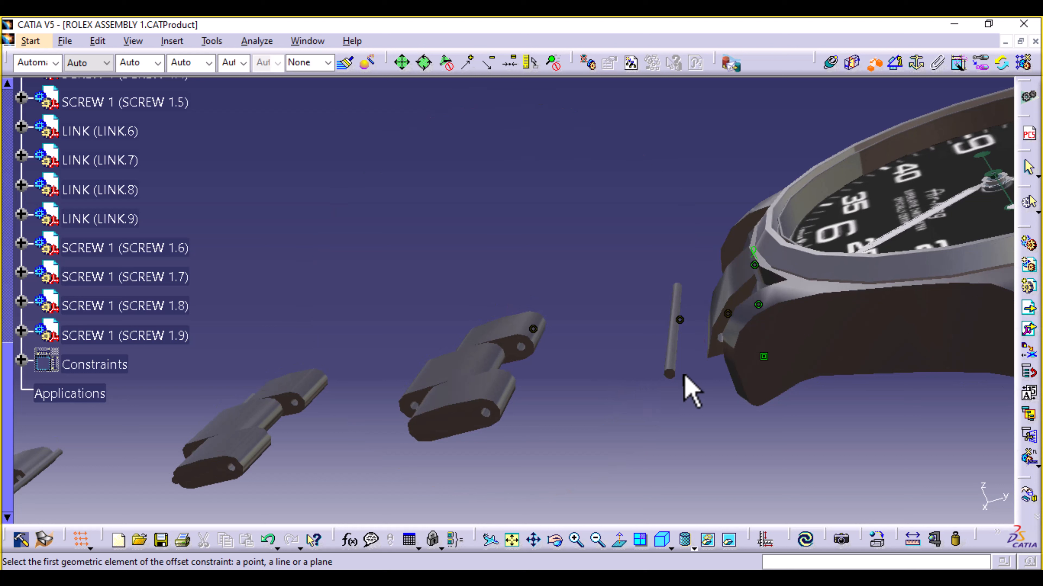
pyautogui.click(669, 374)
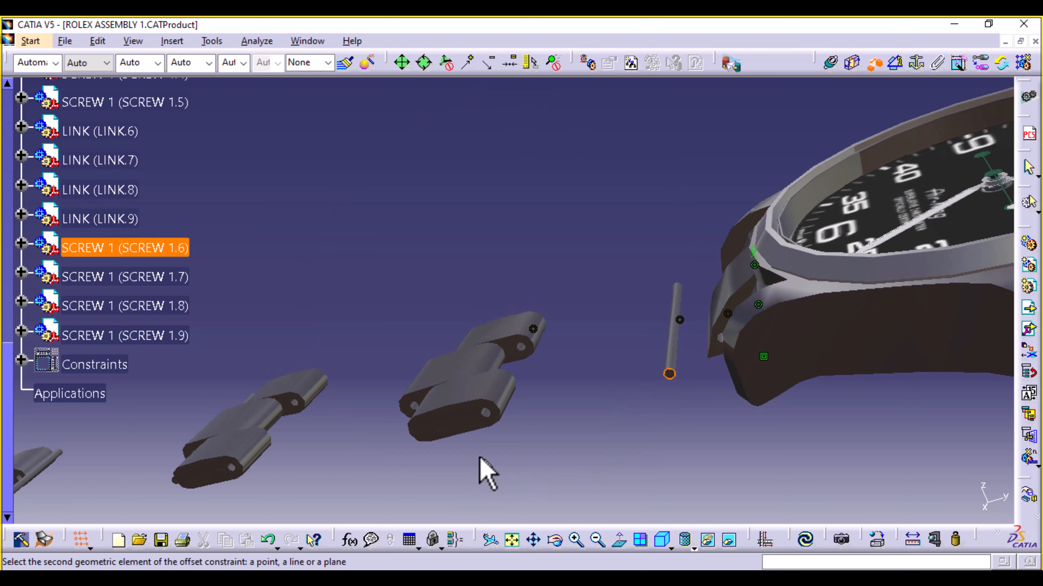
pyautogui.click(476, 426)
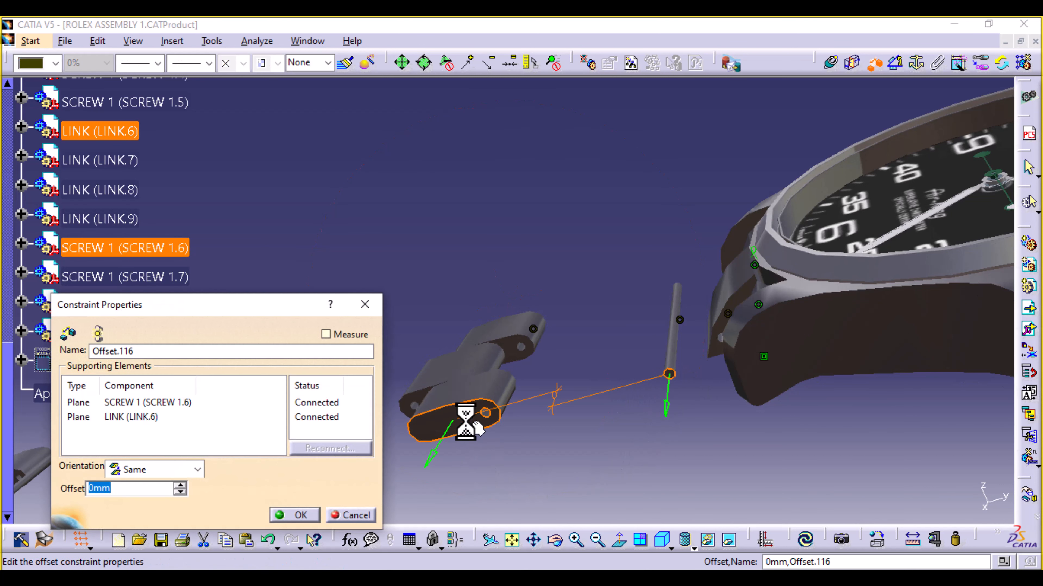
pyautogui.press('Return')
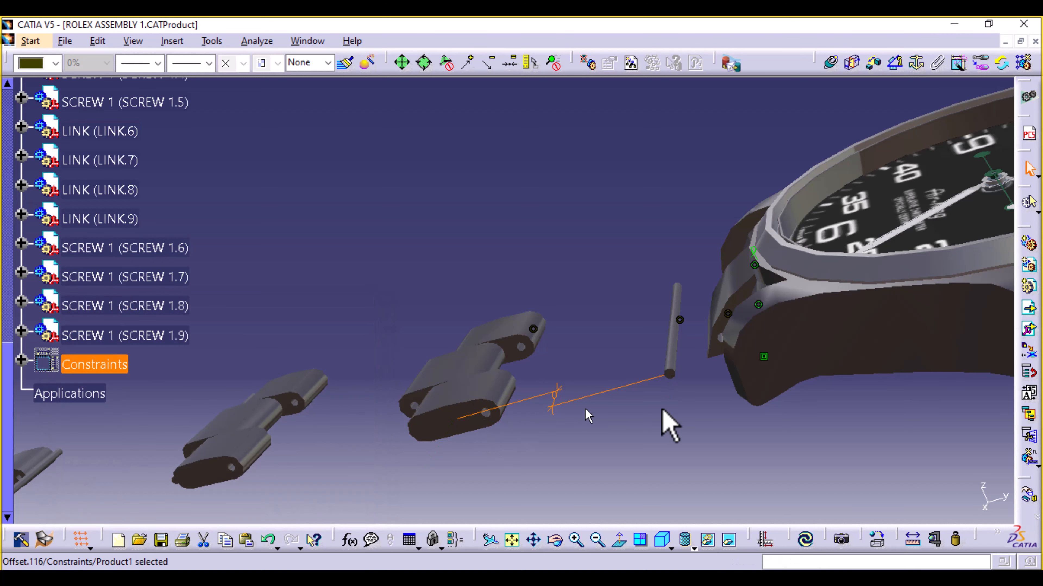
# Add a 0 mm offset constraint between the inner side face of LINK.6 and the side face of END LINK.2, and update the assembly.
pyautogui.click(516, 353)
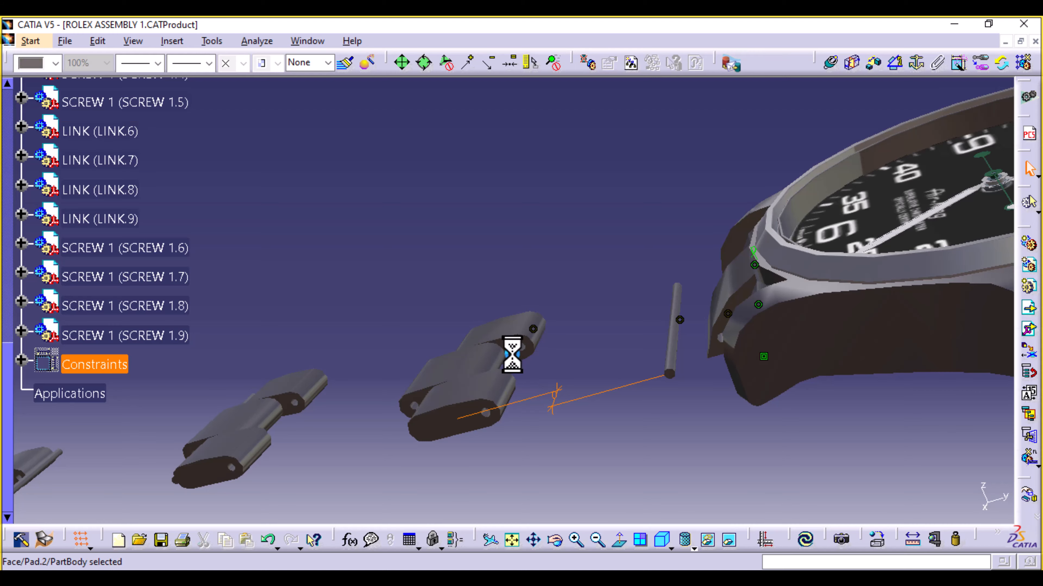
pyautogui.click(875, 63)
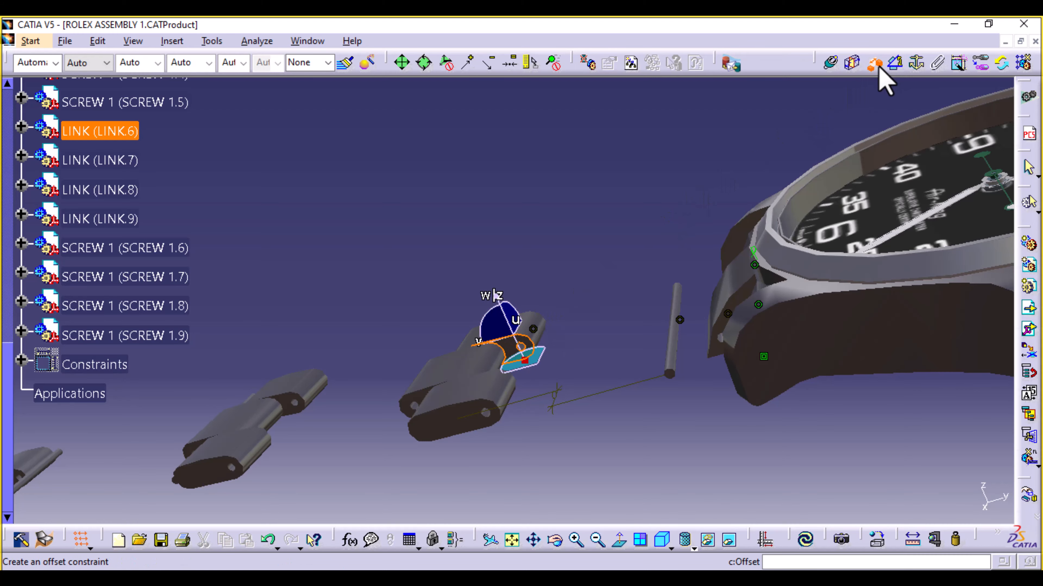
pyautogui.moveTo(689, 166); pyautogui.dragTo(307, 283, button='middle')
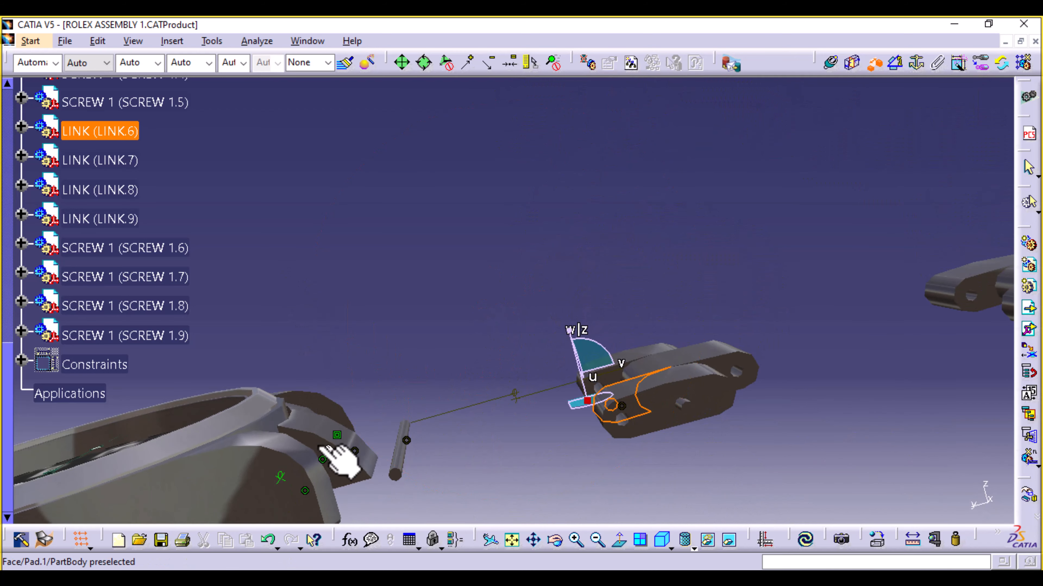
pyautogui.click(331, 457)
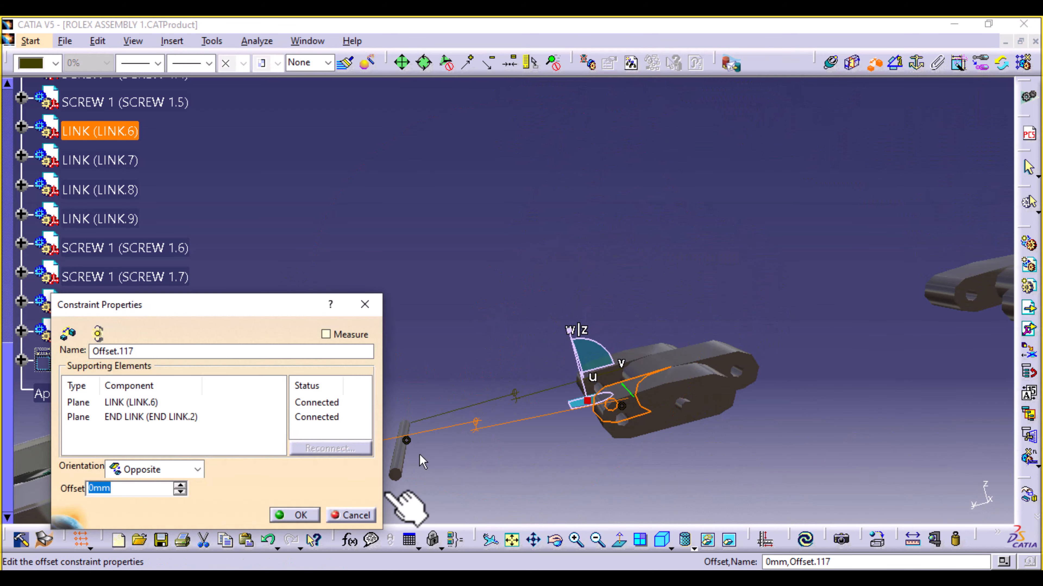
pyautogui.click(300, 514)
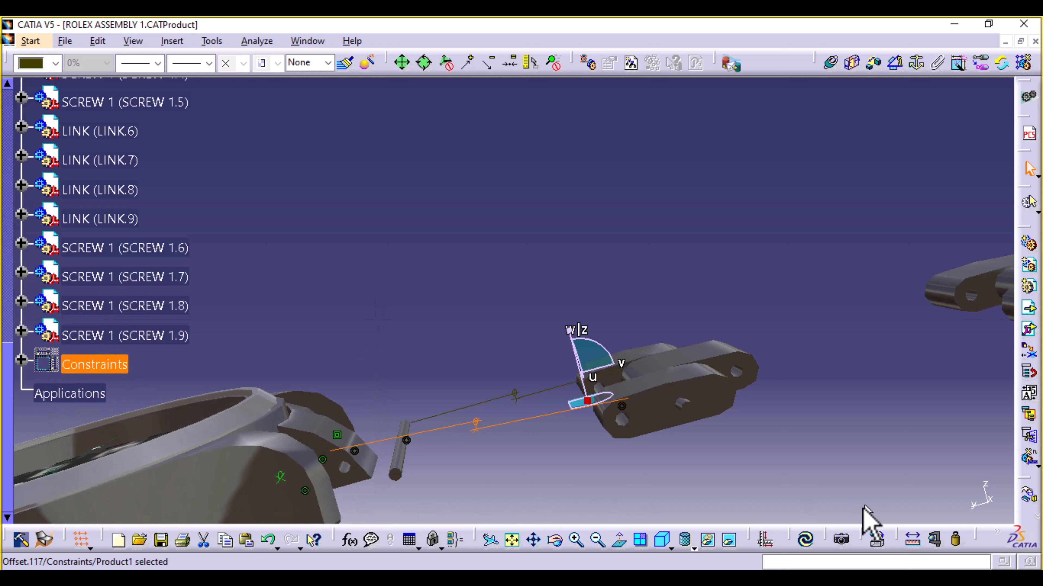
pyautogui.click(805, 539)
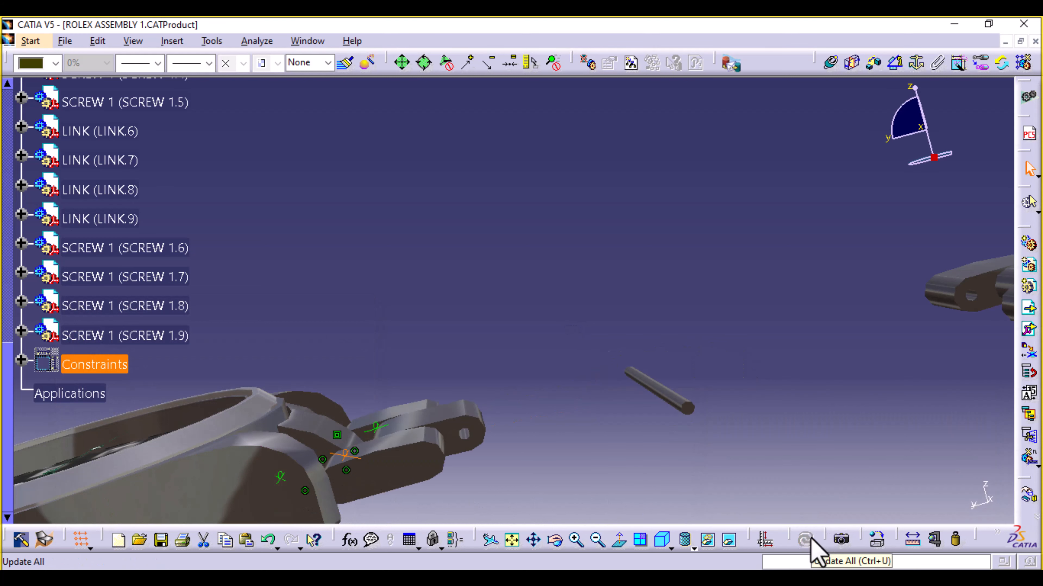
# Move LINK.7 along the bracelet direction so it sits just behind SCREW 1.7.
pyautogui.moveTo(309, 257); pyautogui.dragTo(492, 266, button='middle')
pyautogui.moveTo(800, 219); pyautogui.dragTo(612, 387, button='middle')
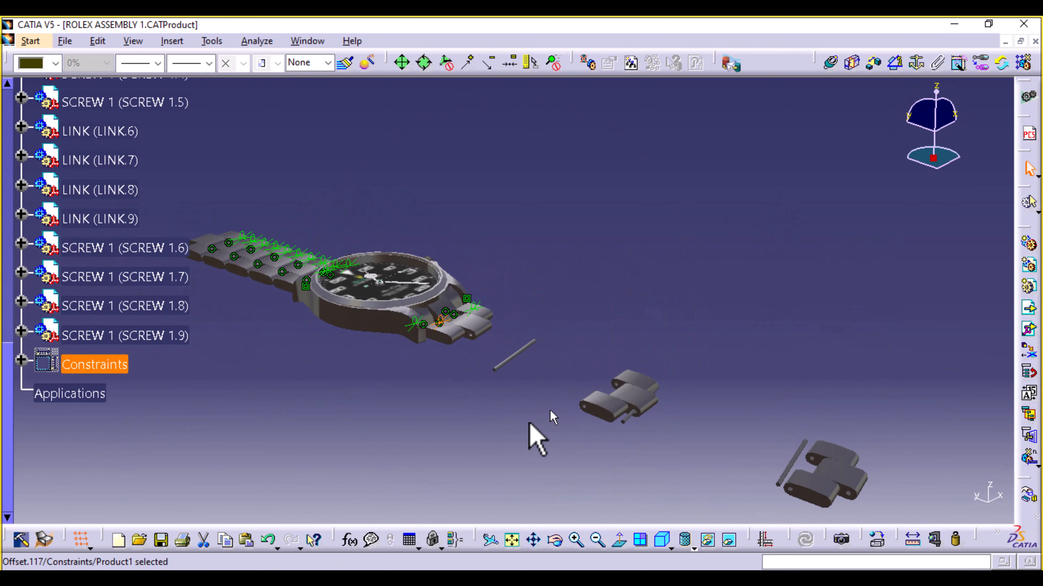
pyautogui.moveTo(535, 435); pyautogui.dragTo(533, 206, button='middle')
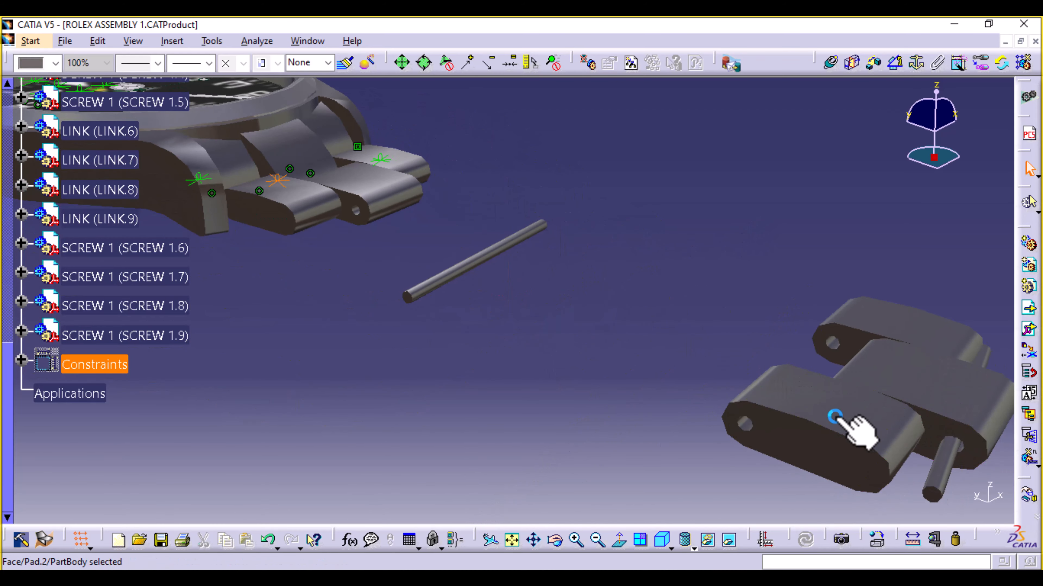
pyautogui.click(845, 405)
pyautogui.moveTo(814, 362); pyautogui.dragTo(577, 298)
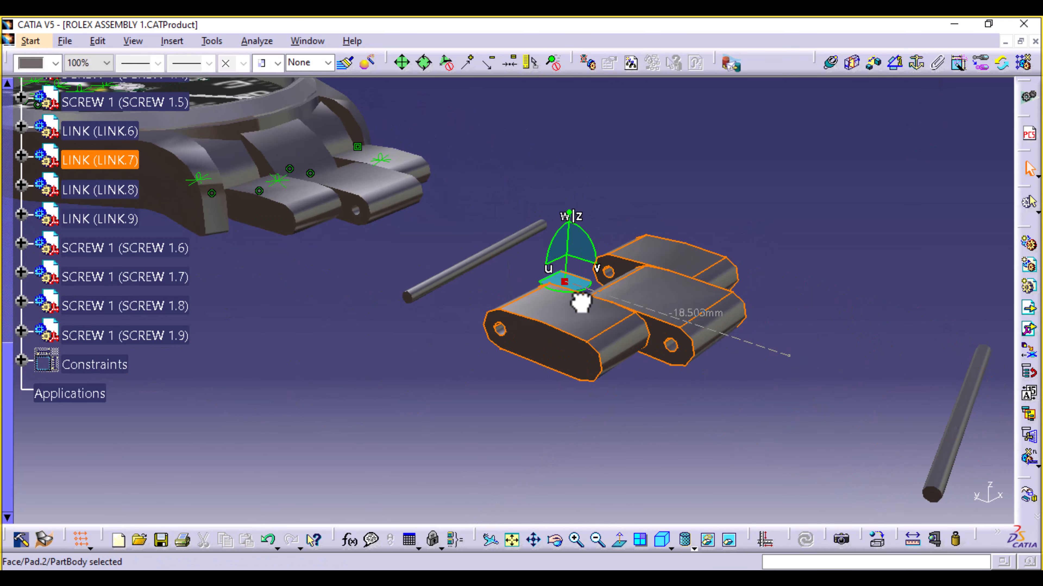
pyautogui.click(394, 351)
# Add a coincidence constraint between the axis of SCREW 1.7 and the free rear hole of LINK.6.
pyautogui.moveTo(341, 335); pyautogui.dragTo(456, 380, button='middle')
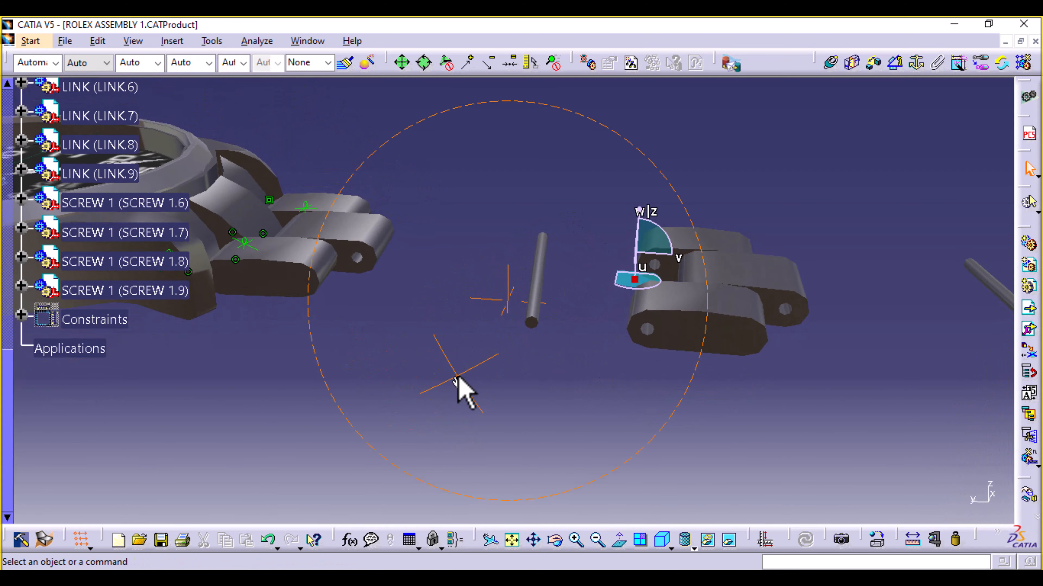
pyautogui.click(830, 62)
pyautogui.click(537, 288)
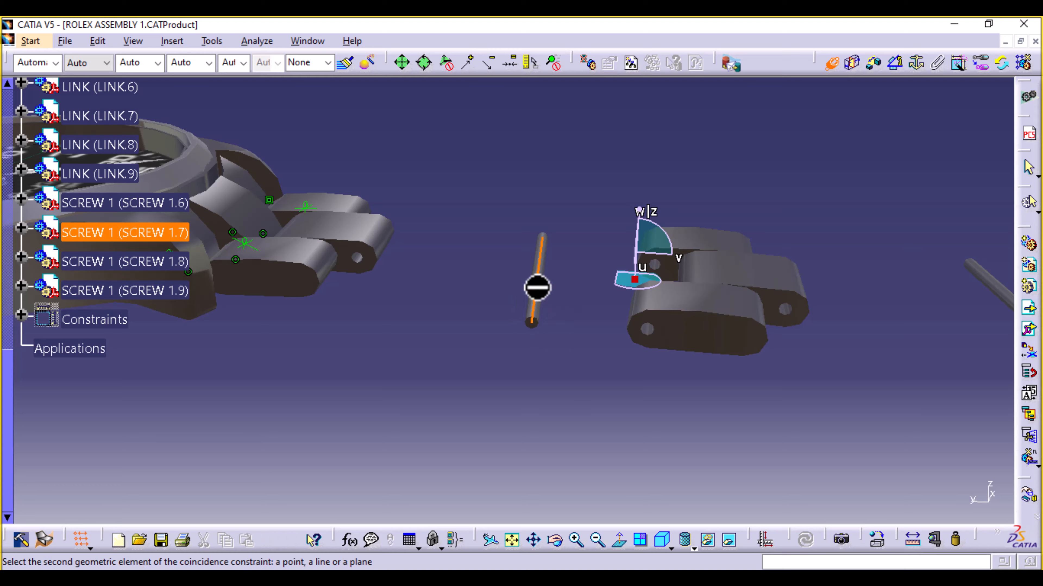
pyautogui.moveTo(361, 302); pyautogui.dragTo(372, 348, button='middle')
pyautogui.click(376, 320)
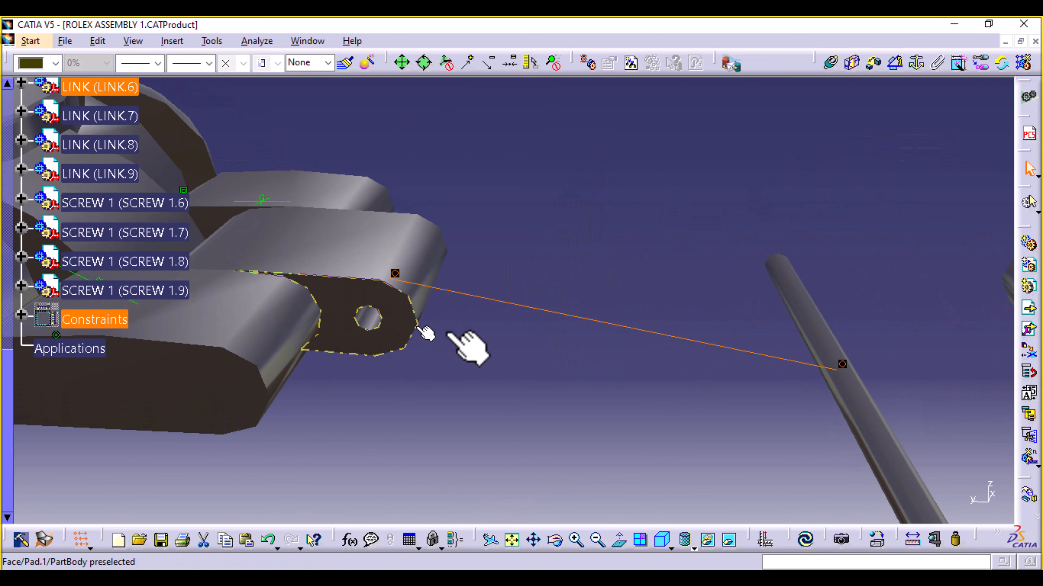
pyautogui.moveTo(604, 366); pyautogui.dragTo(605, 492, button='middle')
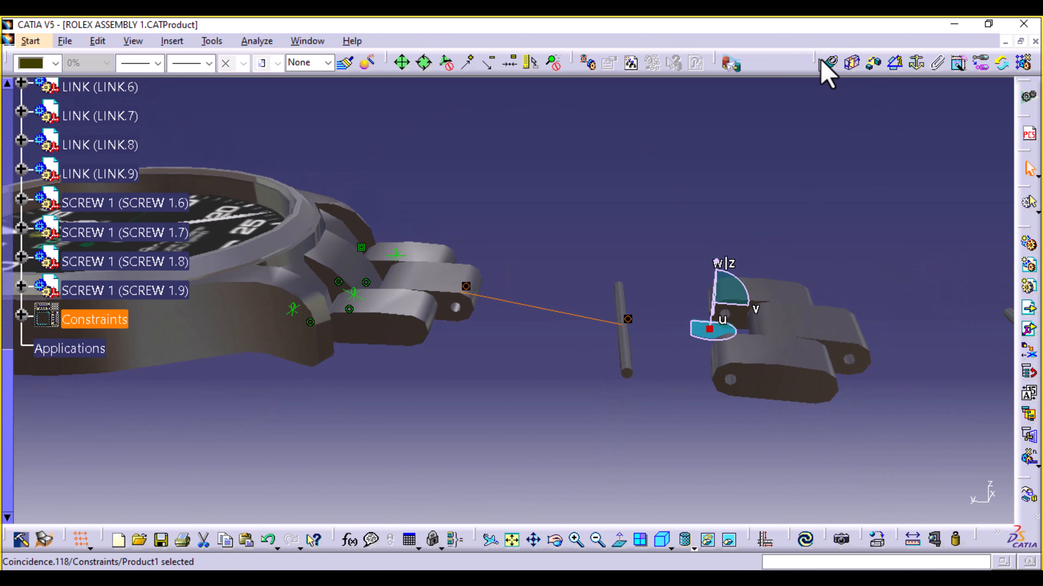
# Add a coincidence constraint between the axis of SCREW 1.7 and the front hole of LINK.7.
pyautogui.click(826, 64)
pyautogui.moveTo(774, 436); pyautogui.dragTo(757, 395, button='middle')
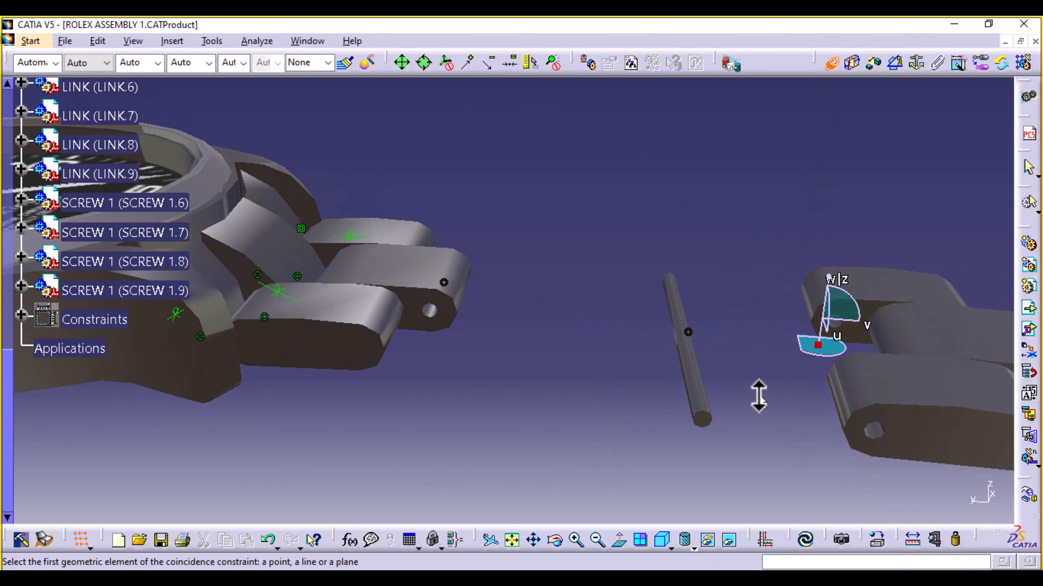
pyautogui.click(709, 408)
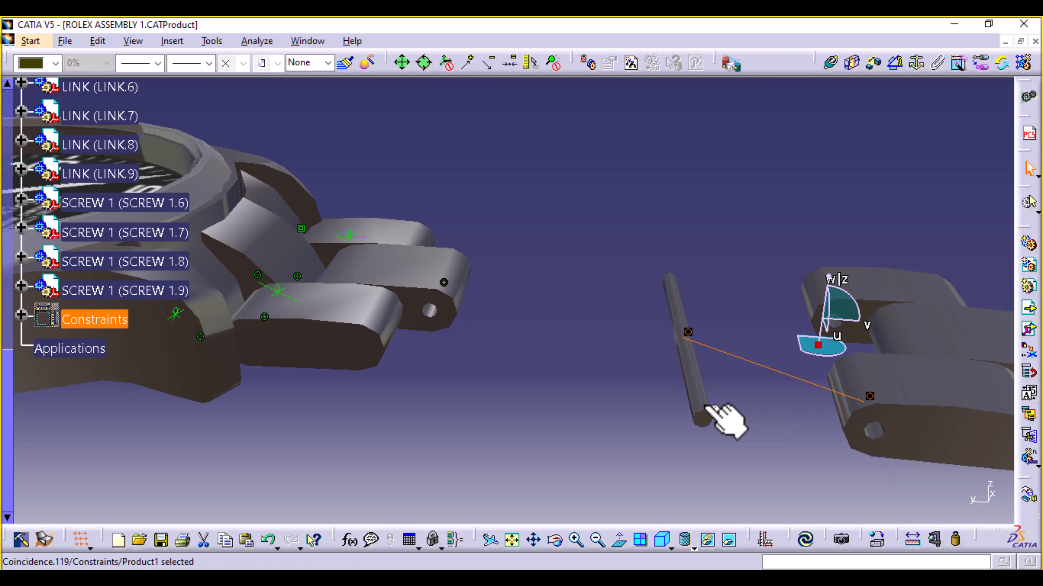
# Add a 0 mm offset constraint between the end face of SCREW 1.7 and the outer side face of LINK.6.
pyautogui.click(873, 63)
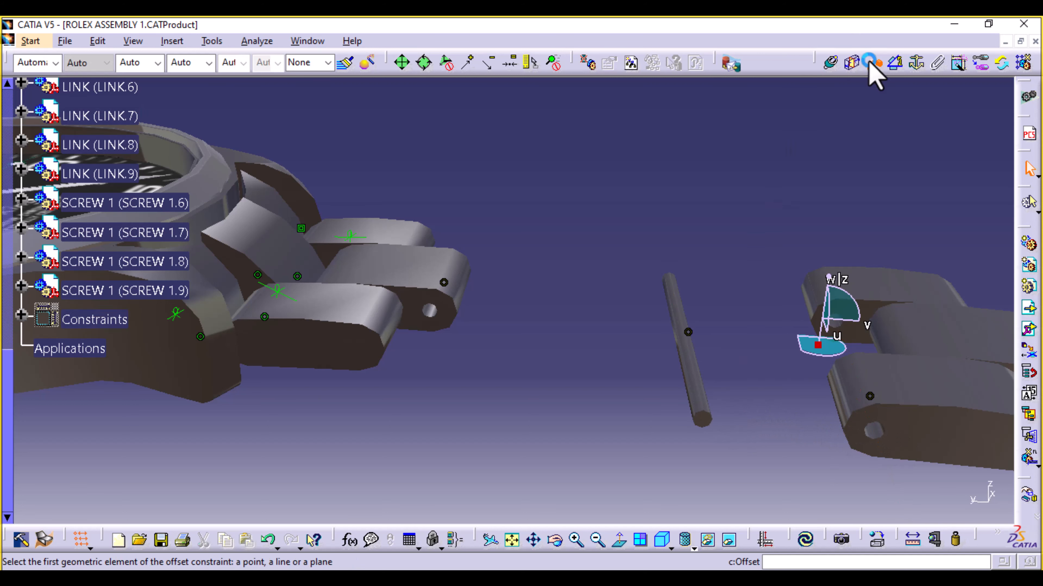
pyautogui.click(702, 419)
pyautogui.click(364, 354)
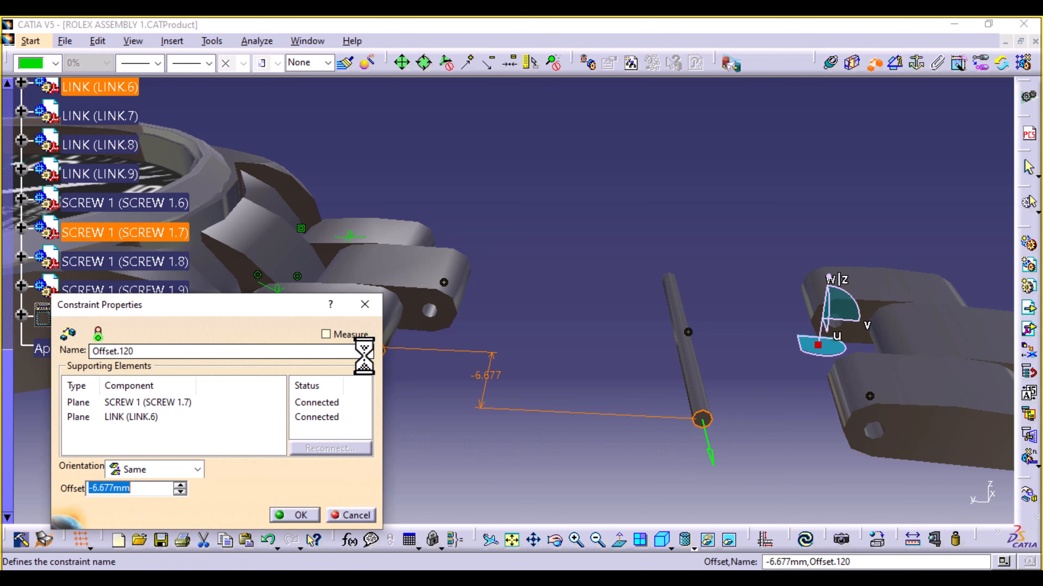
pyautogui.press('Return')
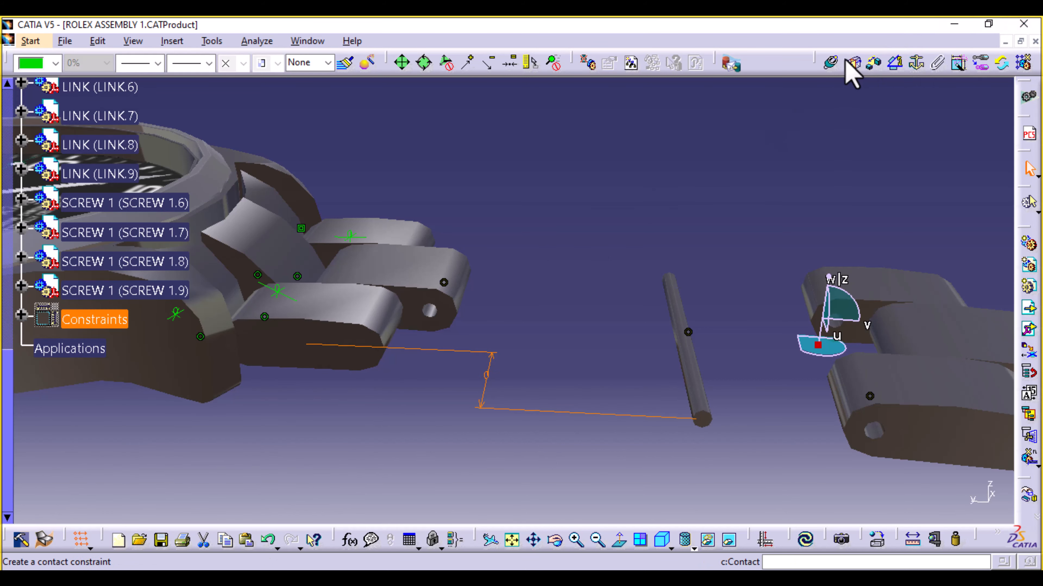
# Add a 0 mm offset constraint between the end face of SCREW 1.7 and the outer side face of LINK.7, and update the assembly.
pyautogui.click(873, 62)
pyautogui.click(703, 421)
pyautogui.click(926, 435)
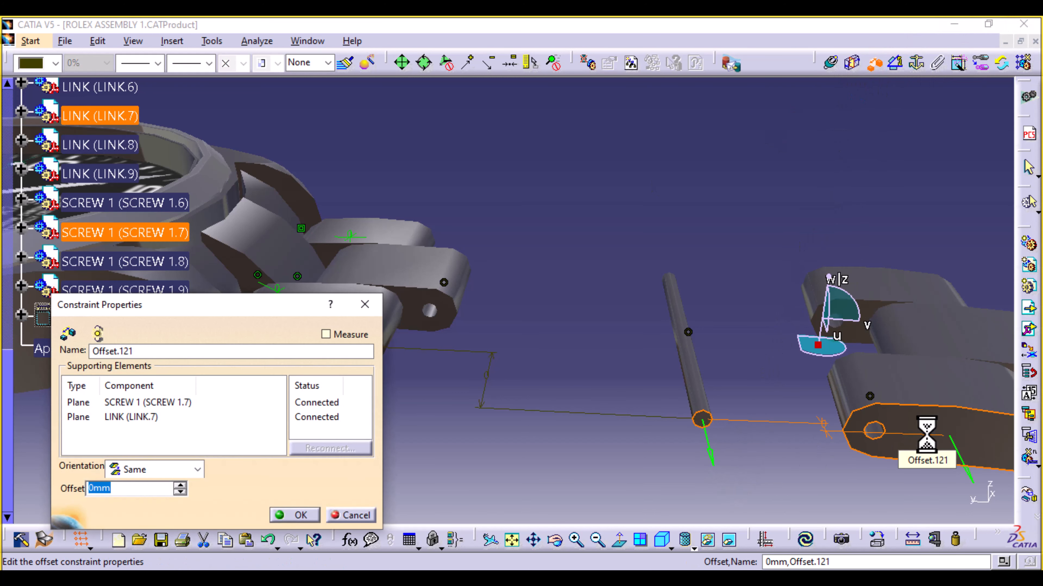
pyautogui.press('Return')
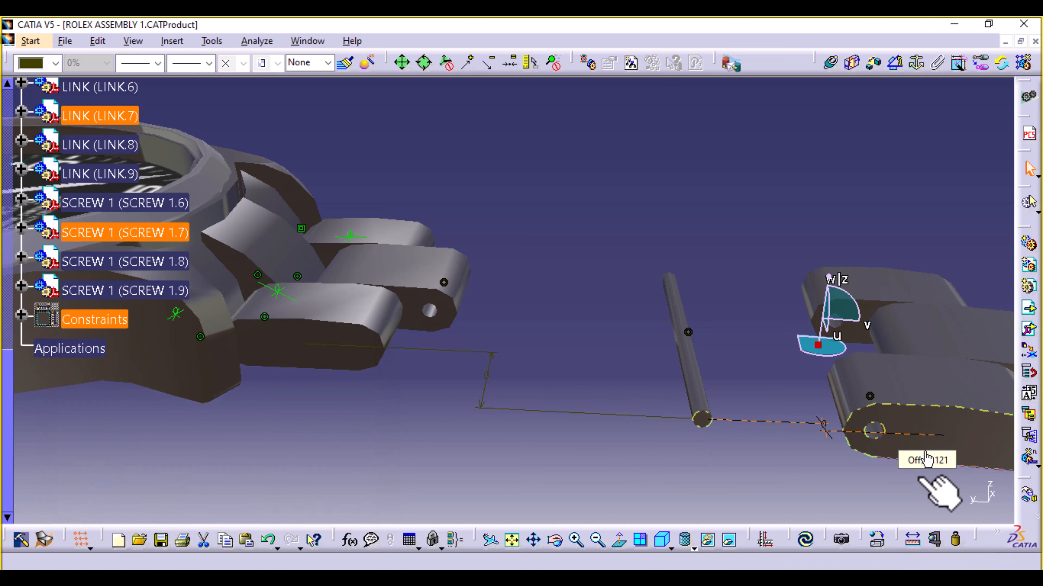
pyautogui.click(805, 539)
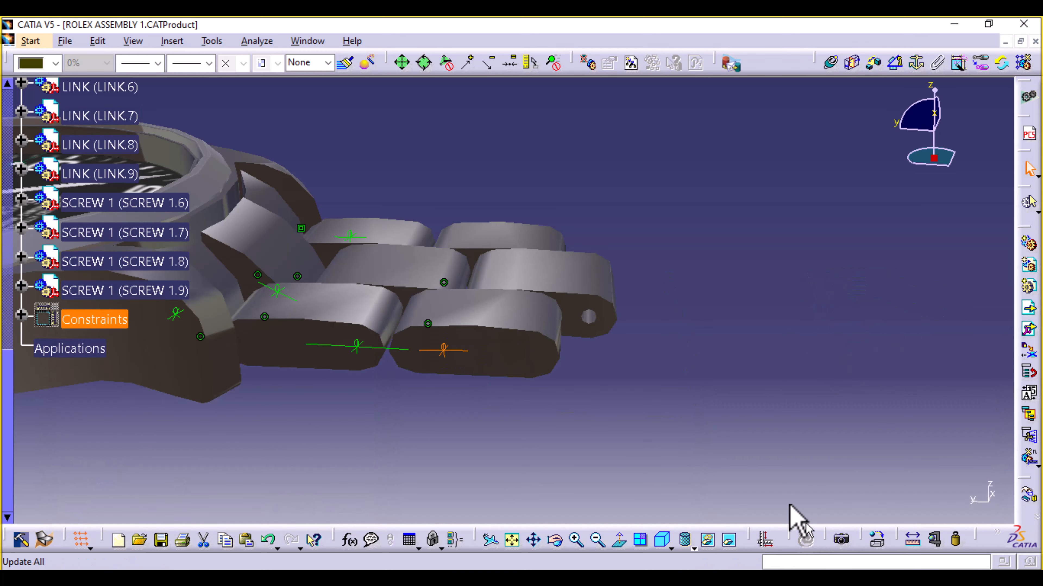
# Move SCREW 1.8, LINK.8, SCREW 1.9 and LINK.9 along the bracelet direction, lining them up closely behind LINK.7.
pyautogui.moveTo(663, 298); pyautogui.dragTo(624, 438, button='middle')
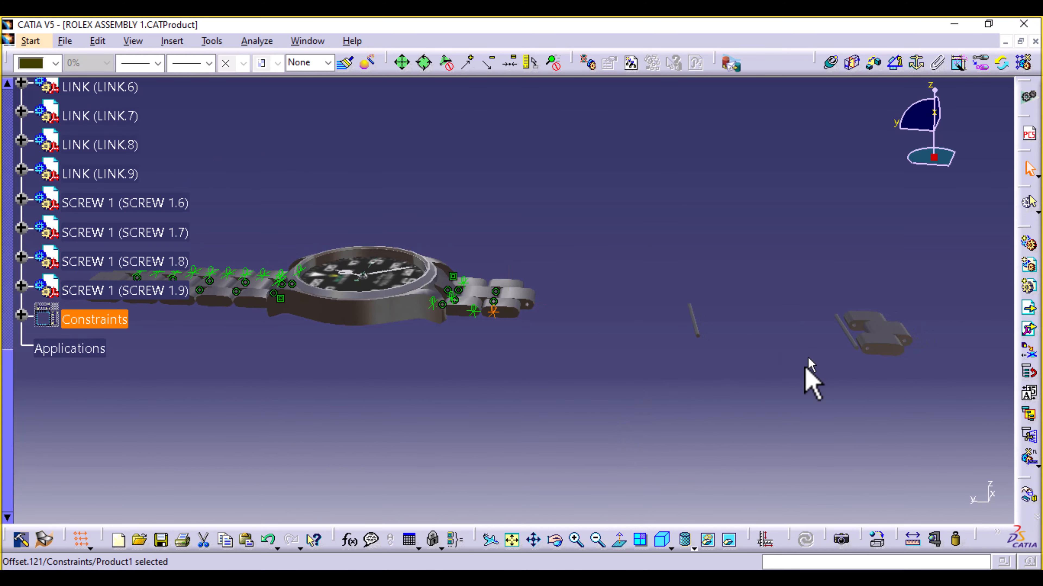
pyautogui.moveTo(697, 365); pyautogui.dragTo(610, 461, button='middle')
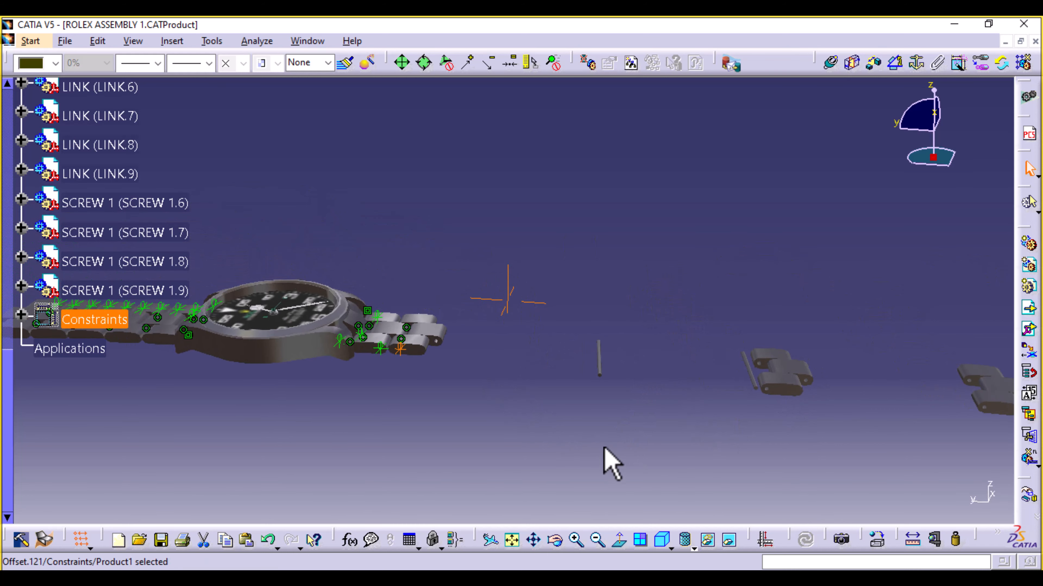
pyautogui.click(788, 371)
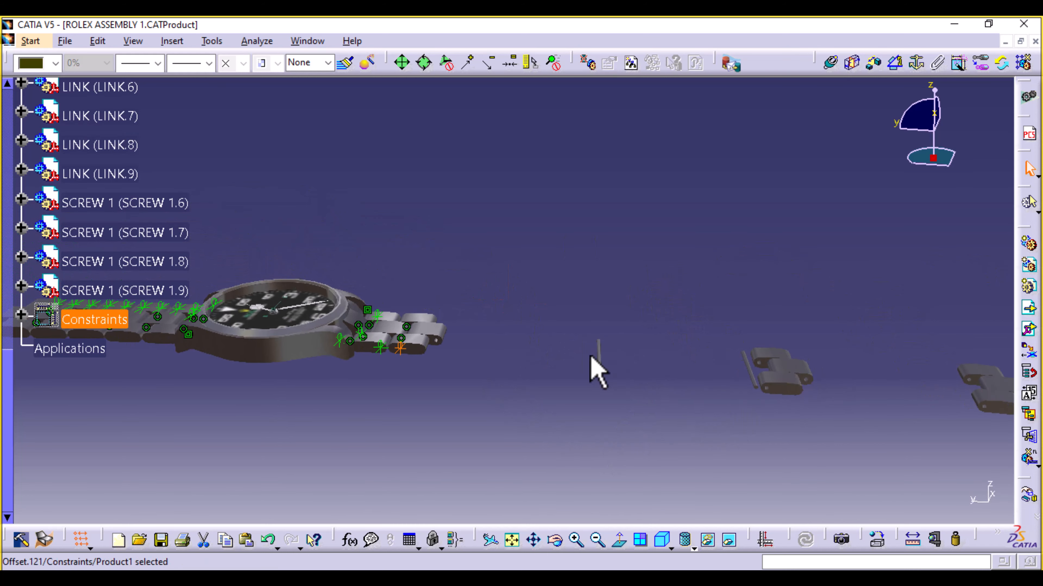
pyautogui.click(600, 359)
pyautogui.moveTo(567, 329); pyautogui.dragTo(441, 323)
pyautogui.click(788, 362)
pyautogui.moveTo(782, 349); pyautogui.dragTo(532, 338)
pyautogui.click(748, 358)
pyautogui.moveTo(741, 345); pyautogui.dragTo(582, 335)
pyautogui.click(990, 388)
pyautogui.moveTo(981, 364); pyautogui.dragTo(639, 349)
pyautogui.click(546, 429)
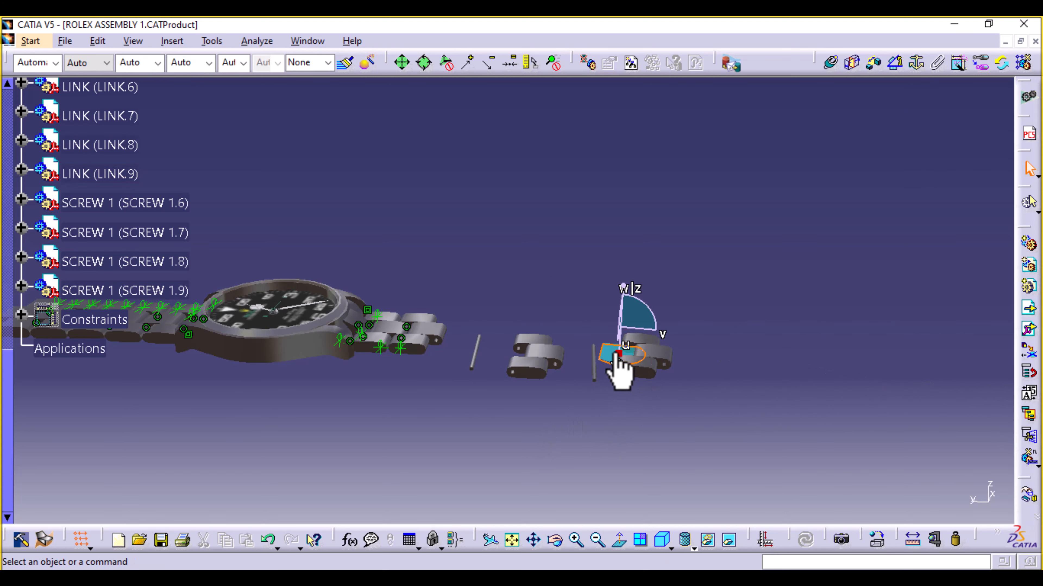
# Add coincidence constraints from the axis of SCREW 1.8 to the rear hole of LINK.7 and the front hole of LINK.8.
pyautogui.moveTo(668, 326); pyautogui.dragTo(607, 369, button='middle')
pyautogui.click(830, 63)
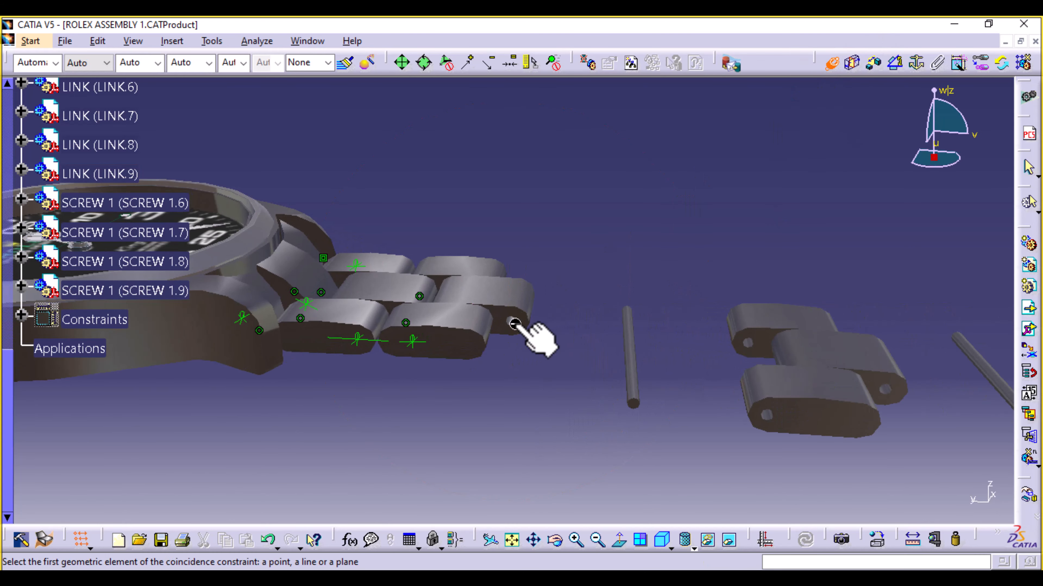
pyautogui.click(513, 324)
pyautogui.click(628, 359)
pyautogui.click(829, 63)
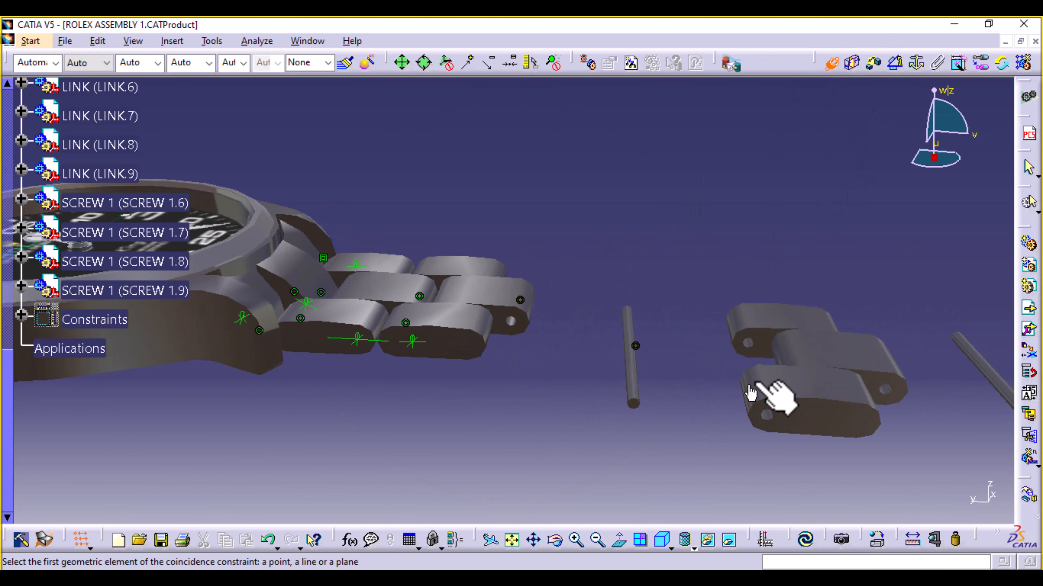
pyautogui.click(754, 354)
pyautogui.moveTo(753, 354); pyautogui.dragTo(943, 392, button='middle')
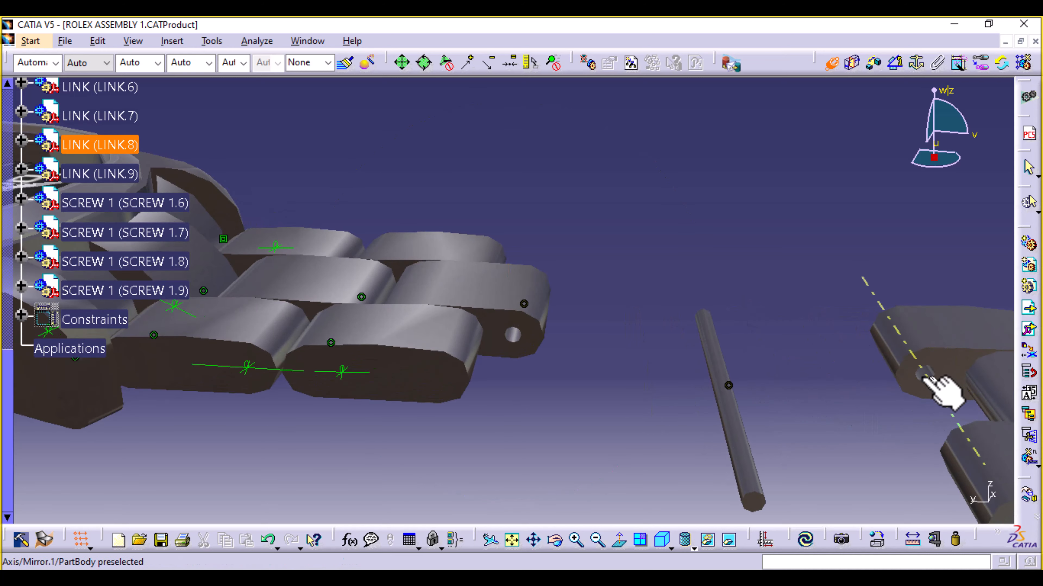
# Add a 0 mm offset constraint between the end face of SCREW 1.8 and the outer side face of LINK.7.
pyautogui.click(873, 62)
pyautogui.click(756, 504)
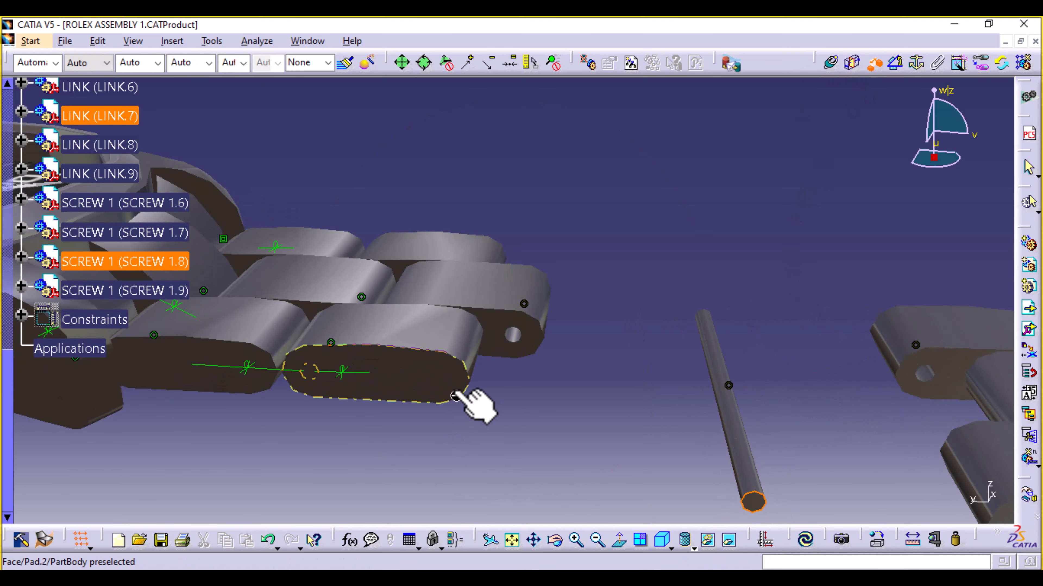
pyautogui.click(456, 384)
pyautogui.press('Return')
# Add an offset constraint making the end face of SCREW 1.8 flush with the outer side face of LINK.8, and update the assembly.
pyautogui.click(873, 64)
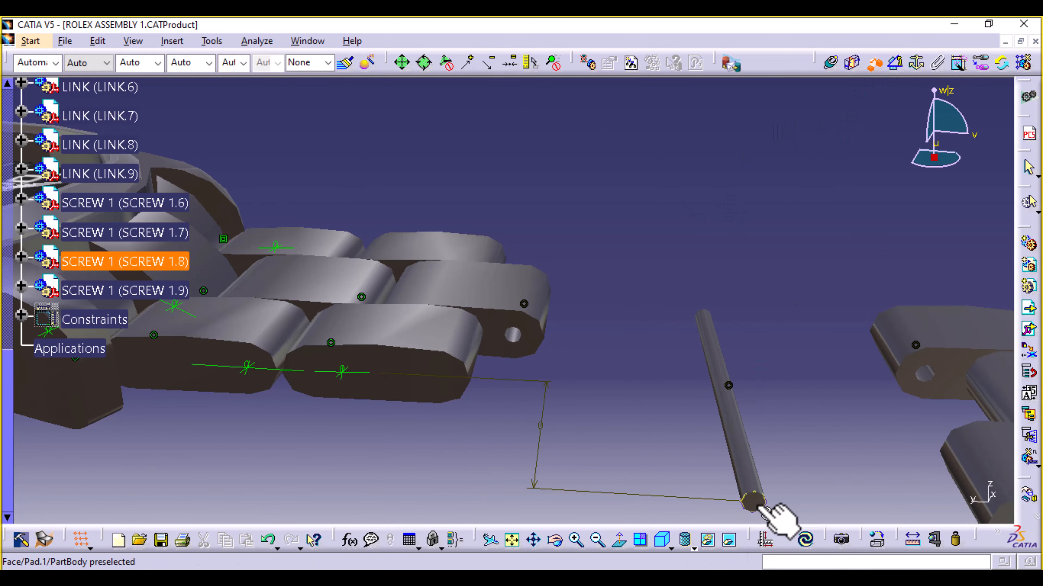
pyautogui.click(757, 503)
pyautogui.moveTo(815, 488); pyautogui.dragTo(528, 310, button='middle')
pyautogui.click(648, 269)
pyautogui.press('Return')
pyautogui.moveTo(730, 374); pyautogui.dragTo(751, 464, button='middle')
pyautogui.click(813, 544)
# Add a coincidence constraint between the axis of SCREW 1.9 and the free rear hole of LINK.8.
pyautogui.click(830, 62)
pyautogui.click(722, 278)
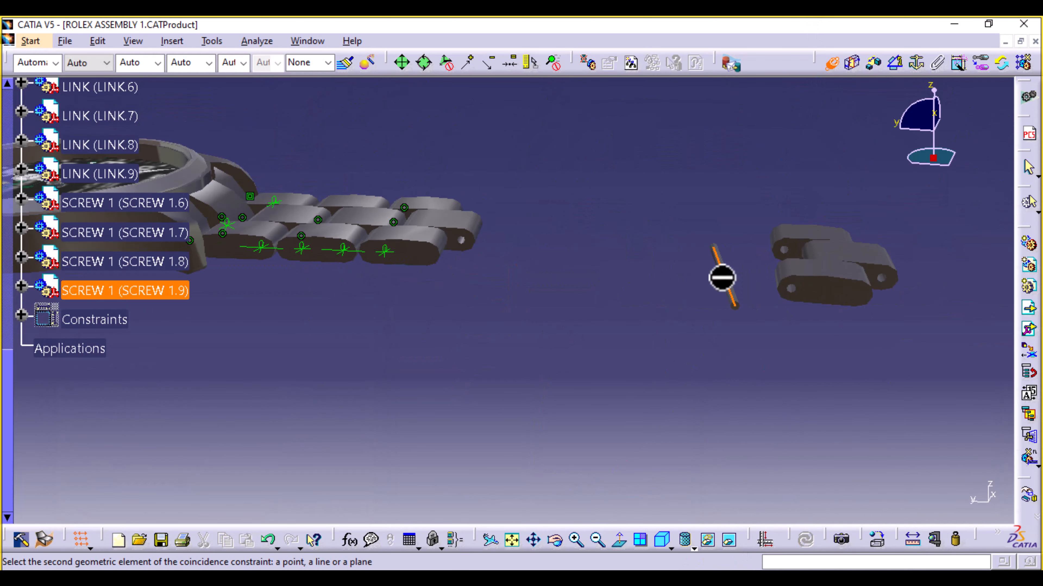
pyautogui.moveTo(478, 290); pyautogui.dragTo(478, 343, button='middle')
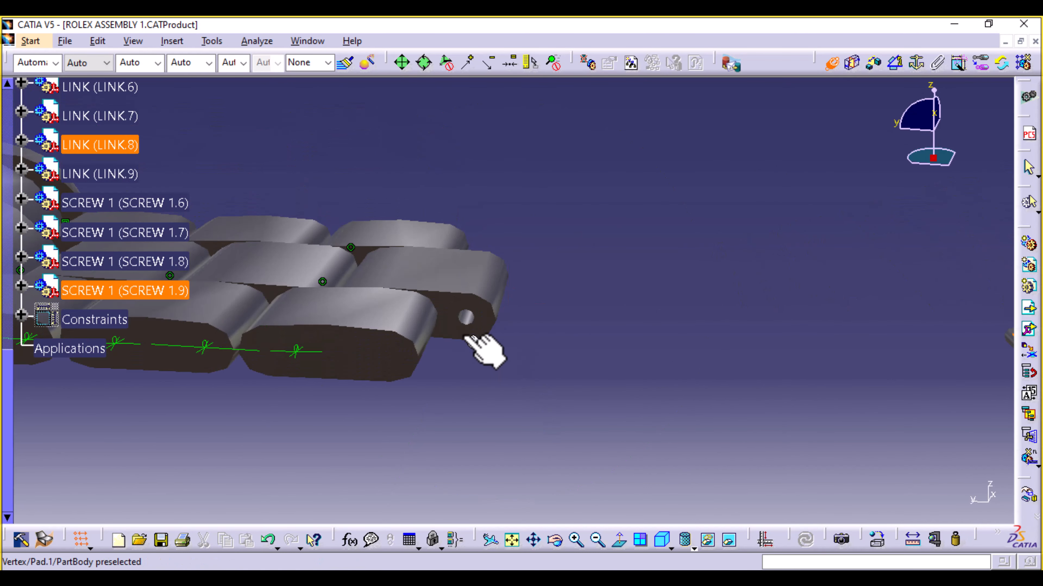
# Add a coincidence constraint aligning the axis of SCREW 1.9 with the pin hole in the attached end link, LINK.8.
pyautogui.click(475, 319)
pyautogui.moveTo(624, 318); pyautogui.dragTo(687, 302, button='middle')
pyautogui.click(870, 68)
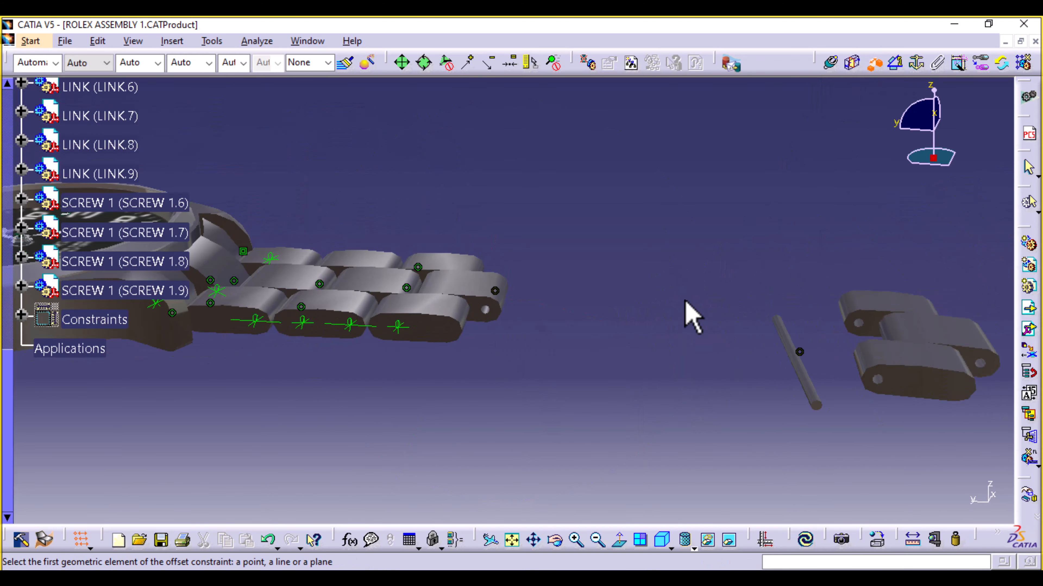
pyautogui.middleClick(752, 346)
pyautogui.click(868, 67)
# Add a coincidence constraint between the axis of SCREW 1.9 and the pin hole of the loose link, LINK.9.
pyautogui.click(830, 62)
pyautogui.click(554, 333)
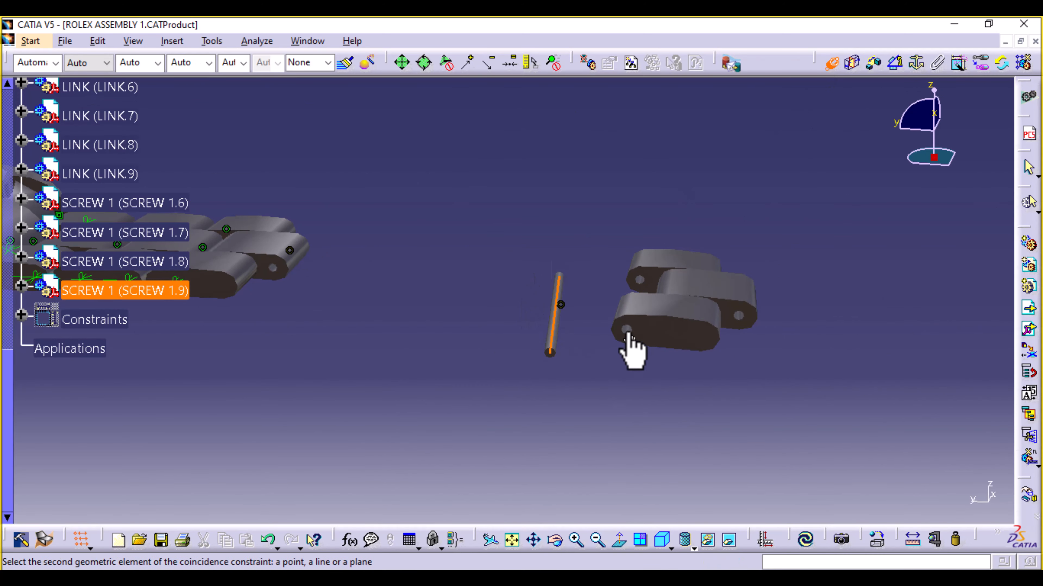
pyautogui.moveTo(629, 349); pyautogui.dragTo(633, 305, button='middle')
pyautogui.click(848, 249)
# Constrain the end face of SCREW 1.9 to the side face of the attached end link with a 0 mm offset.
pyautogui.click(874, 63)
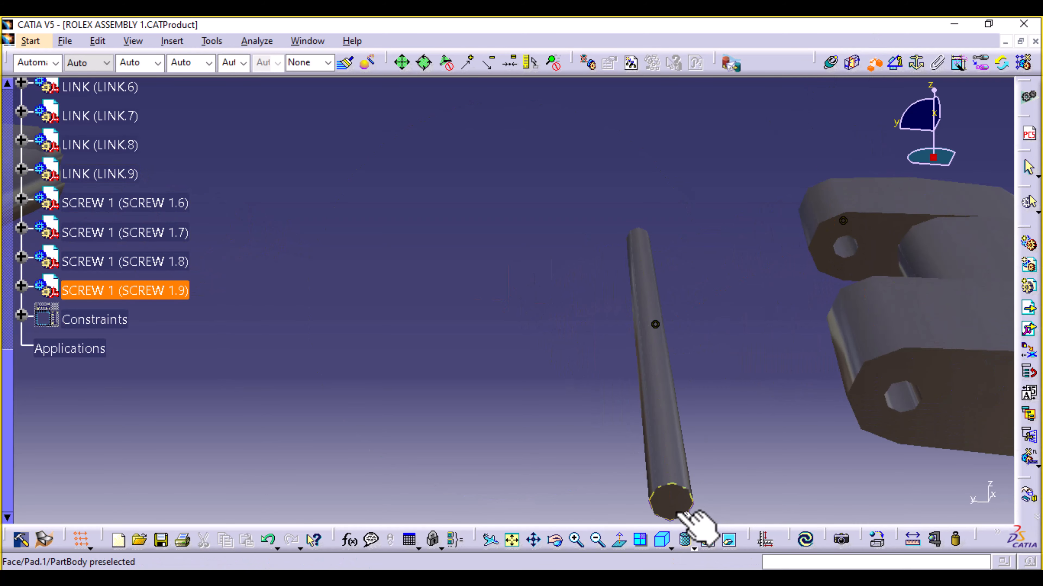
pyautogui.click(678, 510)
pyautogui.moveTo(551, 344); pyautogui.dragTo(539, 479, button='middle')
pyautogui.click(361, 298)
pyautogui.write('0')
pyautogui.press('Return')
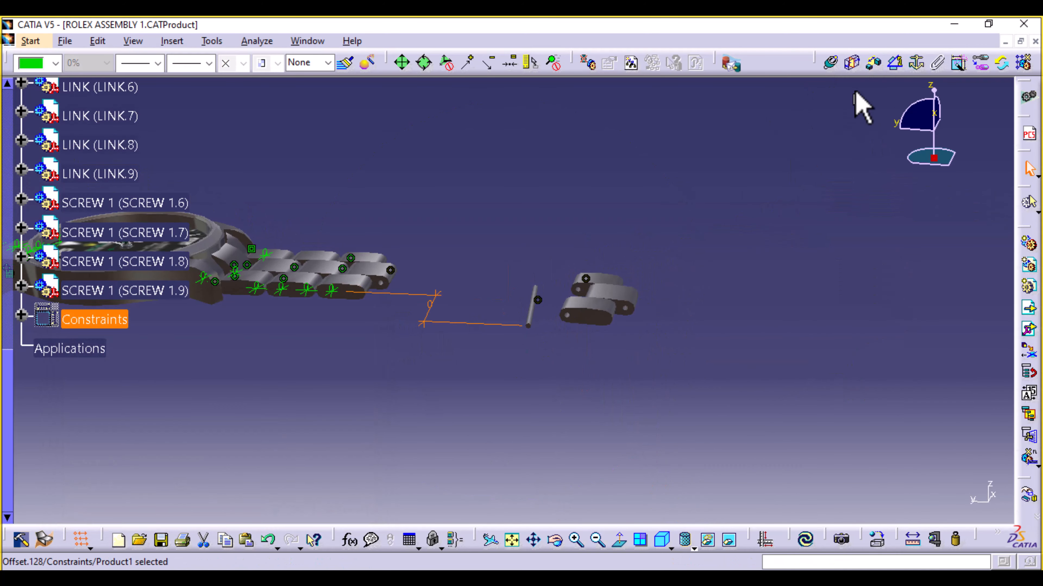
# Add a 0 mm offset between the end face of SCREW 1.9 and the side face of LINK.9, and update the assembly.
pyautogui.click(872, 64)
pyautogui.moveTo(529, 367); pyautogui.dragTo(530, 320, button='middle')
pyautogui.click(579, 379)
pyautogui.click(761, 341)
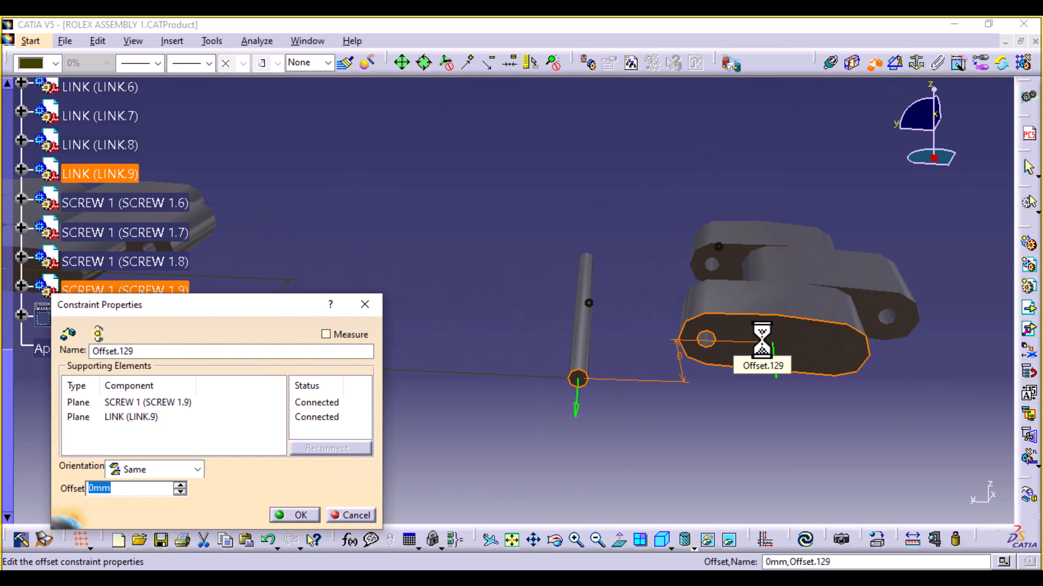
pyautogui.write('0')
pyautogui.press('Return')
pyautogui.click(802, 540)
# Examine the whole watch assembly and both sides of the bracelet from several angles.
pyautogui.moveTo(697, 379); pyautogui.dragTo(689, 492, button='middle')
pyautogui.moveTo(470, 524); pyautogui.dragTo(807, 392, button='middle')
pyautogui.moveTo(587, 178); pyautogui.dragTo(681, 417, button='middle')
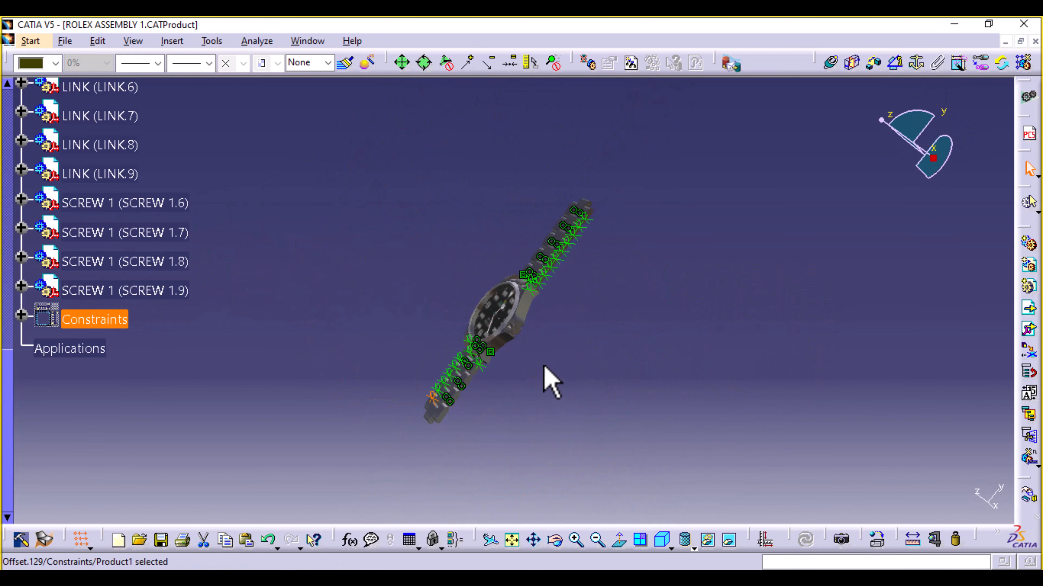
pyautogui.moveTo(535, 367); pyautogui.dragTo(522, 234, button='middle')
pyautogui.moveTo(363, 208); pyautogui.dragTo(495, 225, button='middle')
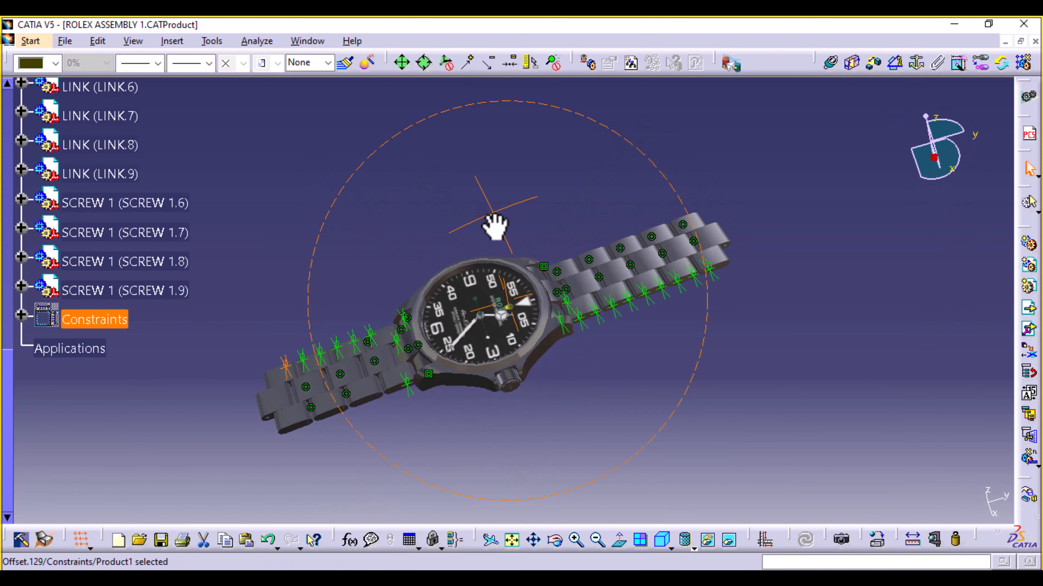
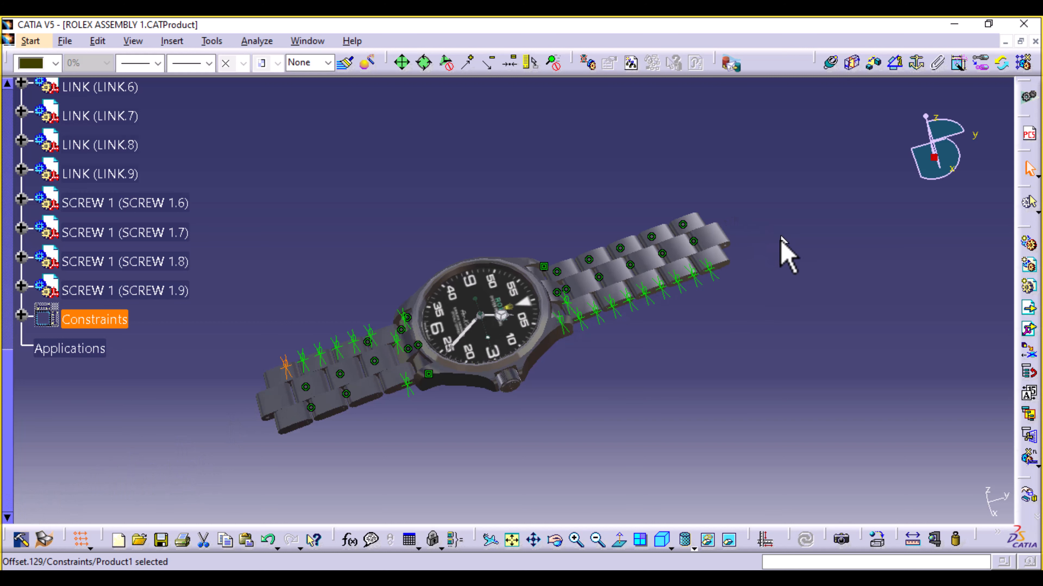
pyautogui.moveTo(478, 393); pyautogui.dragTo(484, 471, button='middle')
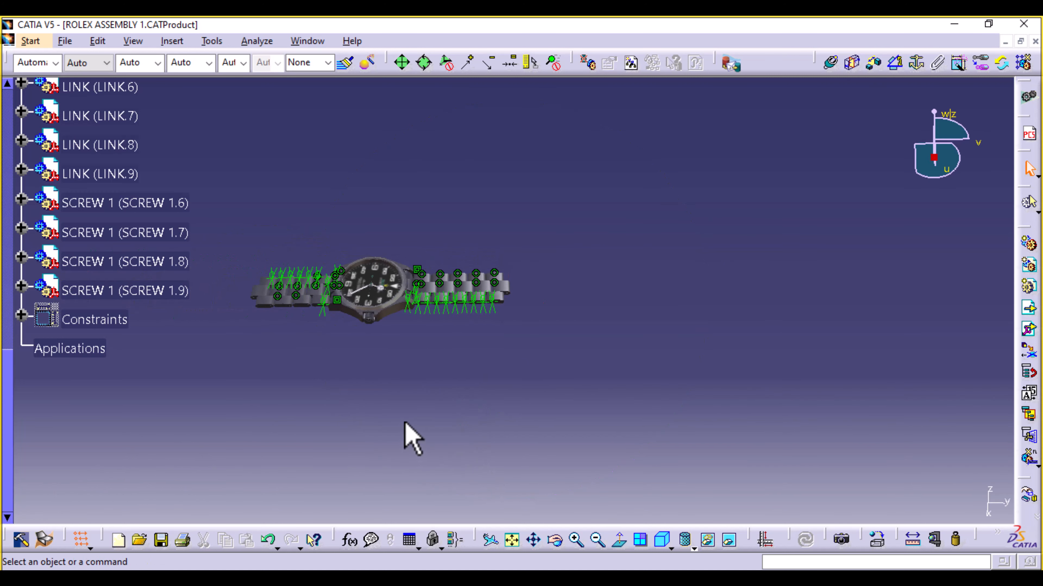
pyautogui.moveTo(407, 421); pyautogui.dragTo(411, 345, button='middle')
# Create one new instance of LINK.5 with Multi Instantiation, using a length of 30 mm along the Y axis.
pyautogui.click(501, 267)
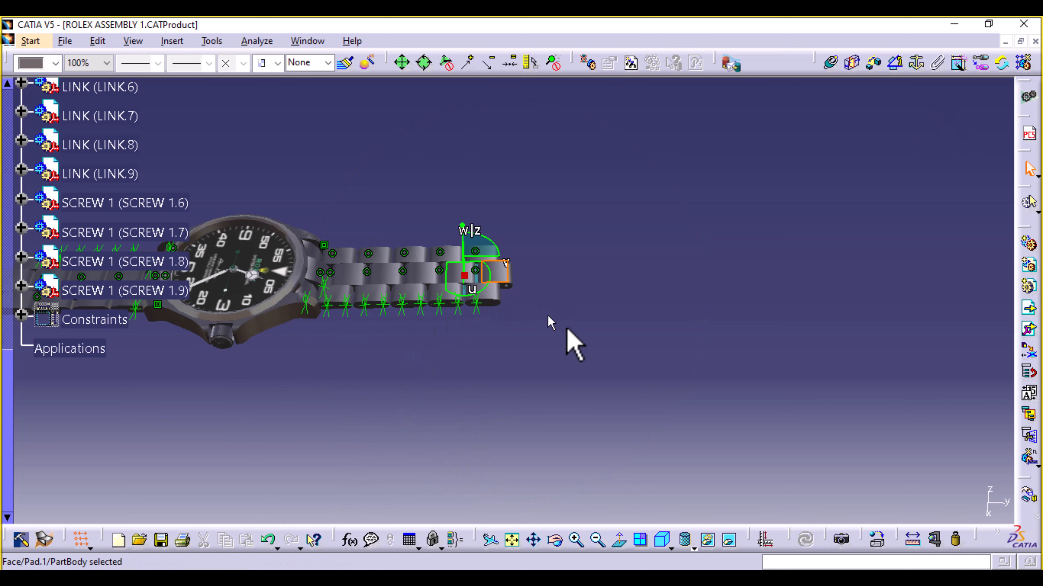
pyautogui.hotkey('ctrl', 'e')
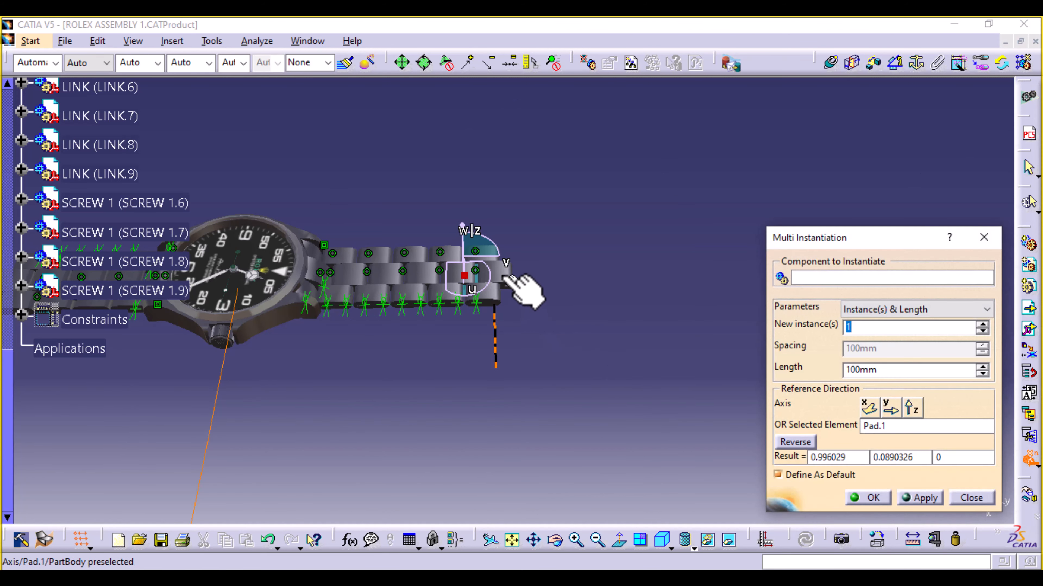
pyautogui.click(823, 278)
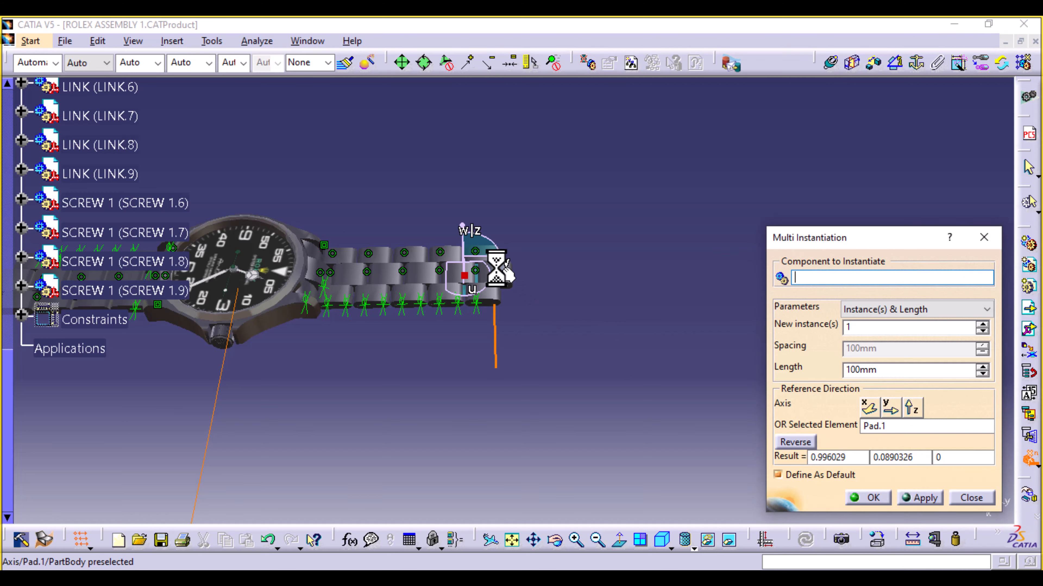
pyautogui.moveTo(530, 308); pyautogui.dragTo(670, 402, button='middle')
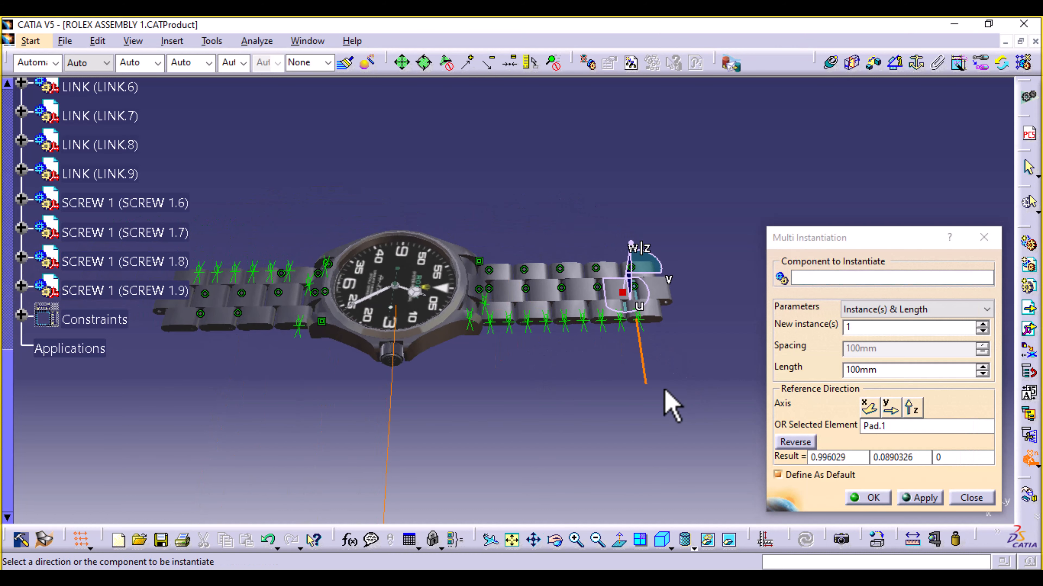
pyautogui.scroll(1, 142, 357)
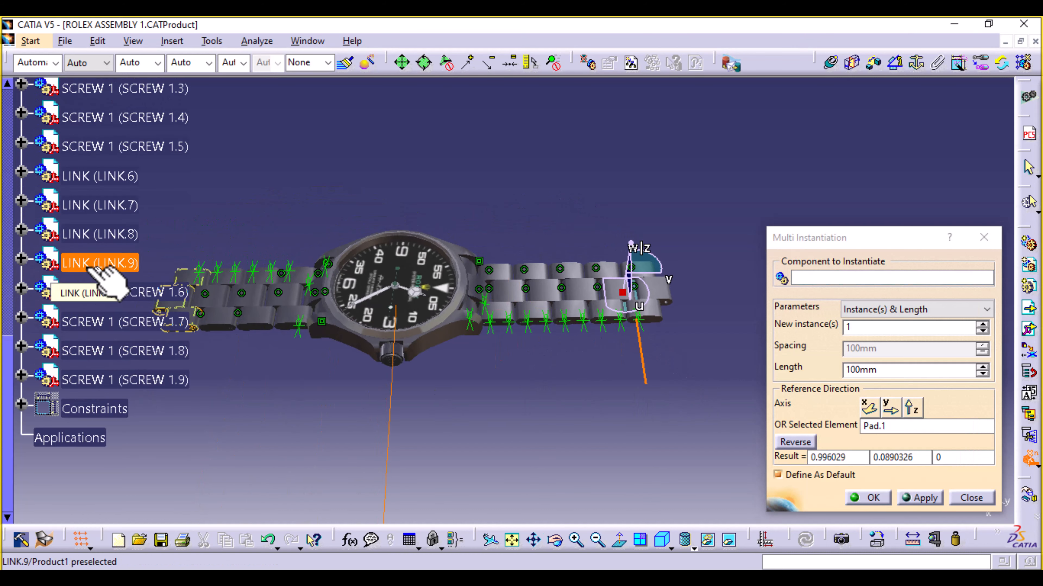
pyautogui.scroll(2, 112, 185)
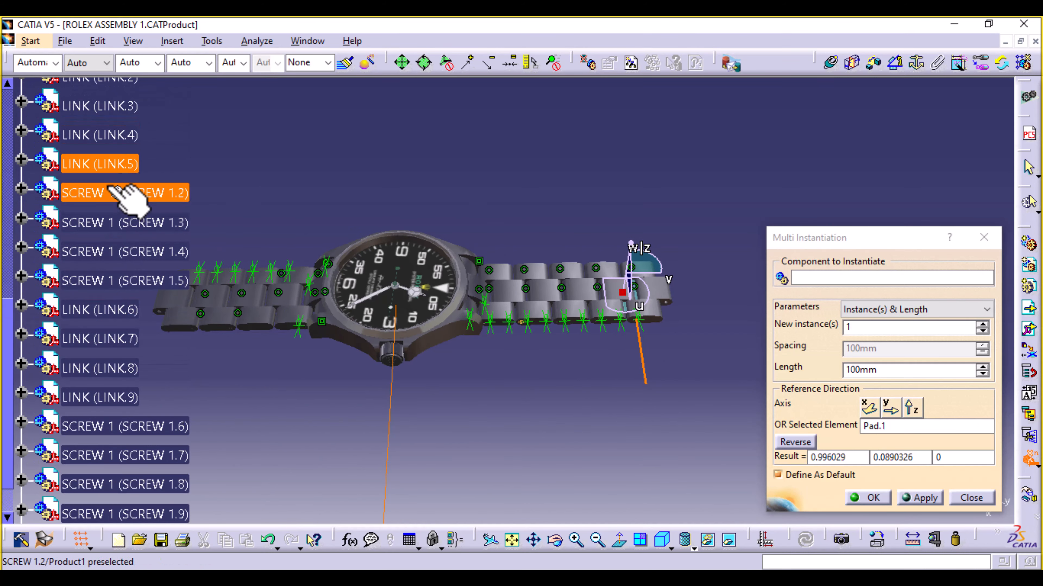
pyautogui.click(121, 168)
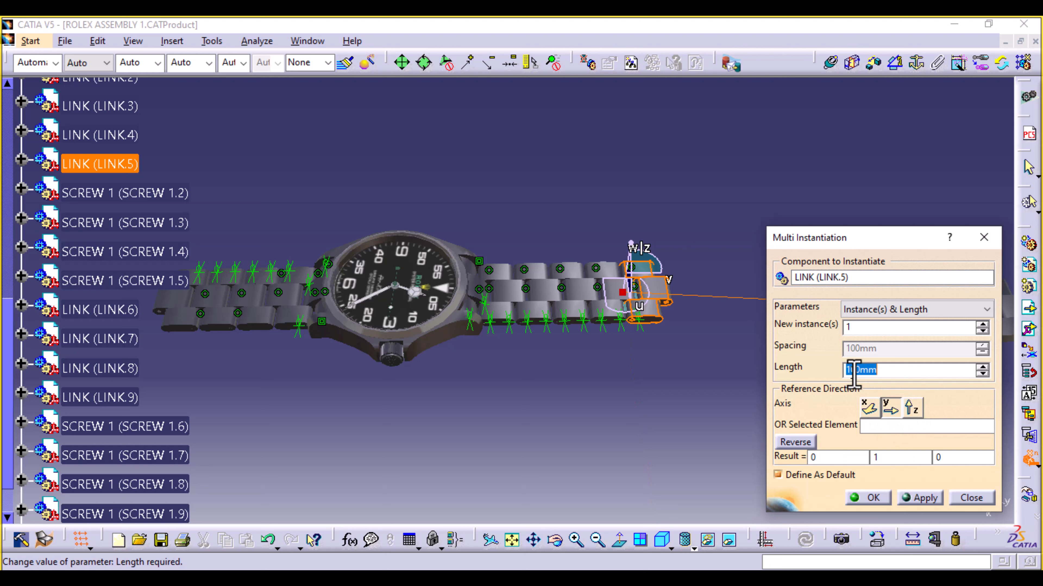
pyautogui.write('0')
pyautogui.click(862, 328)
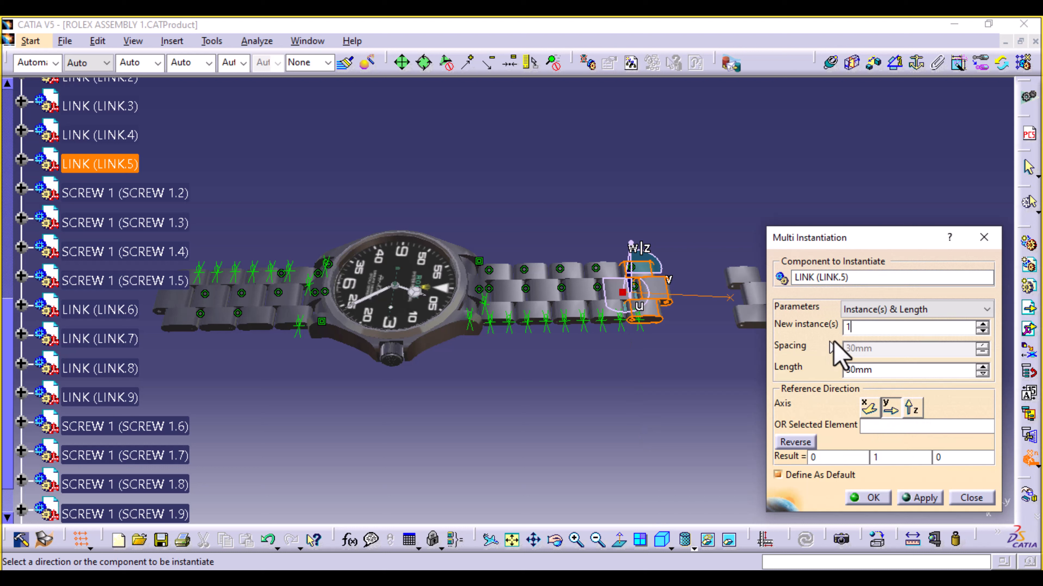
pyautogui.click(871, 497)
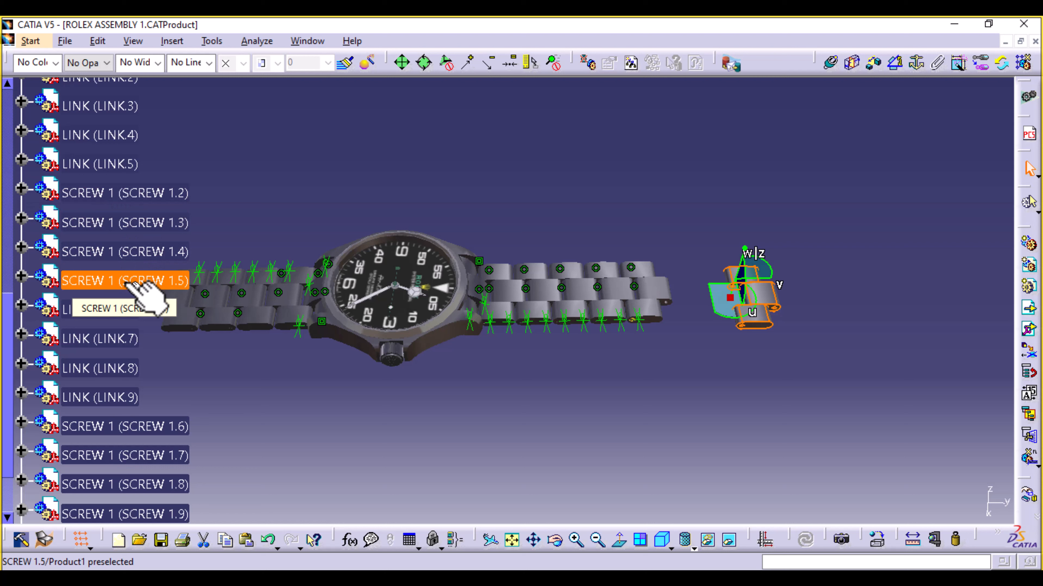
# Create one new instance of SCREW 1.5 with a length of 20 mm along the Y axis, and detach the compass from it.
pyautogui.click(136, 287)
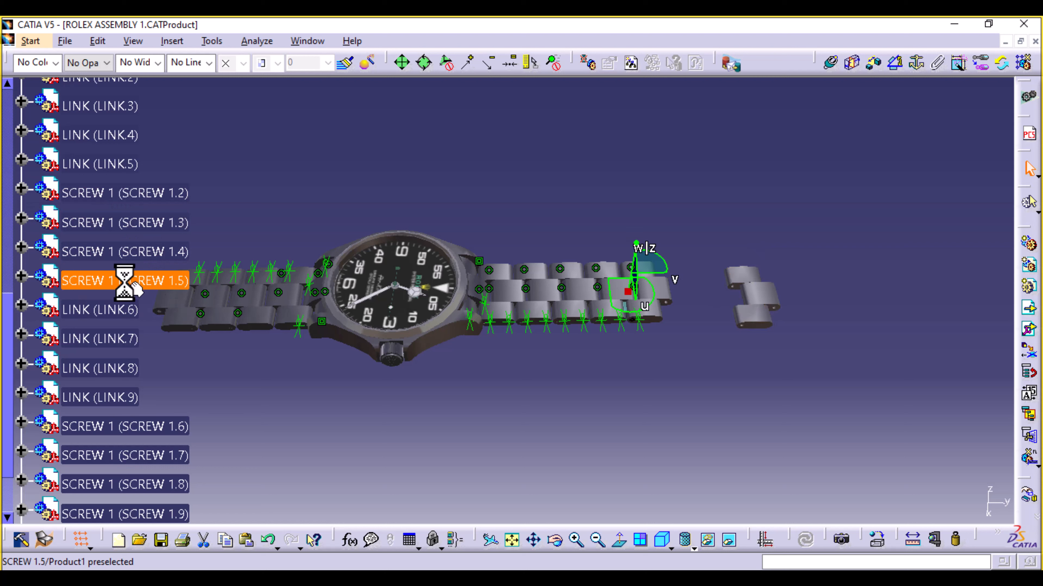
pyautogui.click(134, 286)
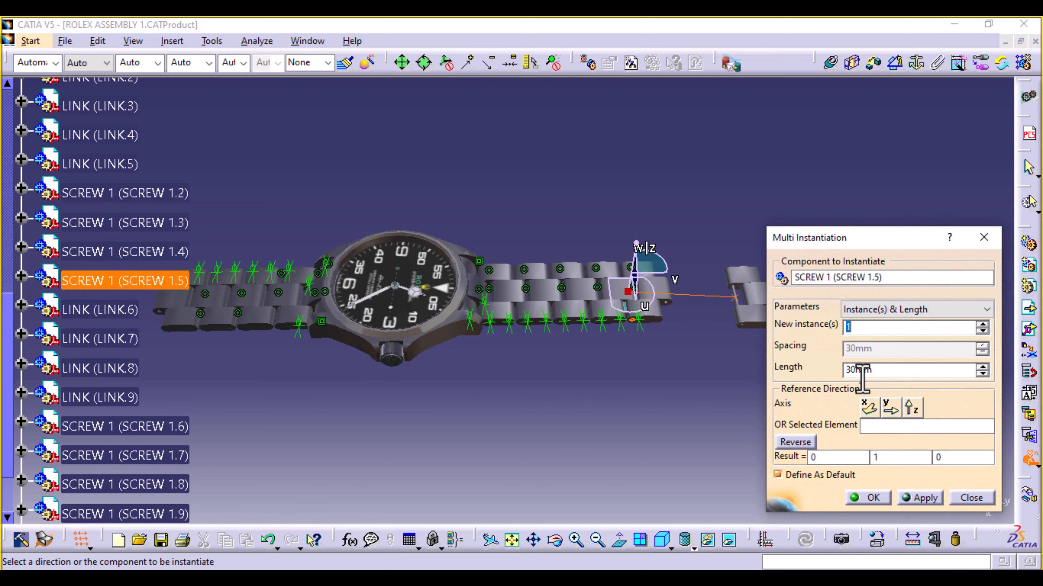
pyautogui.click(856, 370)
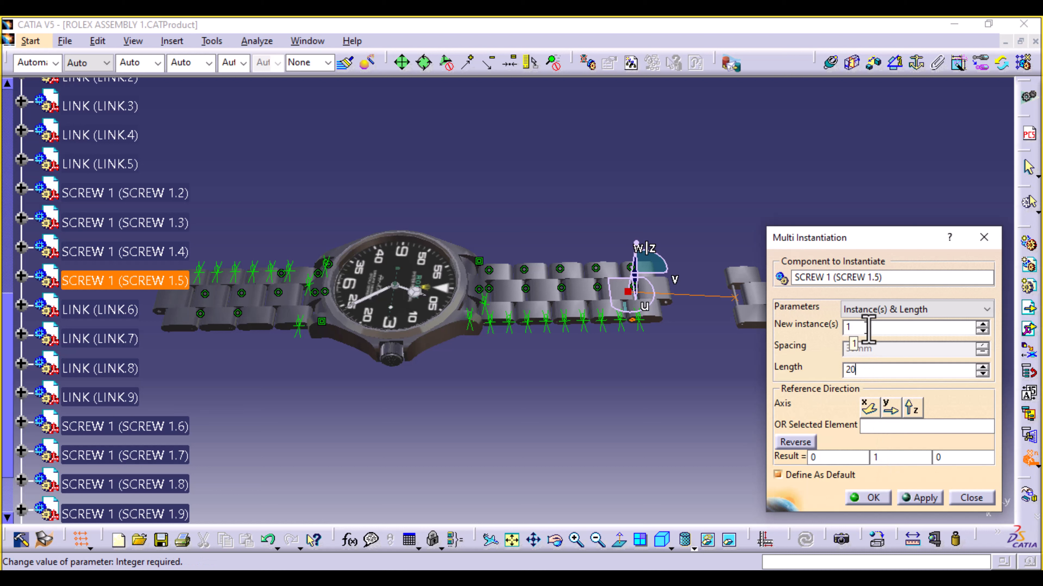
pyautogui.click(870, 498)
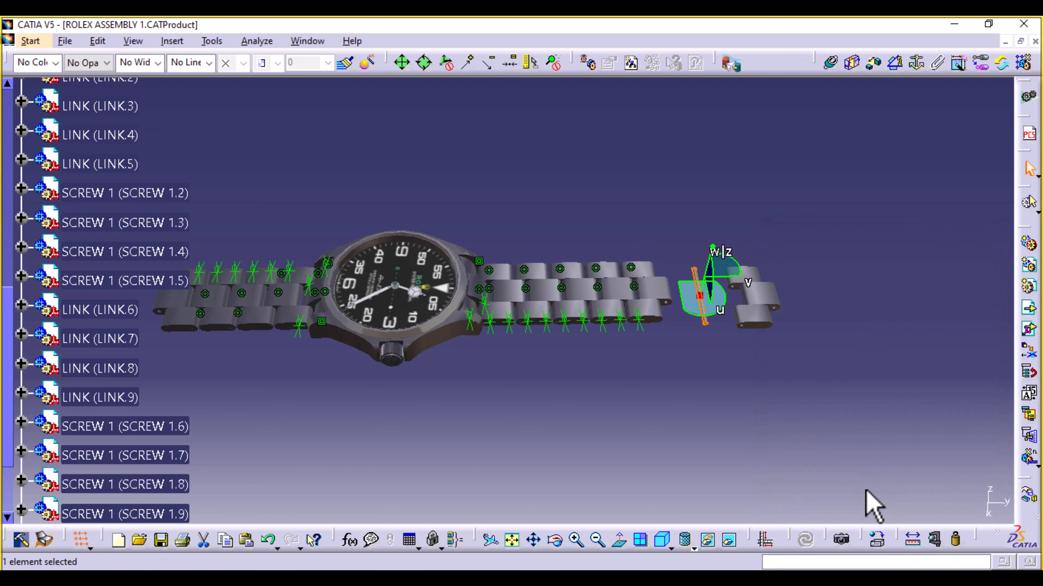
pyautogui.click(803, 455)
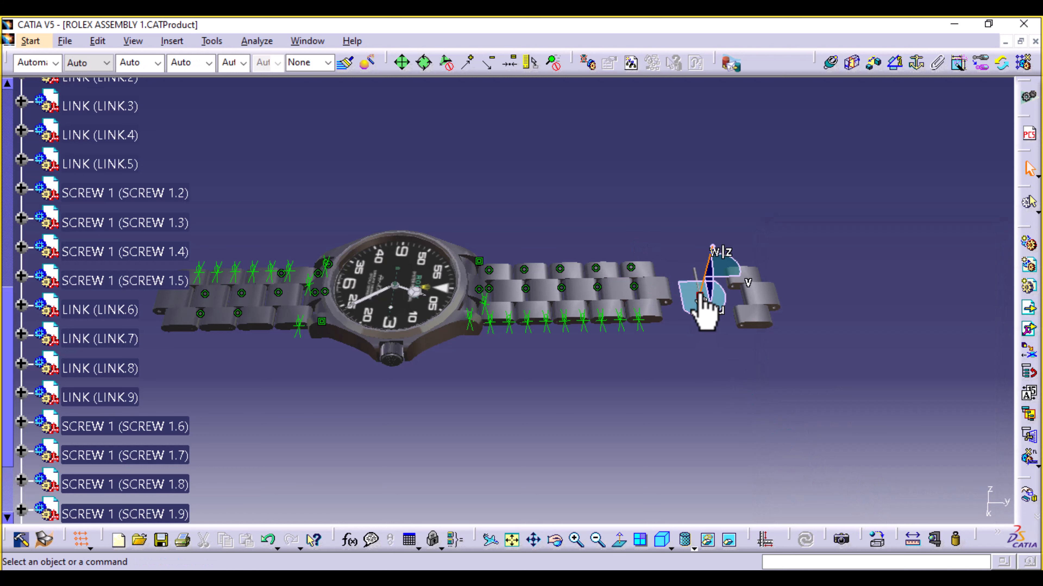
pyautogui.moveTo(699, 297); pyautogui.dragTo(741, 205)
# Add a coincidence constraint between the new screw's axis and the pin hole in the attached end link, LINK.5.
pyautogui.moveTo(733, 421); pyautogui.dragTo(442, 433, button='middle')
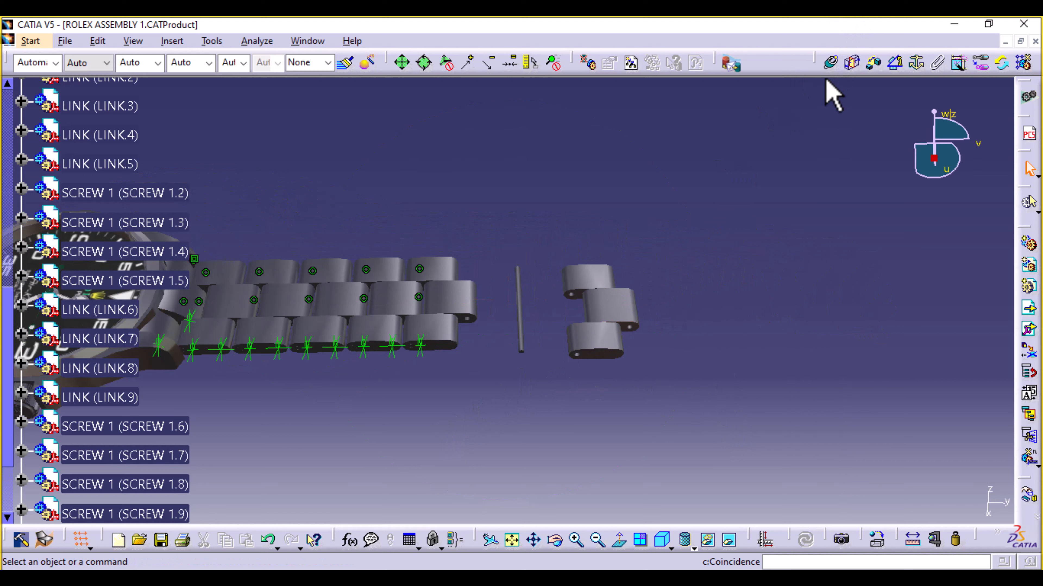
pyautogui.click(830, 63)
pyautogui.click(520, 308)
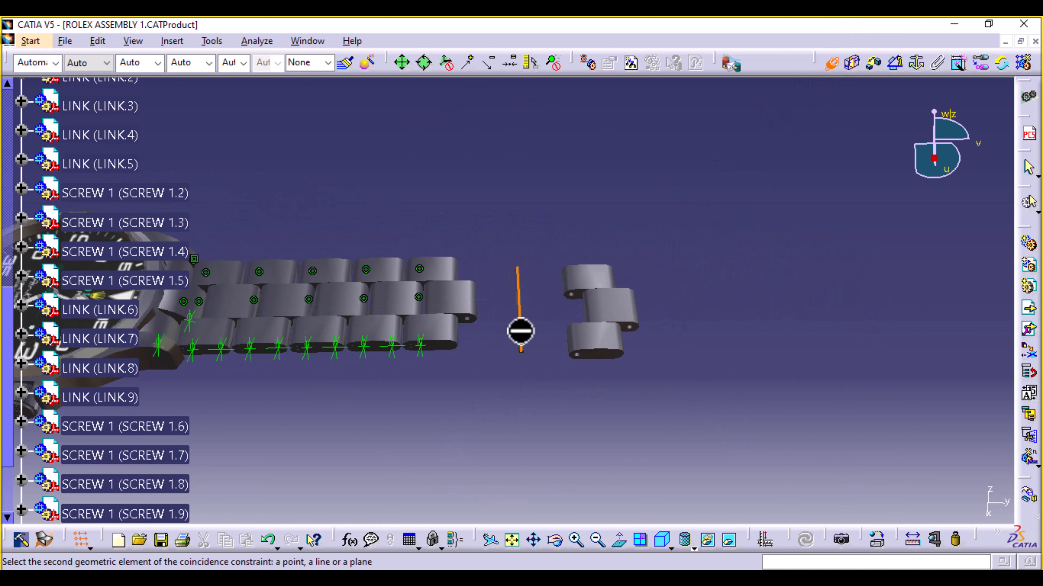
pyautogui.moveTo(519, 394); pyautogui.dragTo(493, 283, button='middle')
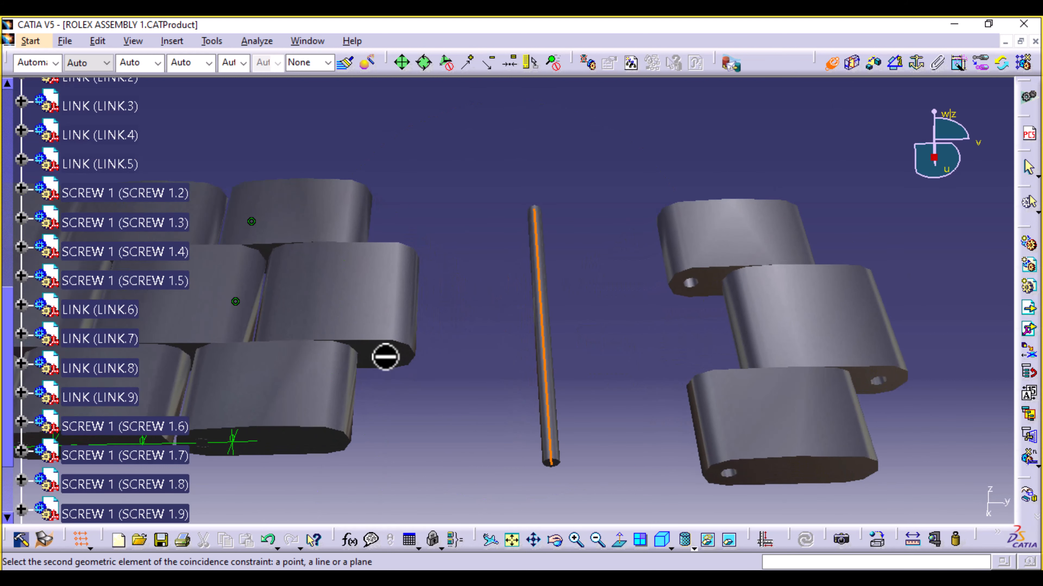
pyautogui.click(405, 362)
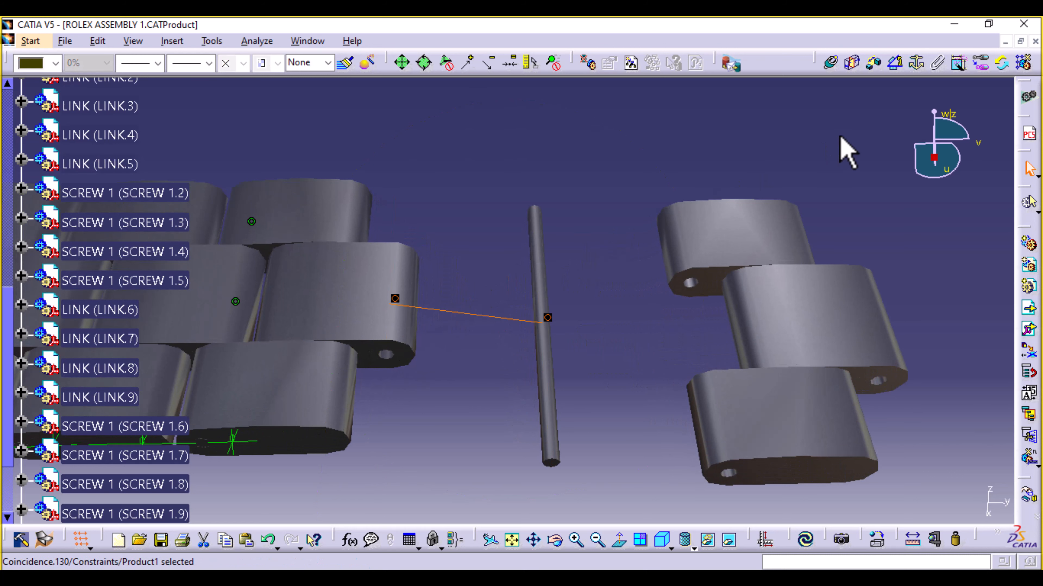
# Align the new screw's axis with the pin hole of the loose new link using a coincidence constraint.
pyautogui.click(831, 67)
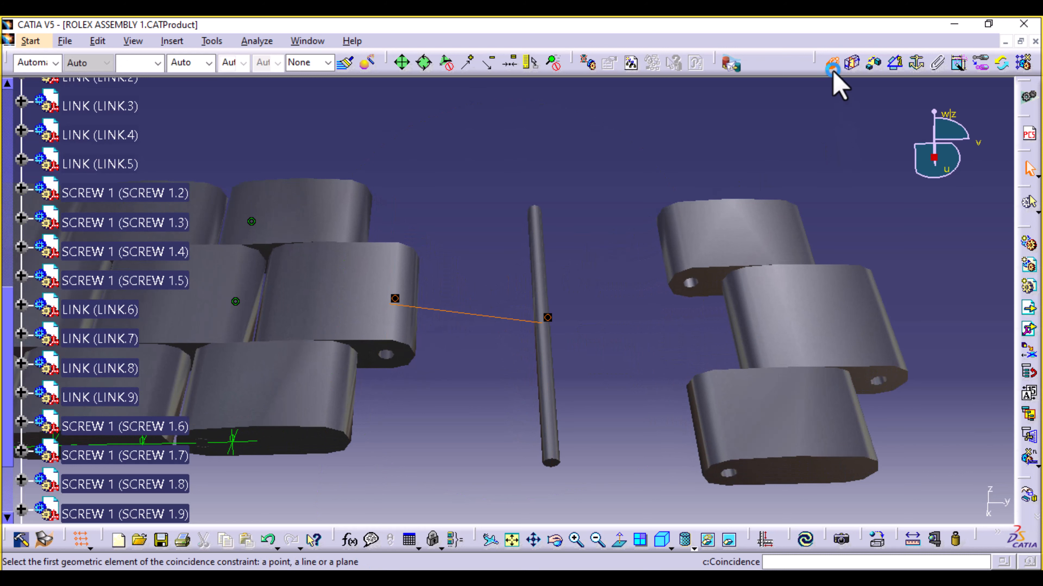
pyautogui.click(544, 394)
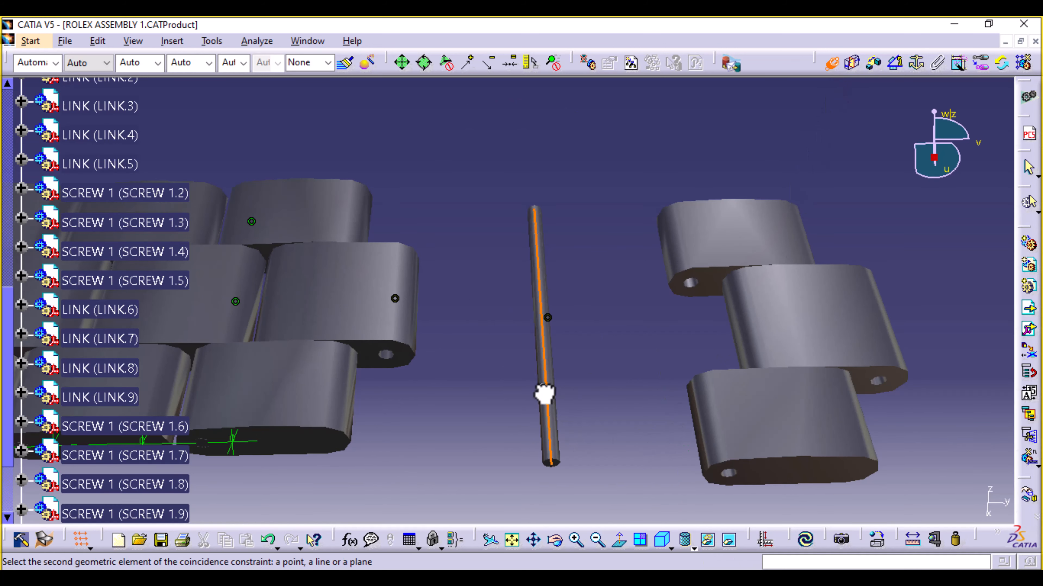
pyautogui.click(698, 287)
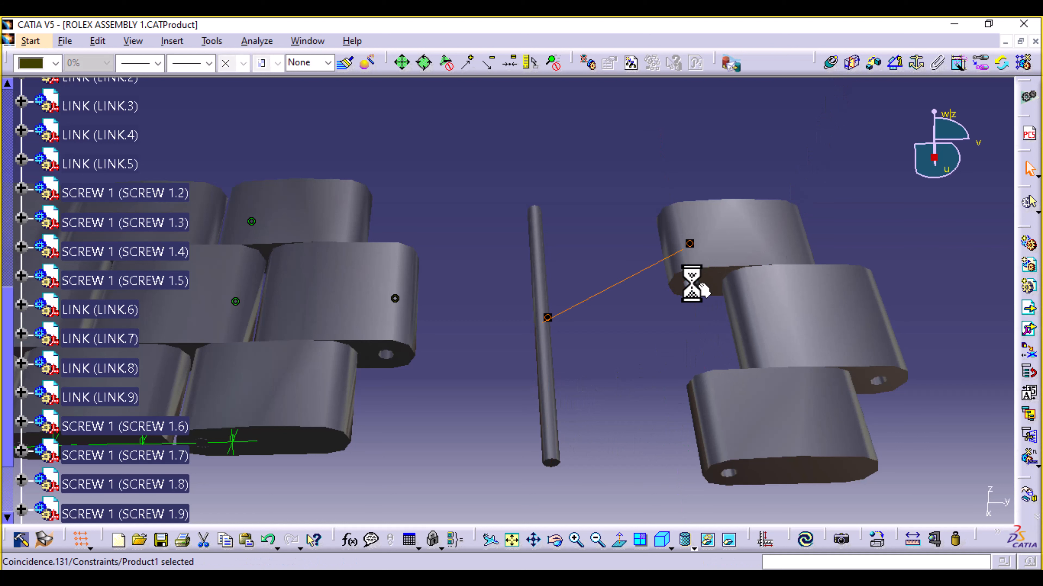
# Constrain the new screw's end face to the side face of LINK.5 with a 0 mm offset.
pyautogui.click(873, 63)
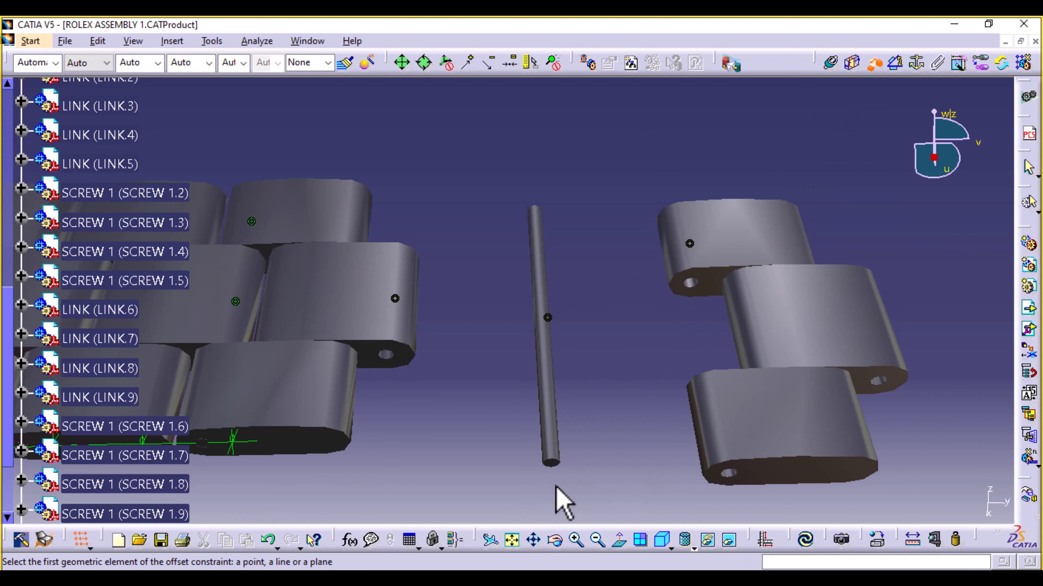
pyautogui.click(551, 463)
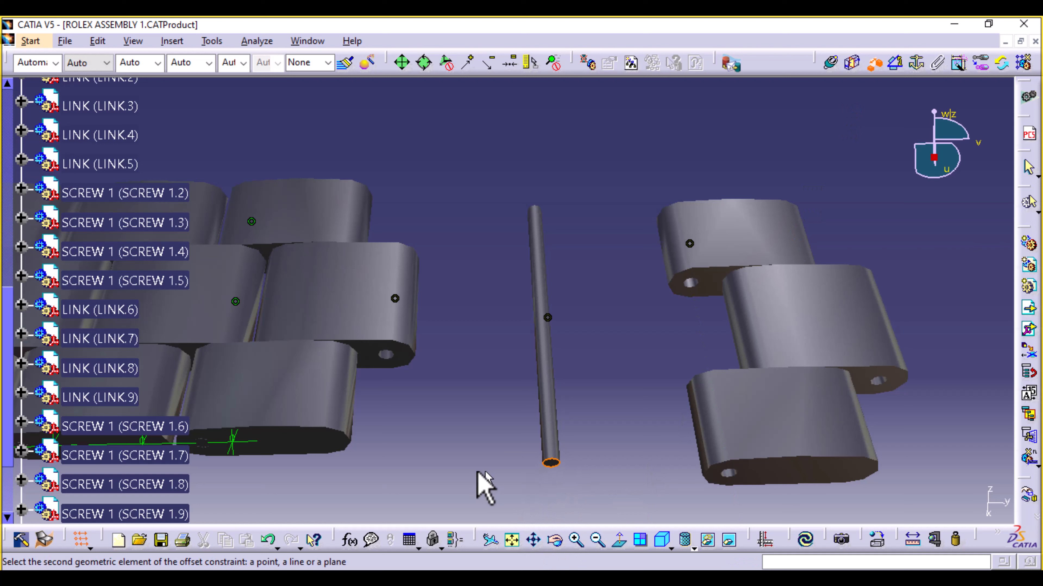
pyautogui.click(307, 440)
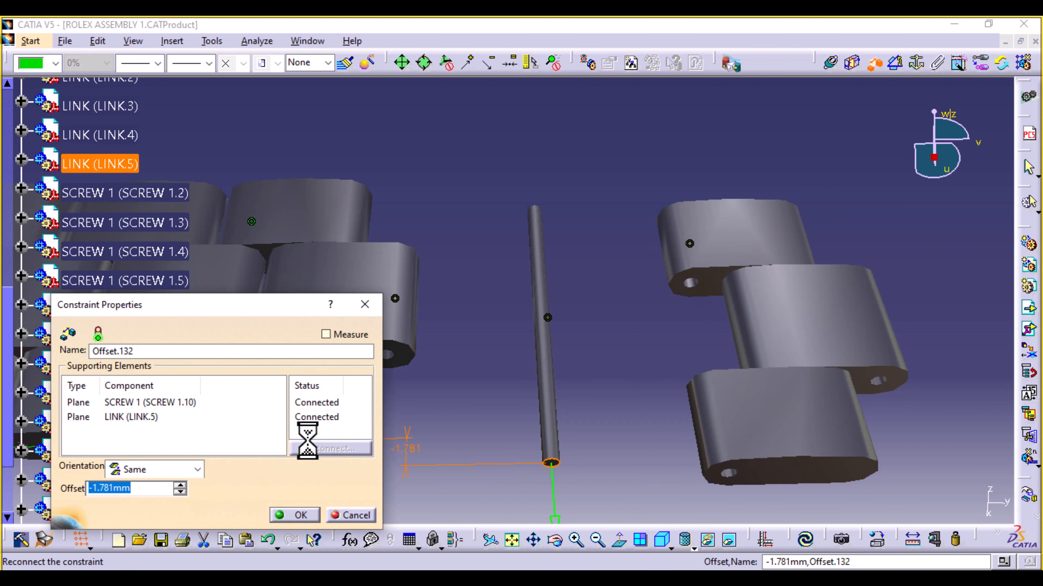
pyautogui.press('Return')
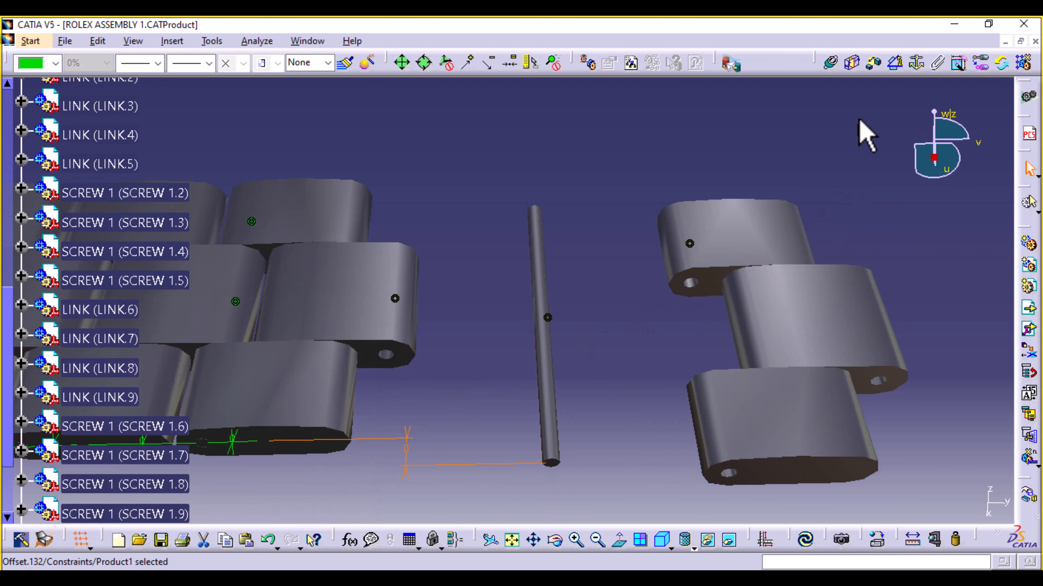
# Constrain the new screw's end face to the side face of LINK.10 with a 0 mm offset and update the assembly.
pyautogui.click(874, 65)
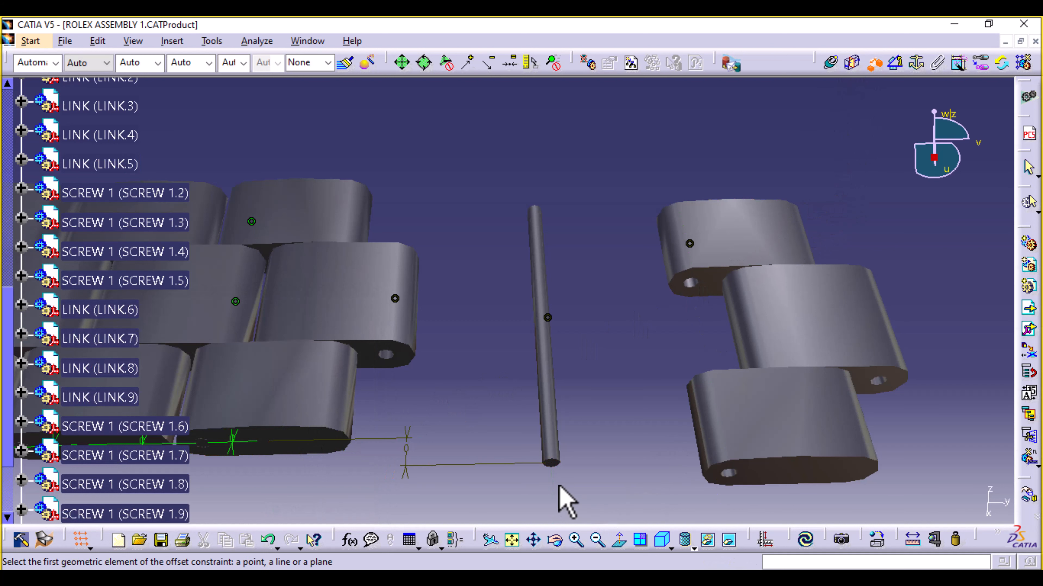
pyautogui.click(551, 463)
pyautogui.click(761, 472)
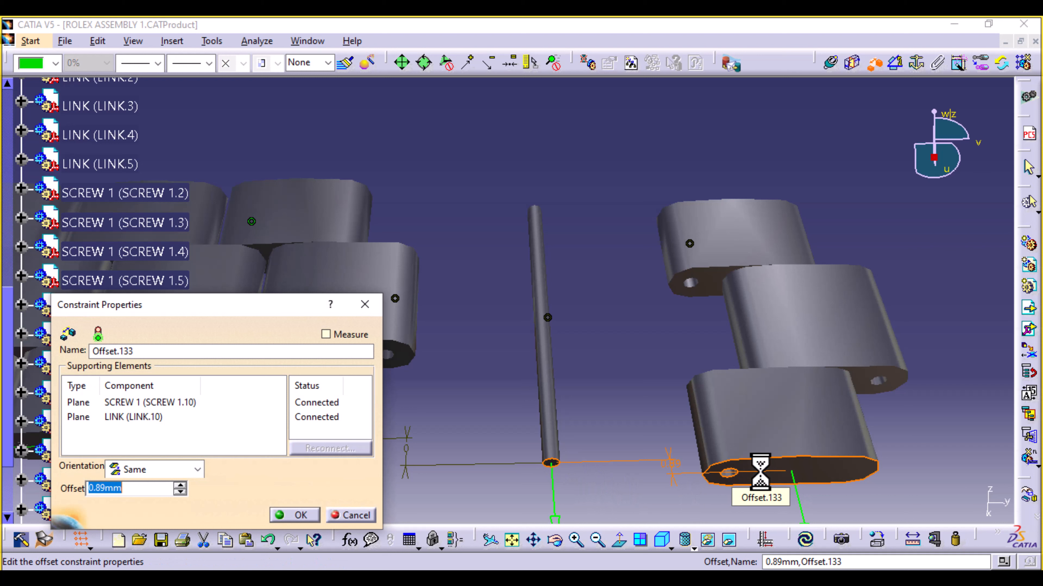
pyautogui.write('0')
pyautogui.press('Return')
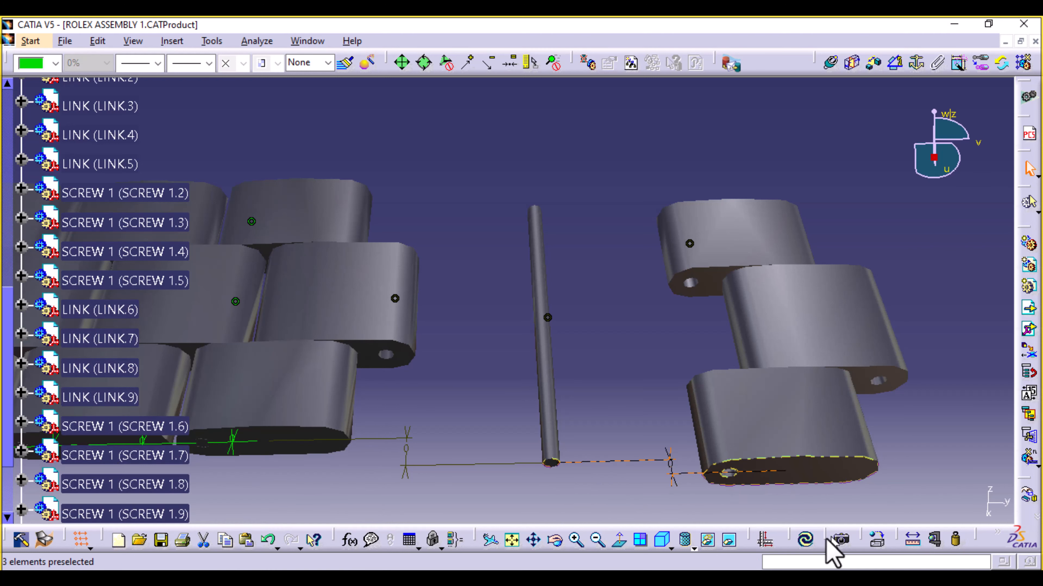
pyautogui.click(800, 543)
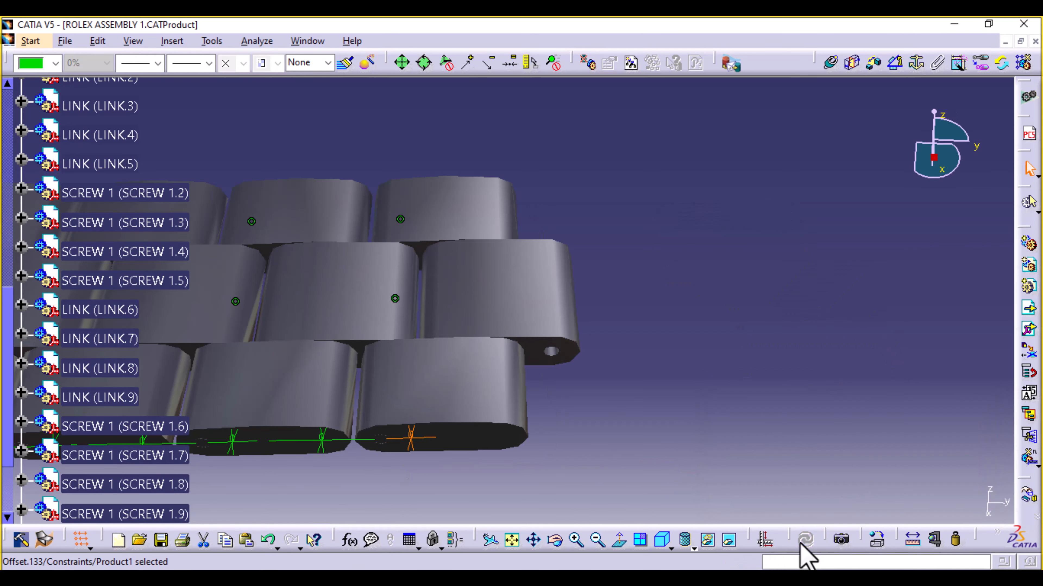
# Create one new instance of LINK.9 on the bracelet's opposite side, with a length of 30 mm along the reversed Y axis.
pyautogui.moveTo(792, 199); pyautogui.dragTo(796, 415, button='middle')
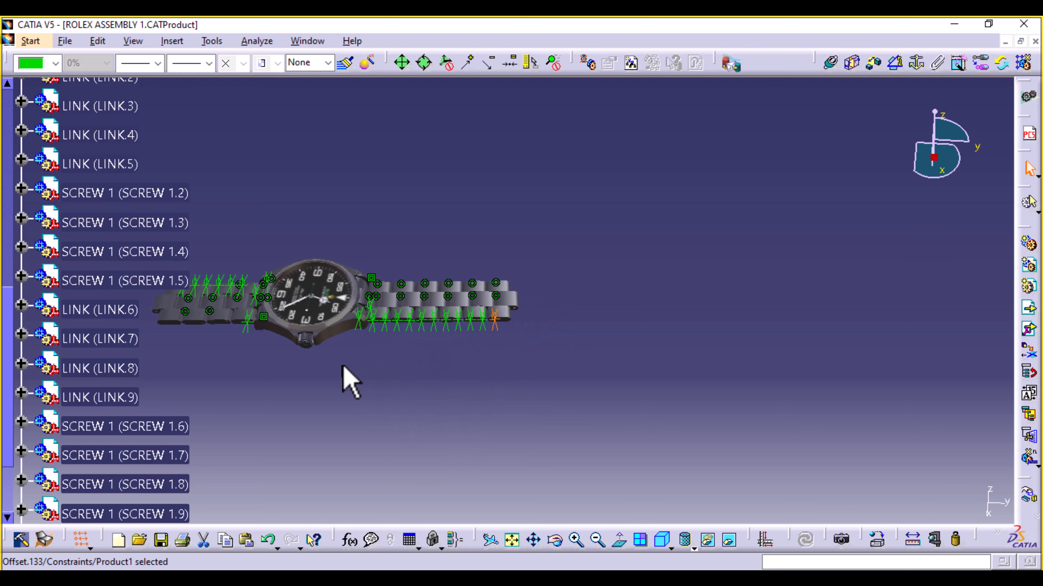
pyautogui.moveTo(343, 366); pyautogui.dragTo(737, 431, button='middle')
pyautogui.moveTo(667, 450); pyautogui.dragTo(543, 136, button='middle')
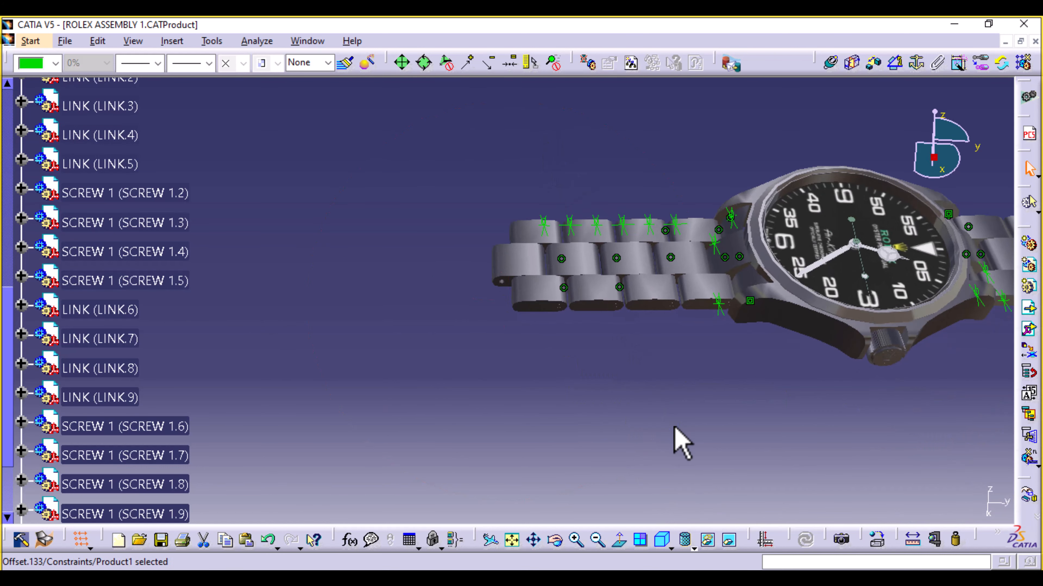
pyautogui.moveTo(670, 421); pyautogui.dragTo(495, 430, button='middle')
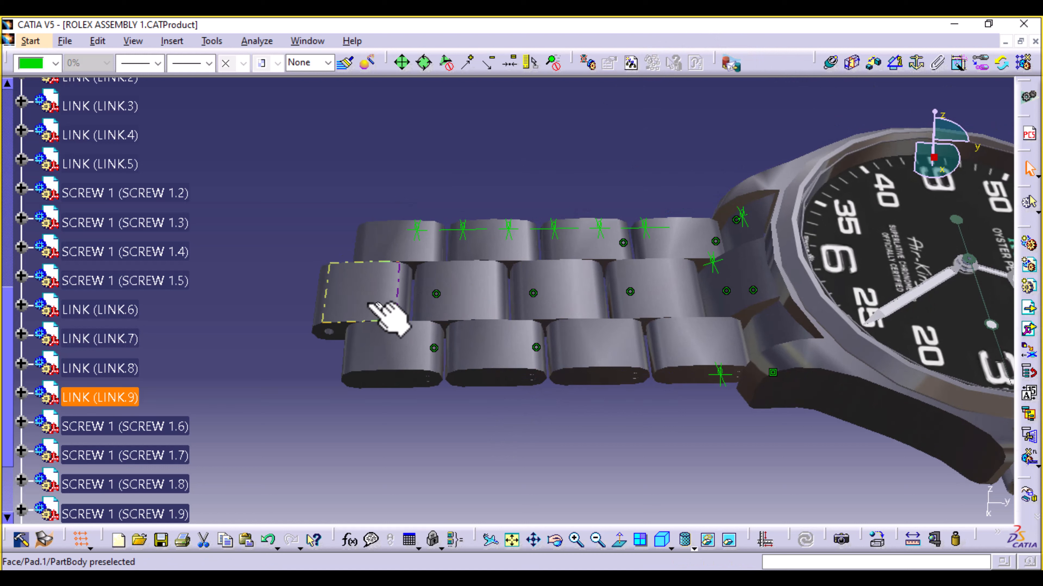
pyautogui.click(382, 353)
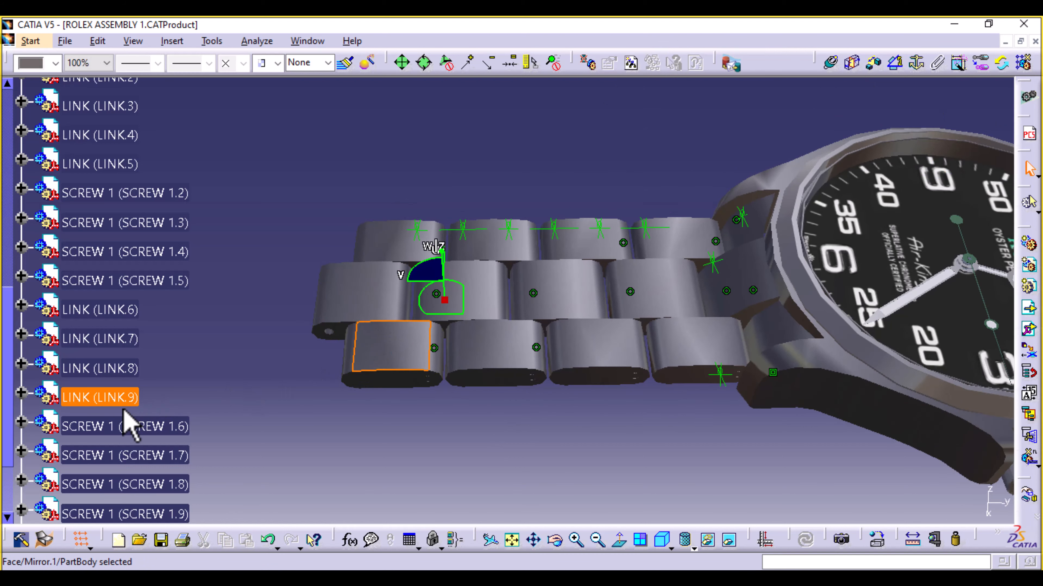
pyautogui.keyDown('ctrl'); pyautogui.click(115, 398); pyautogui.keyUp('ctrl')
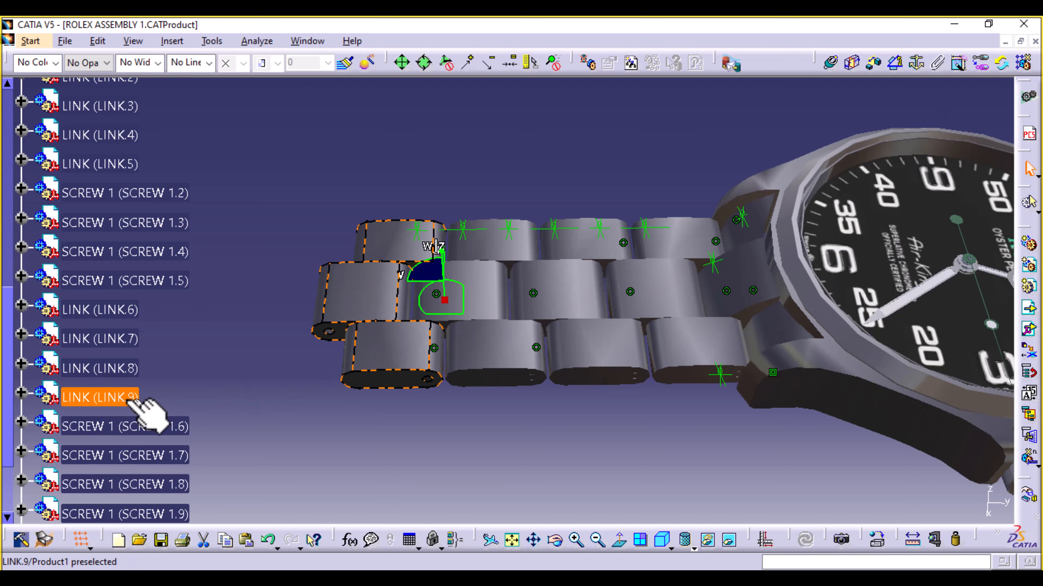
pyautogui.hotkey('ctrl', 'e')
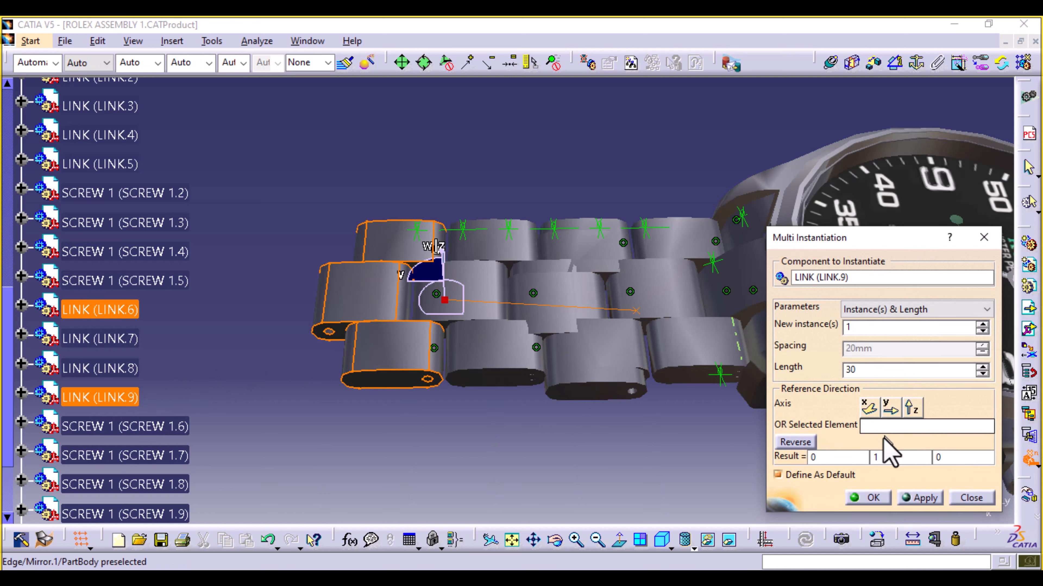
pyautogui.click(889, 409)
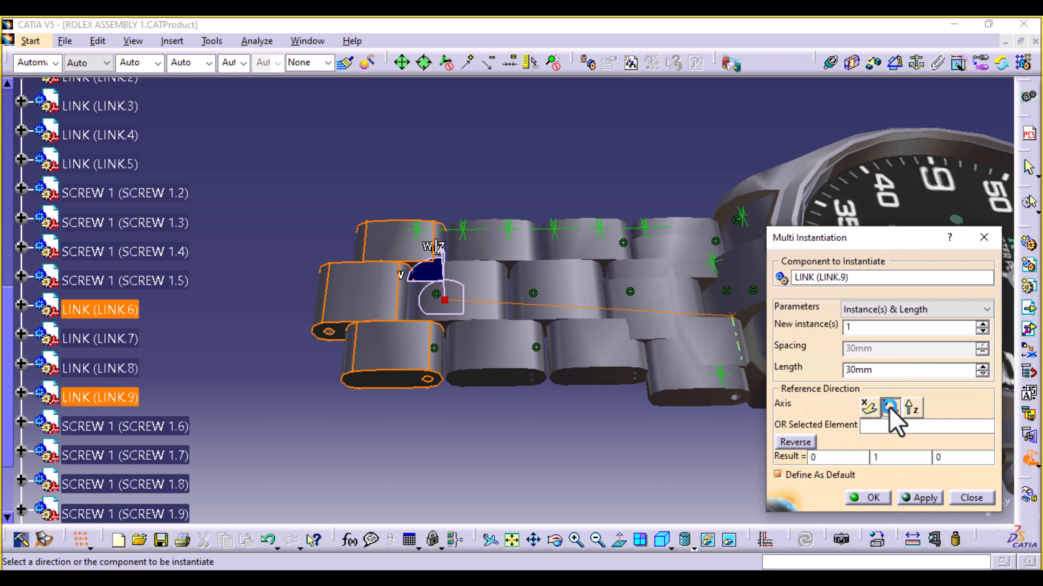
pyautogui.click(794, 442)
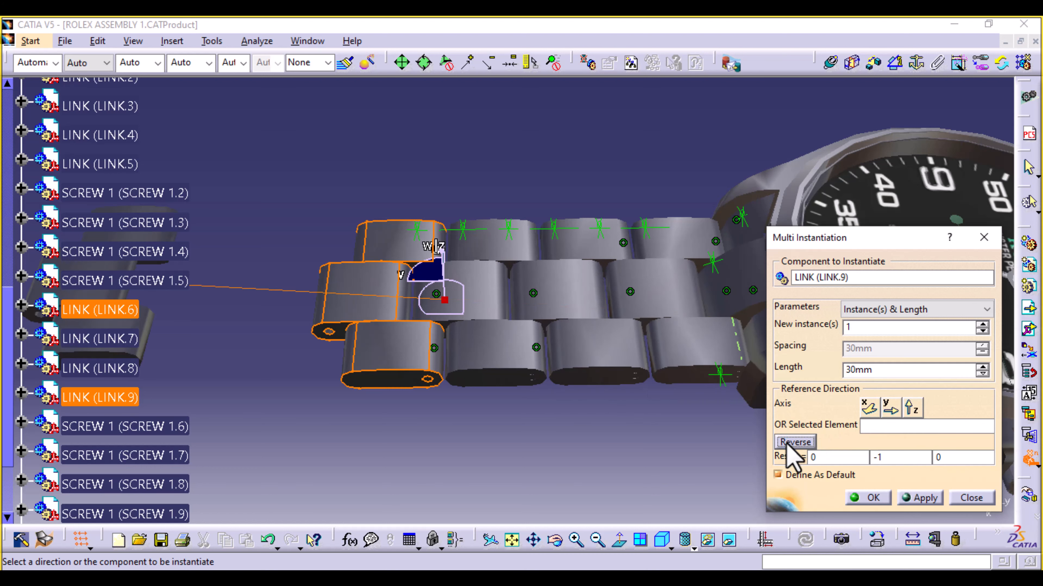
pyautogui.moveTo(633, 449); pyautogui.dragTo(675, 400, button='middle')
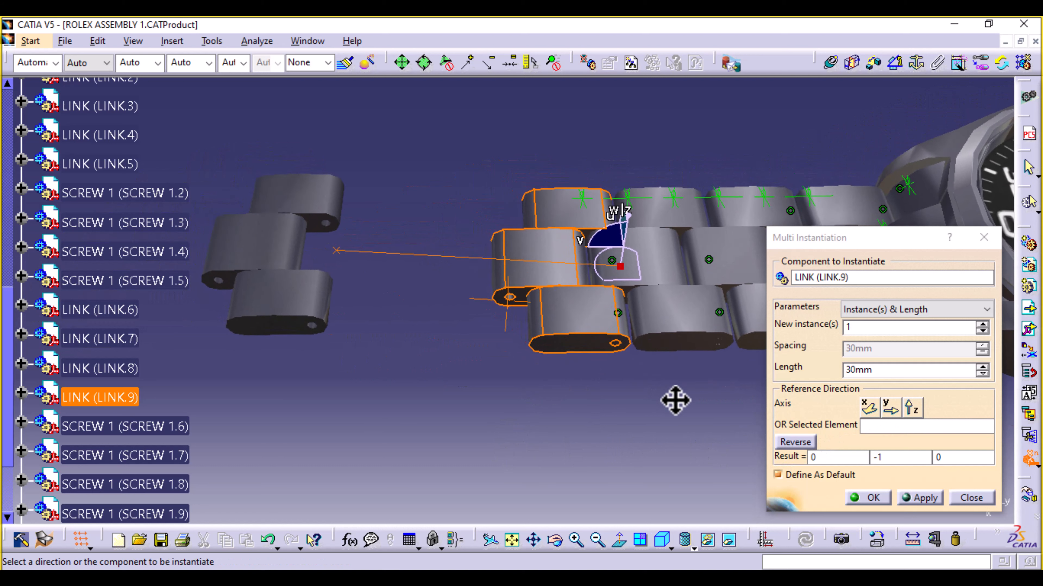
pyautogui.click(874, 497)
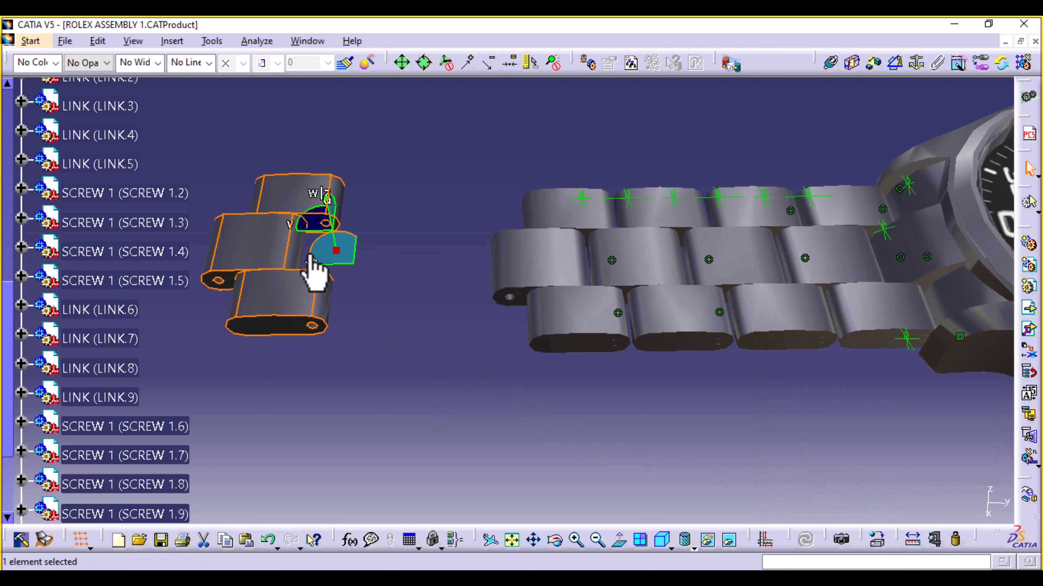
pyautogui.click(417, 340)
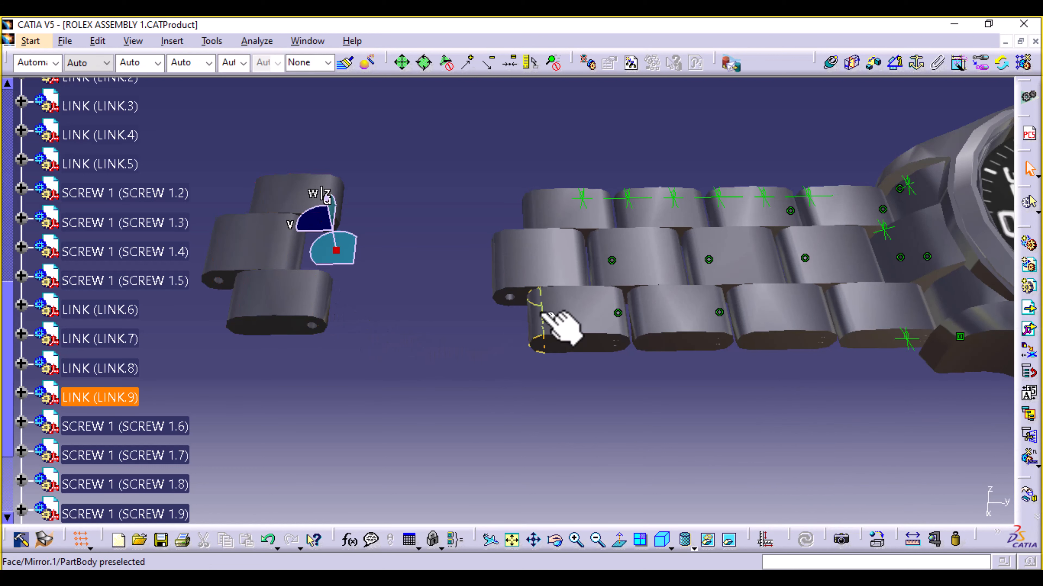
# Create one new instance of SCREW 1.9 with a length of 20 mm along the negative Y direction, and detach the compass from it.
pyautogui.scroll(-5, 214, 434)
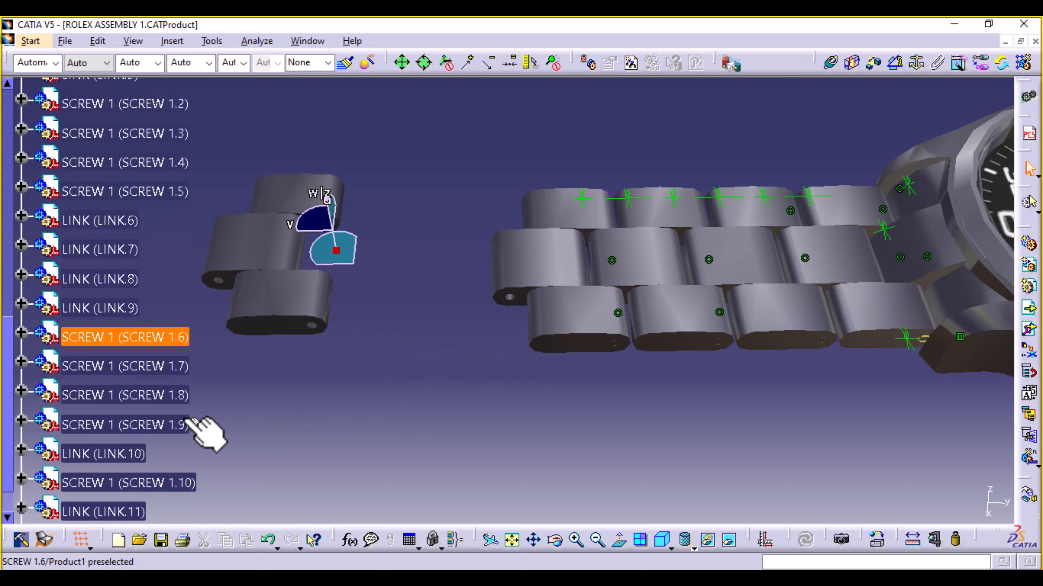
pyautogui.click(152, 378)
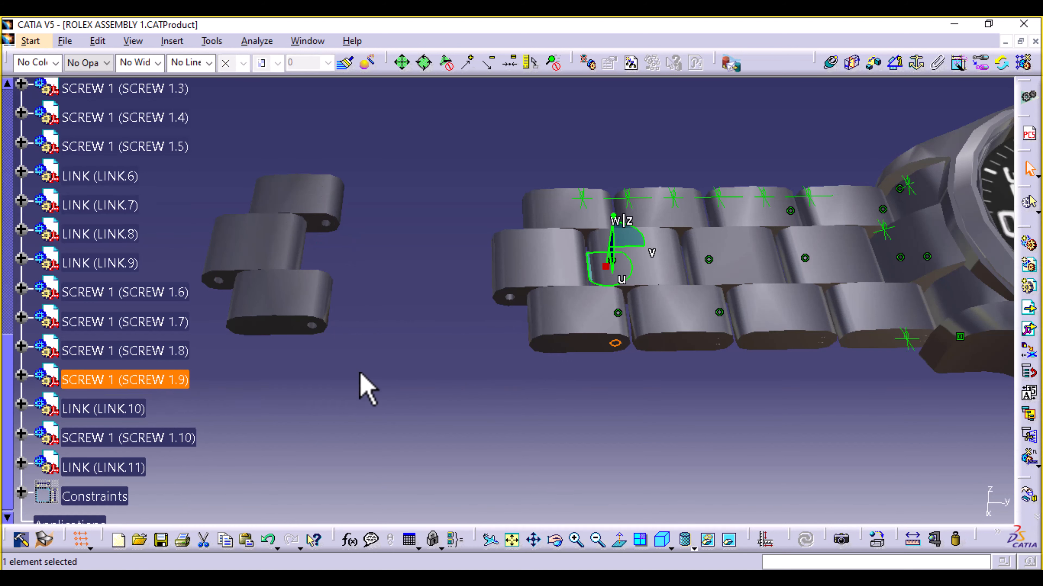
pyautogui.hotkey('ctrl', 'e')
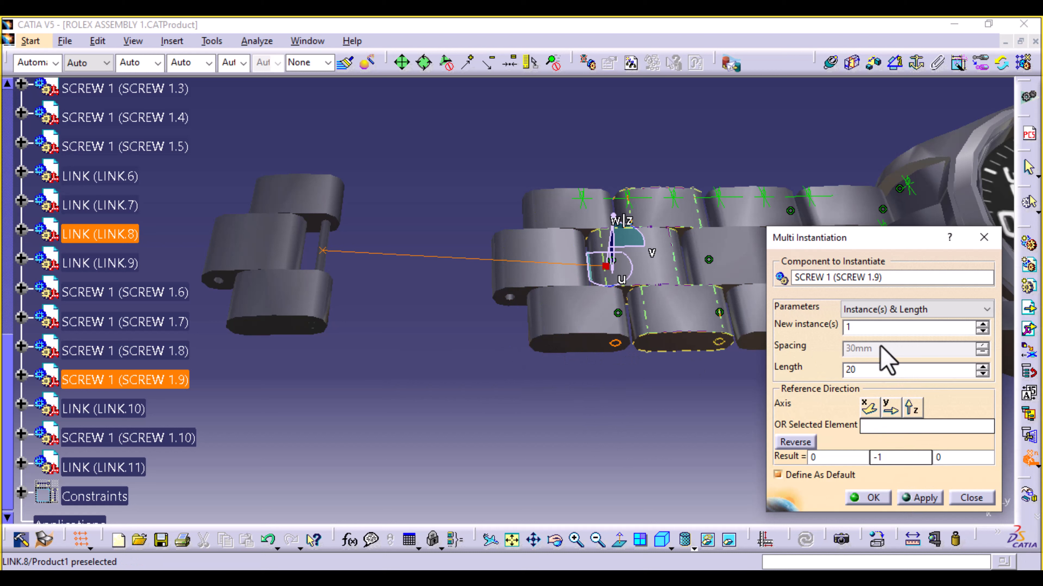
pyautogui.click(878, 496)
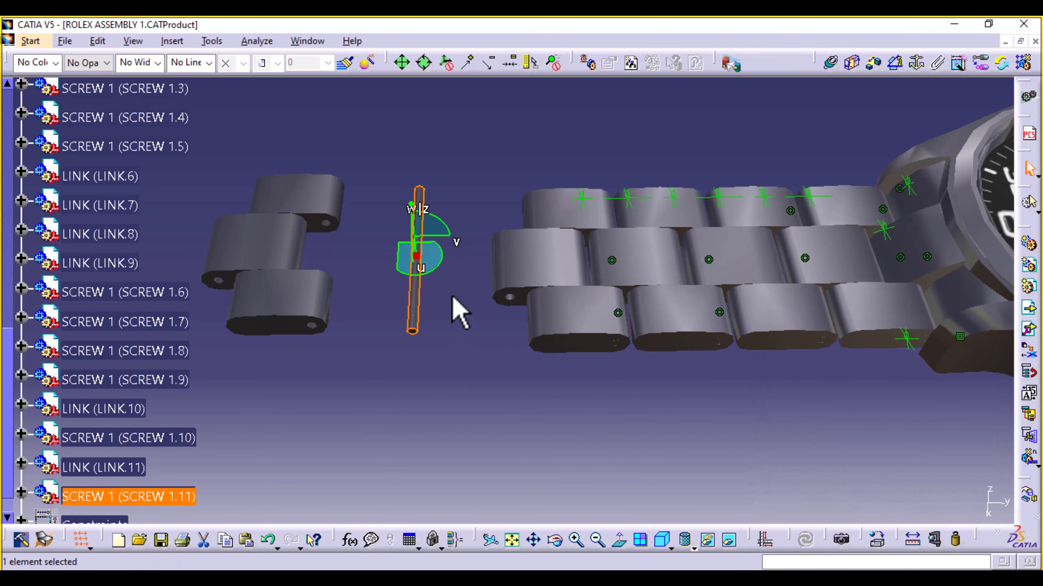
pyautogui.moveTo(416, 256); pyautogui.dragTo(503, 186)
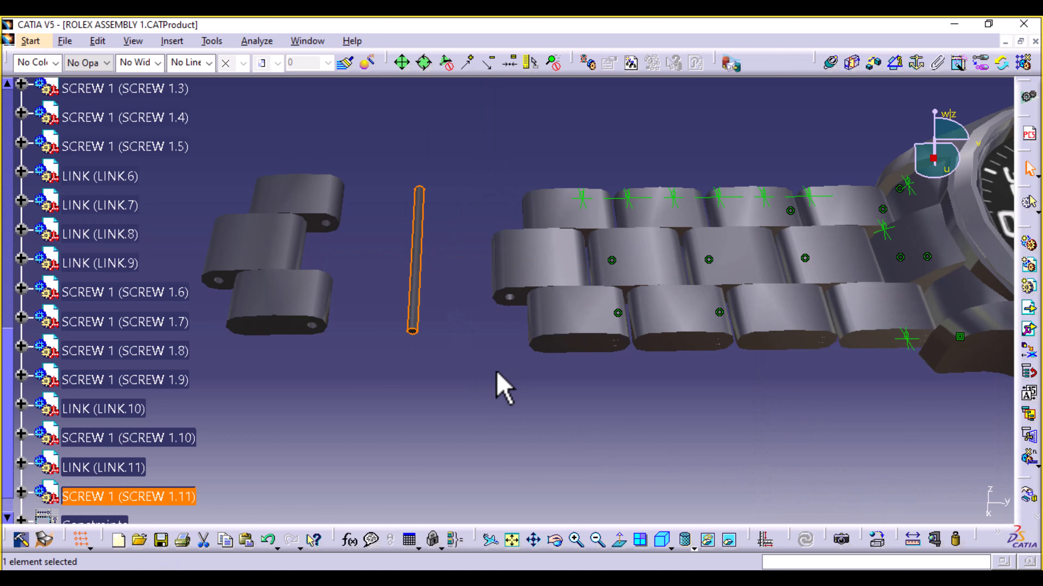
# Add a coincidence constraint between the new screw's axis and the free pin hole of the attached end link, LINK.9.
pyautogui.moveTo(496, 371); pyautogui.dragTo(727, 131, button='middle')
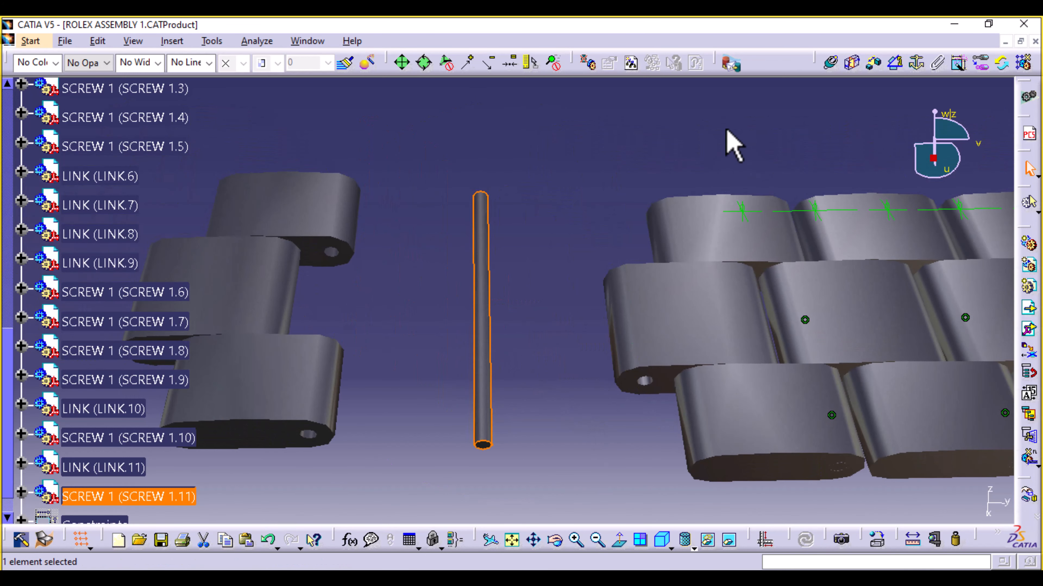
pyautogui.click(726, 130)
pyautogui.click(831, 65)
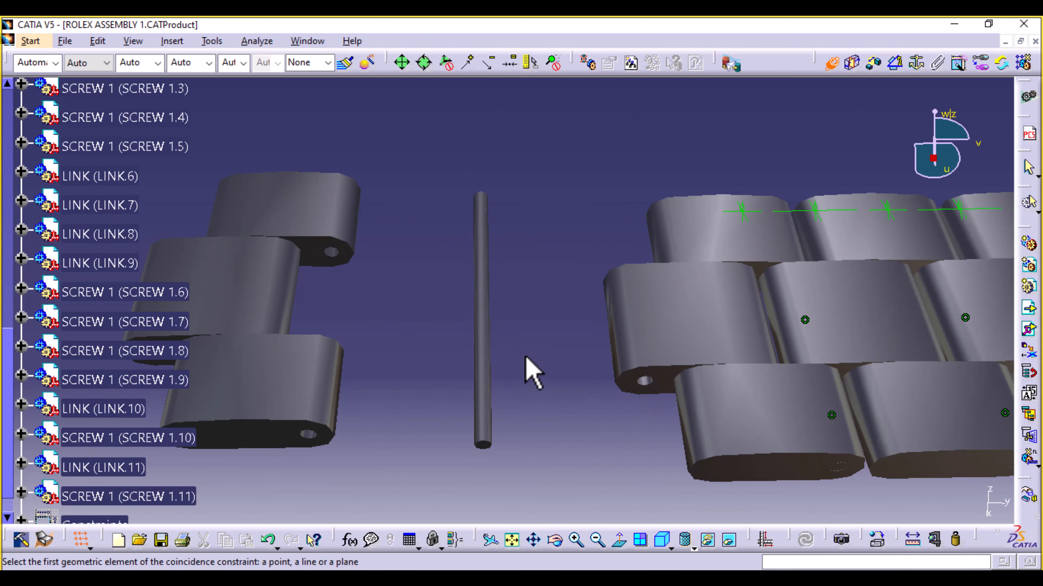
pyautogui.click(484, 368)
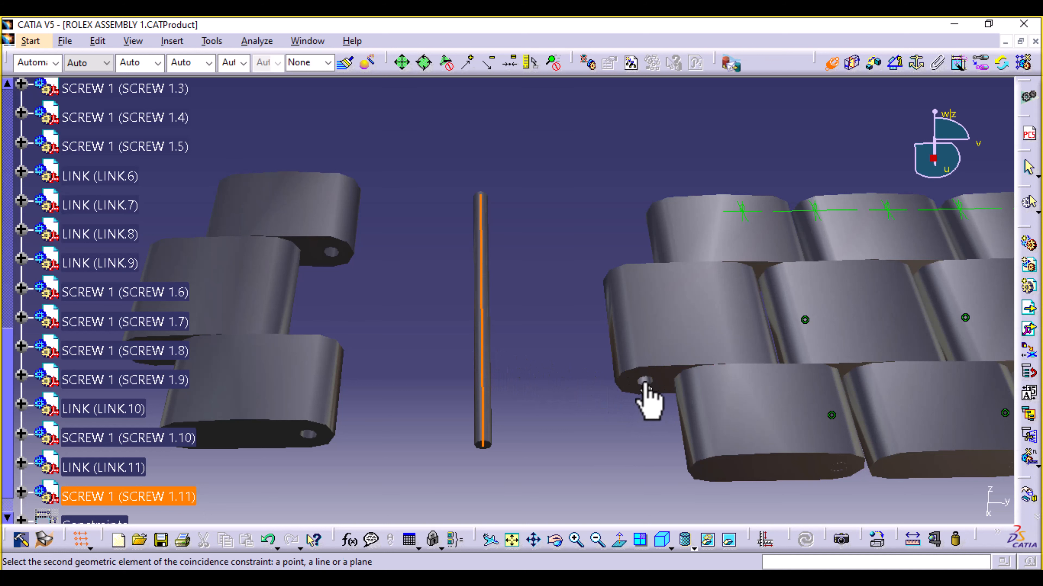
pyautogui.moveTo(651, 442); pyautogui.dragTo(559, 284, button='middle')
pyautogui.click(646, 283)
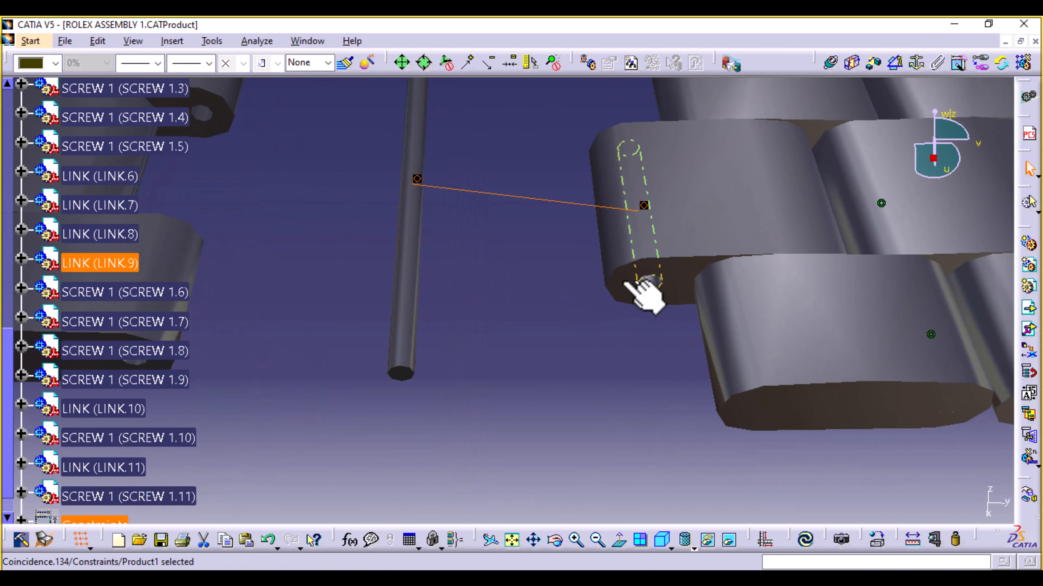
# Align the new screw's axis with the pin hole of the loose link, LINK.11, using a coincidence constraint.
pyautogui.click(830, 67)
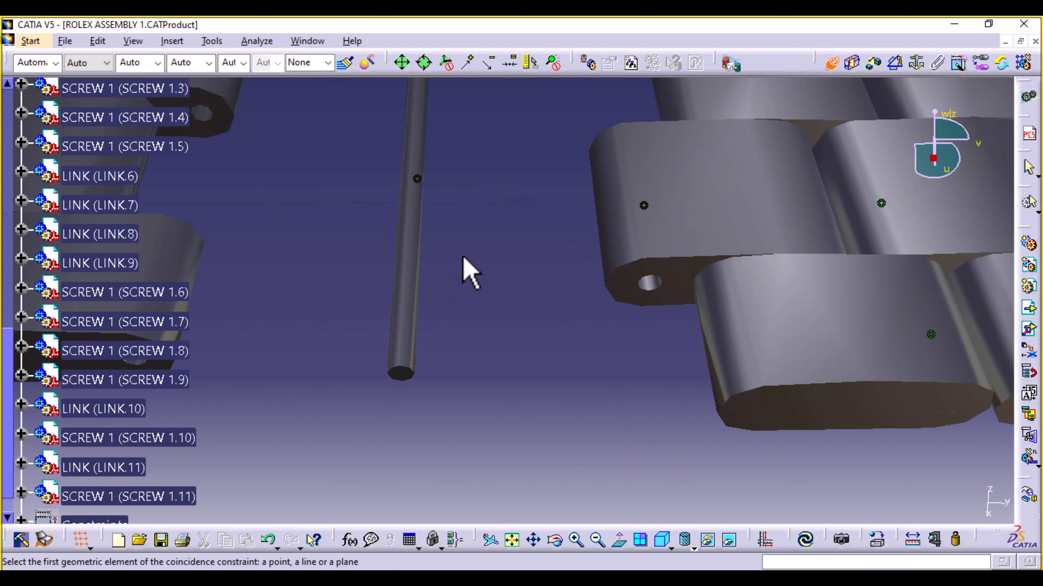
pyautogui.moveTo(466, 273); pyautogui.dragTo(619, 323, button='middle')
pyautogui.click(599, 327)
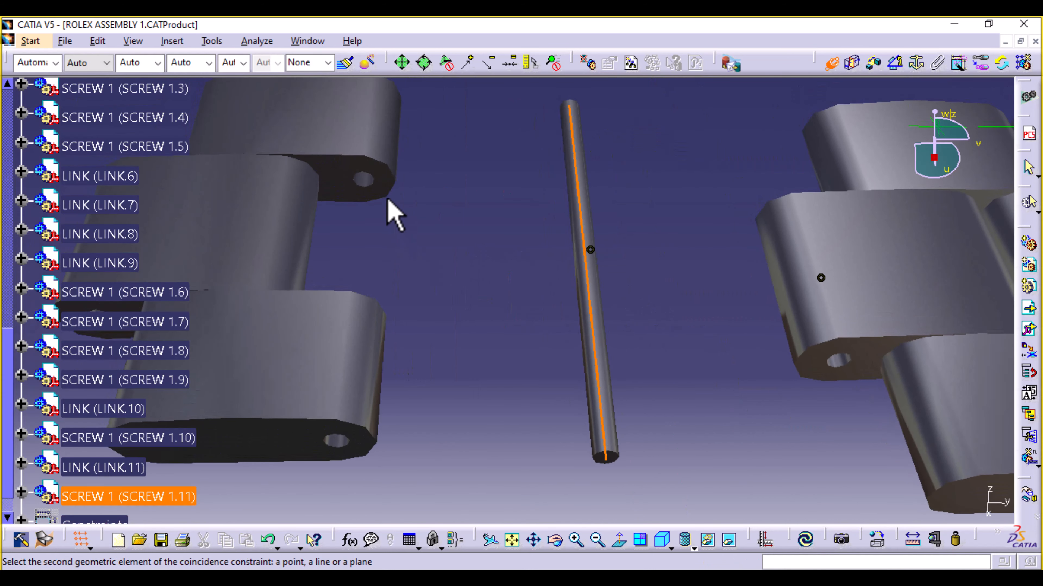
pyautogui.click(364, 181)
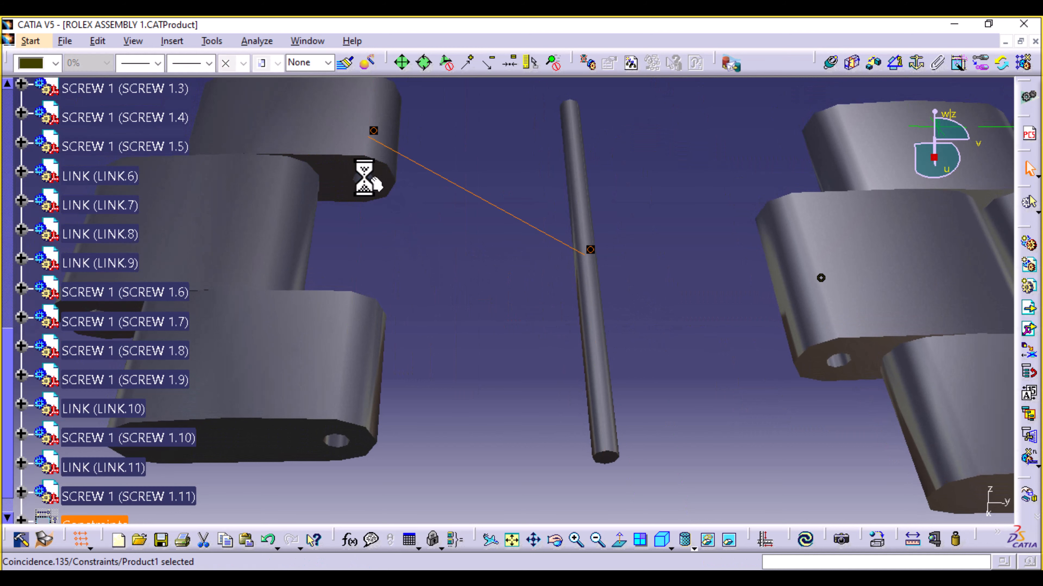
# Constrain the new screw's end face to the side face of LINK.9 with a 0 mm offset.
pyautogui.click(874, 64)
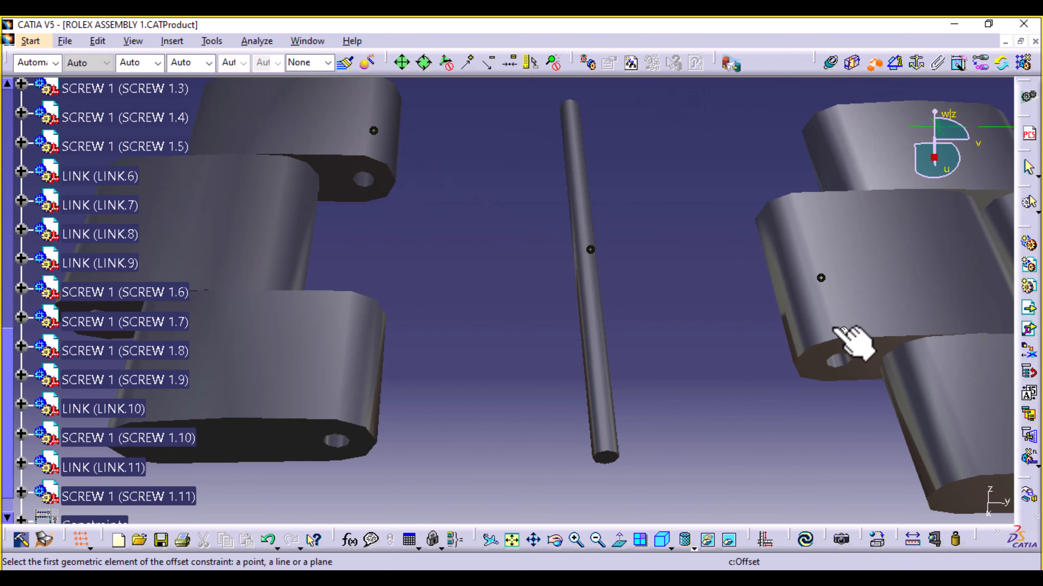
pyautogui.moveTo(846, 435); pyautogui.dragTo(784, 312, button='middle')
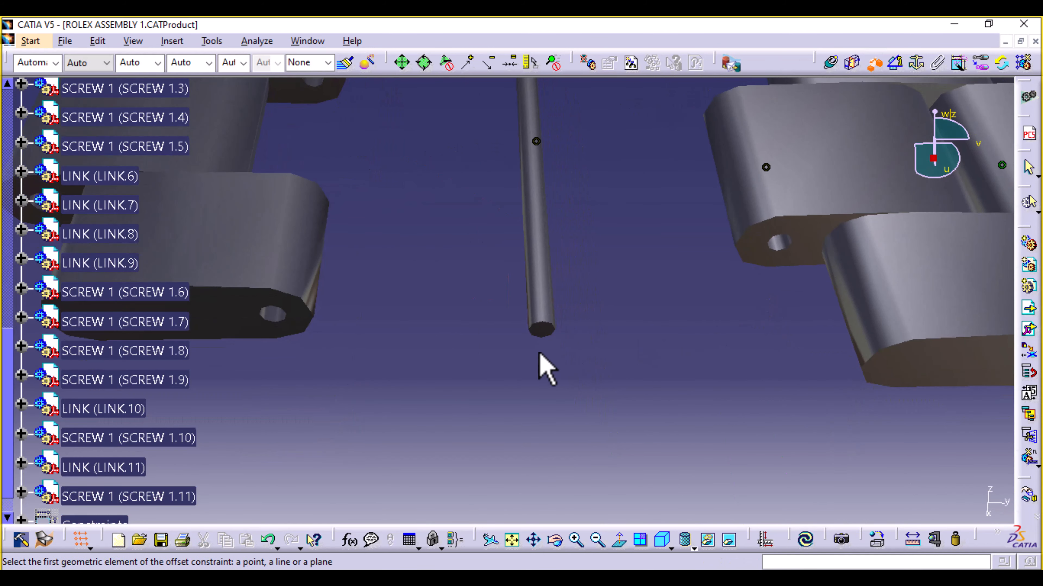
pyautogui.click(548, 332)
pyautogui.click(894, 369)
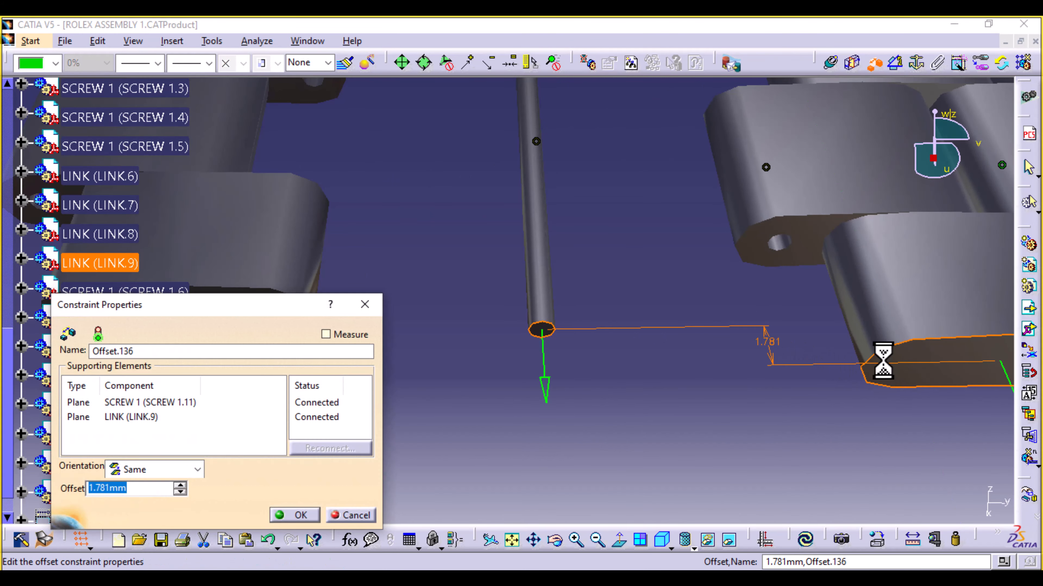
pyautogui.write('0')
pyautogui.press('Return')
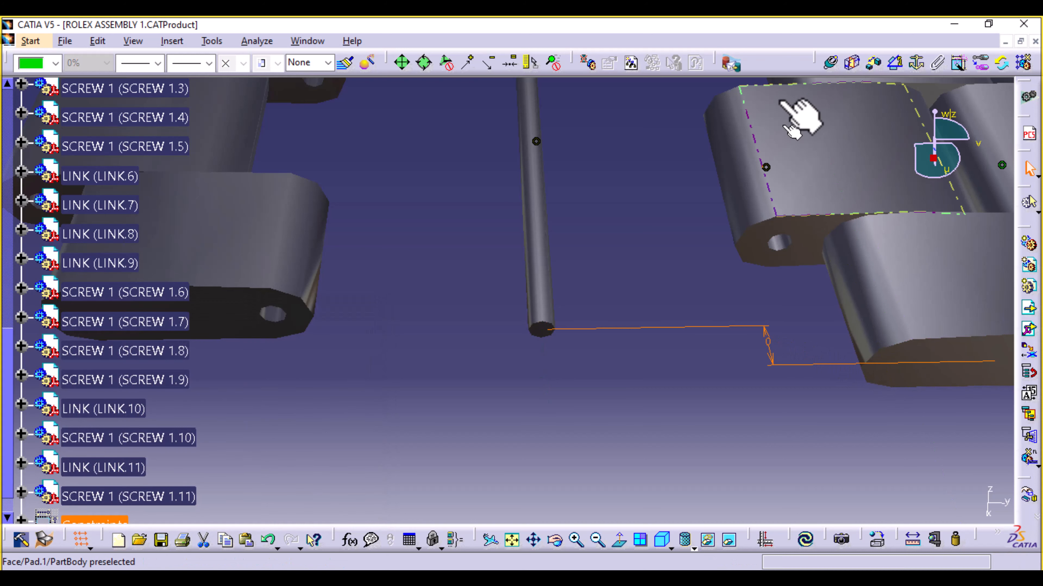
# Constrain the new screw's end face to the side face of the loose LINK.11 with a 0 mm offset.
pyautogui.click(873, 65)
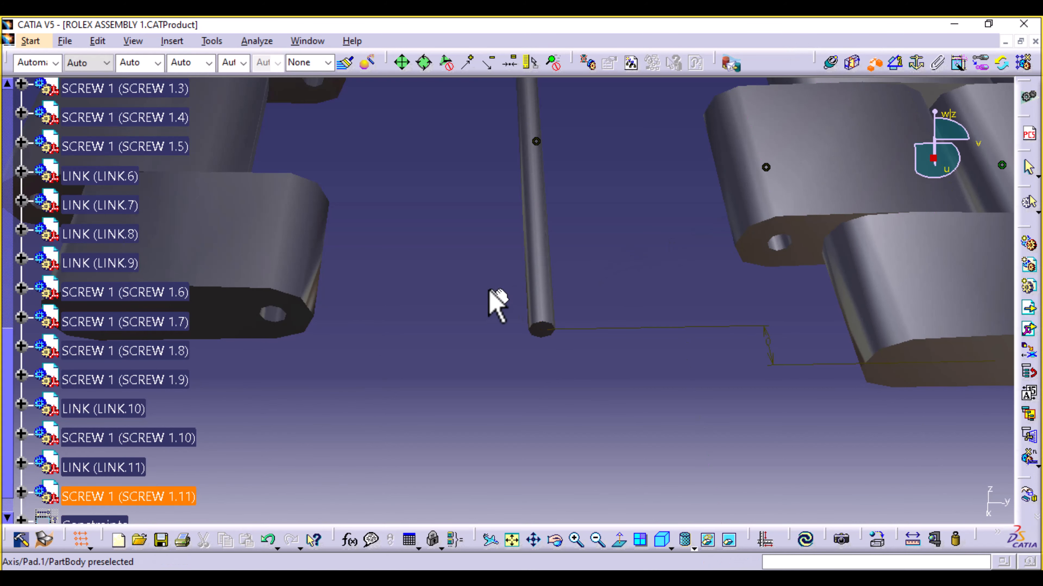
pyautogui.click(548, 333)
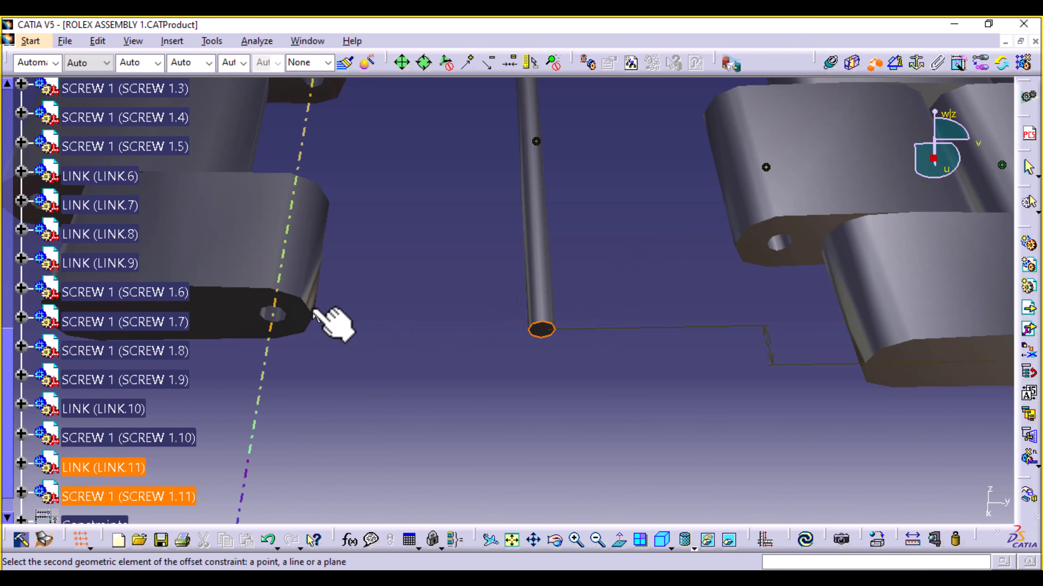
pyautogui.click(263, 304)
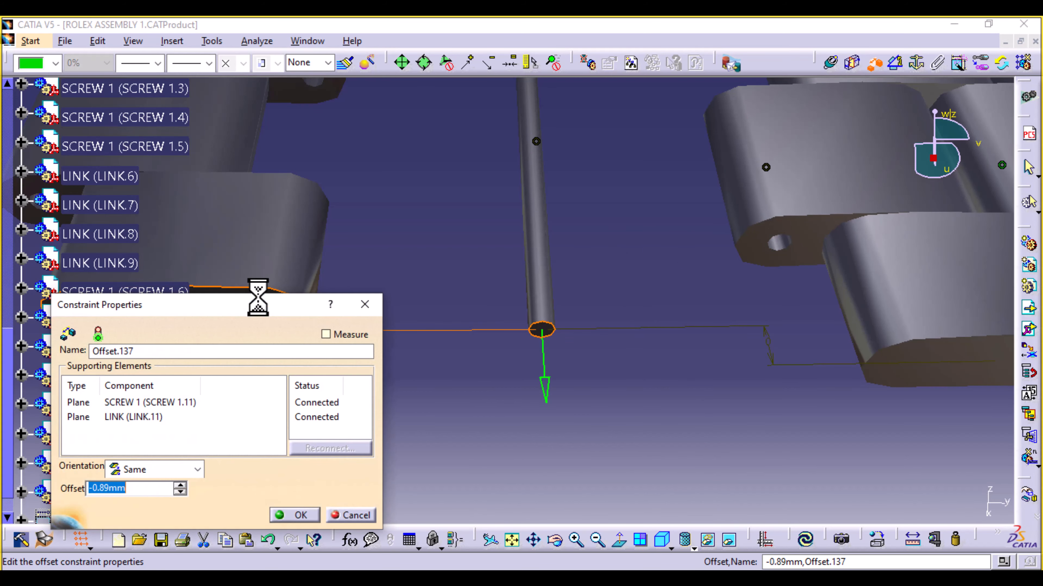
pyautogui.write('0')
pyautogui.press('Return')
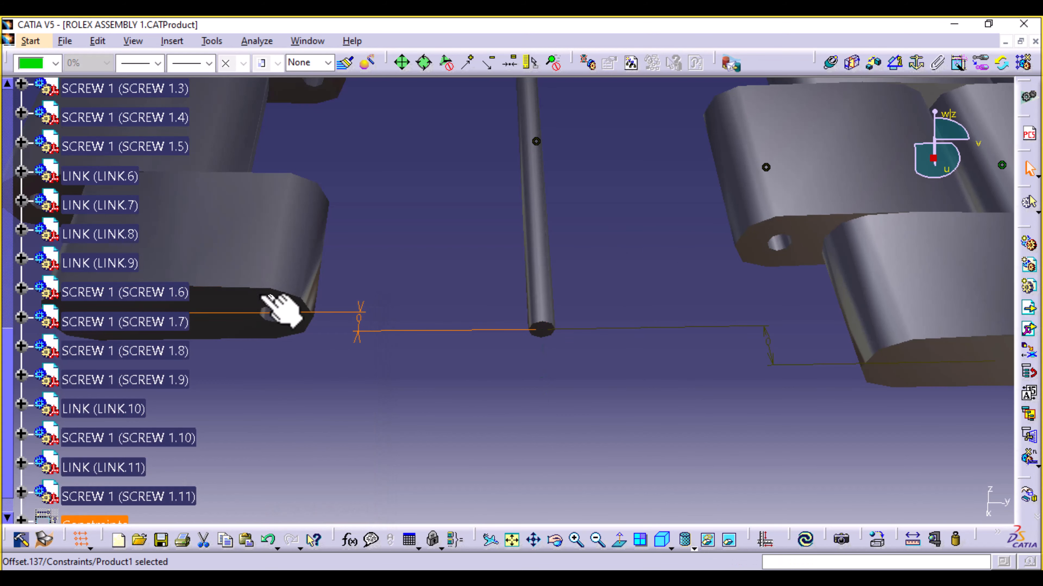
# Update the assembly to seat the last link and screw, and hide all assembly constraints.
pyautogui.click(808, 543)
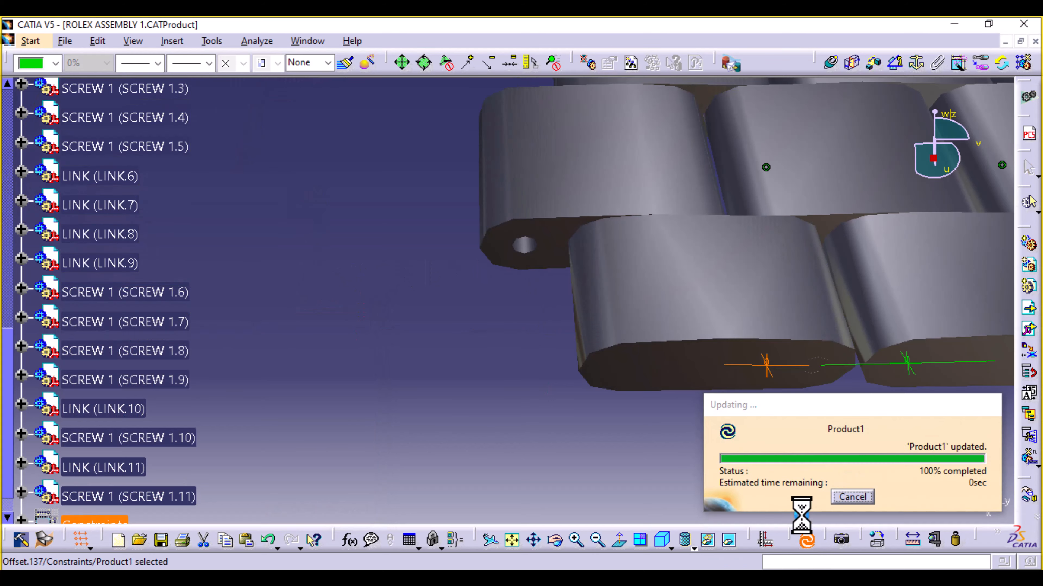
pyautogui.moveTo(438, 286); pyautogui.dragTo(312, 339, button='middle')
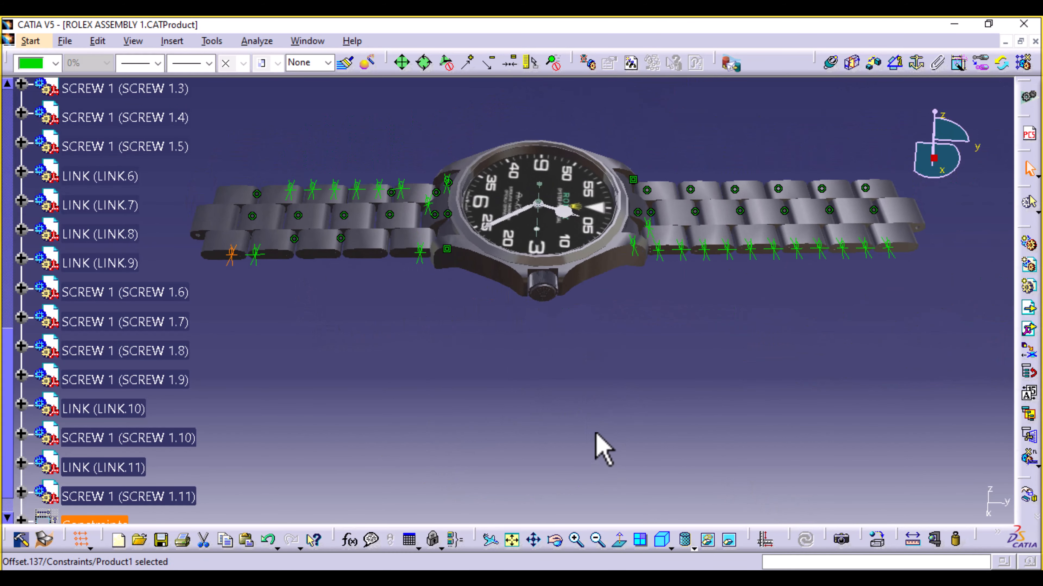
pyautogui.scroll(-3, 129, 400)
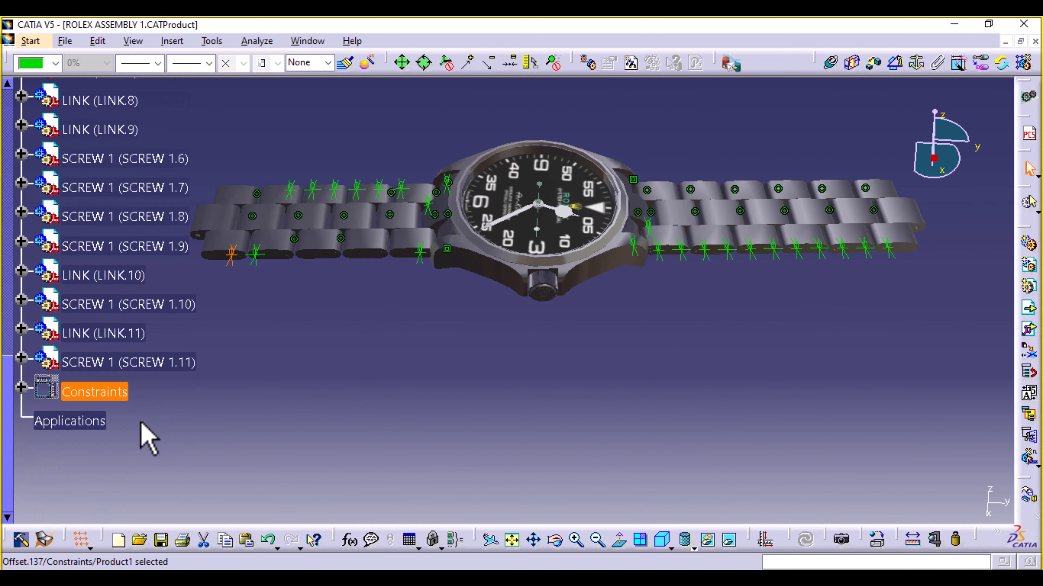
pyautogui.rightClick(88, 392)
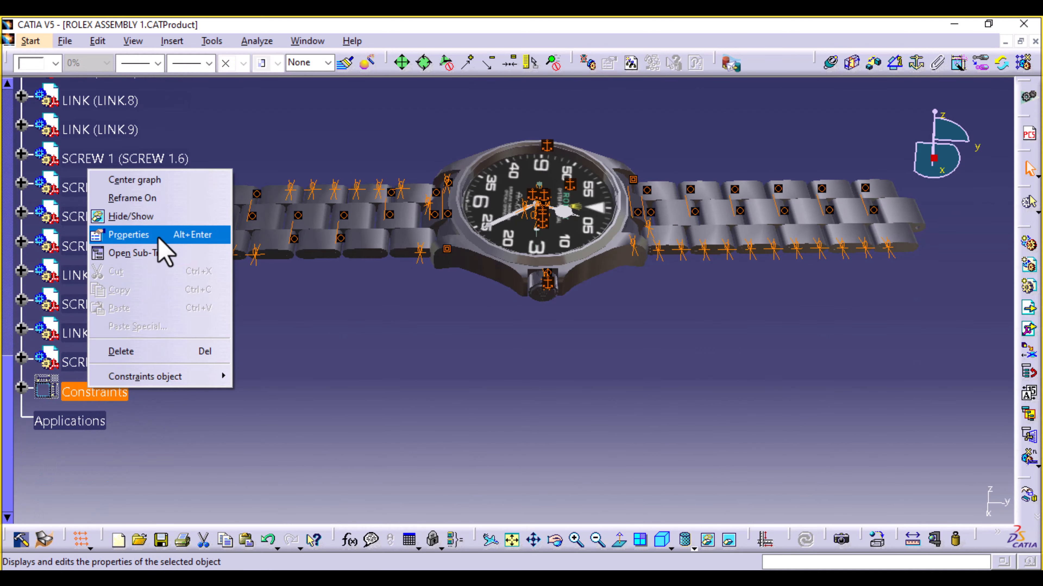
pyautogui.click(166, 218)
pyautogui.click(123, 392)
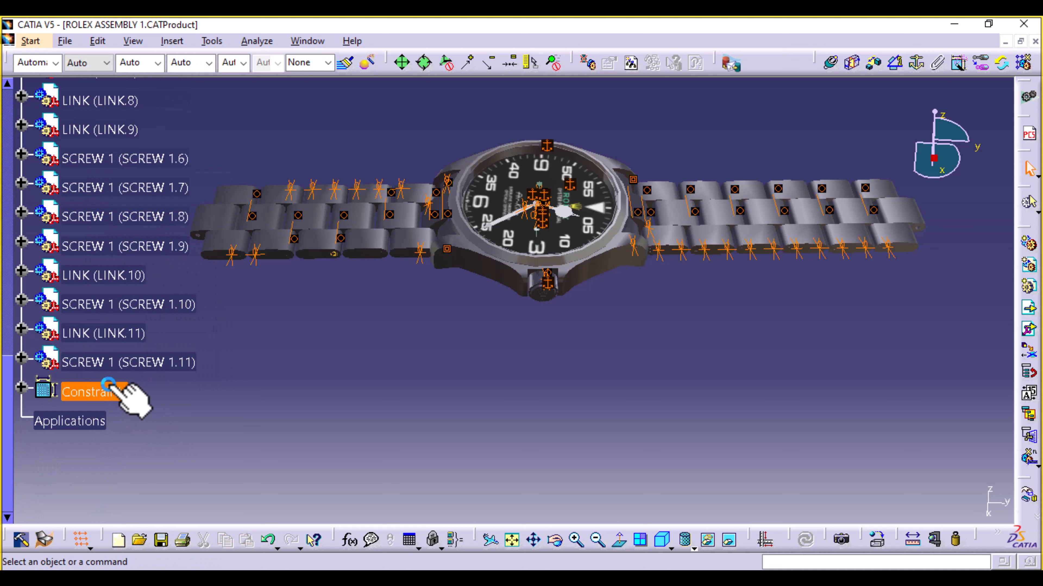
pyautogui.rightClick(110, 390)
pyautogui.click(165, 213)
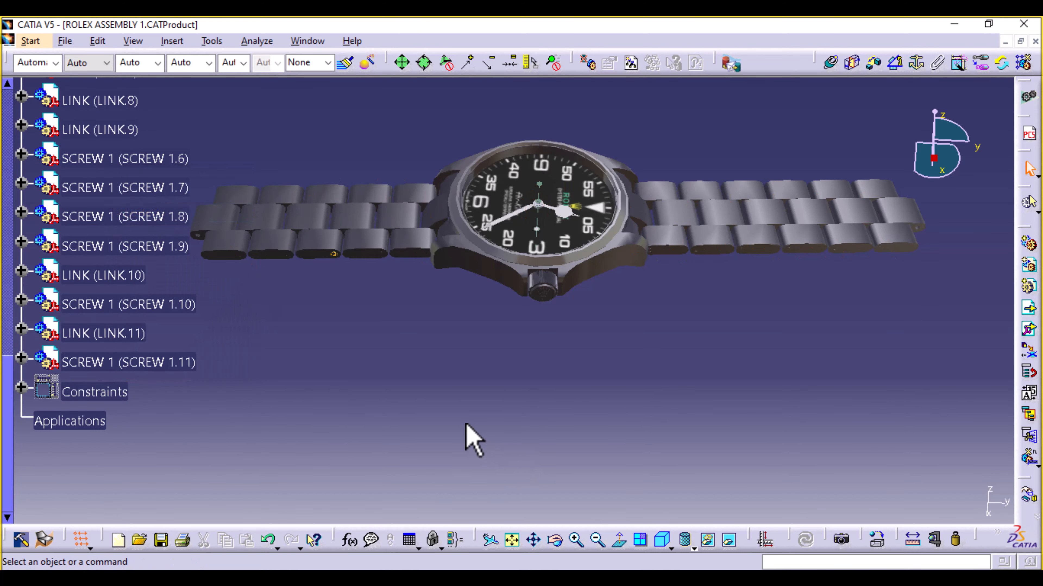
# Tilt the second link on the bracelet's 12 o'clock side downward to start bending the strap.
pyautogui.scroll(3, 287, 414)
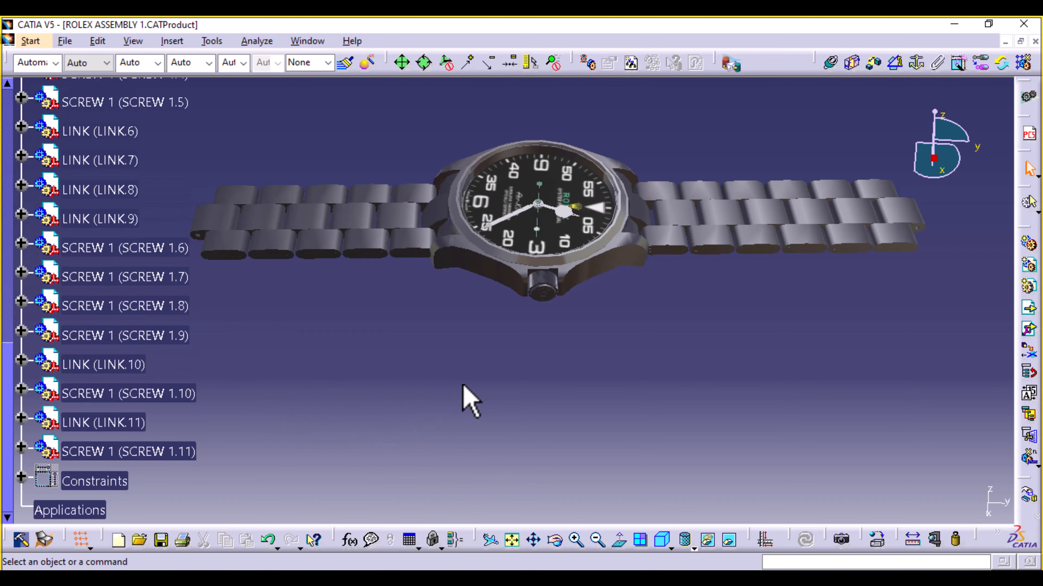
pyautogui.moveTo(464, 388); pyautogui.dragTo(440, 324, button='middle')
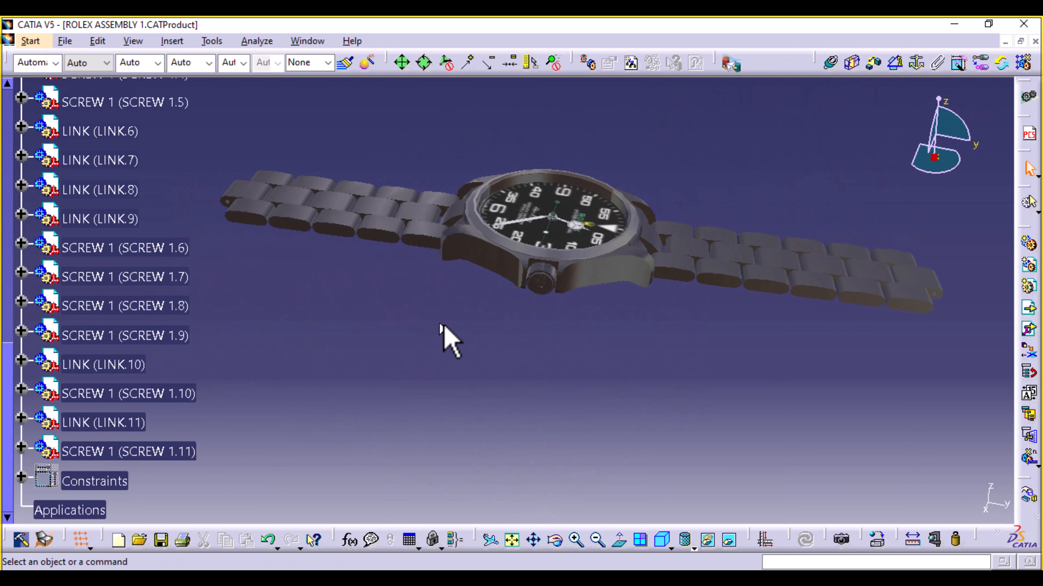
pyautogui.moveTo(580, 359); pyautogui.dragTo(440, 367, button='middle')
pyautogui.moveTo(510, 358); pyautogui.dragTo(508, 426, button='middle')
pyautogui.moveTo(521, 337); pyautogui.dragTo(567, 312, button='middle')
pyautogui.moveTo(677, 325); pyautogui.dragTo(607, 246, button='middle')
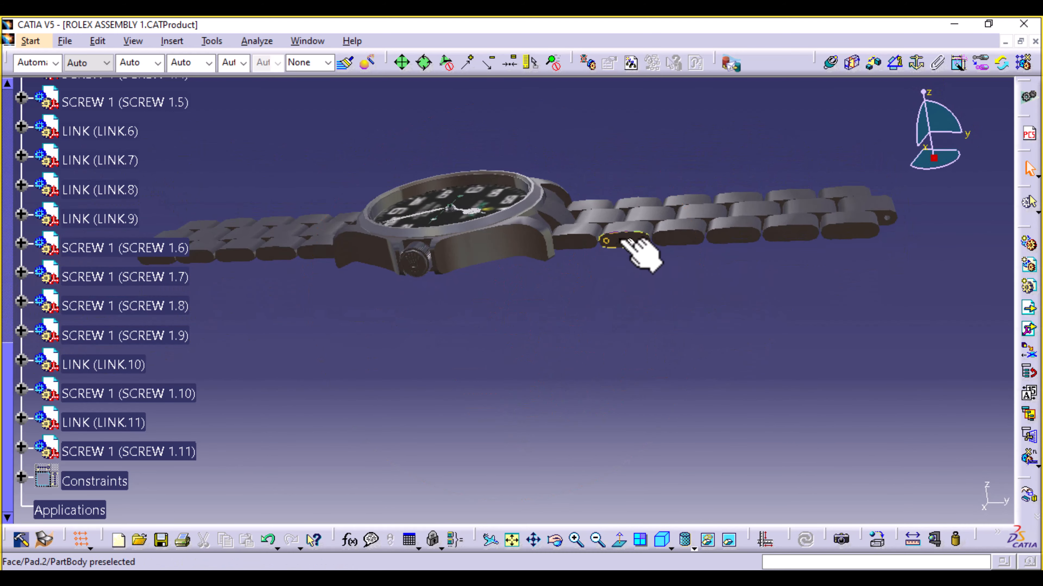
pyautogui.click(617, 243)
pyautogui.moveTo(635, 184); pyautogui.dragTo(668, 230)
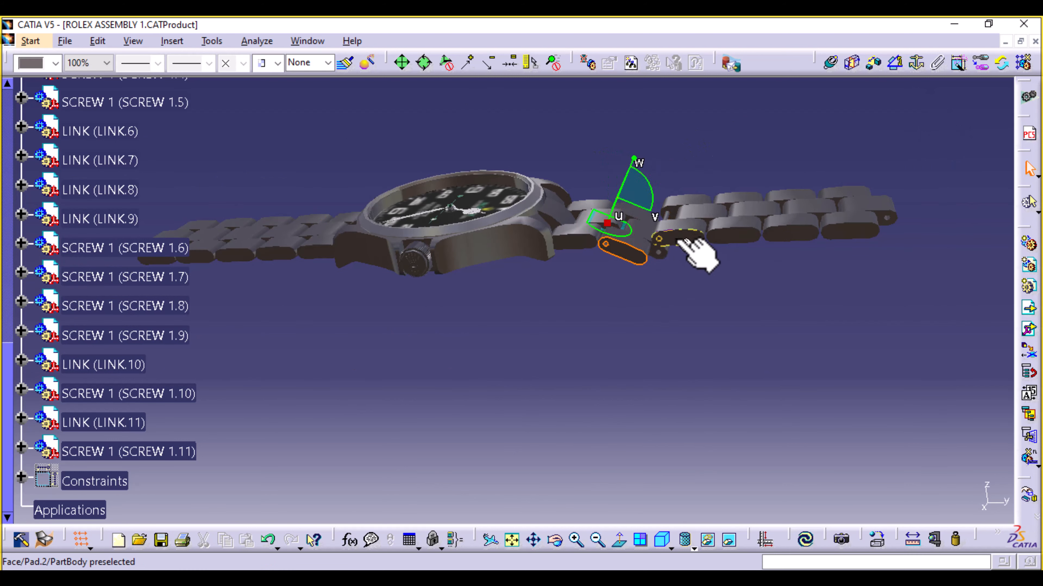
# Tilt the third link on the 12 o'clock side downward to follow the second link.
pyautogui.click(675, 238)
pyautogui.keyDown('ctrl'); pyautogui.moveTo(723, 339); pyautogui.dragTo(544, 340, button='middle'); pyautogui.keyUp('ctrl')
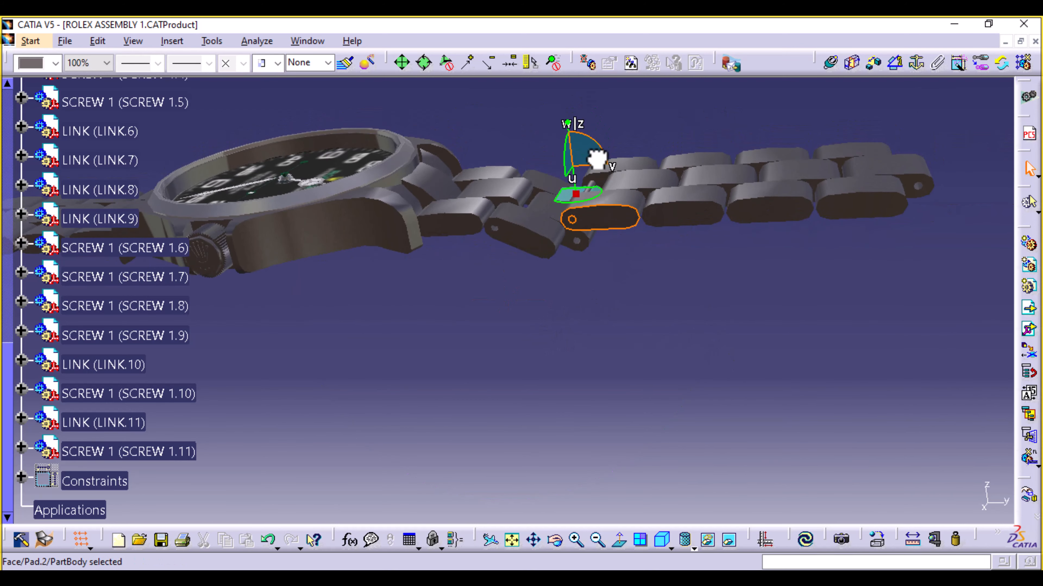
pyautogui.moveTo(596, 159); pyautogui.dragTo(612, 209)
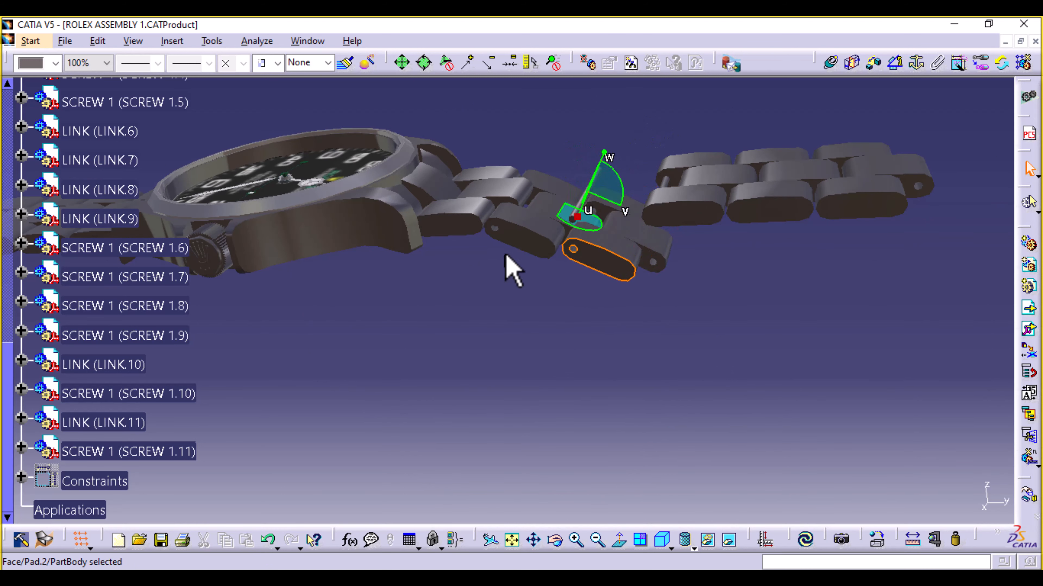
# Reposition the second and third links on the 12 o'clock side so they line up with their neighbouring links.
pyautogui.moveTo(542, 250); pyautogui.dragTo(454, 220)
pyautogui.moveTo(456, 160)
pyautogui.mouseDown()
pyautogui.moveTo(456, 142)
pyautogui.moveTo(460, 168)
pyautogui.mouseUp()
pyautogui.click(527, 245)
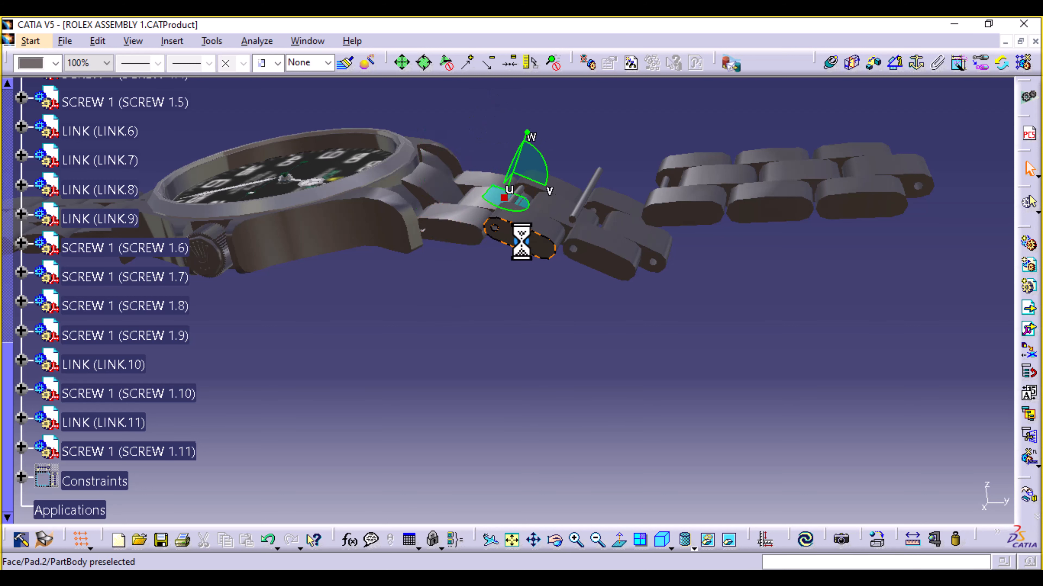
pyautogui.moveTo(540, 176)
pyautogui.mouseDown()
pyautogui.moveTo(562, 169)
pyautogui.moveTo(528, 186)
pyautogui.moveTo(556, 193)
pyautogui.moveTo(545, 179)
pyautogui.mouseUp()
pyautogui.click(602, 258)
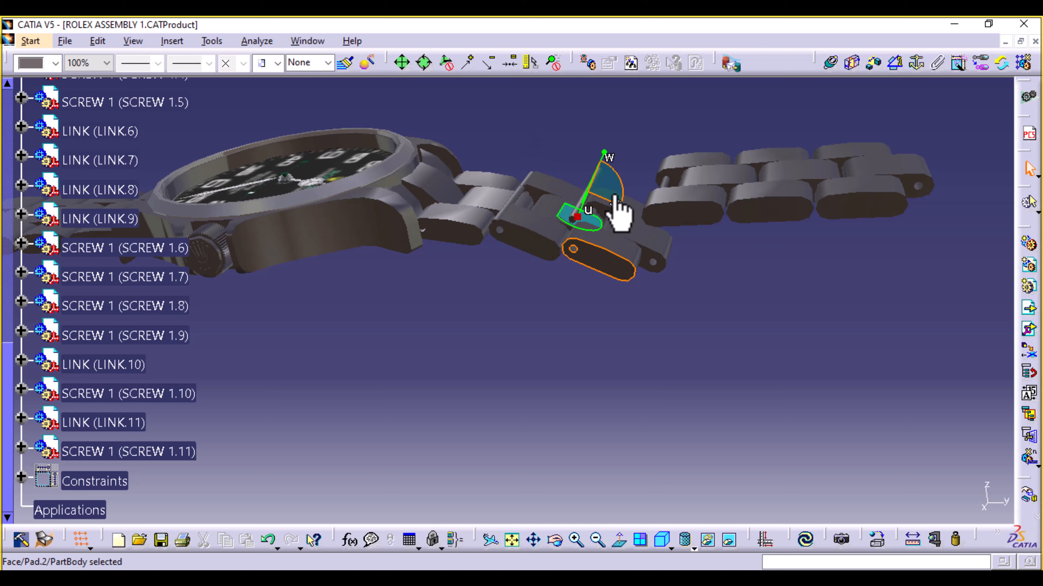
pyautogui.moveTo(610, 195); pyautogui.dragTo(632, 204)
# Tilt the fourth link on the 12 o'clock side steeply downward and place it at the third link's end.
pyautogui.click(699, 214)
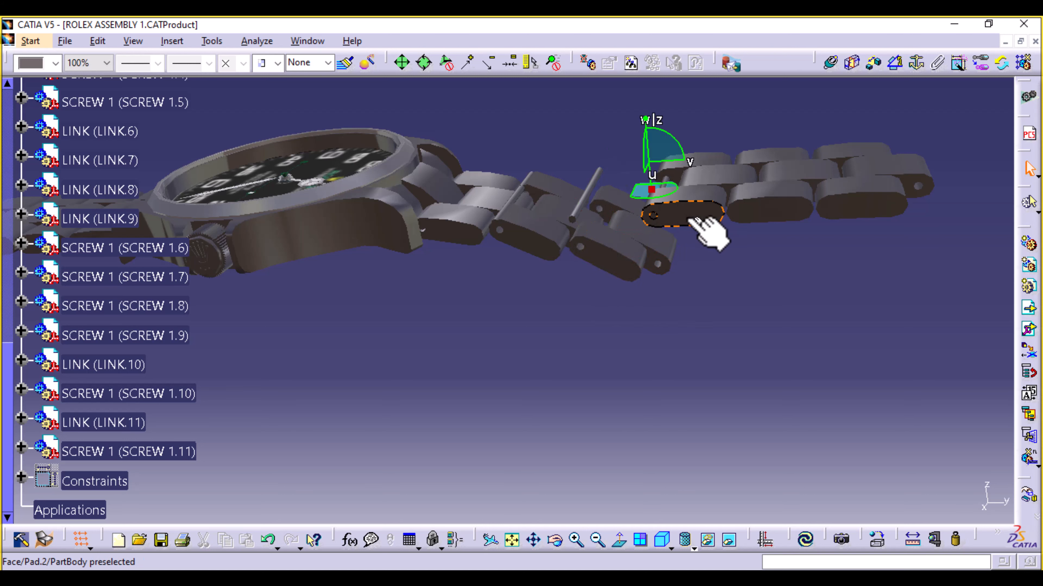
pyautogui.moveTo(668, 161); pyautogui.dragTo(697, 244)
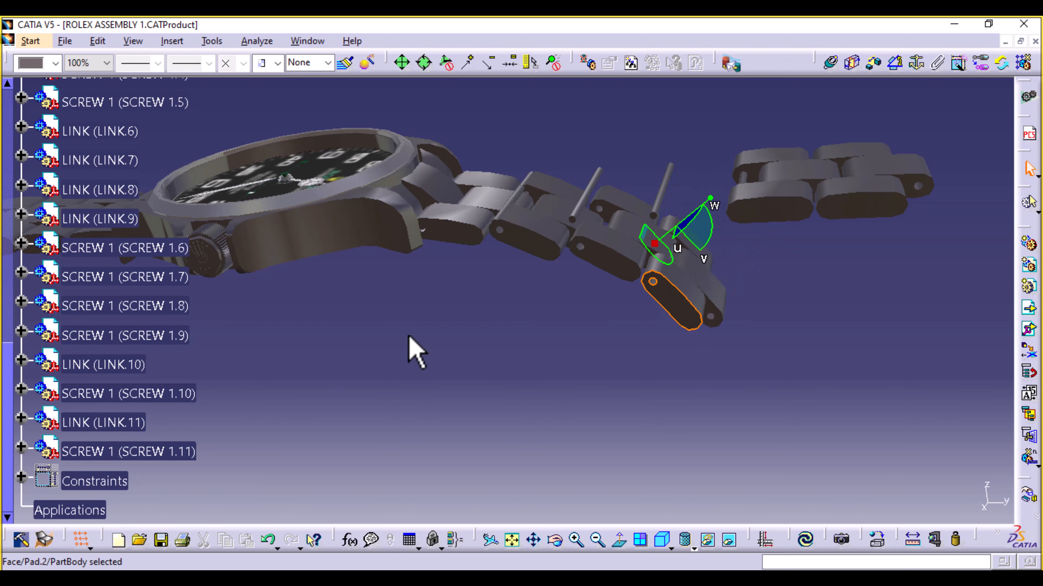
# Close the gaps at the third and second links on the 12 o'clock side, working from the strap's side profile.
pyautogui.moveTo(409, 337); pyautogui.dragTo(546, 288, button='middle')
pyautogui.click(543, 344)
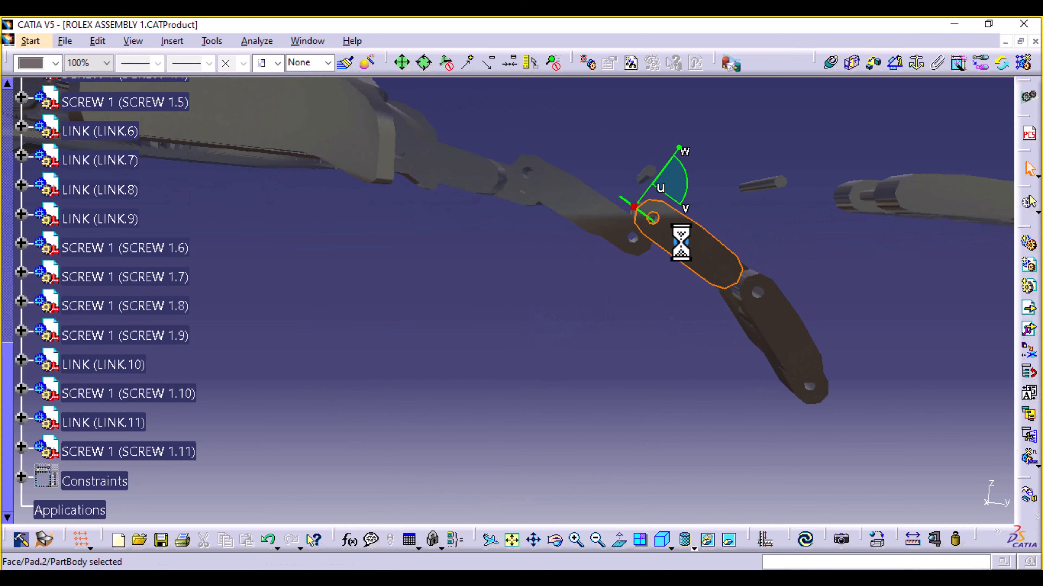
pyautogui.moveTo(682, 214); pyautogui.dragTo(664, 221)
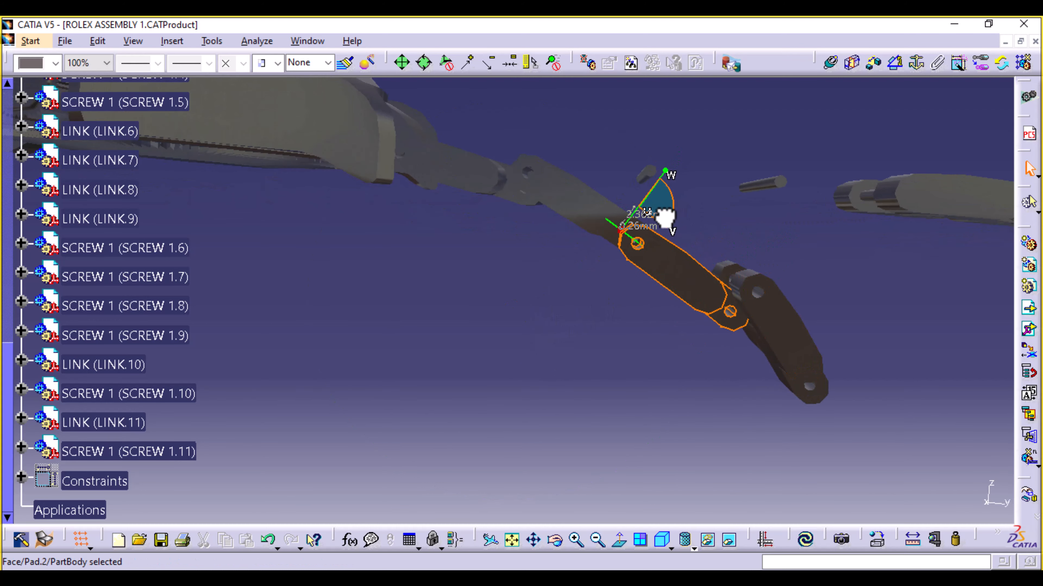
pyautogui.click(580, 200)
pyautogui.moveTo(562, 153); pyautogui.dragTo(555, 168)
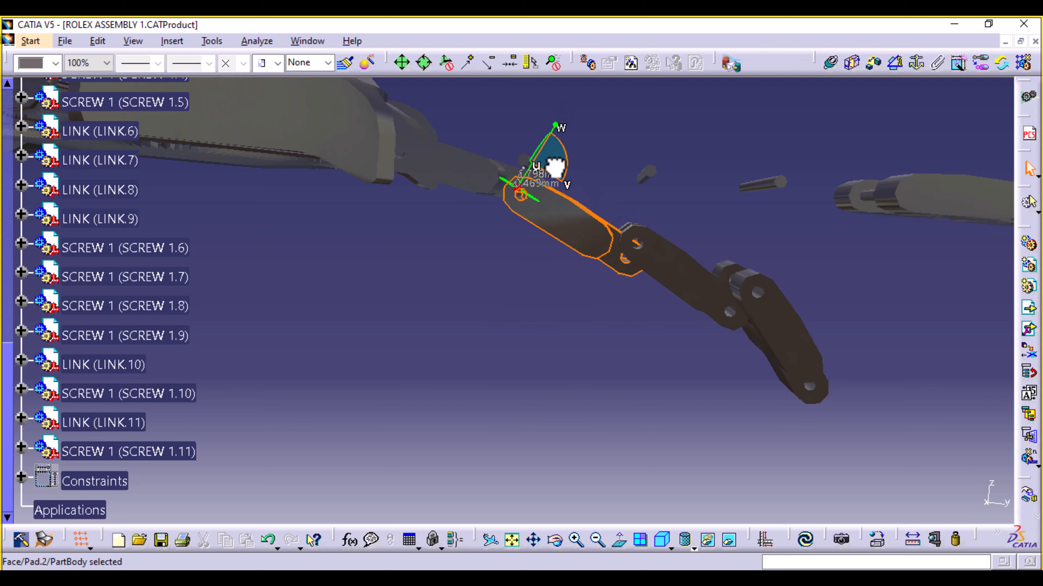
pyautogui.moveTo(467, 249); pyautogui.dragTo(499, 253, button='middle')
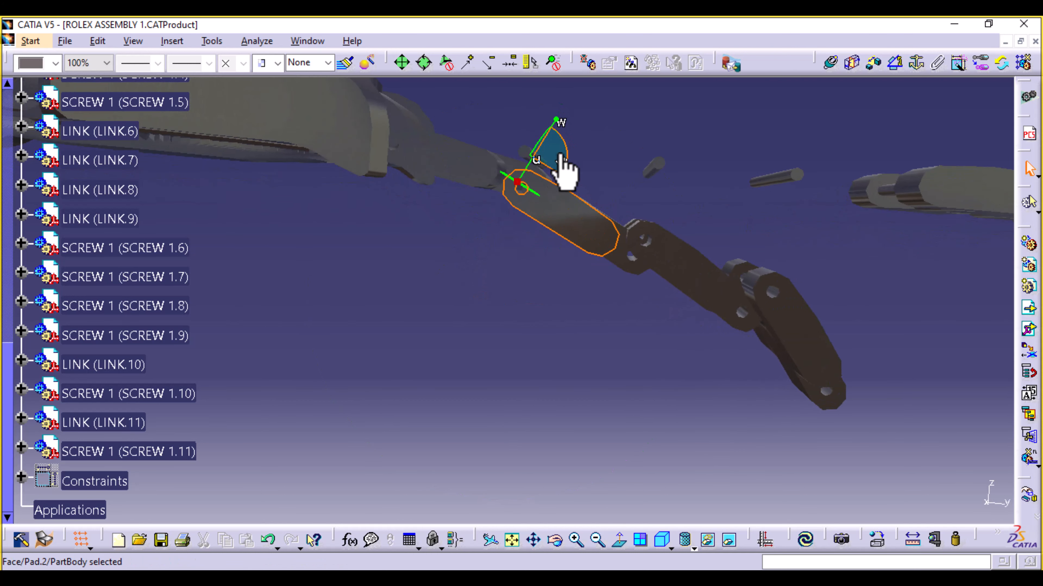
pyautogui.moveTo(563, 171)
pyautogui.mouseDown()
pyautogui.moveTo(580, 140)
pyautogui.moveTo(546, 161)
pyautogui.moveTo(553, 151)
pyautogui.moveTo(565, 158)
pyautogui.mouseUp()
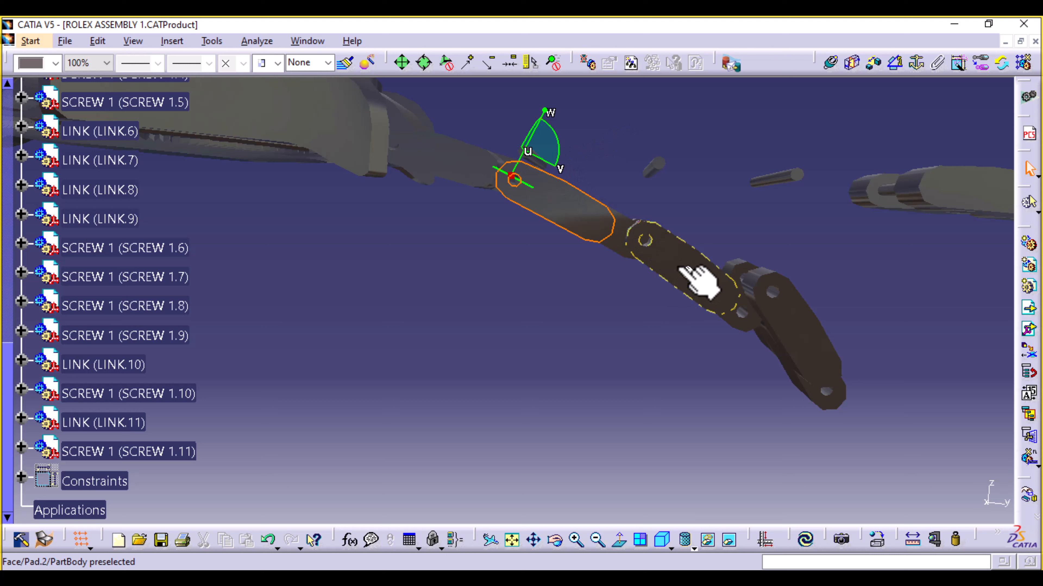
# Shift the third link against the second, and move and tilt the fourth link to continue the curve.
pyautogui.click(694, 279)
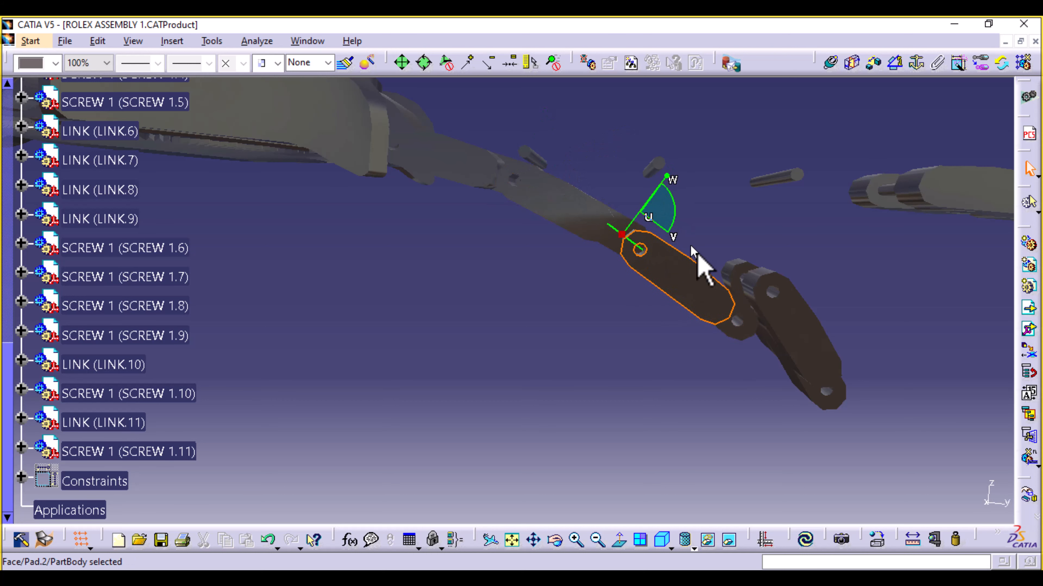
pyautogui.click(784, 320)
pyautogui.moveTo(790, 257); pyautogui.dragTo(767, 303)
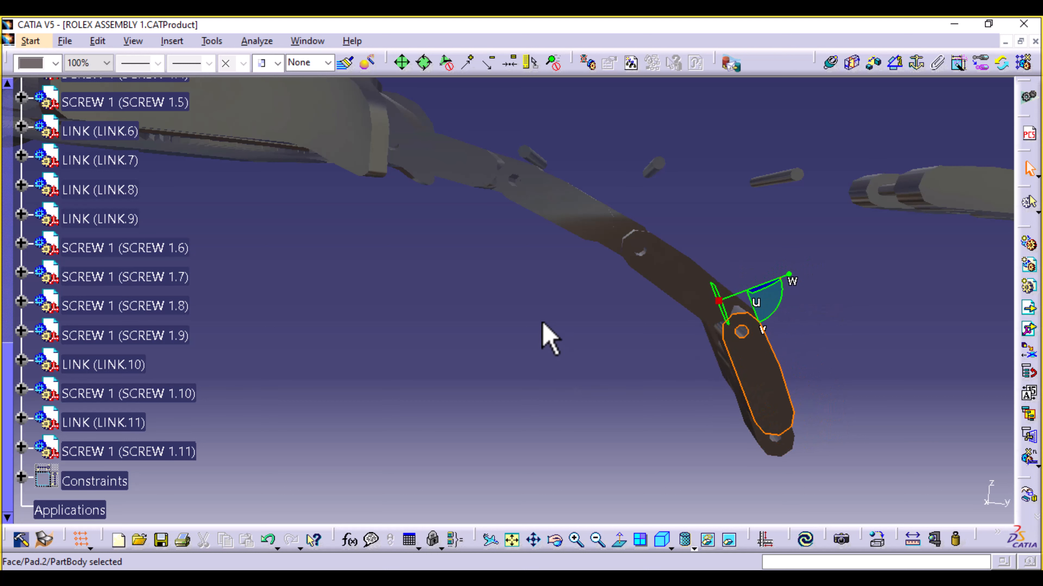
# Rotate the fifth link on the 12 o'clock side to nearly vertical and fit it to the fourth link's end.
pyautogui.moveTo(550, 337); pyautogui.dragTo(524, 355, button='middle')
pyautogui.scroll(-1, 524, 355)
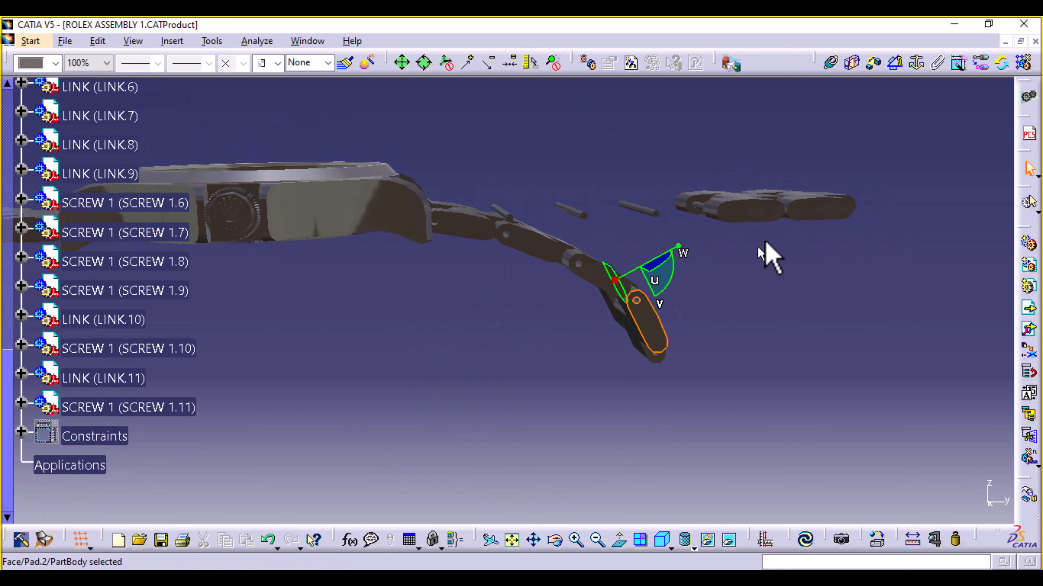
pyautogui.click(760, 217)
pyautogui.moveTo(726, 187); pyautogui.dragTo(672, 371)
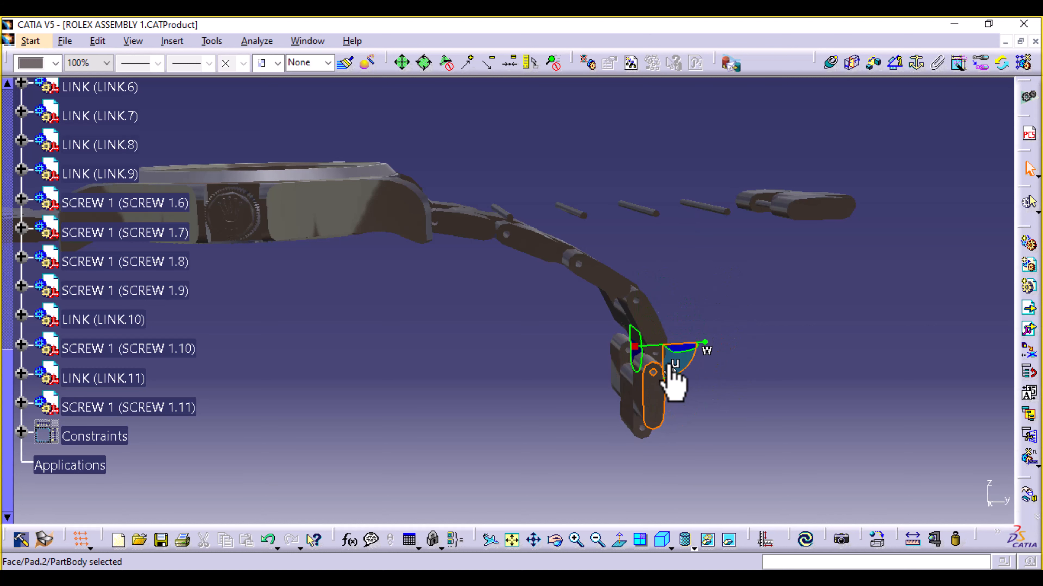
pyautogui.click(694, 360)
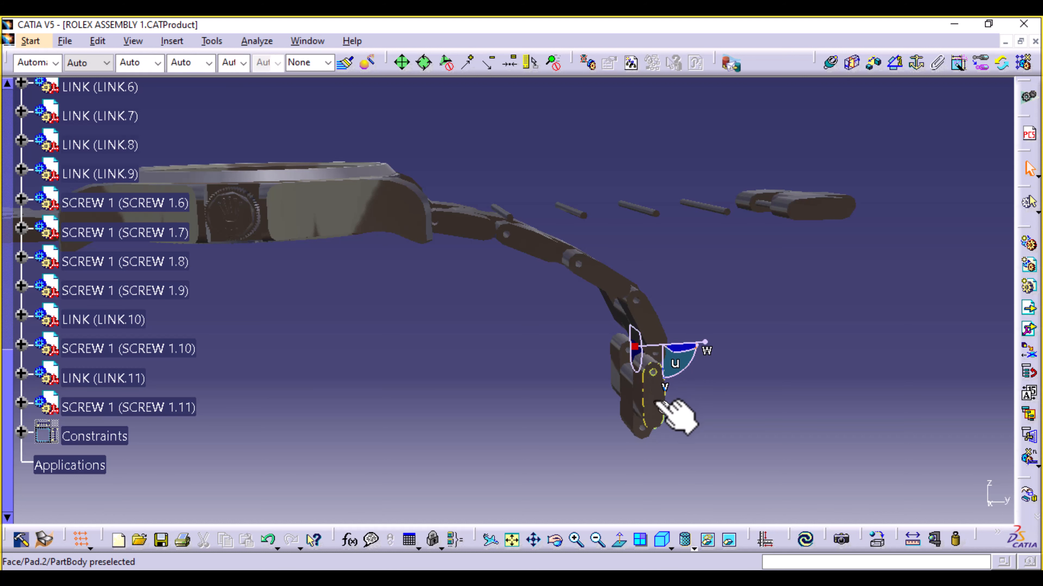
pyautogui.click(666, 406)
pyautogui.moveTo(685, 365)
pyautogui.mouseDown()
pyautogui.moveTo(700, 365)
pyautogui.moveTo(697, 356)
pyautogui.mouseUp()
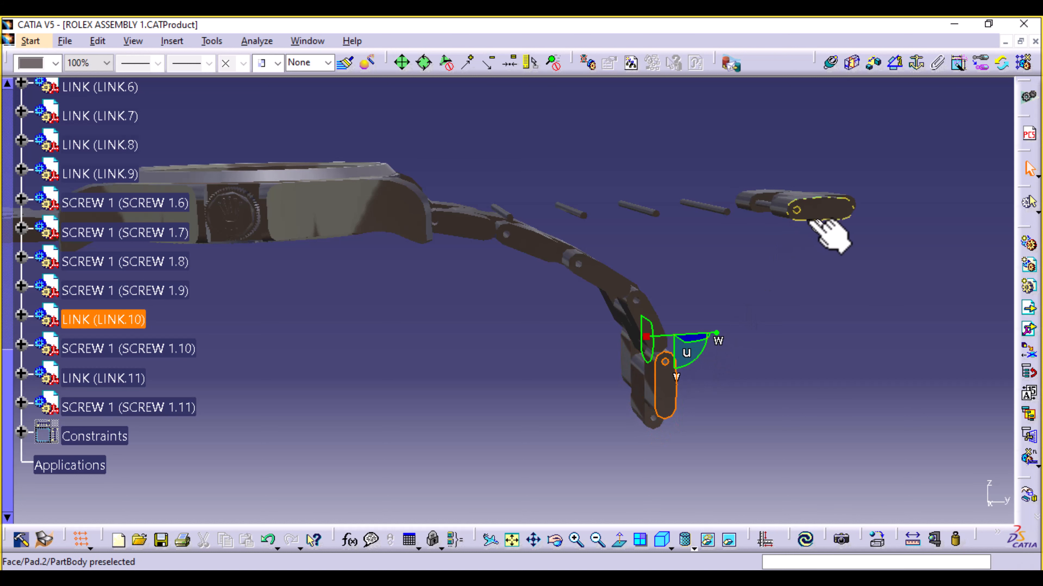
# Move the last link on the 12 o'clock side below the fifth link and rotate it slightly inward.
pyautogui.click(825, 218)
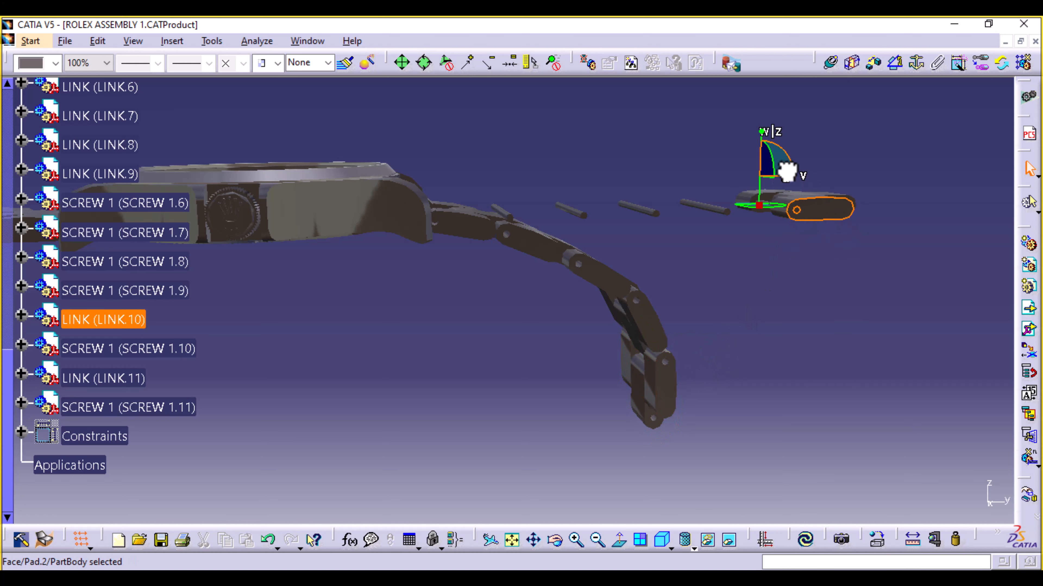
pyautogui.moveTo(785, 171); pyautogui.dragTo(662, 376)
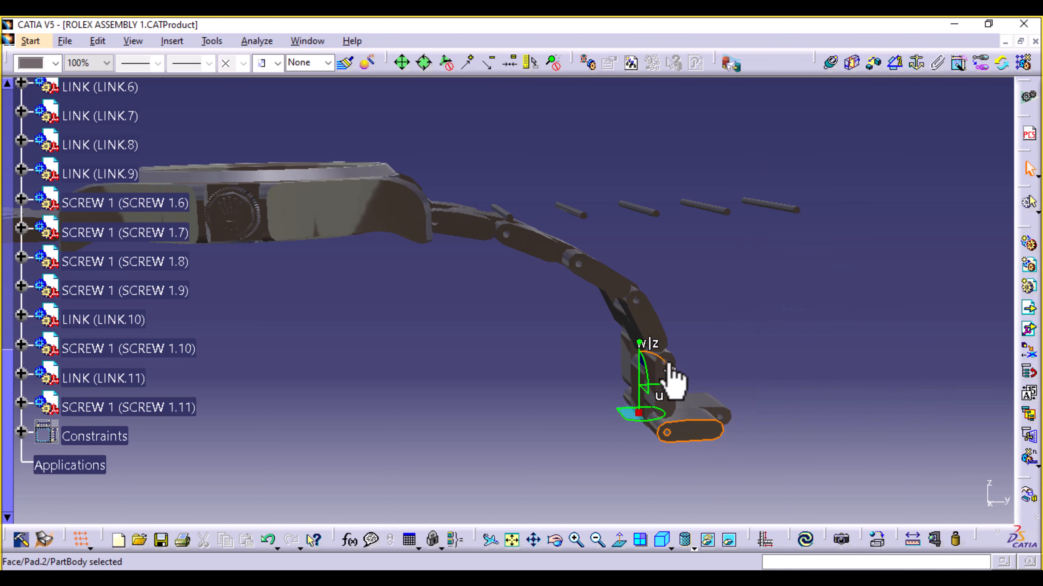
pyautogui.moveTo(677, 419)
pyautogui.mouseDown()
pyautogui.moveTo(658, 446)
pyautogui.moveTo(673, 455)
pyautogui.moveTo(681, 433)
pyautogui.mouseUp()
# Update the assembly so the screws and links of the bent 12 o'clock strap follow their constraints.
pyautogui.click(773, 352)
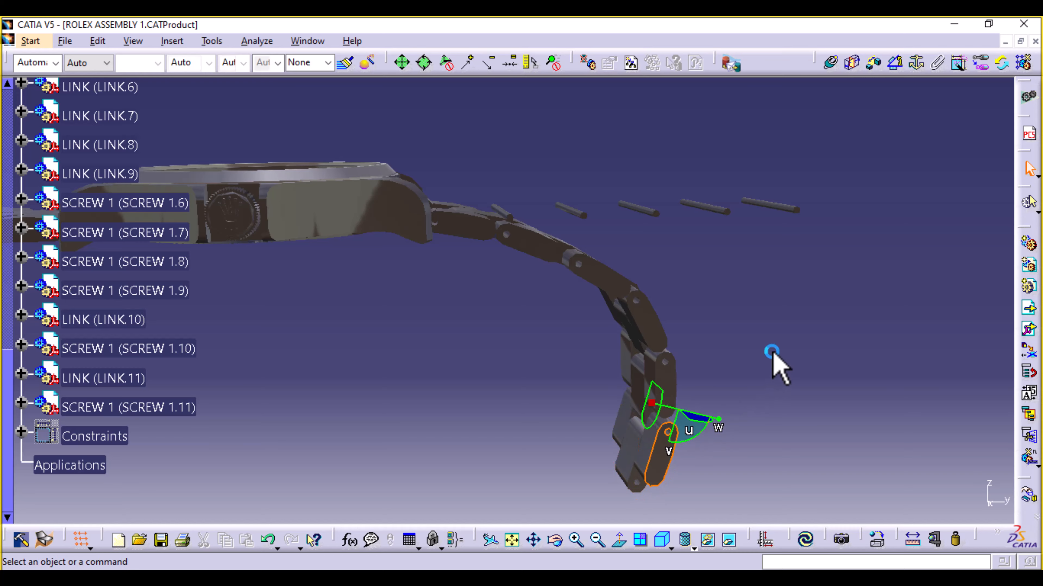
pyautogui.moveTo(743, 296); pyautogui.dragTo(697, 308, button='middle')
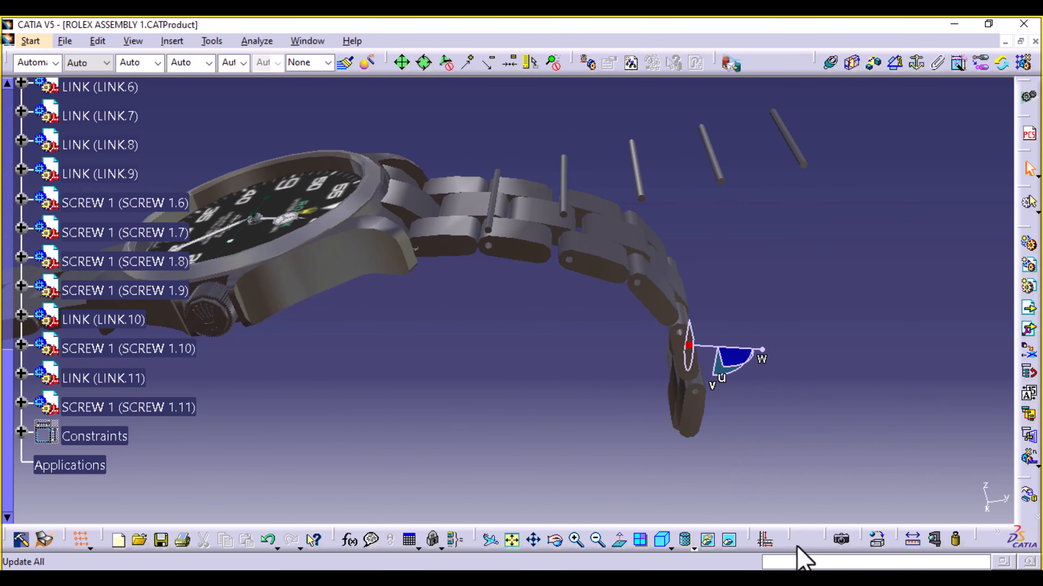
pyautogui.click(804, 545)
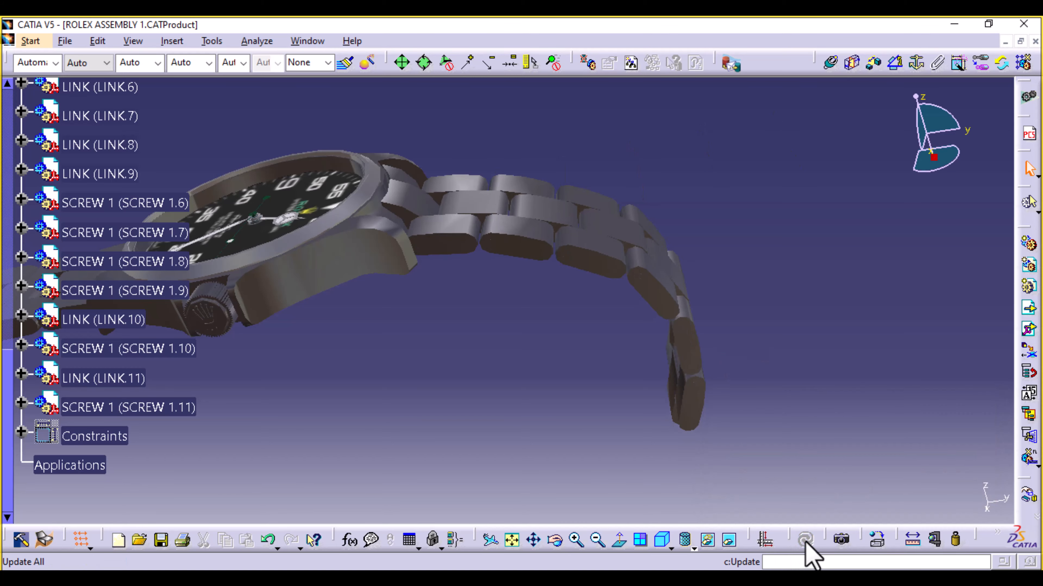
# Tilt the first two links on the 6 o'clock side, LINK.6 and LINK.8, downward from the watch case.
pyautogui.moveTo(721, 247); pyautogui.dragTo(684, 309, button='middle')
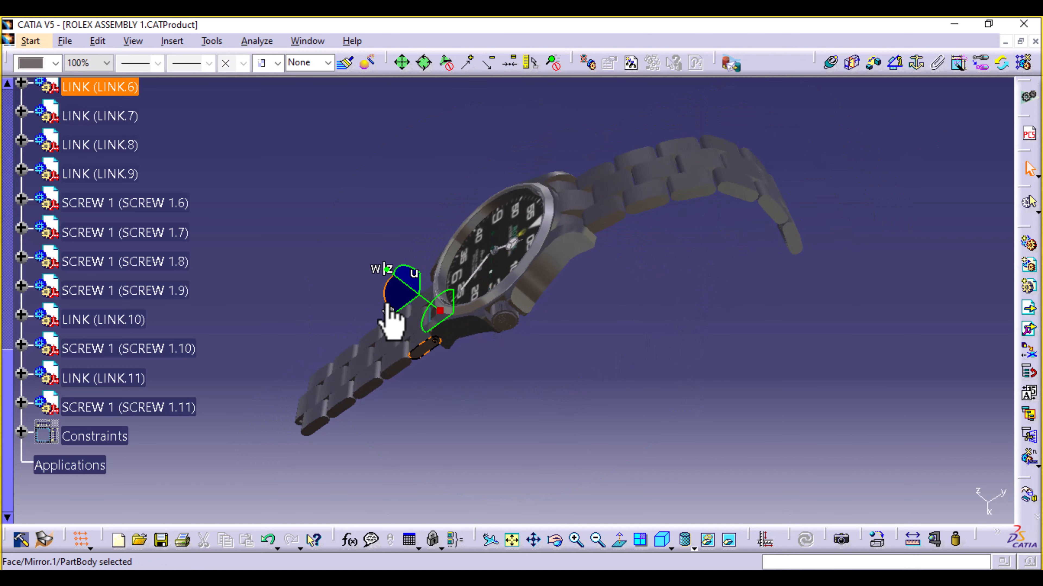
pyautogui.moveTo(388, 304); pyautogui.dragTo(393, 323)
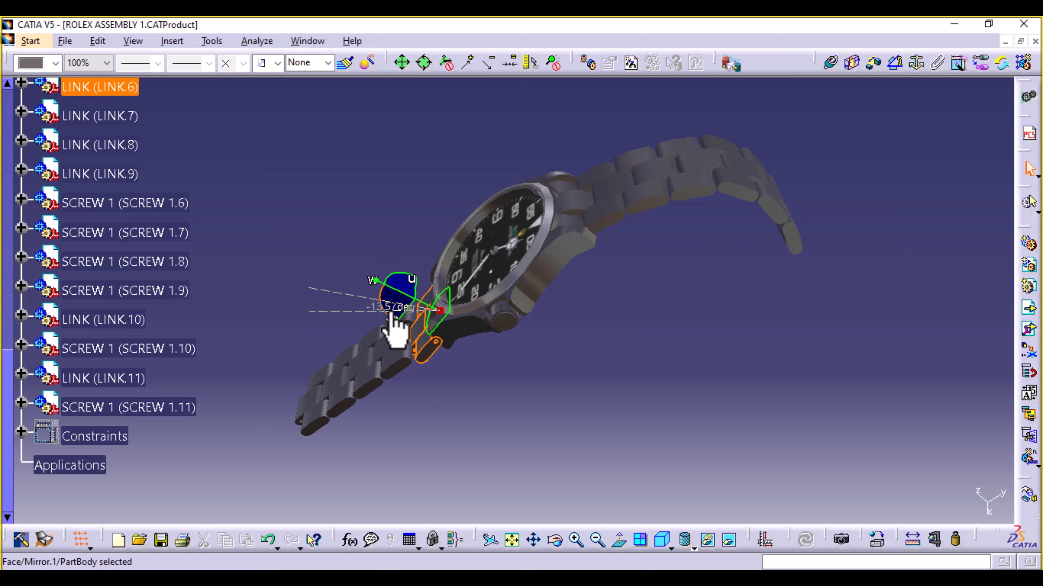
pyautogui.click(397, 367)
pyautogui.moveTo(445, 444); pyautogui.dragTo(510, 340, button='middle')
pyautogui.moveTo(504, 339); pyautogui.dragTo(517, 384)
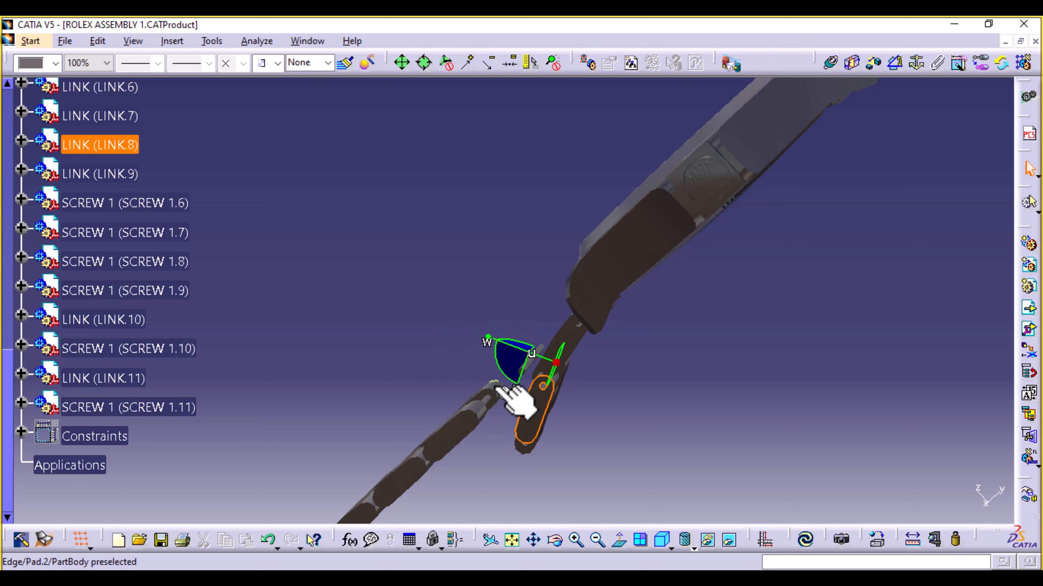
# Move the third link on the 6 o'clock side onto the end of LINK.8 and rotate it to nearly vertical.
pyautogui.click(465, 429)
pyautogui.moveTo(598, 437); pyautogui.dragTo(493, 236, button='middle')
pyautogui.moveTo(389, 236); pyautogui.dragTo(425, 318)
pyautogui.moveTo(522, 354); pyautogui.dragTo(504, 280, button='middle')
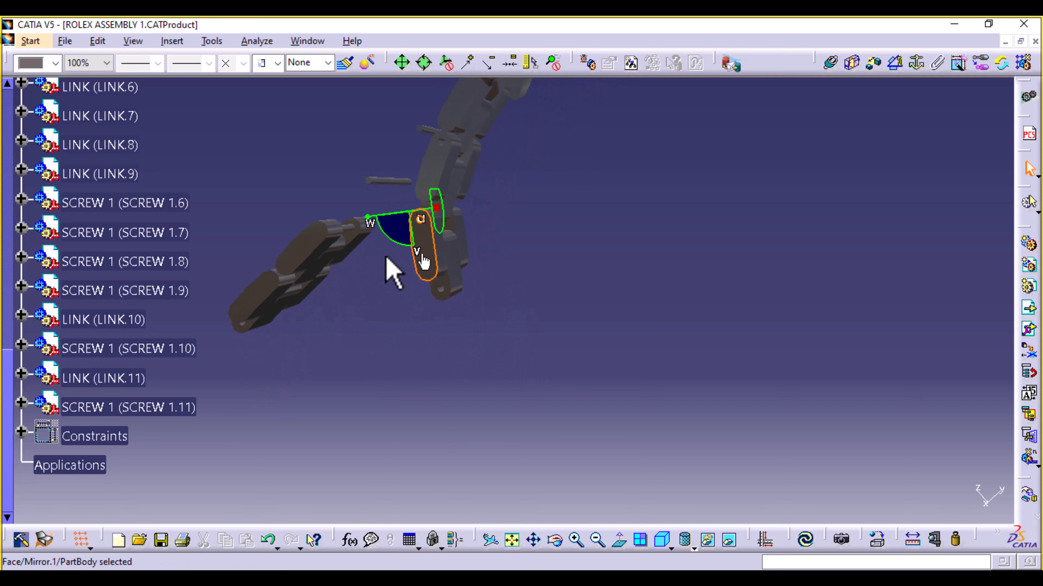
# Move LINK.9 and LINK.11 to the end of the 6 o'clock strap, rotating each progressively further inward to continue the curve.
pyautogui.click(299, 245)
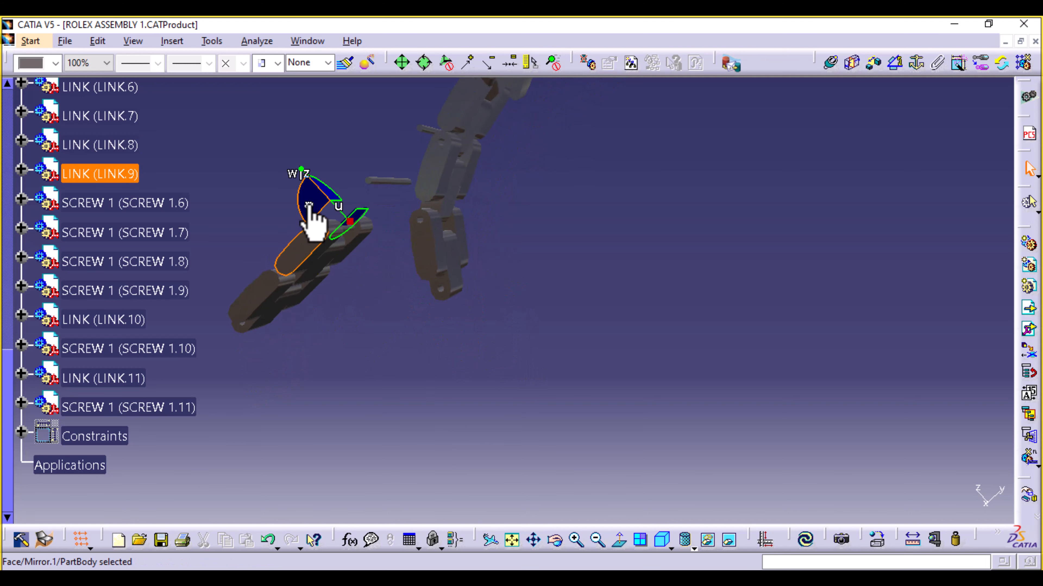
pyautogui.moveTo(313, 215); pyautogui.dragTo(423, 316)
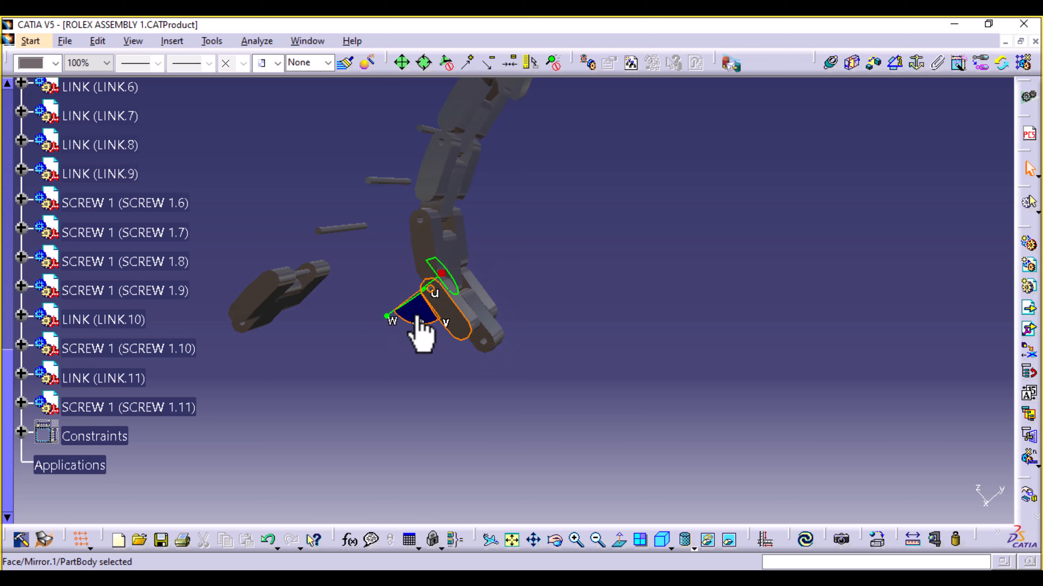
pyautogui.click(278, 304)
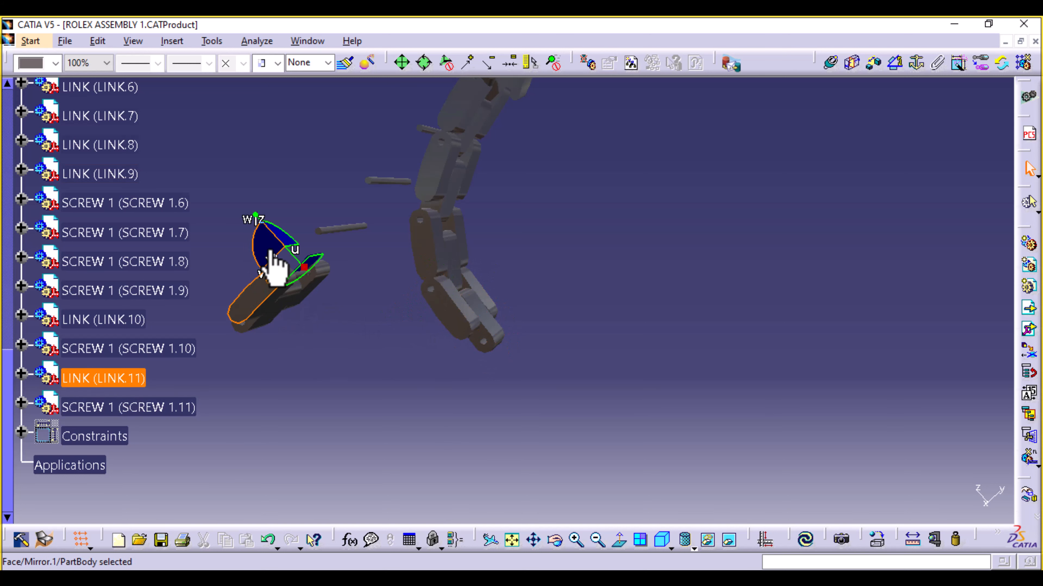
pyautogui.moveTo(269, 251); pyautogui.dragTo(479, 378)
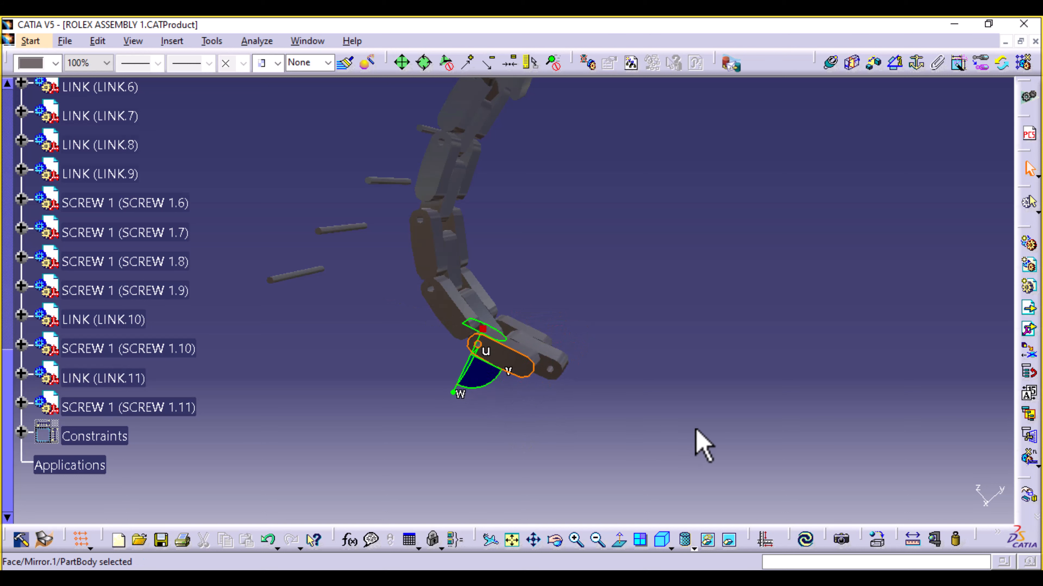
# Update the assembly constraints to bring the screws into the bent 6 o'clock strap, release the compass from the link and inspect the whole watch.
pyautogui.click(805, 540)
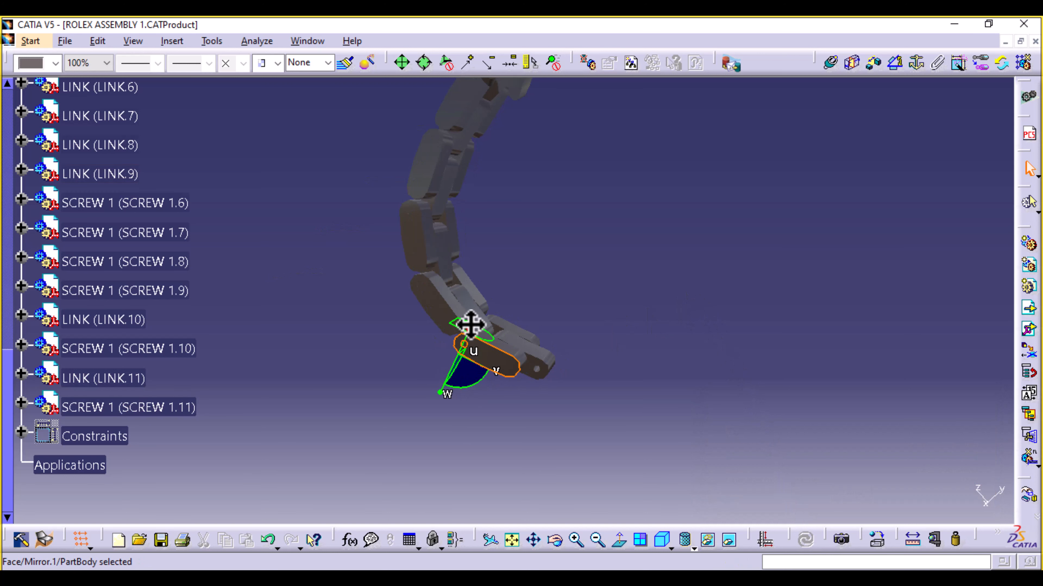
pyautogui.moveTo(570, 304); pyautogui.dragTo(569, 303)
pyautogui.click(597, 290)
pyautogui.keyDown('ctrl'); pyautogui.moveTo(627, 219); pyautogui.dragTo(609, 425, button='middle'); pyautogui.keyUp('ctrl')
pyautogui.moveTo(423, 250); pyautogui.dragTo(586, 242, button='middle')
pyautogui.moveTo(578, 201); pyautogui.dragTo(460, 459, button='middle')
pyautogui.moveTo(616, 405); pyautogui.dragTo(682, 326, button='middle')
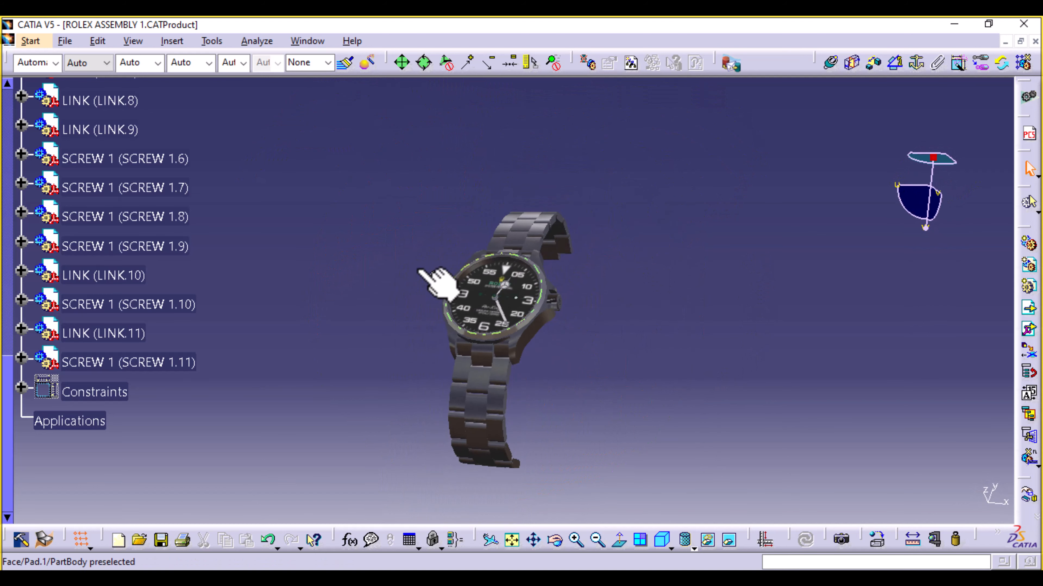
pyautogui.moveTo(431, 280); pyautogui.dragTo(361, 265, button='middle')
pyautogui.moveTo(685, 336); pyautogui.dragTo(667, 388, button='middle')
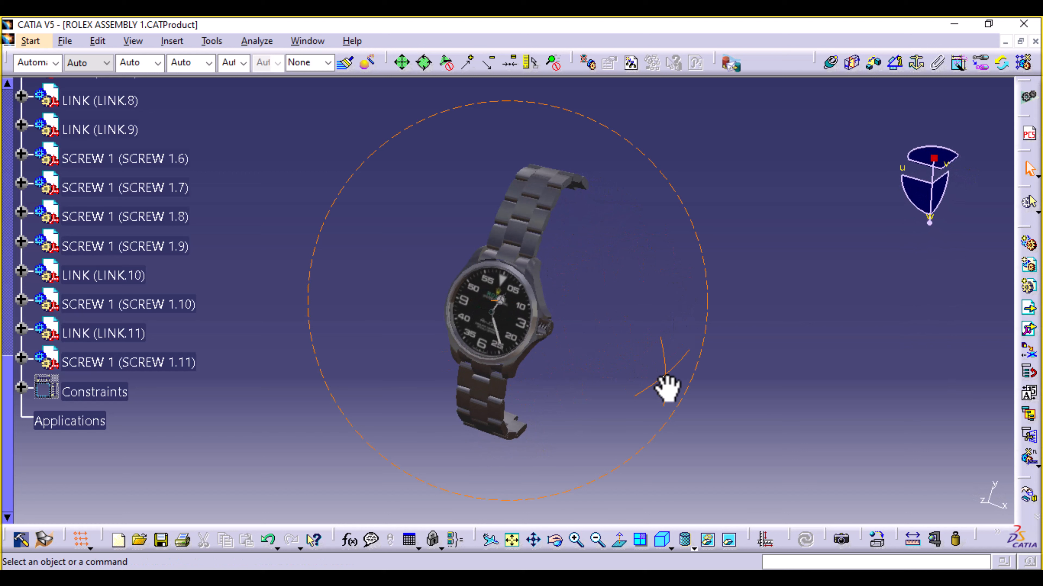
# Open LINK.CATPart and set its Steel material's ambient to 0.65, reflectivity to 0.34 and roughness to 0.11.
pyautogui.click(65, 41)
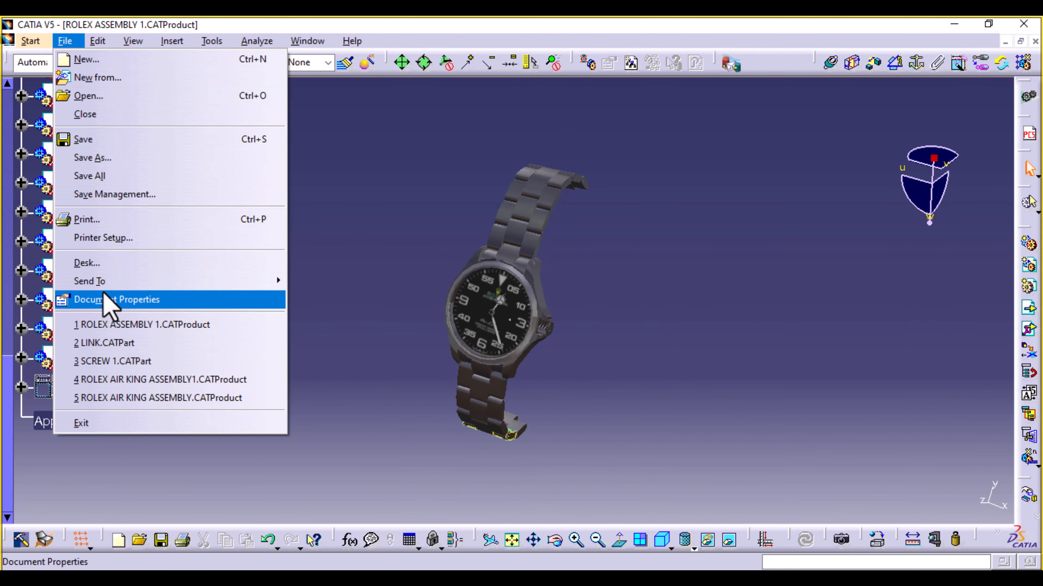
pyautogui.click(121, 345)
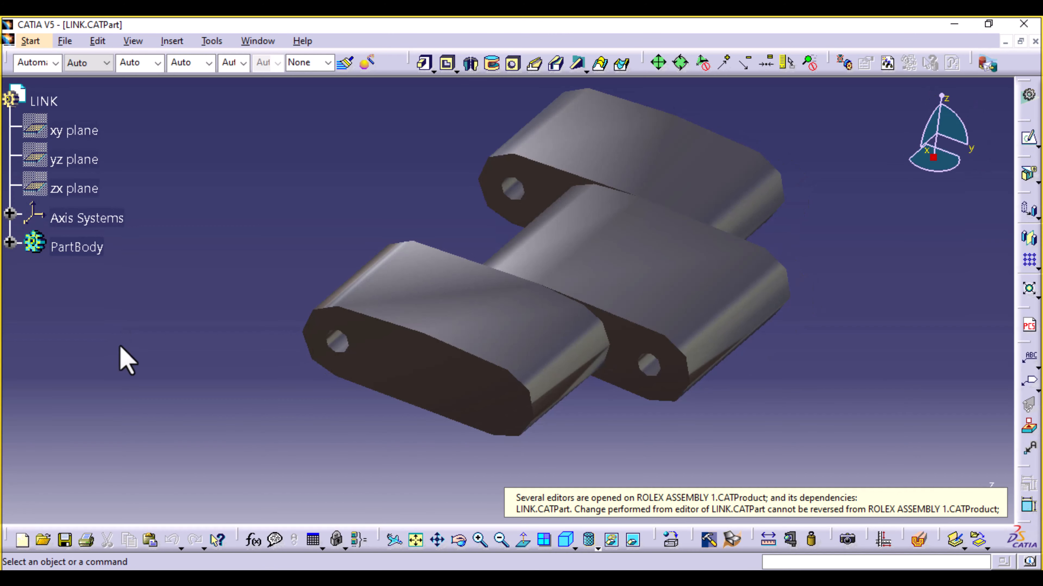
pyautogui.click(9, 242)
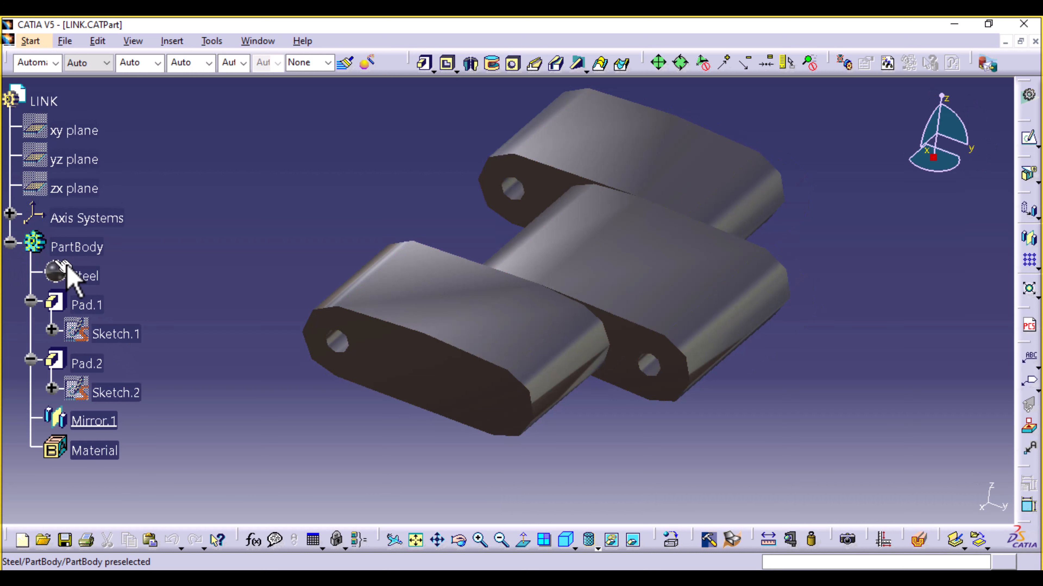
pyautogui.doubleClick(80, 276)
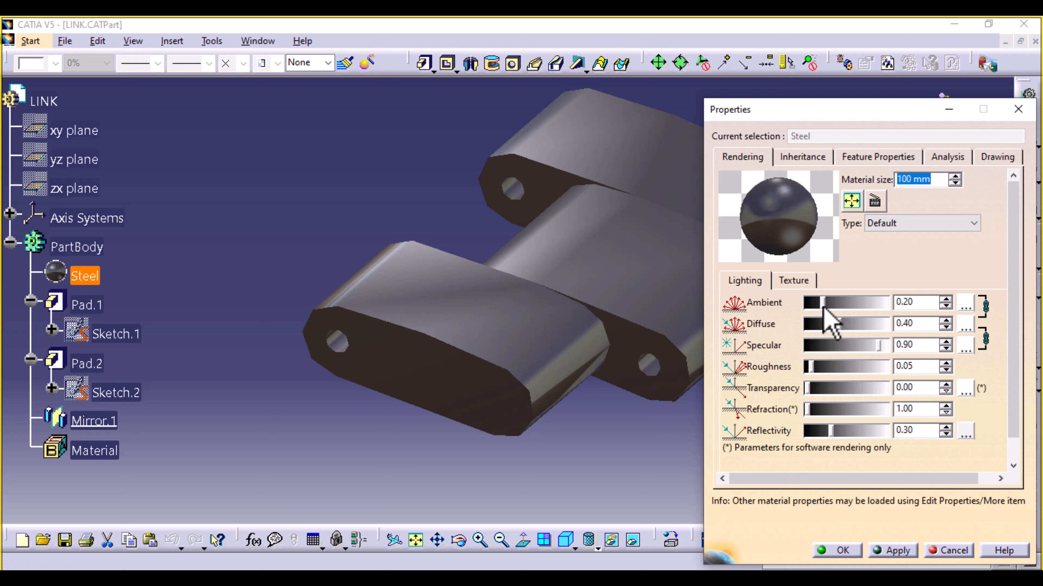
pyautogui.moveTo(822, 304); pyautogui.dragTo(862, 311)
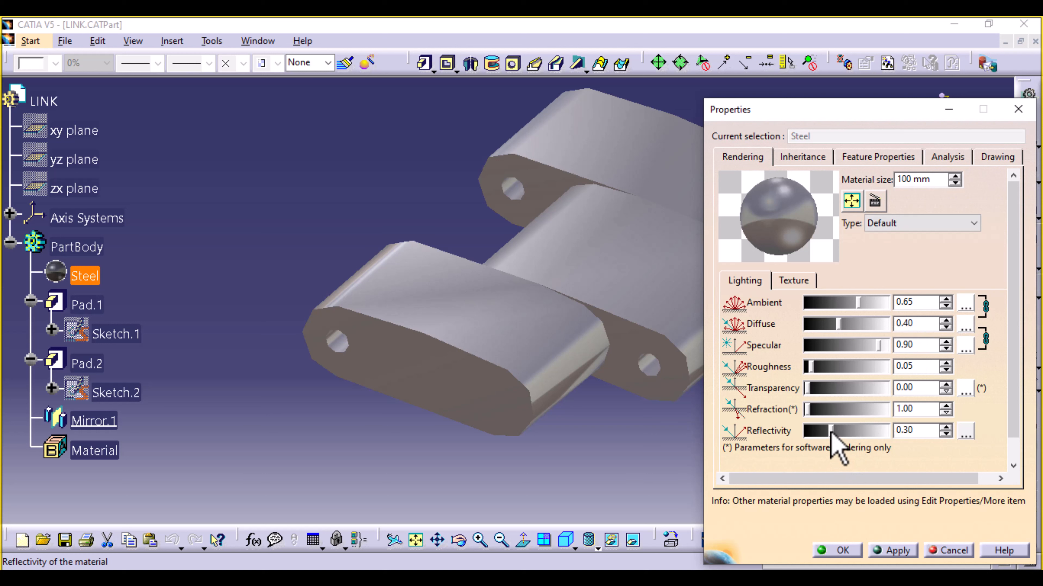
pyautogui.moveTo(831, 431); pyautogui.dragTo(839, 435)
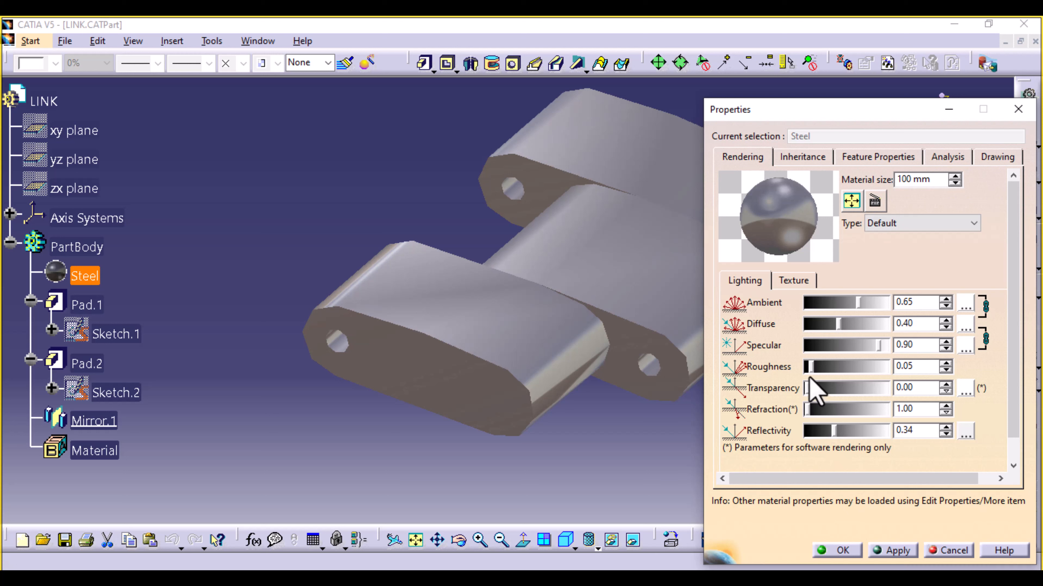
pyautogui.moveTo(808, 366)
pyautogui.mouseDown()
pyautogui.moveTo(867, 362)
pyautogui.moveTo(819, 377)
pyautogui.mouseUp()
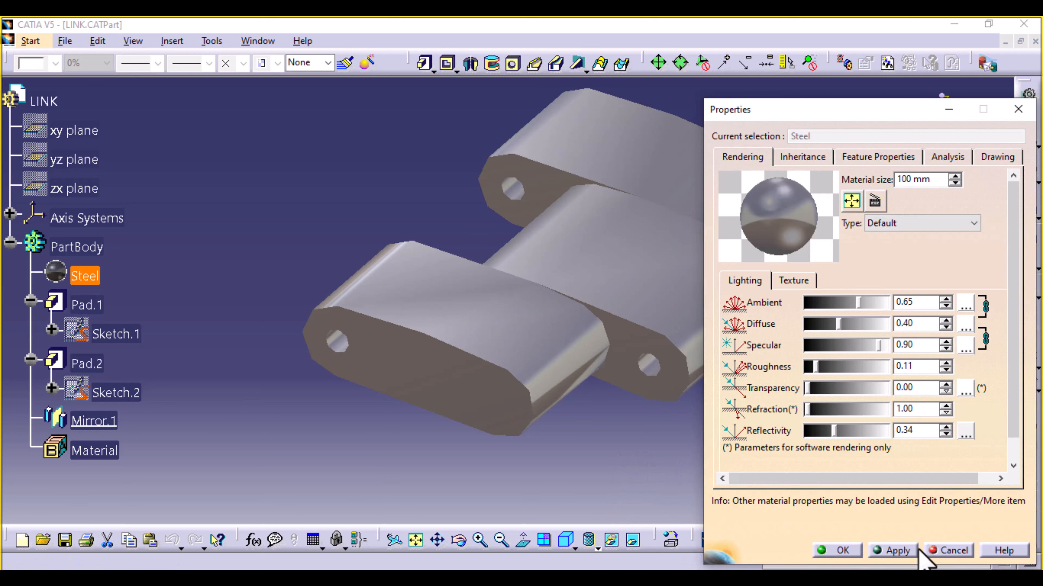
pyautogui.click(903, 550)
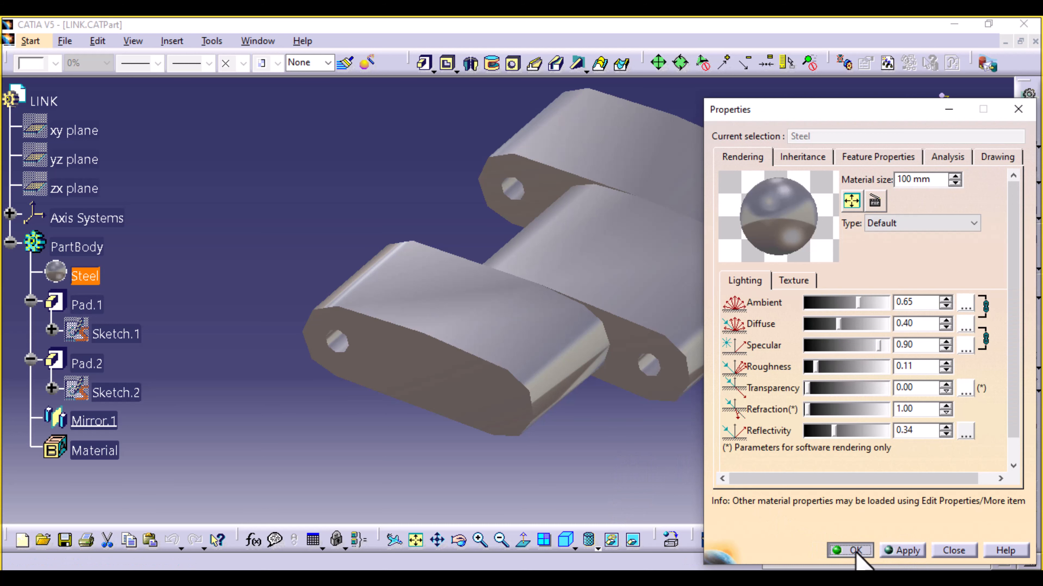
pyautogui.click(855, 551)
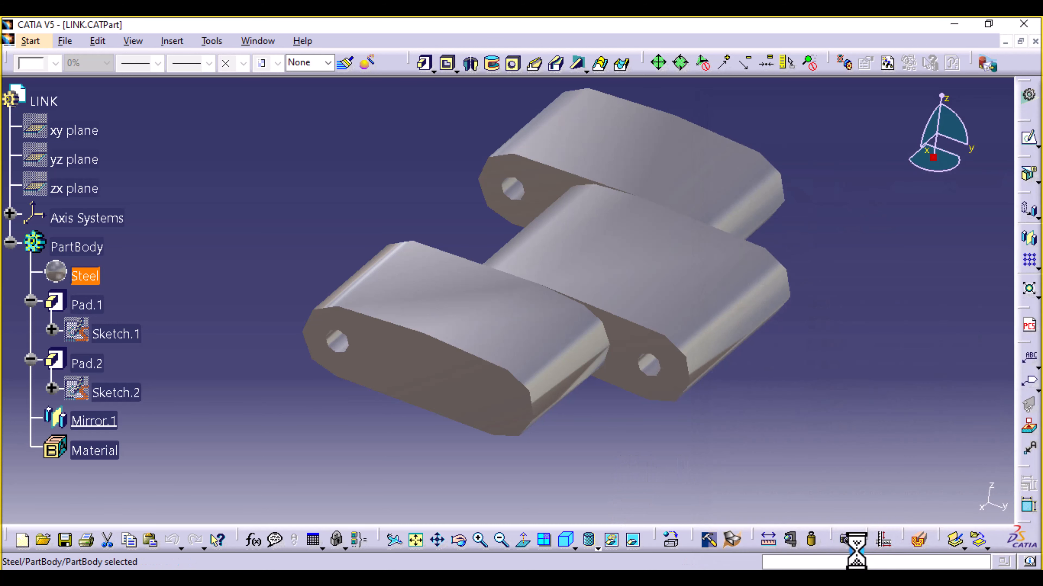
# Minimize the LINK part window, maximize the ROLEX ASSEMBLY 1 window and inspect the bracelet's finish up close.
pyautogui.click(1003, 42)
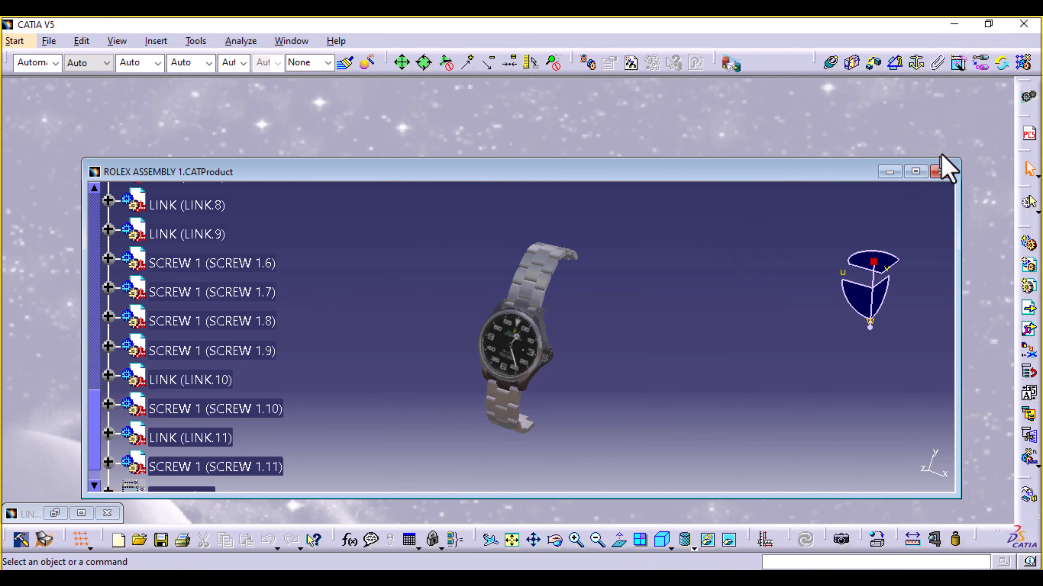
pyautogui.click(915, 171)
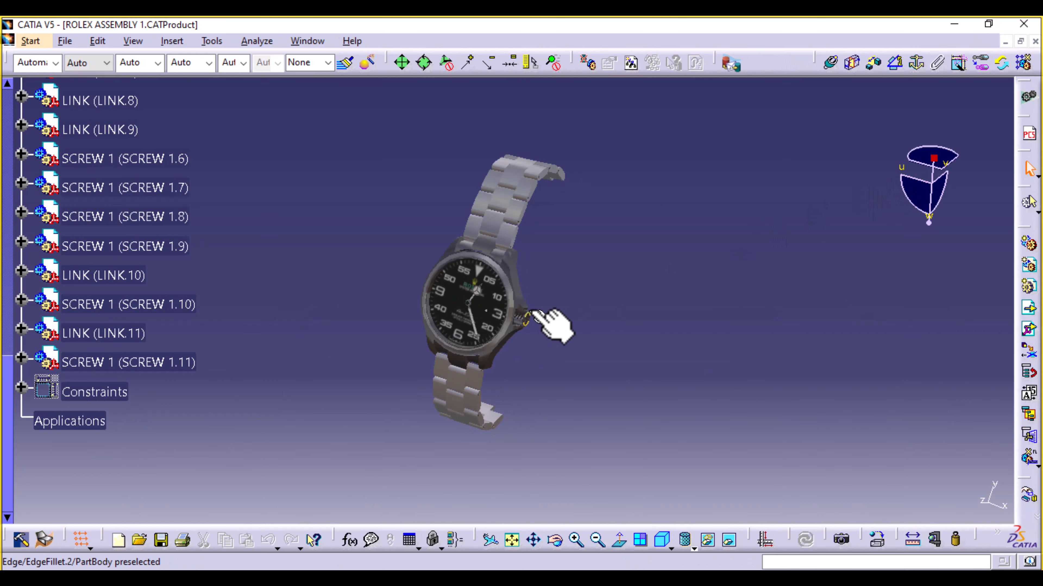
pyautogui.moveTo(592, 314); pyautogui.dragTo(516, 233, button='middle')
pyautogui.moveTo(668, 264)
pyautogui.mouseDown(button='middle')
pyautogui.moveTo(670, 341)
pyautogui.moveTo(685, 259)
pyautogui.mouseUp(button='middle')
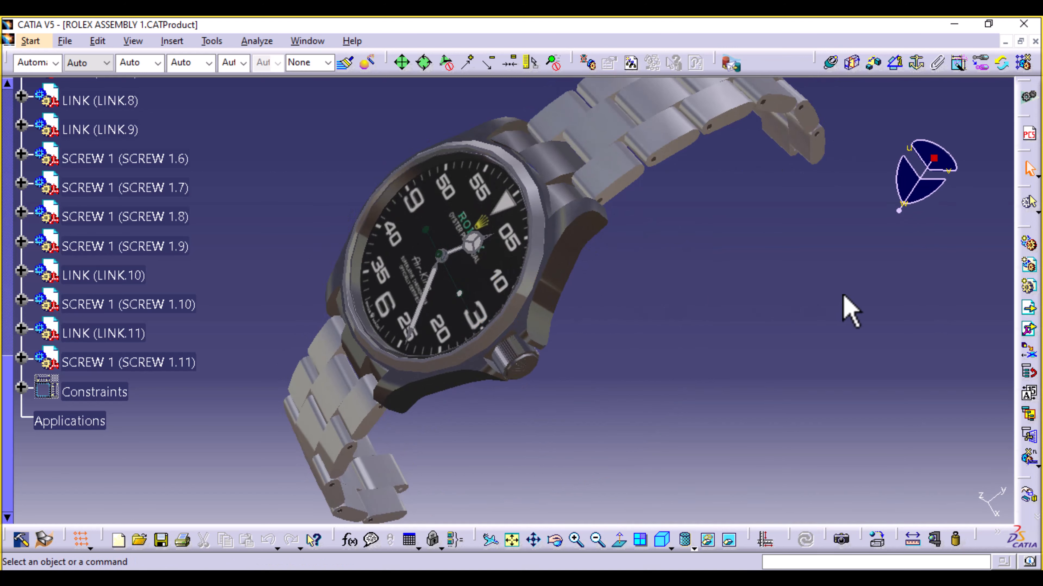
# Open END LINK.CATPart from the ROLEX AIR KING YOUTUBEPROJECT folder.
pyautogui.click(66, 41)
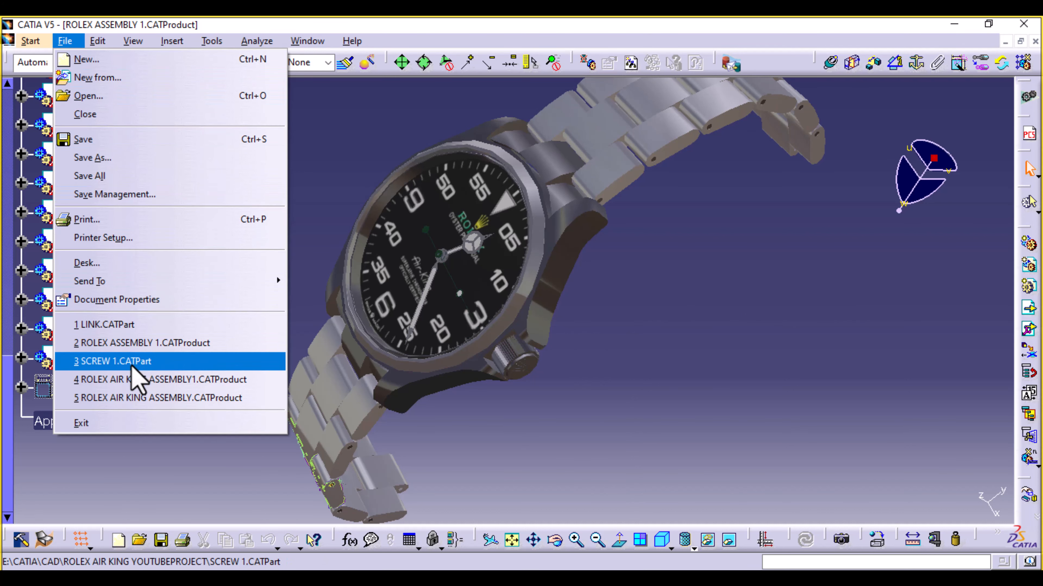
pyautogui.click(99, 96)
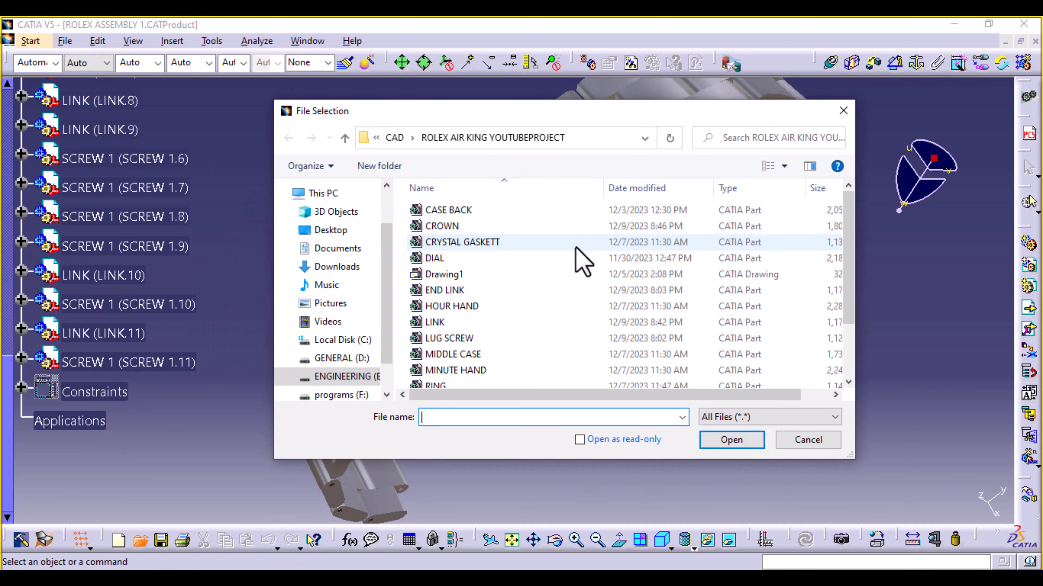
pyautogui.scroll(-2, 533, 252)
pyautogui.doubleClick(481, 218)
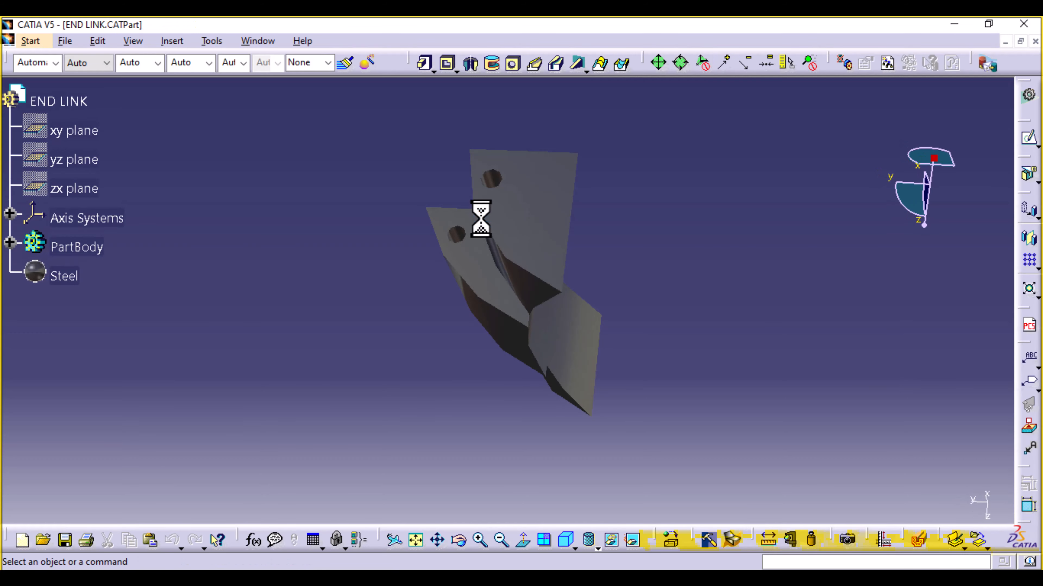
# Set the end link's Steel material to ambient 0.65 and roughness 0.02, then save and close the part.
pyautogui.doubleClick(50, 274)
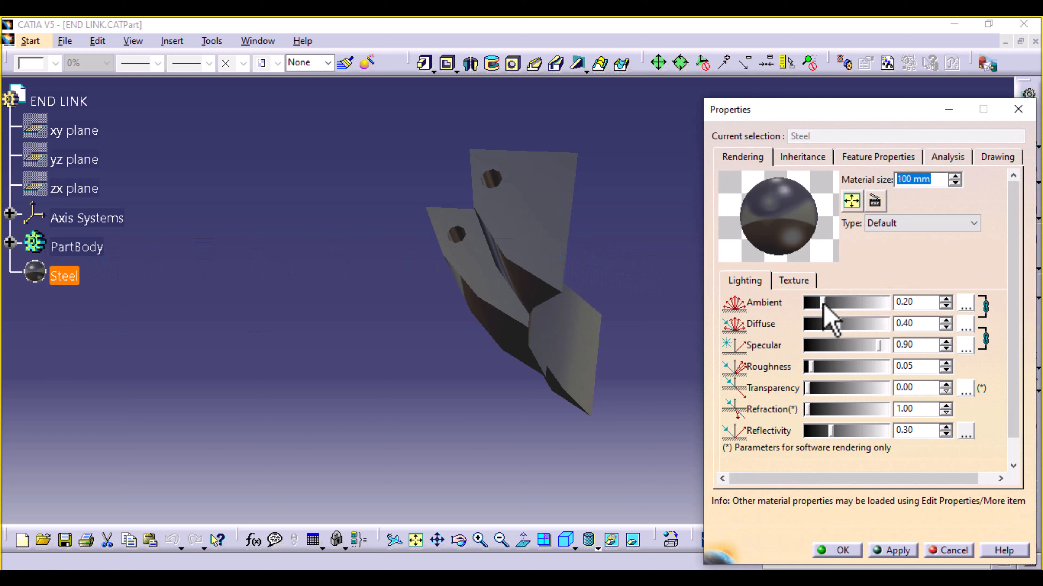
pyautogui.moveTo(822, 303); pyautogui.dragTo(848, 306)
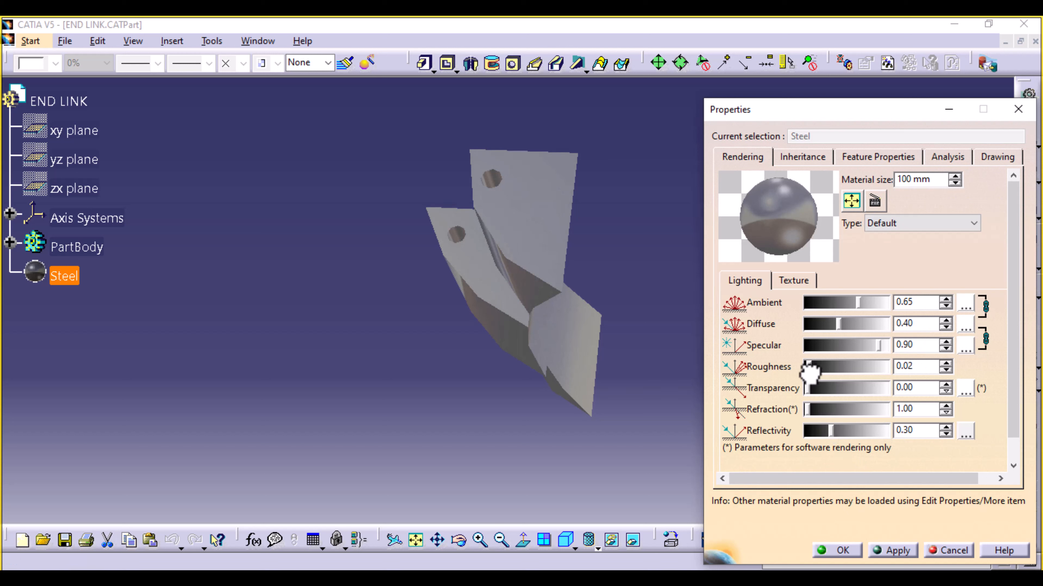
pyautogui.moveTo(395, 454); pyautogui.dragTo(617, 165, button='middle')
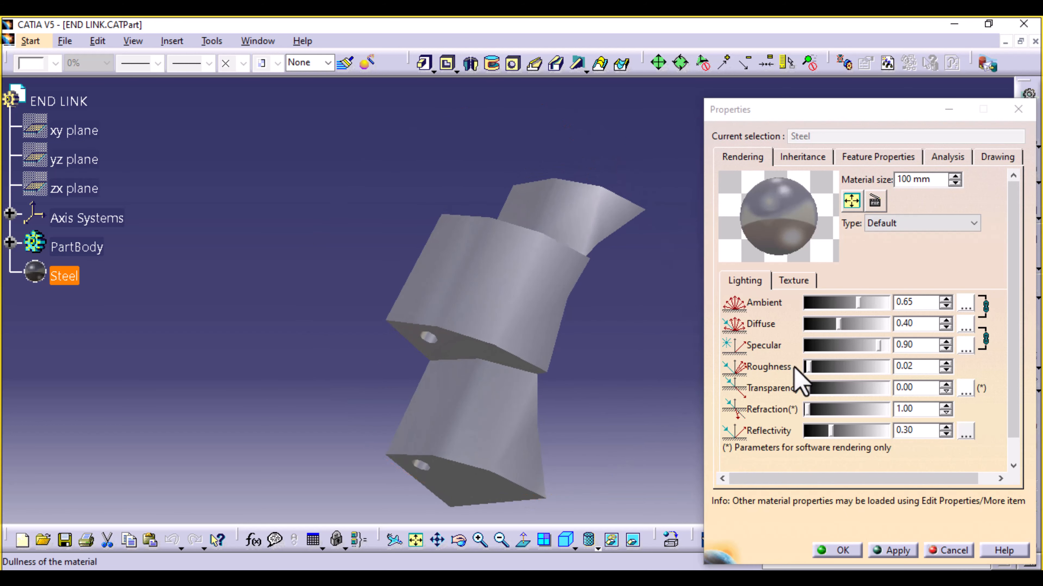
pyautogui.click(849, 552)
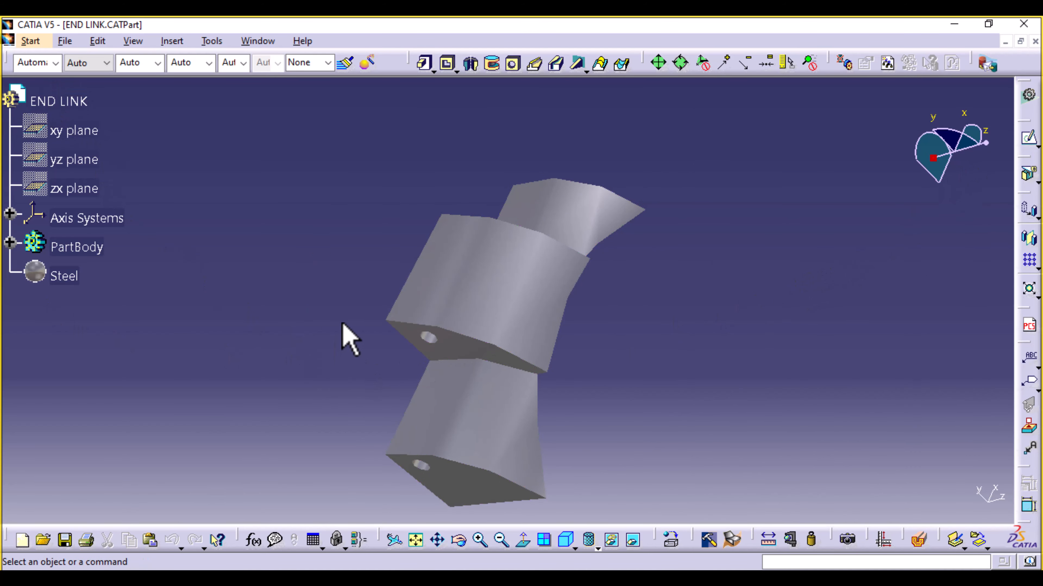
pyautogui.hotkey('ctrl', 's')
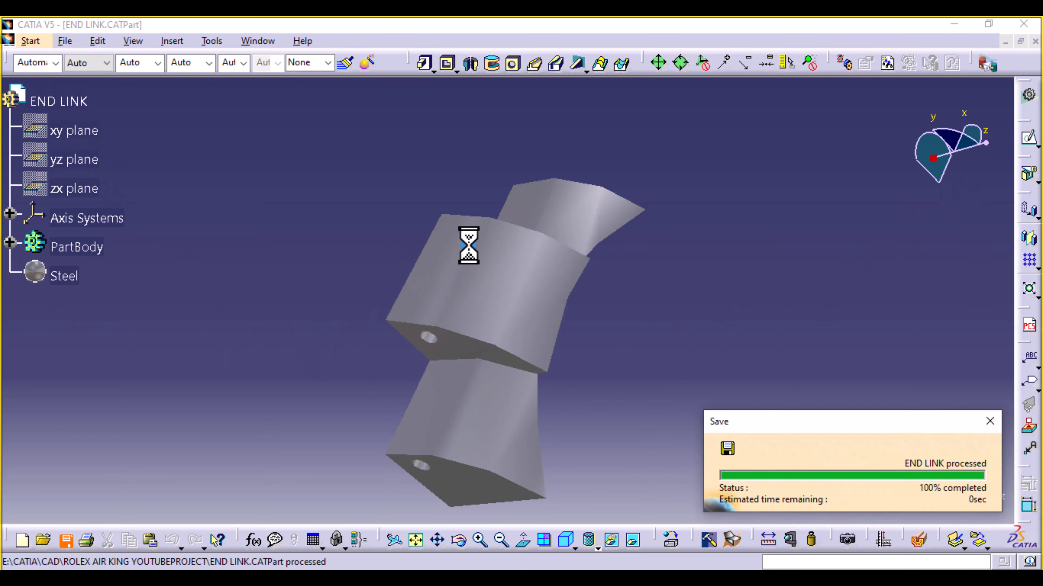
pyautogui.click(1036, 41)
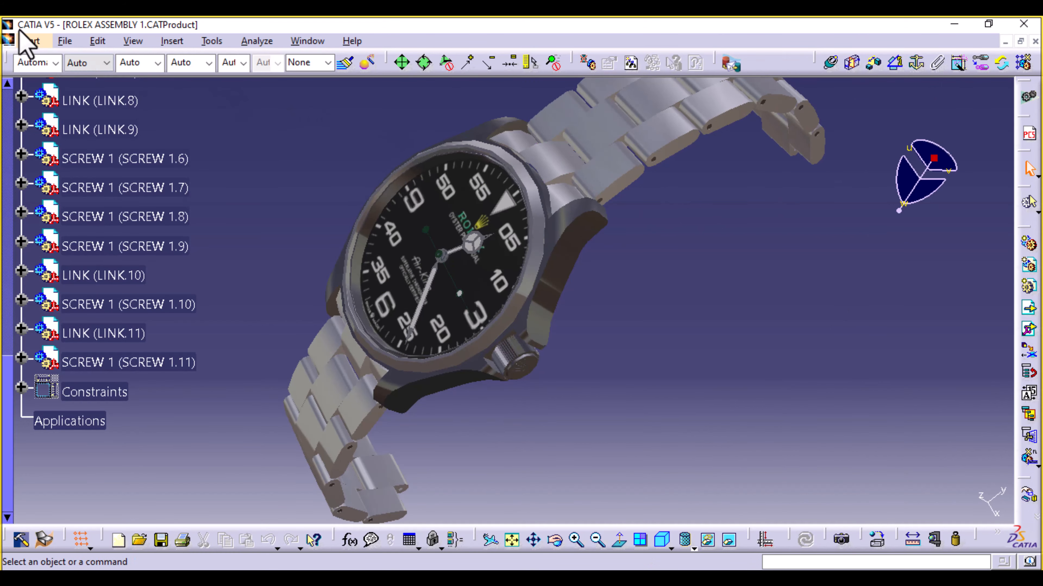
# Open MIDDLE CASE.CATPart and set its Steel material's ambient to 0.65.
pyautogui.click(62, 41)
pyautogui.click(130, 93)
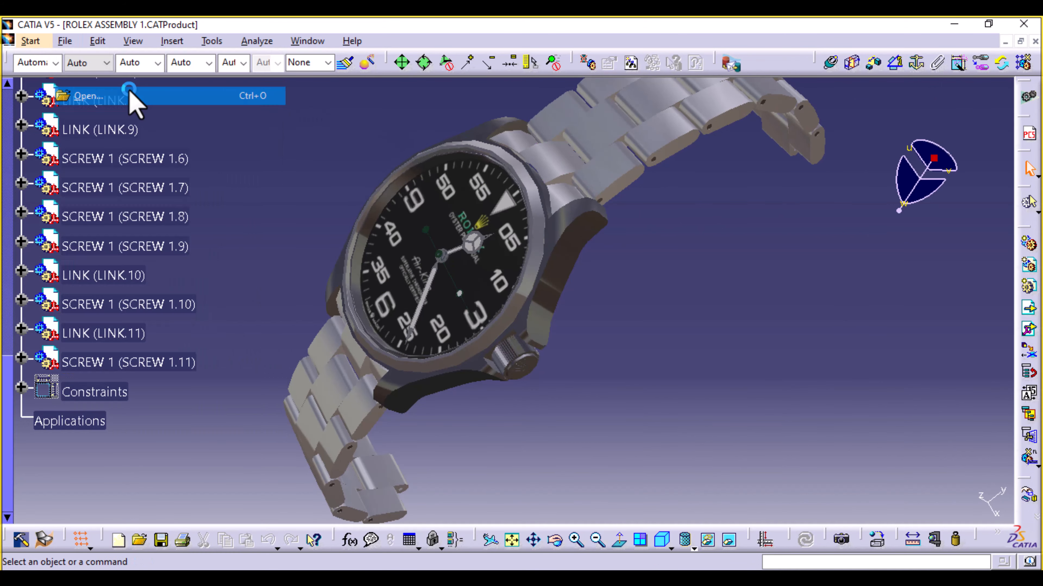
pyautogui.scroll(-1, 459, 297)
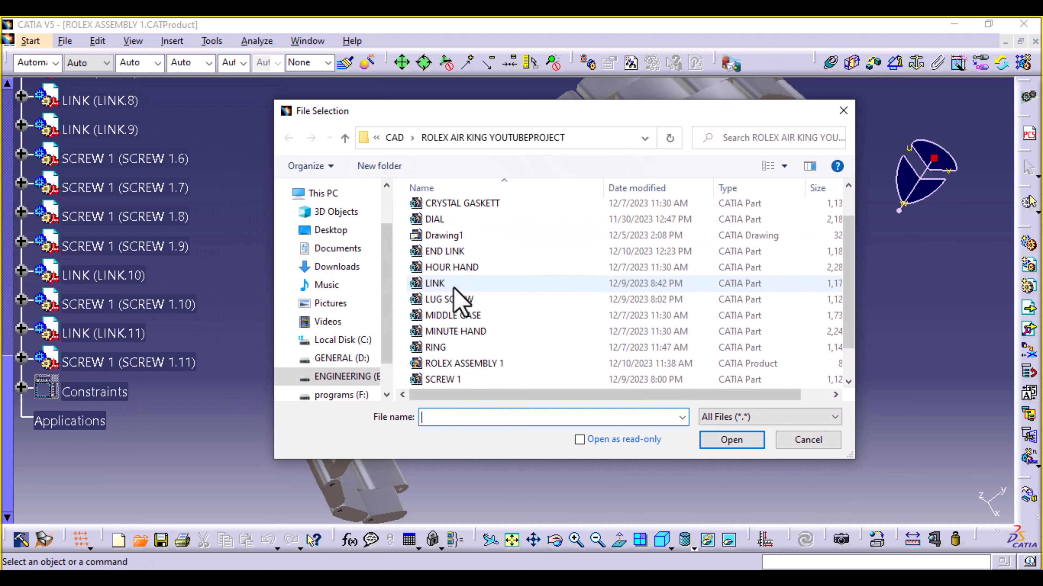
pyautogui.doubleClick(467, 316)
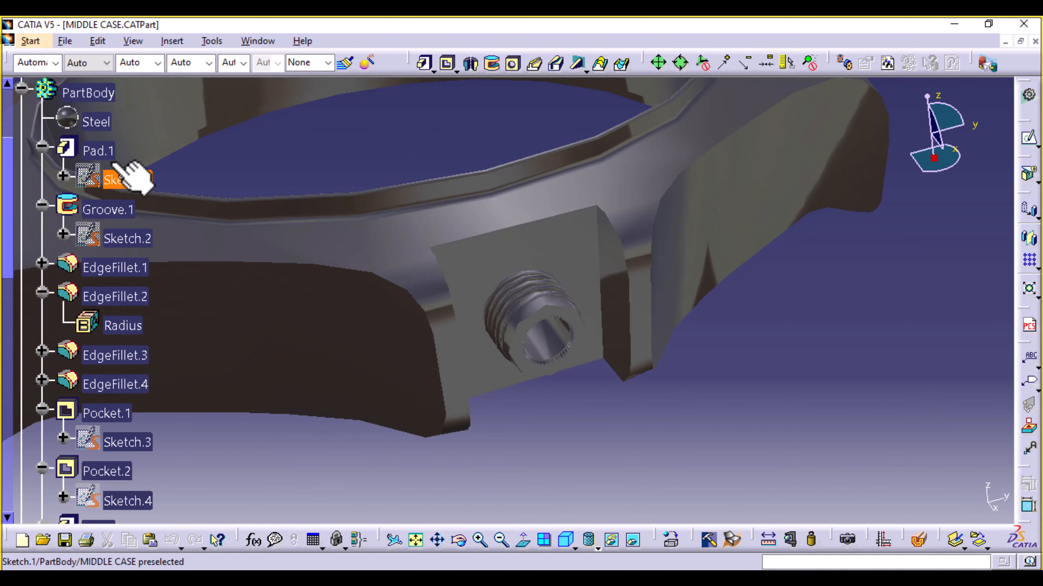
pyautogui.click(96, 121)
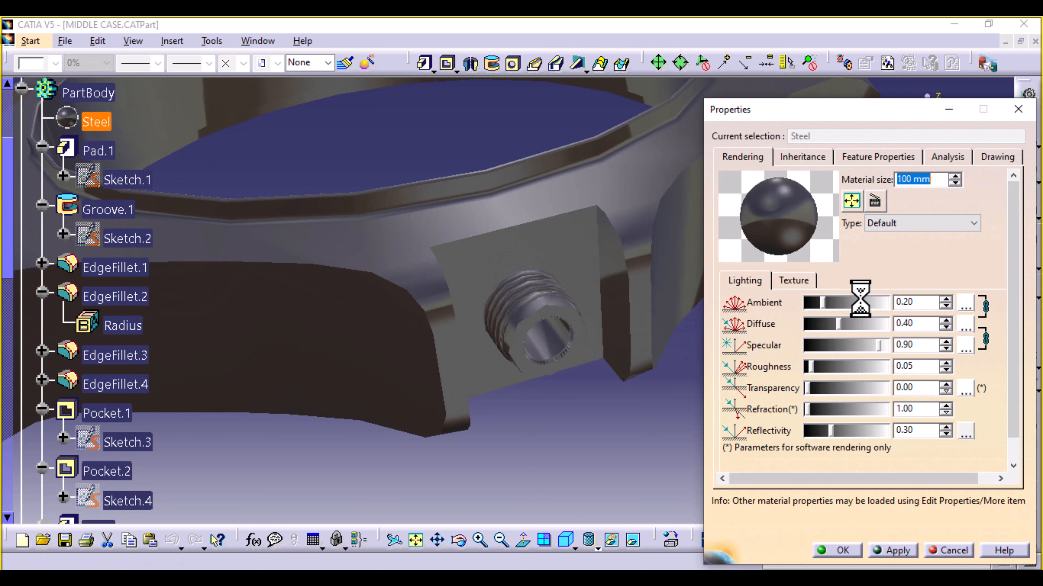
pyautogui.click(861, 302)
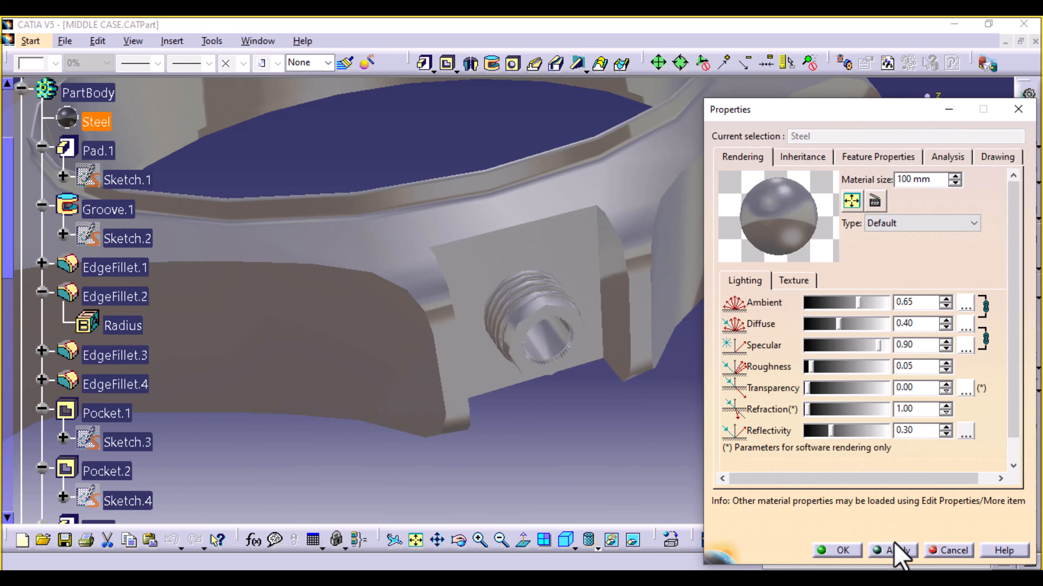
pyautogui.click(856, 554)
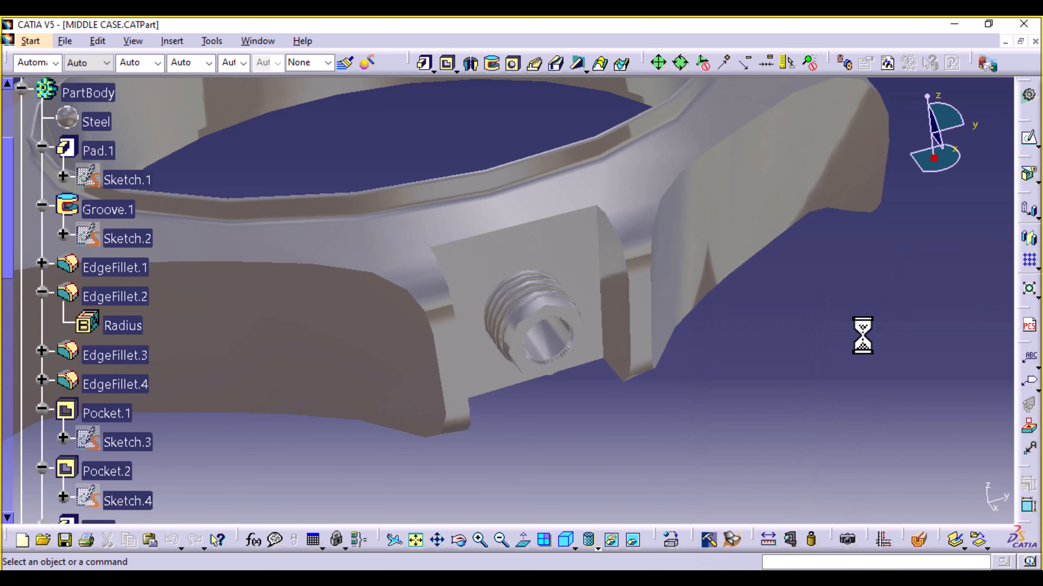
# Save and close the MIDDLE CASE part, returning to the watch assembly to check its finish.
pyautogui.hotkey('ctrl', 's')
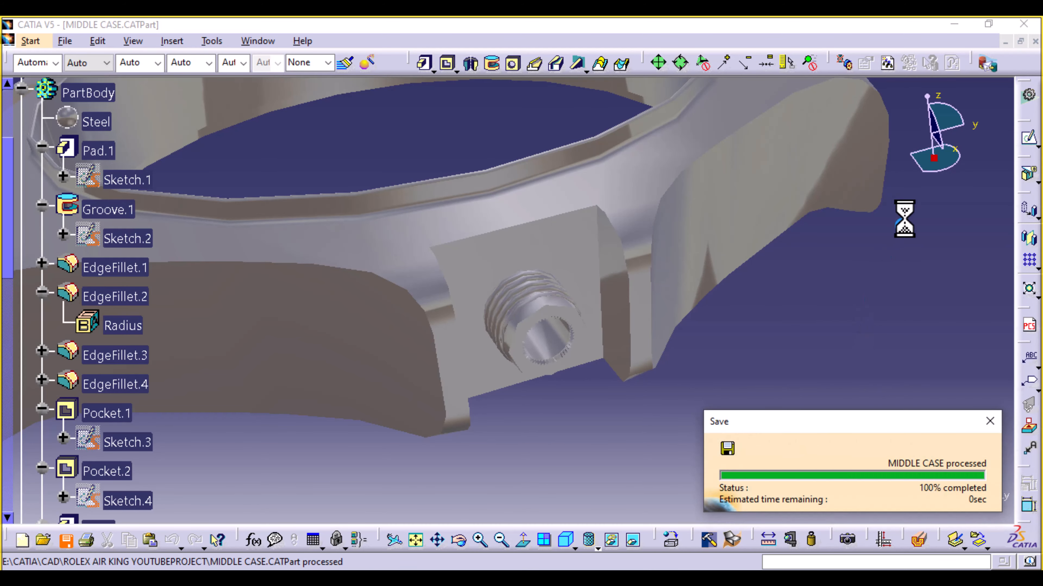
pyautogui.click(1034, 41)
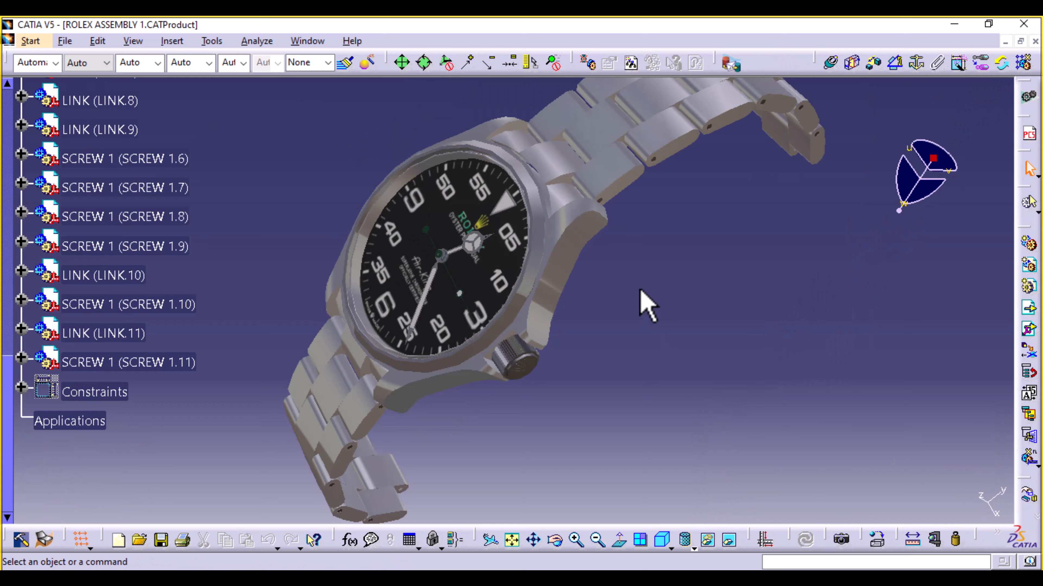
pyautogui.moveTo(640, 303); pyautogui.dragTo(631, 333, button='middle')
pyautogui.moveTo(600, 423); pyautogui.dragTo(623, 384, button='middle')
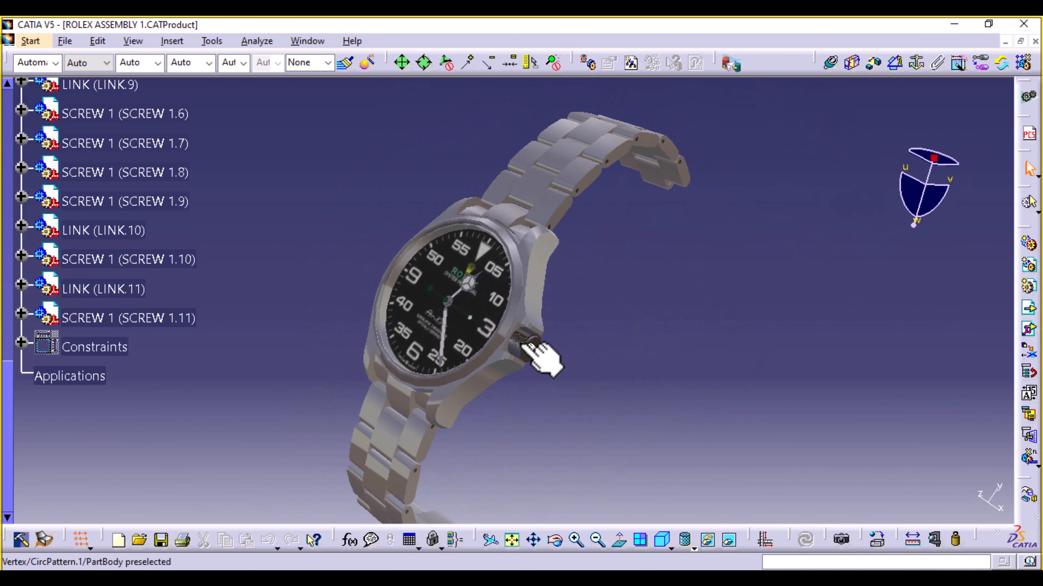
# Open CROWN.CATPart from the ROLEX AIR KING YOUTUBEPROJECT folder.
pyautogui.click(65, 41)
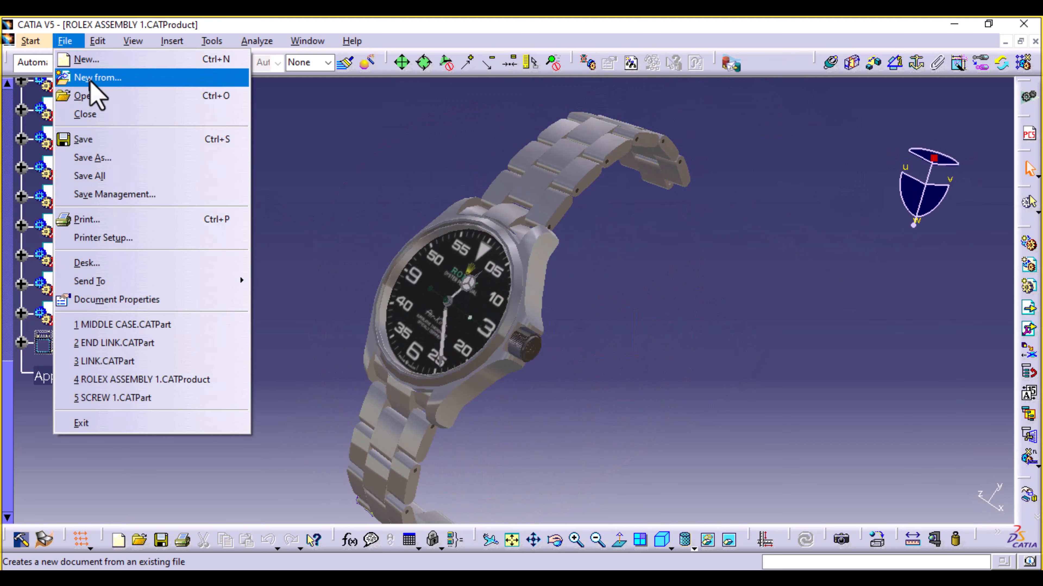
pyautogui.click(95, 98)
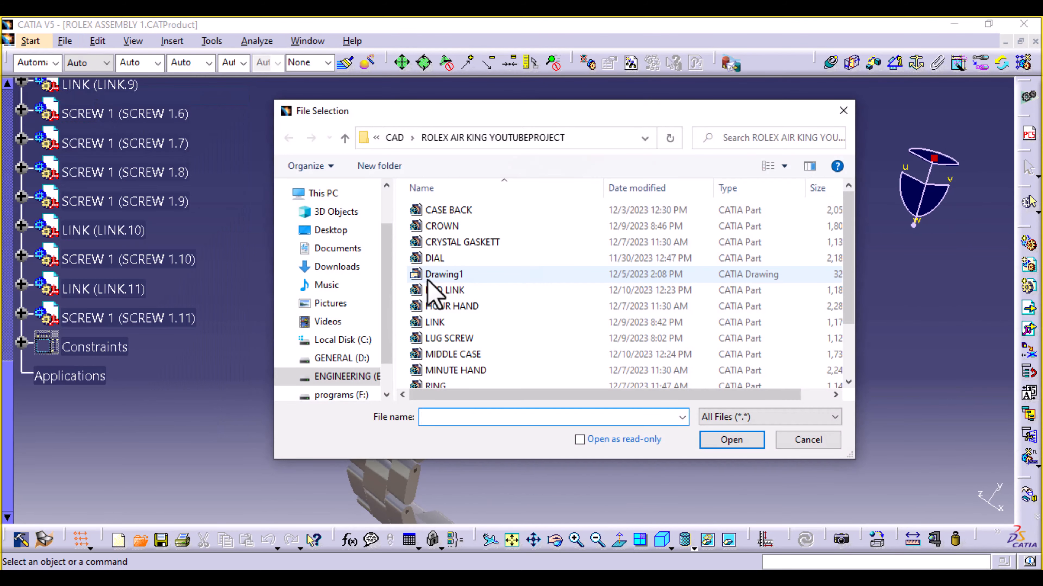
pyautogui.doubleClick(465, 226)
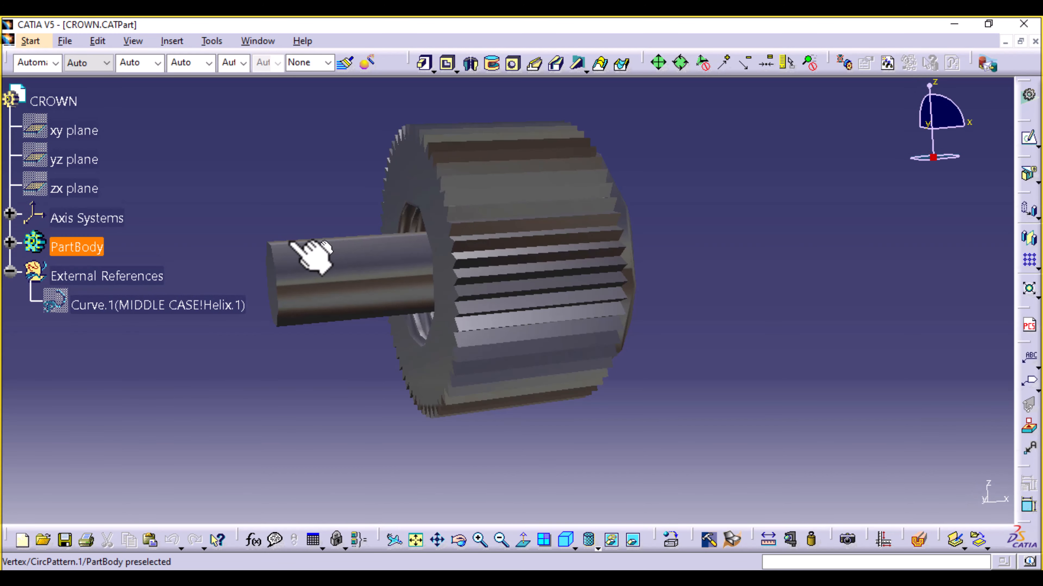
# Set the crown's Steel material ambient to 0.65, then save and close the part.
pyautogui.click(9, 243)
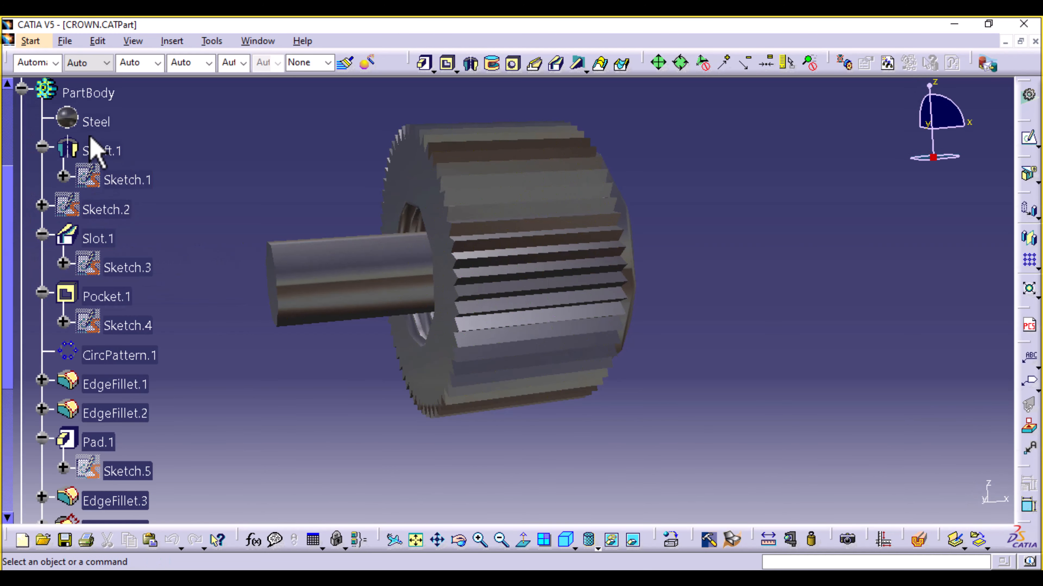
pyautogui.click(92, 121)
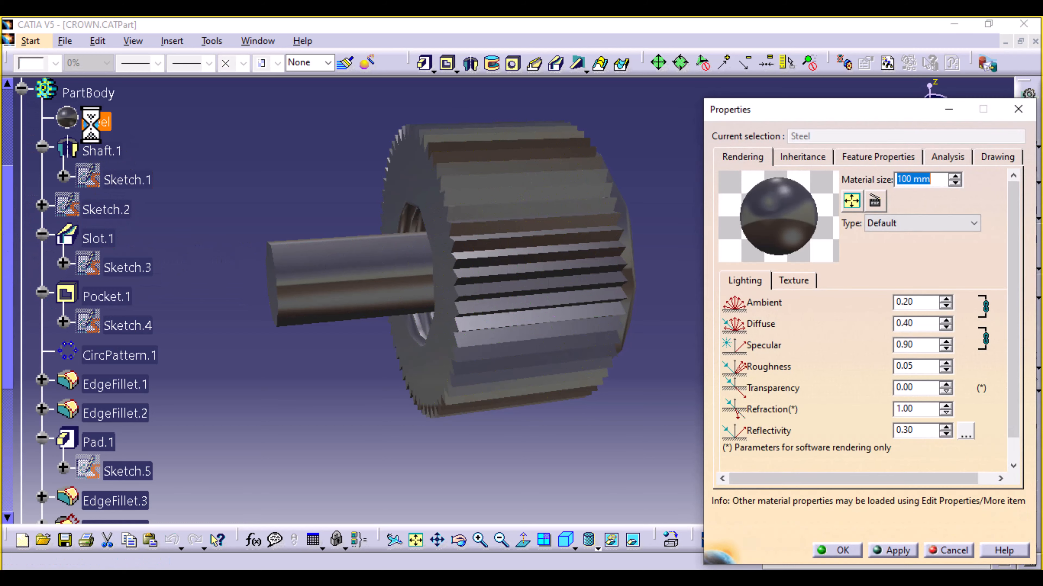
pyautogui.click(854, 303)
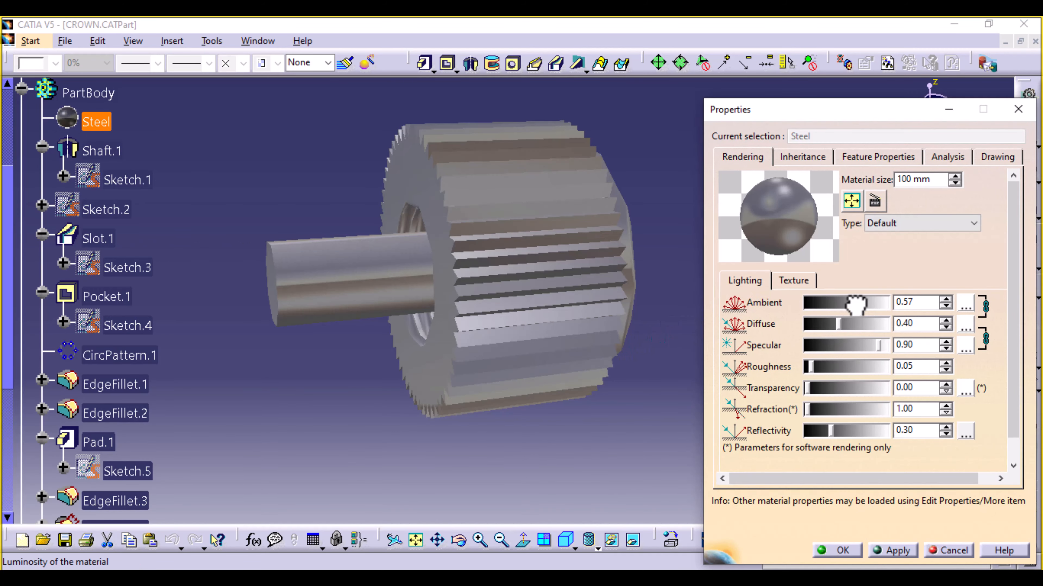
pyautogui.click(861, 303)
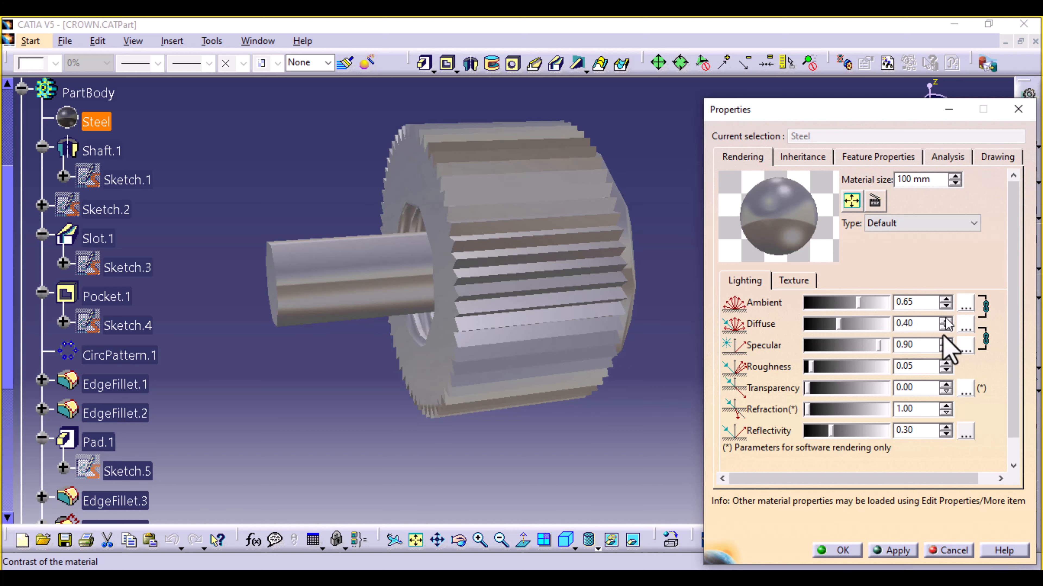
pyautogui.click(839, 550)
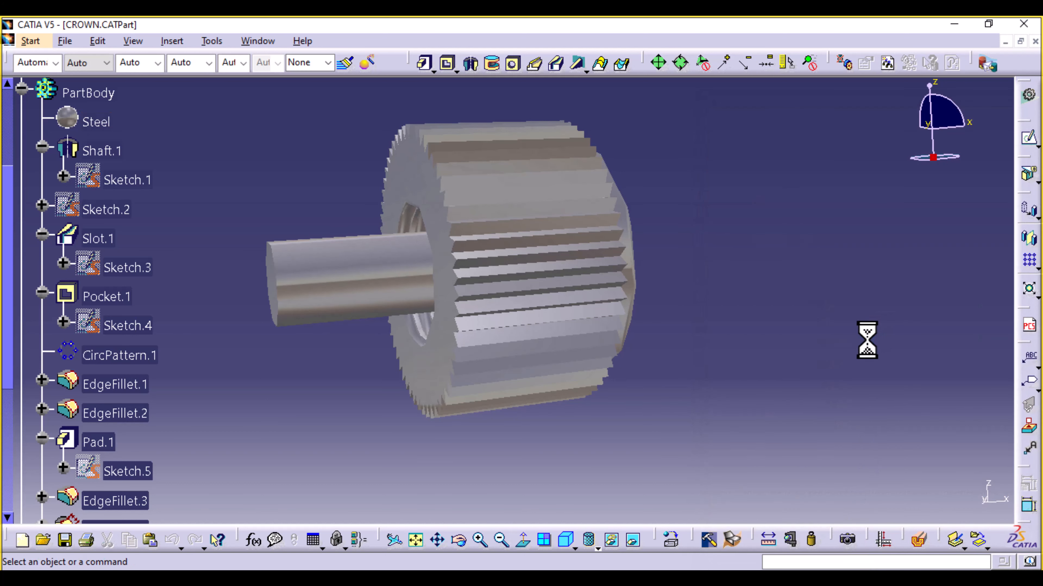
pyautogui.hotkey('ctrl', 's')
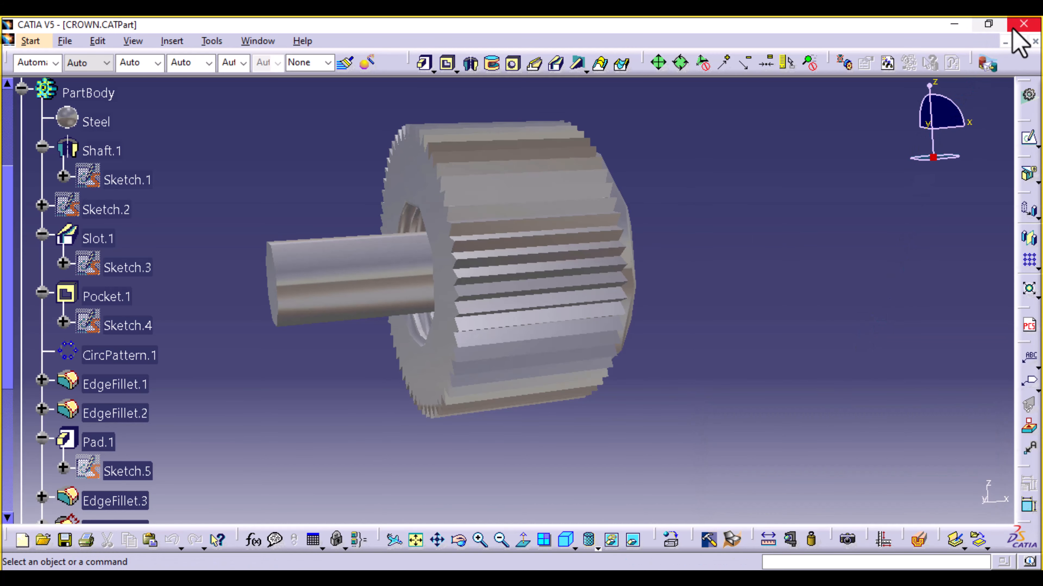
pyautogui.click(1035, 41)
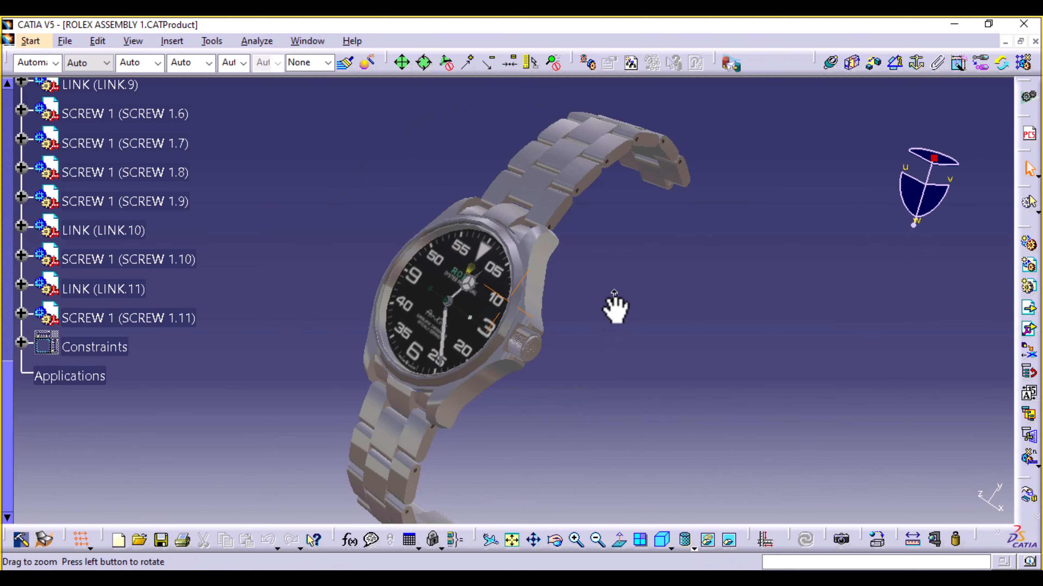
# Open the assembly's light source settings and redirect both lights to the upper left and top of the preview sphere.
pyautogui.moveTo(614, 308); pyautogui.dragTo(639, 349, button='middle')
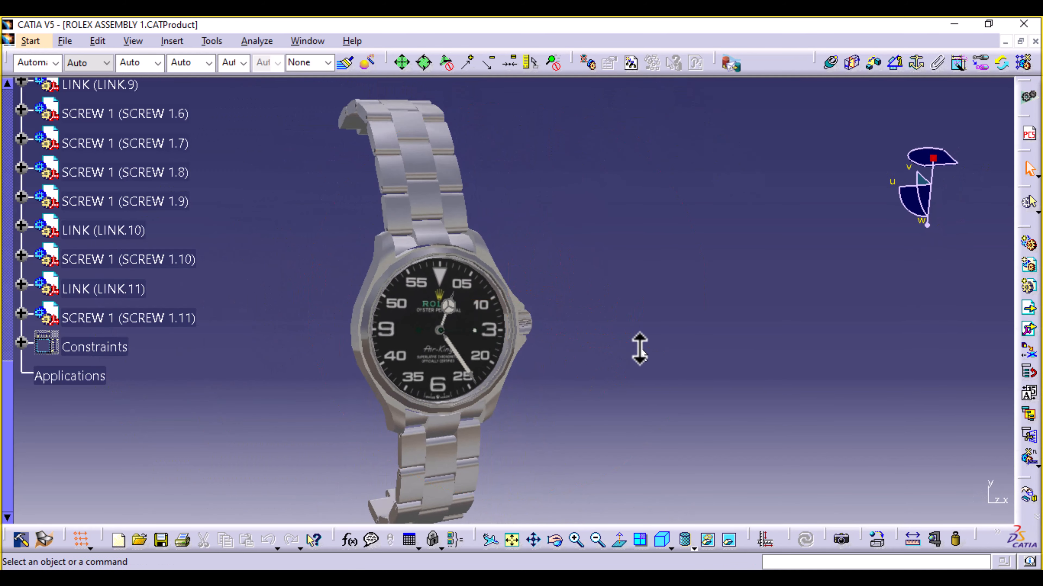
pyautogui.moveTo(587, 450); pyautogui.dragTo(506, 348, button='middle')
pyautogui.click(132, 41)
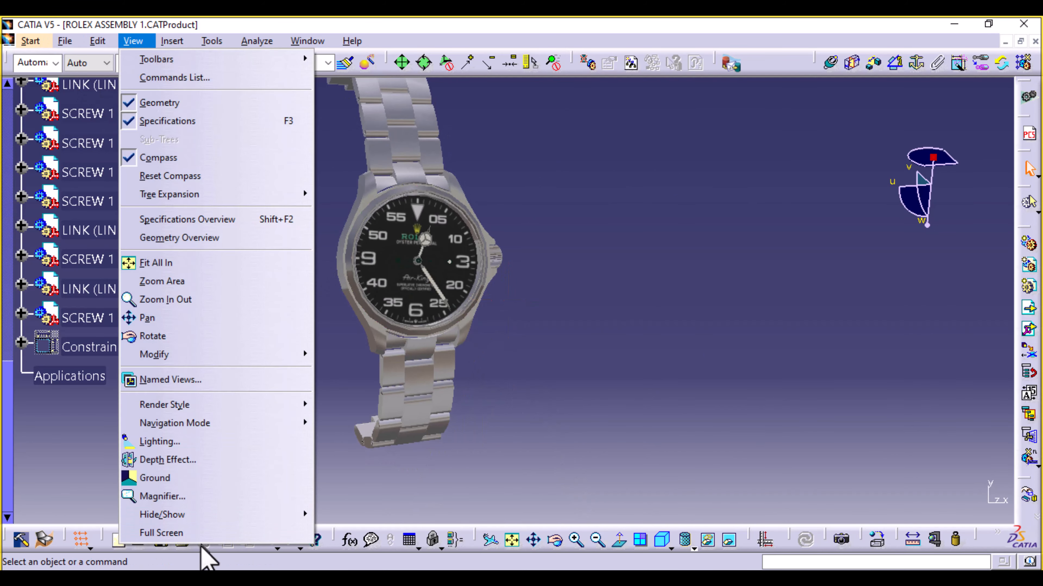
pyautogui.click(169, 441)
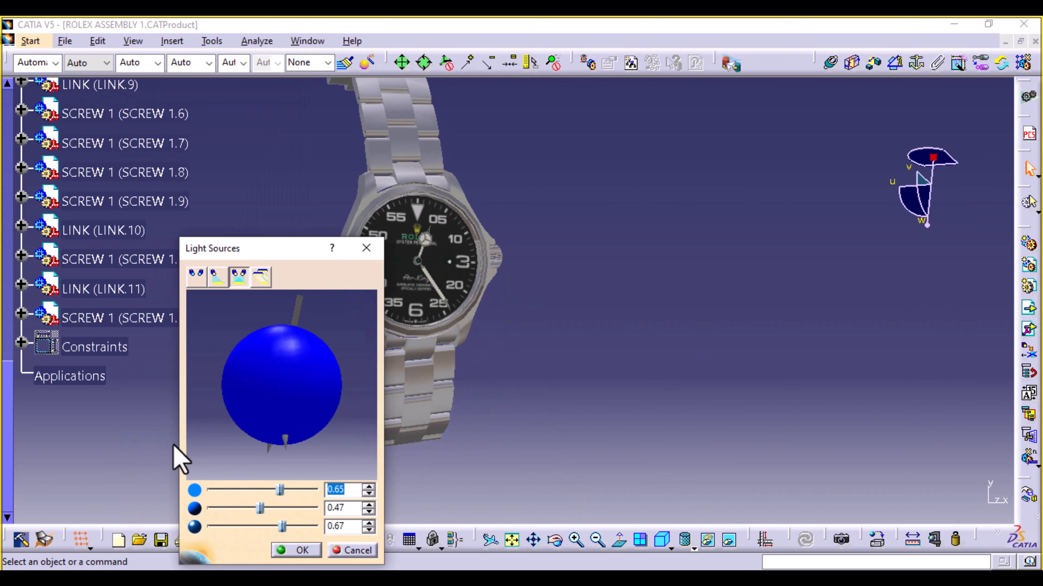
pyautogui.moveTo(716, 218); pyautogui.dragTo(357, 189, button='middle')
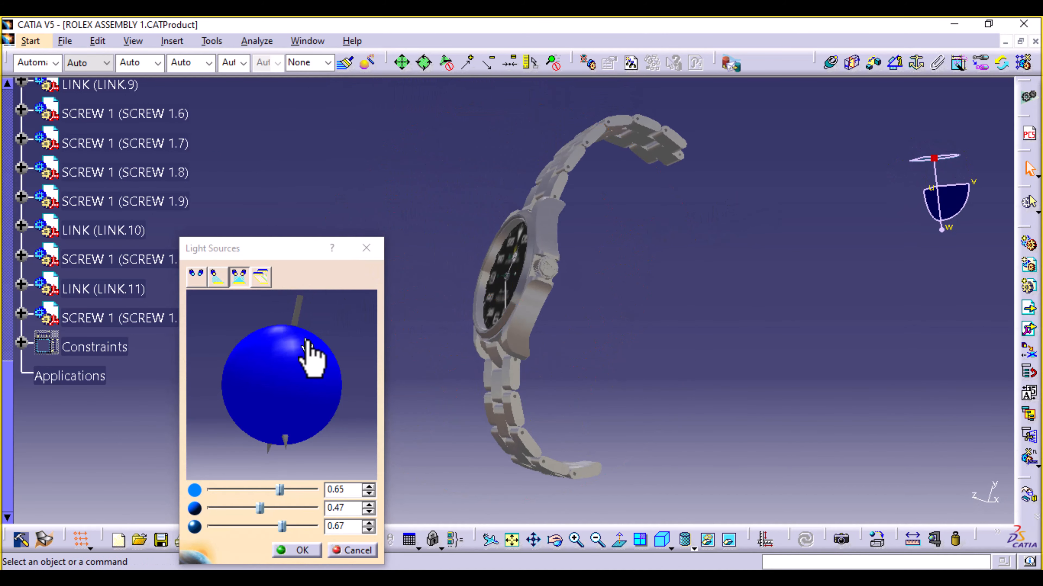
pyautogui.moveTo(298, 318)
pyautogui.mouseDown()
pyautogui.moveTo(226, 349)
pyautogui.moveTo(209, 391)
pyautogui.moveTo(234, 342)
pyautogui.moveTo(269, 331)
pyautogui.moveTo(231, 349)
pyautogui.mouseUp()
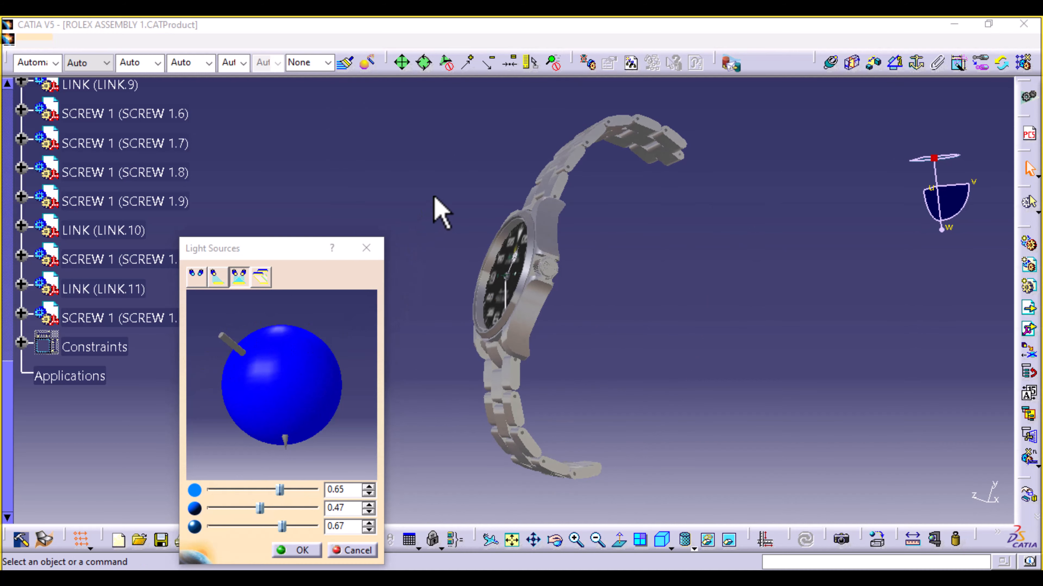
pyautogui.moveTo(437, 205); pyautogui.dragTo(641, 347, button='middle')
pyautogui.moveTo(287, 440); pyautogui.dragTo(278, 463)
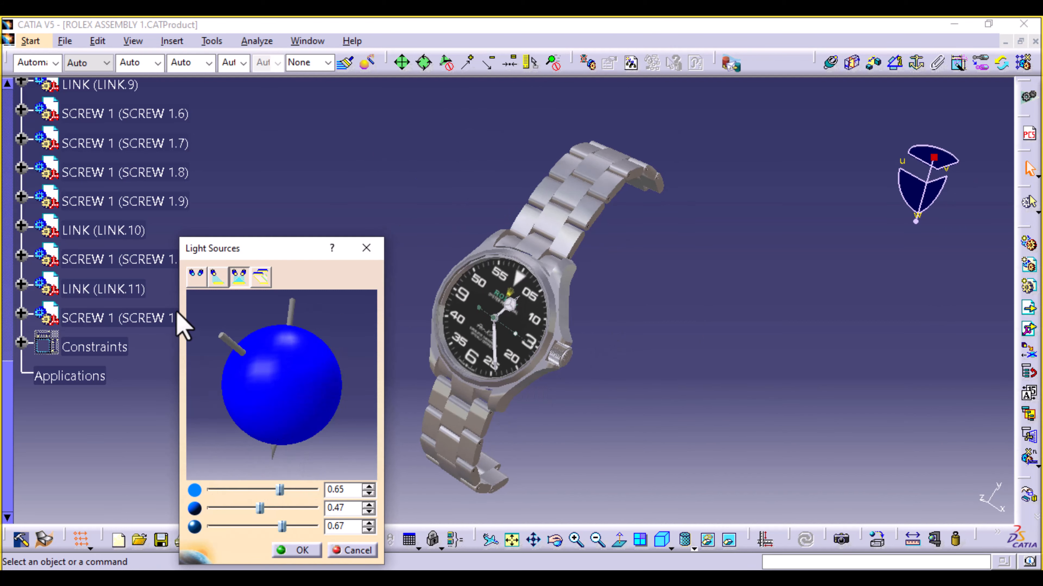
# Preview the watch with no light, then switch to a single light and aim it slightly lower on the sphere's upper left.
pyautogui.click(196, 278)
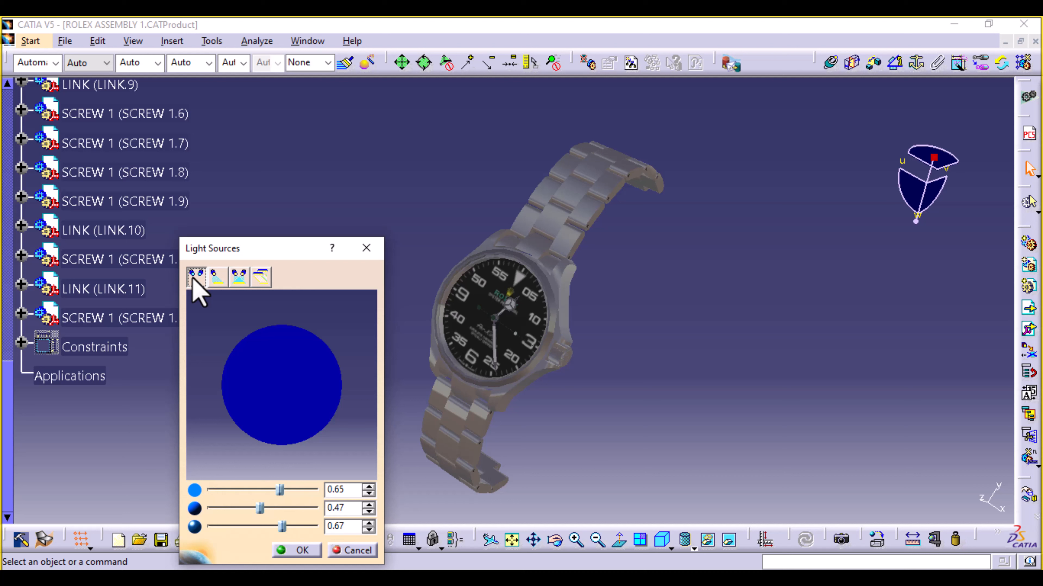
pyautogui.click(223, 278)
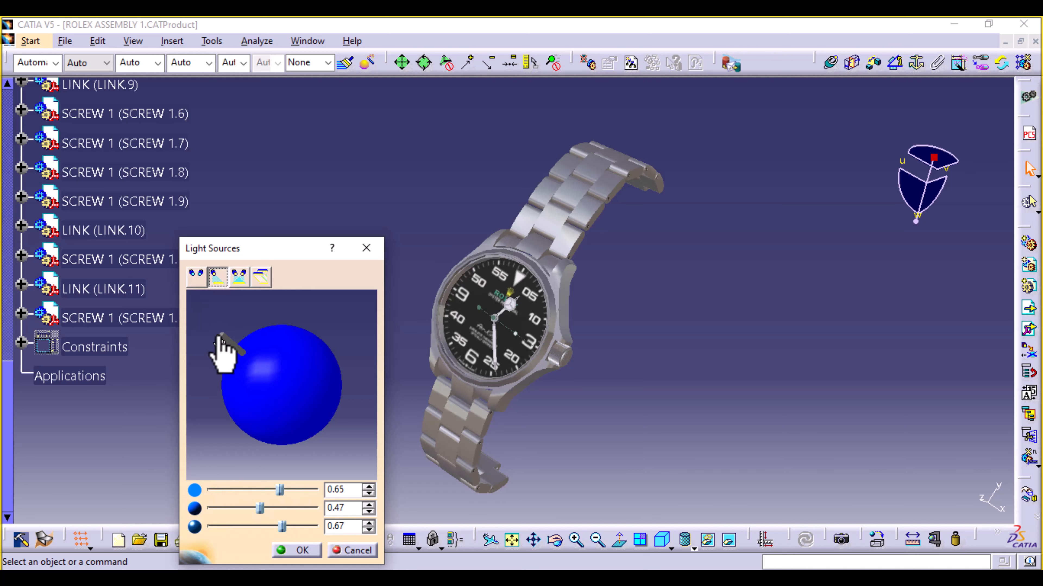
pyautogui.moveTo(221, 347)
pyautogui.mouseDown()
pyautogui.moveTo(279, 380)
pyautogui.moveTo(296, 326)
pyautogui.moveTo(354, 298)
pyautogui.moveTo(209, 380)
pyautogui.moveTo(216, 349)
pyautogui.moveTo(212, 356)
pyautogui.mouseUp()
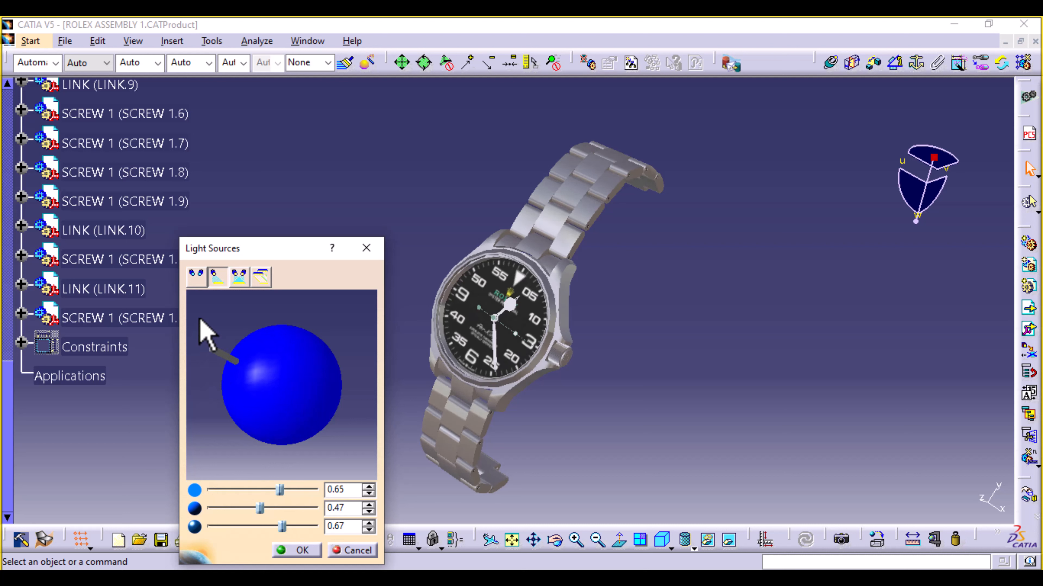
# Restore two-light illumination and aim the lights at the sphere's upper left and upper right.
pyautogui.click(239, 277)
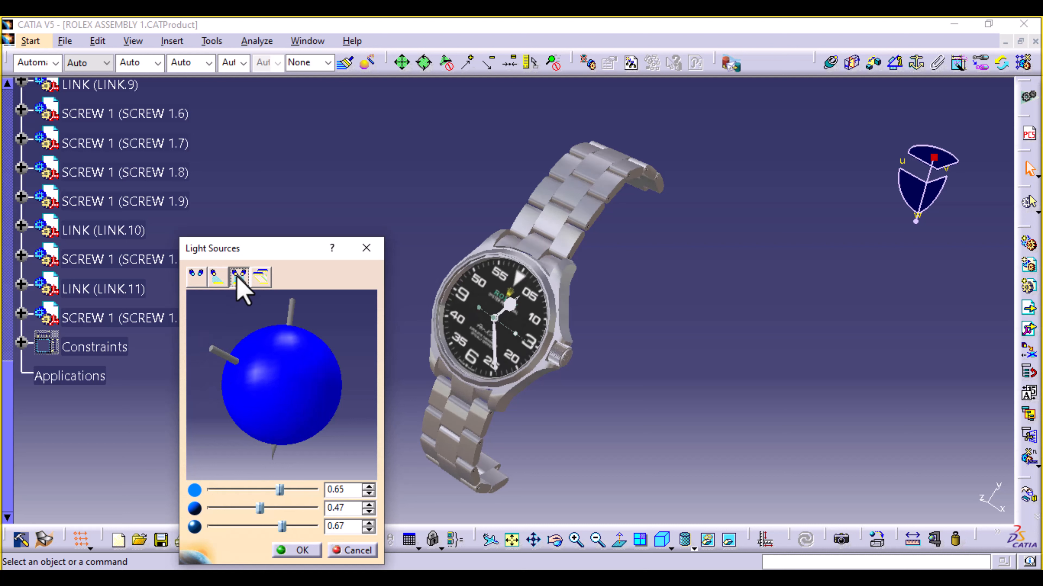
pyautogui.moveTo(299, 325)
pyautogui.mouseDown()
pyautogui.moveTo(325, 353)
pyautogui.moveTo(293, 313)
pyautogui.moveTo(330, 301)
pyautogui.moveTo(272, 322)
pyautogui.moveTo(300, 314)
pyautogui.mouseUp()
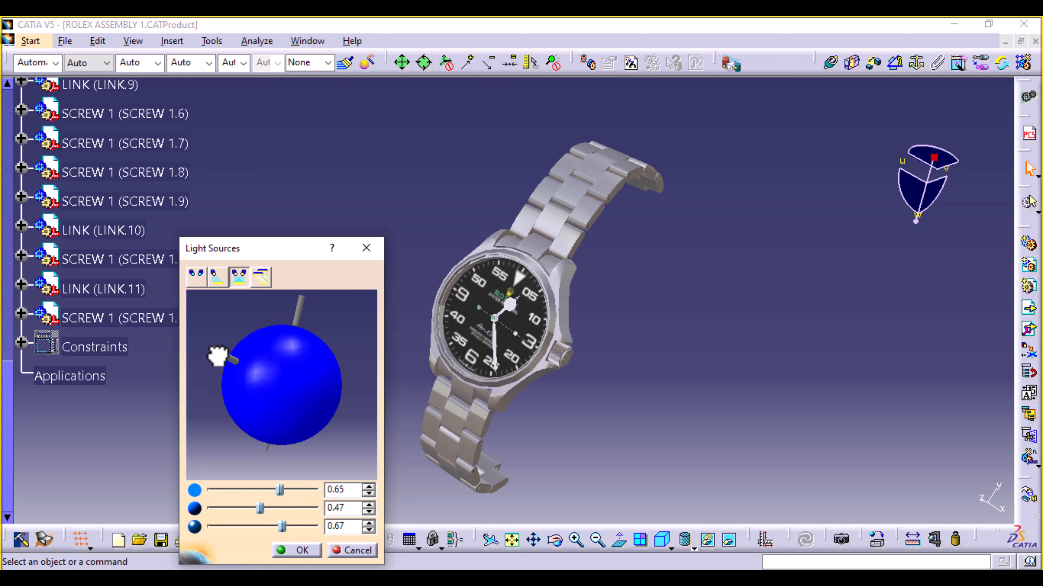
pyautogui.moveTo(217, 355)
pyautogui.mouseDown()
pyautogui.moveTo(251, 447)
pyautogui.moveTo(216, 356)
pyautogui.moveTo(198, 385)
pyautogui.moveTo(186, 345)
pyautogui.moveTo(172, 380)
pyautogui.moveTo(205, 333)
pyautogui.moveTo(223, 354)
pyautogui.moveTo(213, 351)
pyautogui.mouseUp()
pyautogui.moveTo(300, 304); pyautogui.dragTo(317, 321)
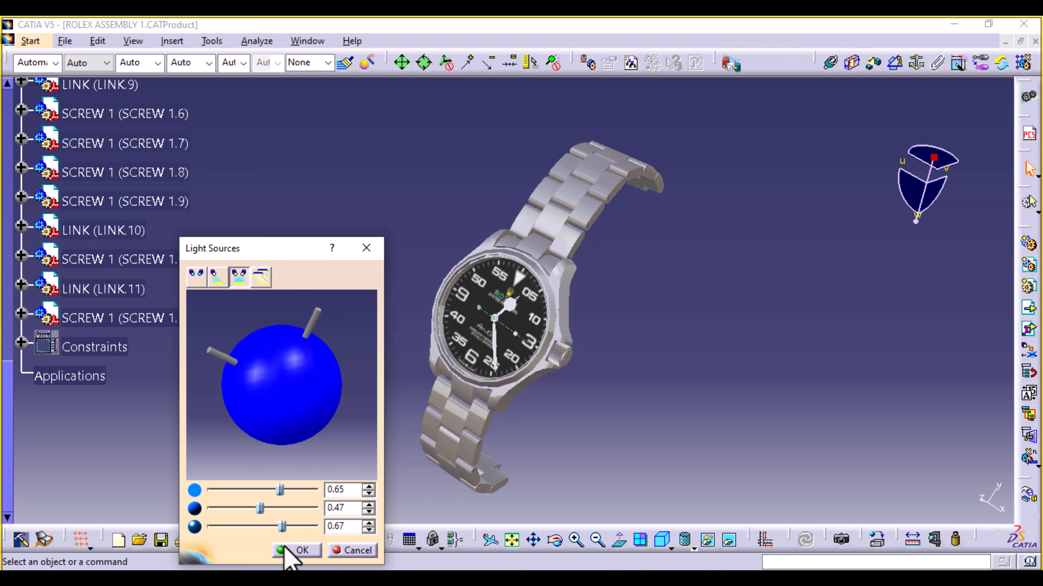
# Set the three light intensity values, in order, to 0.61, 0.52 and 0.63 and apply the lighting.
pyautogui.moveTo(278, 491); pyautogui.dragTo(278, 529)
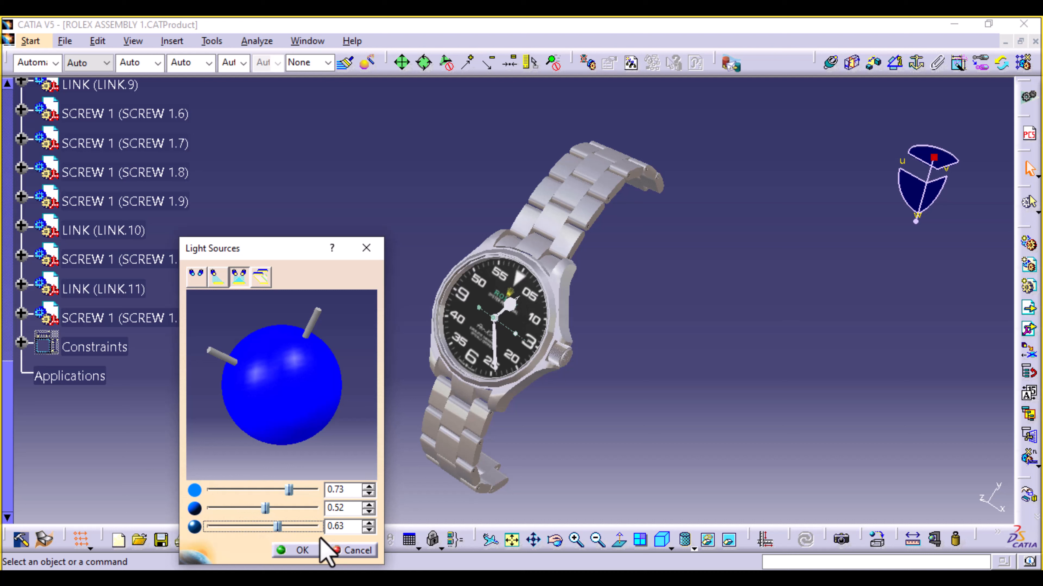
pyautogui.moveTo(290, 490)
pyautogui.mouseDown()
pyautogui.moveTo(250, 491)
pyautogui.moveTo(274, 490)
pyautogui.mouseUp()
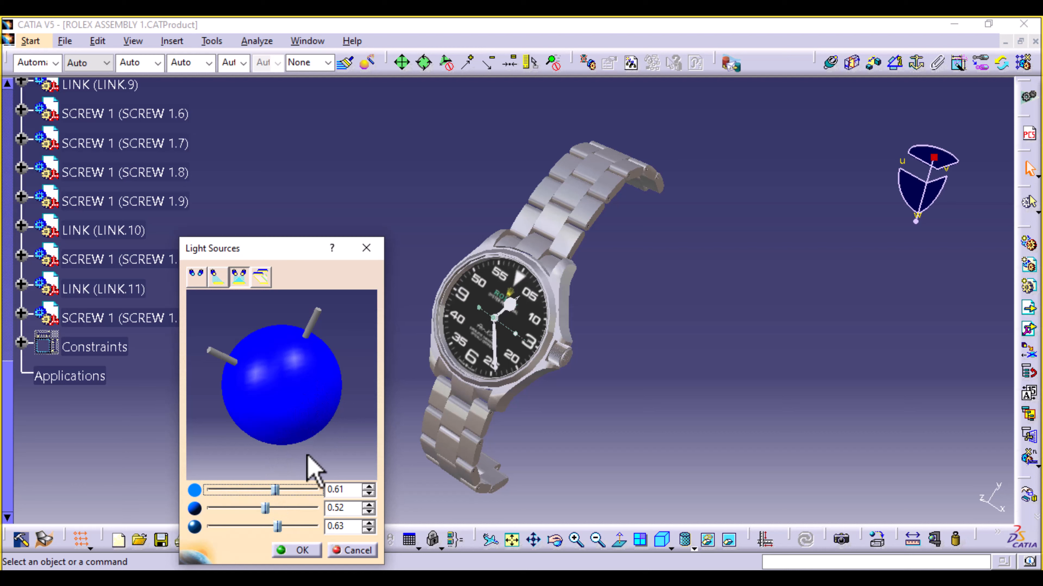
pyautogui.click(303, 551)
# Attach the compass to the upper strap's links near the case and rotate them downward to tighten the curve.
pyautogui.keyDown('ctrl'); pyautogui.moveTo(624, 445); pyautogui.dragTo(571, 334, button='middle'); pyautogui.keyUp('ctrl')
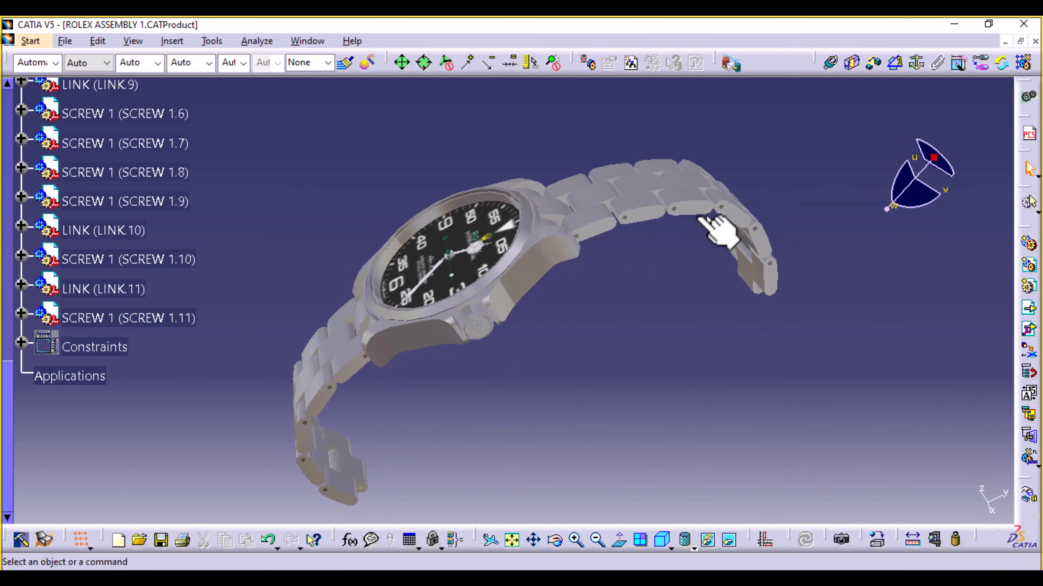
pyautogui.click(661, 212)
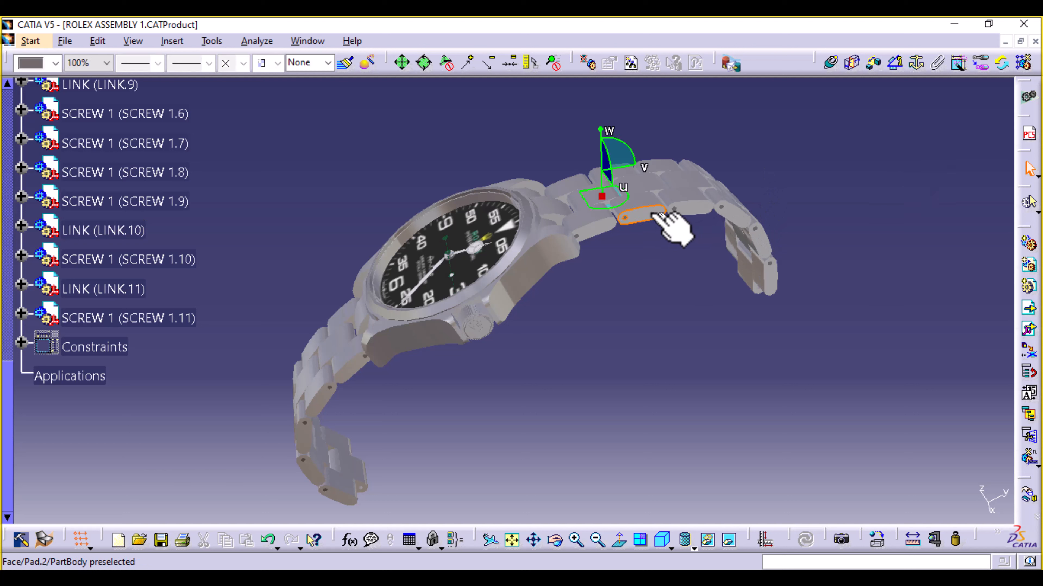
pyautogui.moveTo(632, 155); pyautogui.dragTo(685, 202)
pyautogui.click(693, 196)
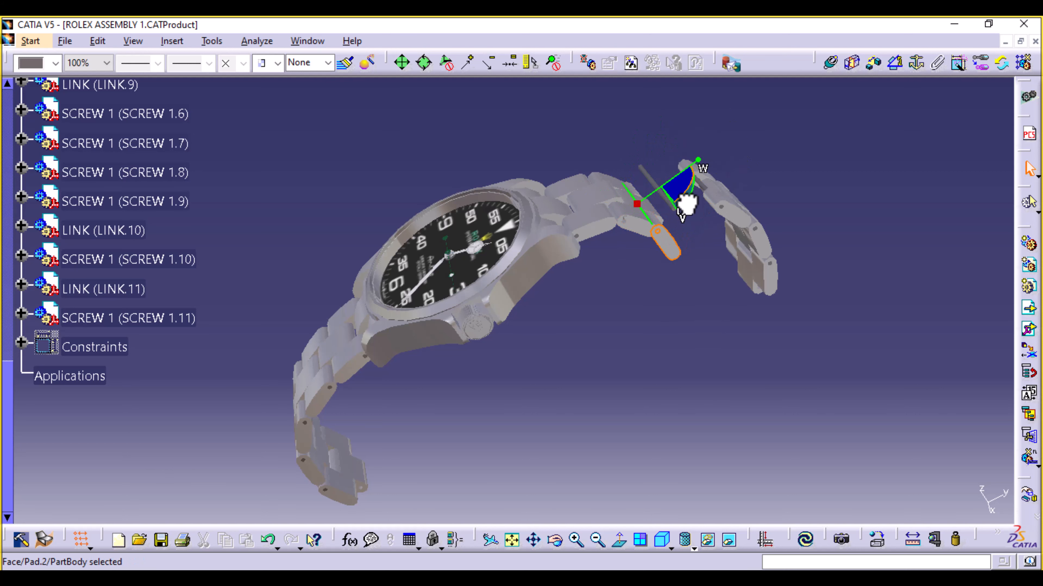
# Try to adjust the angle of the upper strap's tilted link with the compass, then undo the last rotation.
pyautogui.moveTo(661, 317); pyautogui.dragTo(755, 182, button='middle')
pyautogui.click(755, 183)
pyautogui.moveTo(761, 144); pyautogui.dragTo(774, 120)
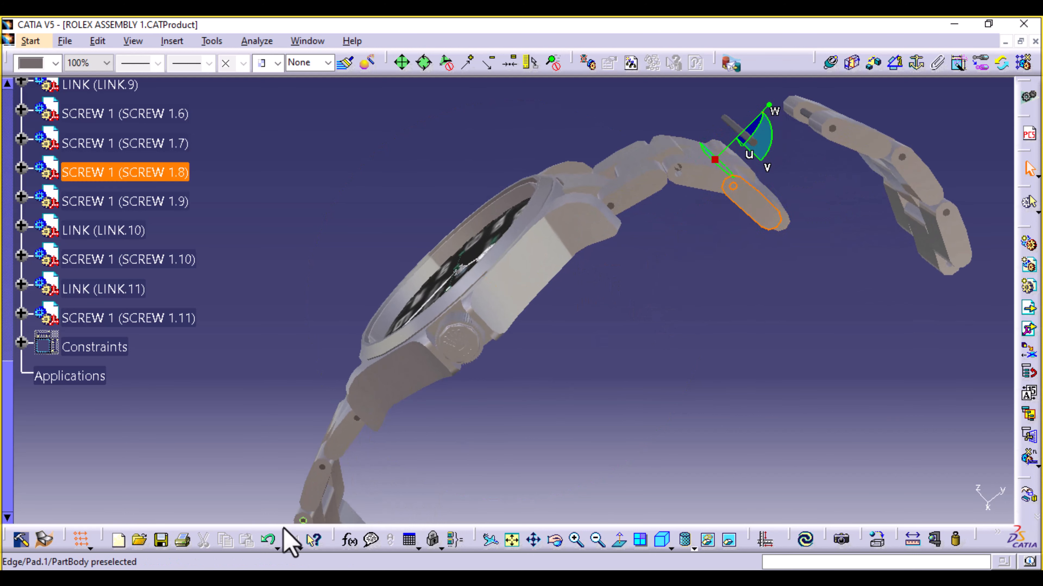
pyautogui.click(270, 542)
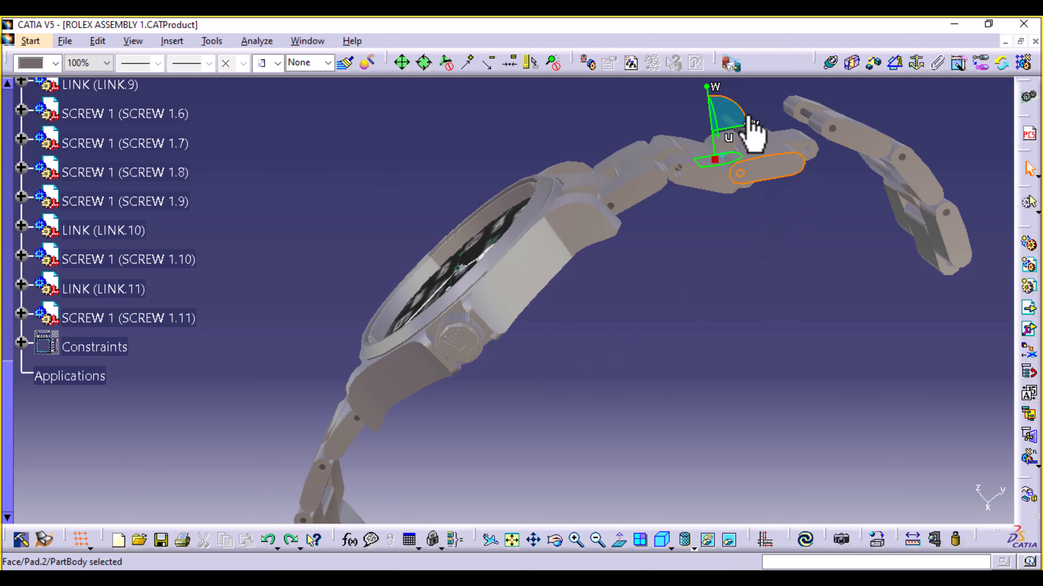
# Rotate the upper strap's links near the case with the compass, fine-tuning their downward tilt one by one.
pyautogui.moveTo(742, 117); pyautogui.dragTo(771, 149)
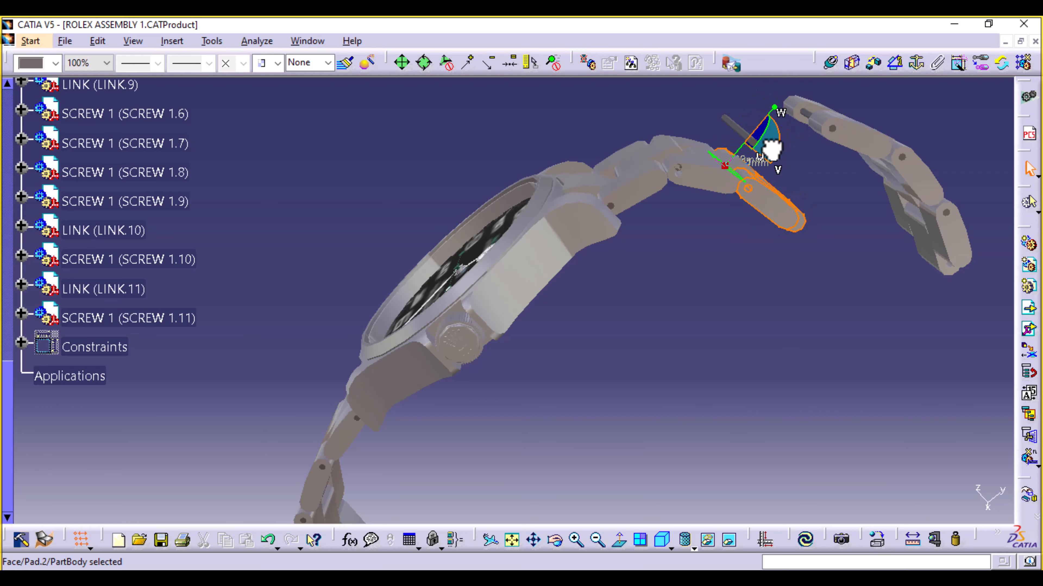
pyautogui.moveTo(742, 362); pyautogui.dragTo(620, 318, button='middle')
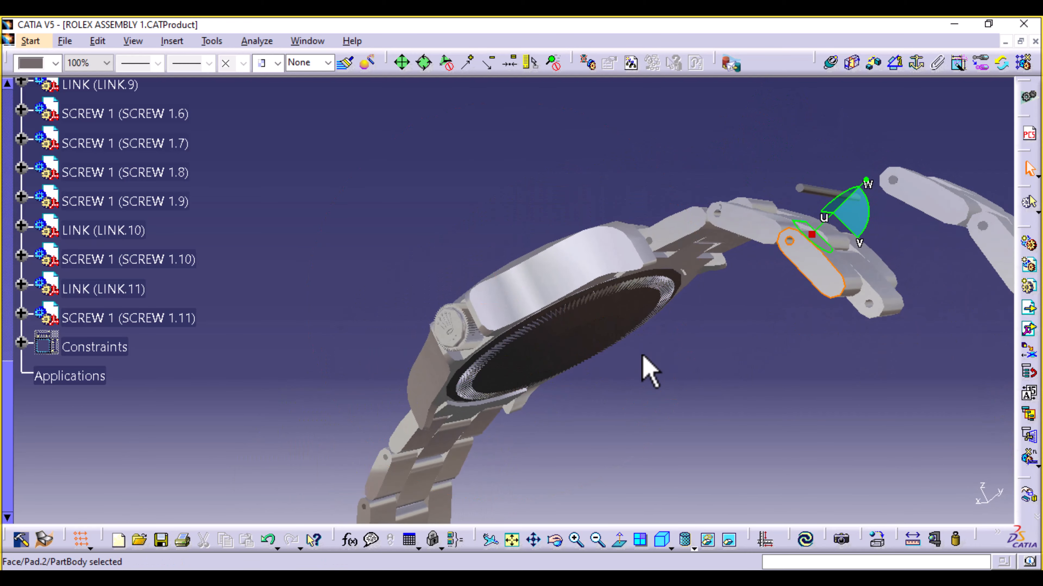
pyautogui.moveTo(642, 355); pyautogui.dragTo(490, 399, button='middle')
pyautogui.click(600, 257)
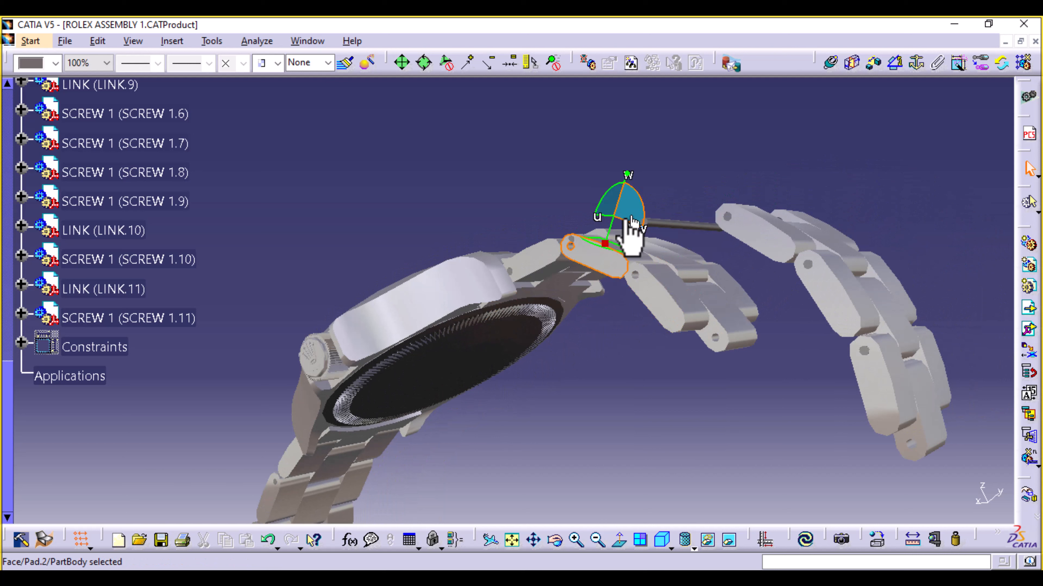
pyautogui.moveTo(646, 222); pyautogui.dragTo(628, 204)
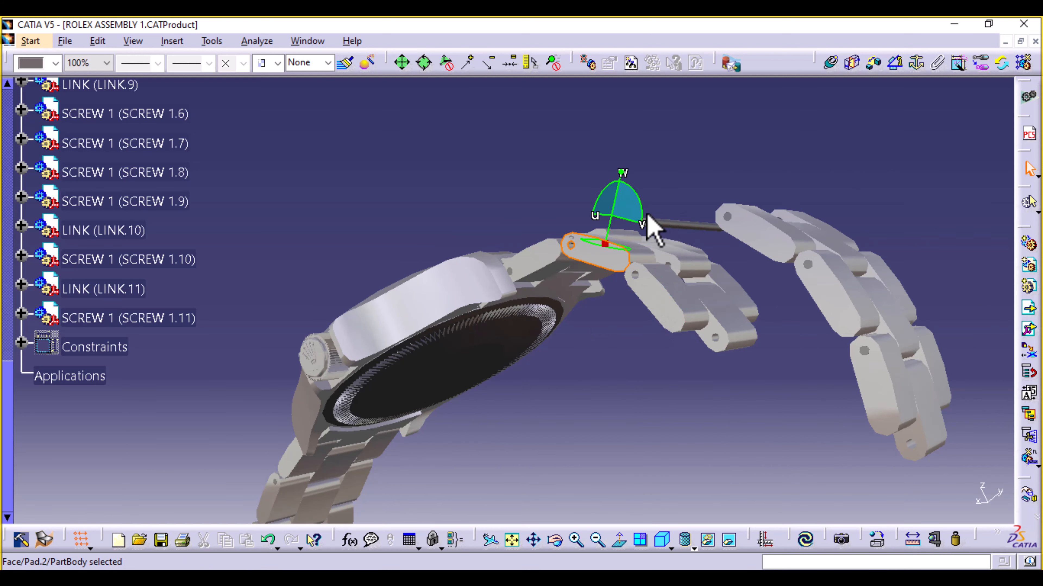
pyautogui.moveTo(648, 224); pyautogui.dragTo(643, 206)
pyautogui.click(657, 297)
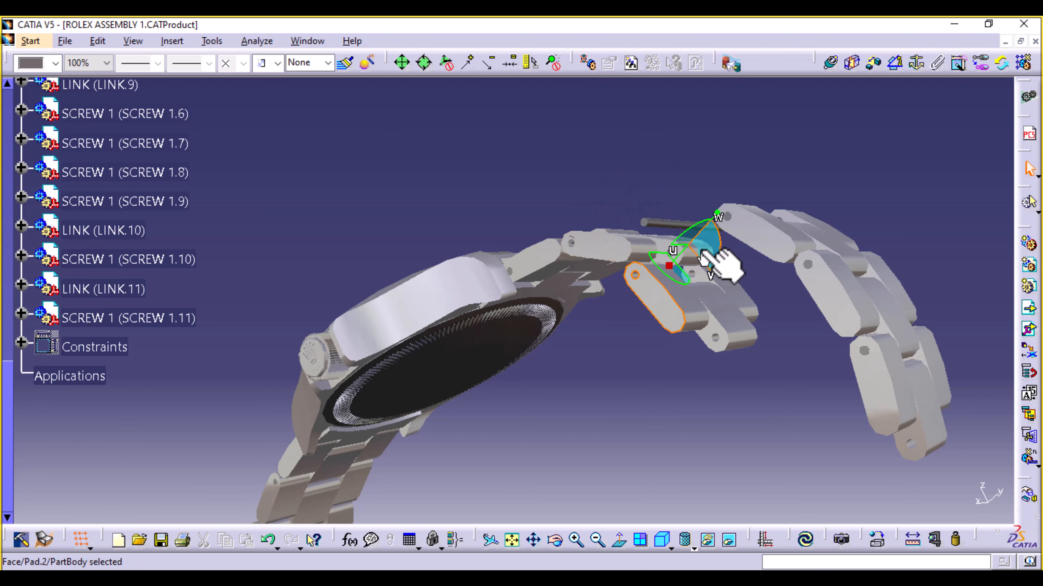
pyautogui.moveTo(705, 256)
pyautogui.mouseDown()
pyautogui.moveTo(703, 245)
pyautogui.moveTo(748, 261)
pyautogui.moveTo(704, 240)
pyautogui.mouseUp()
# Move and rotate the upper strap's three outer links with the compass so the strap continues curling inward.
pyautogui.moveTo(609, 284); pyautogui.dragTo(617, 368, button='middle')
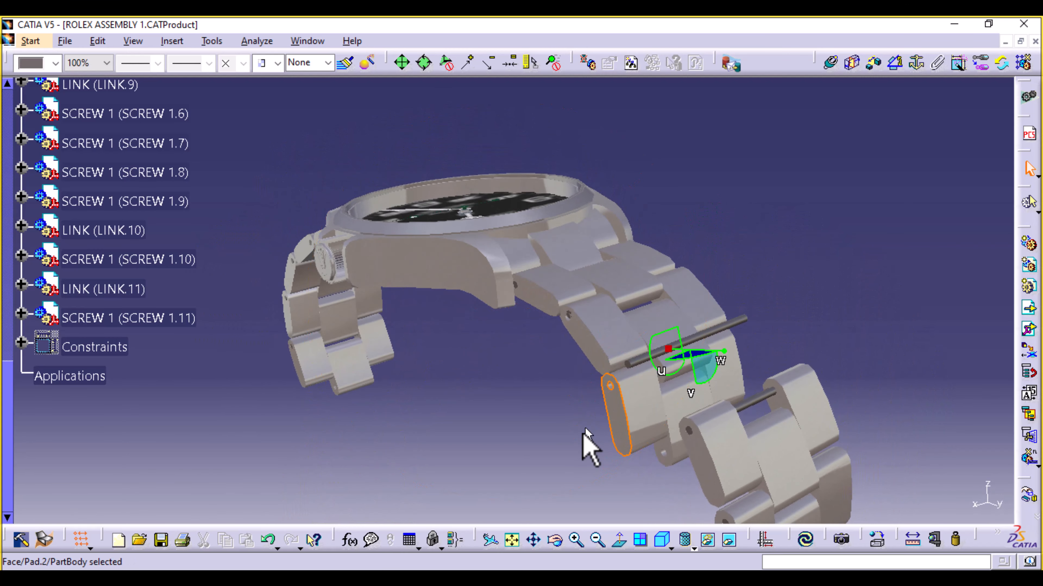
pyautogui.moveTo(588, 444); pyautogui.dragTo(690, 382, button='middle')
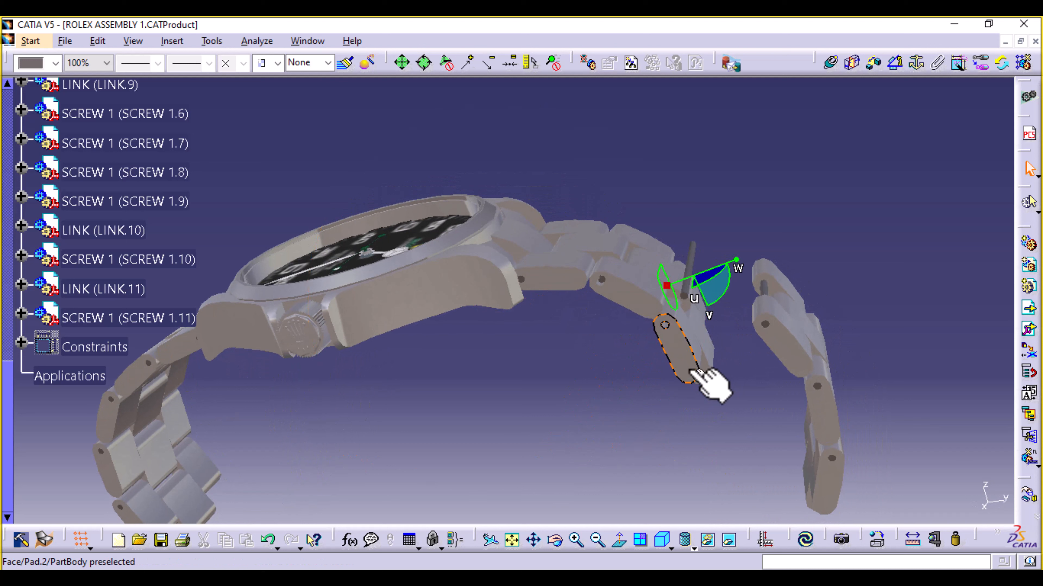
pyautogui.click(787, 354)
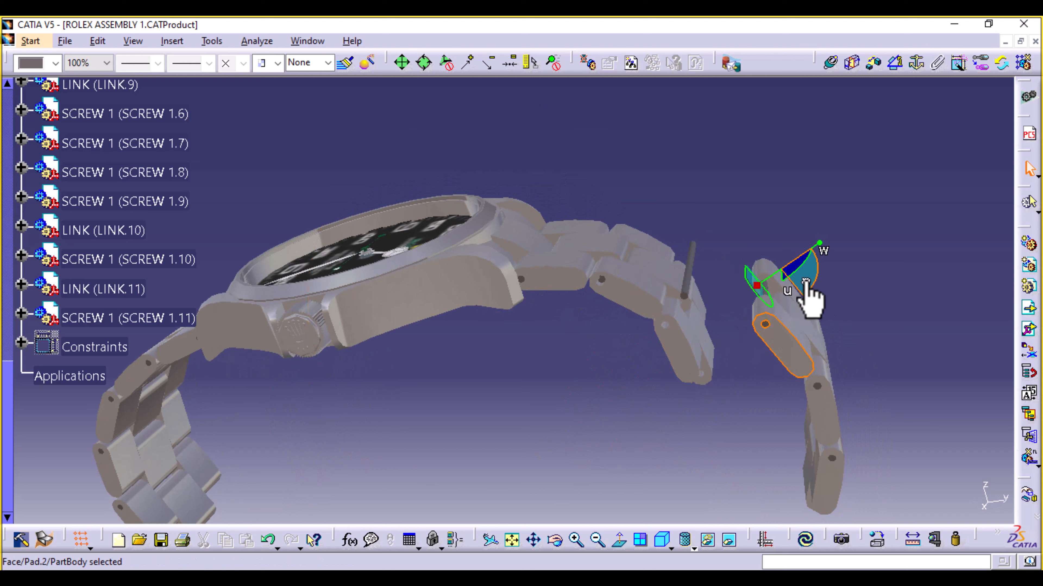
pyautogui.moveTo(806, 283); pyautogui.dragTo(717, 388)
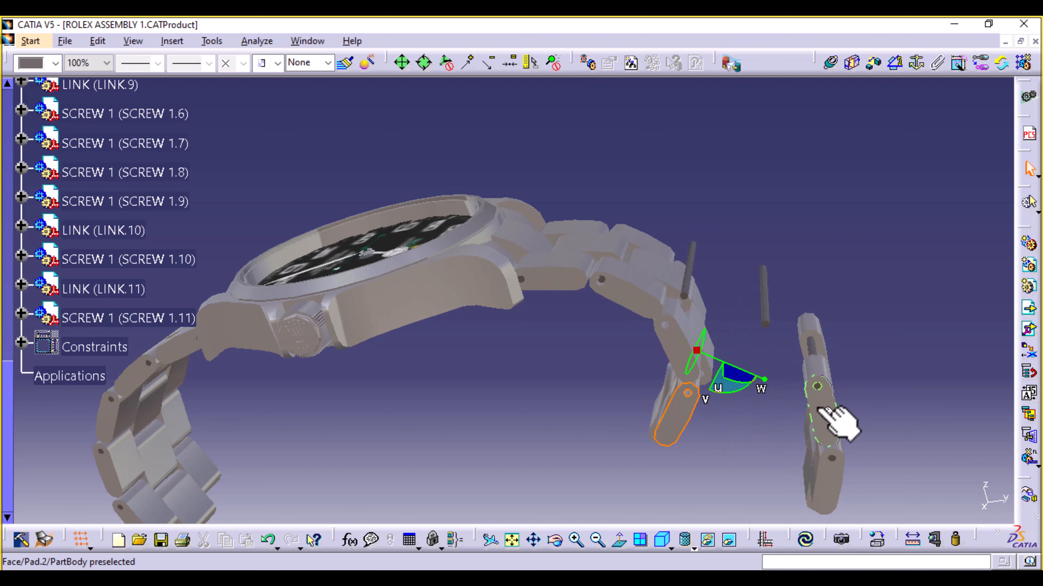
pyautogui.click(820, 410)
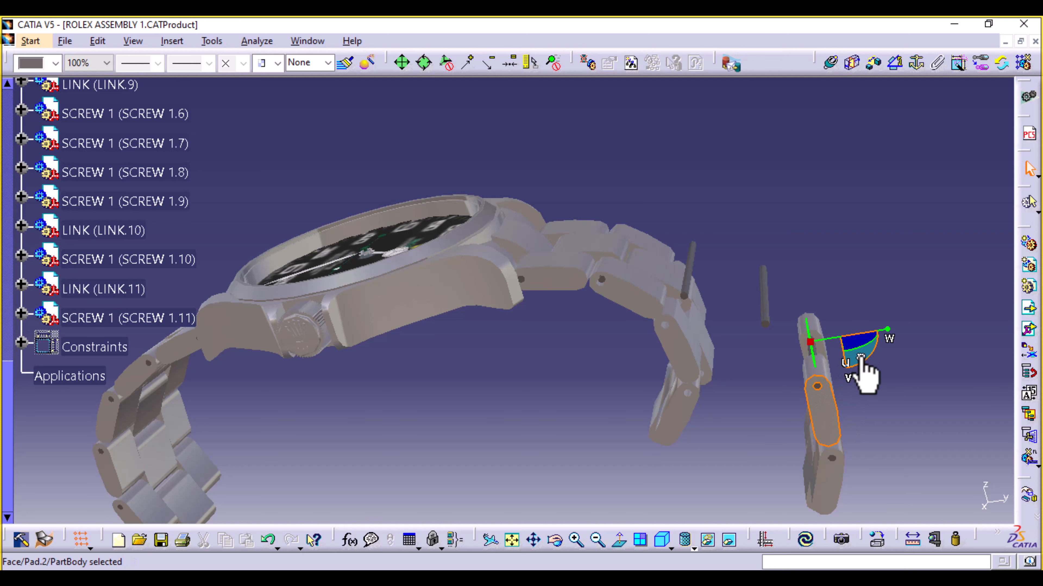
pyautogui.moveTo(862, 362); pyautogui.dragTo(675, 490)
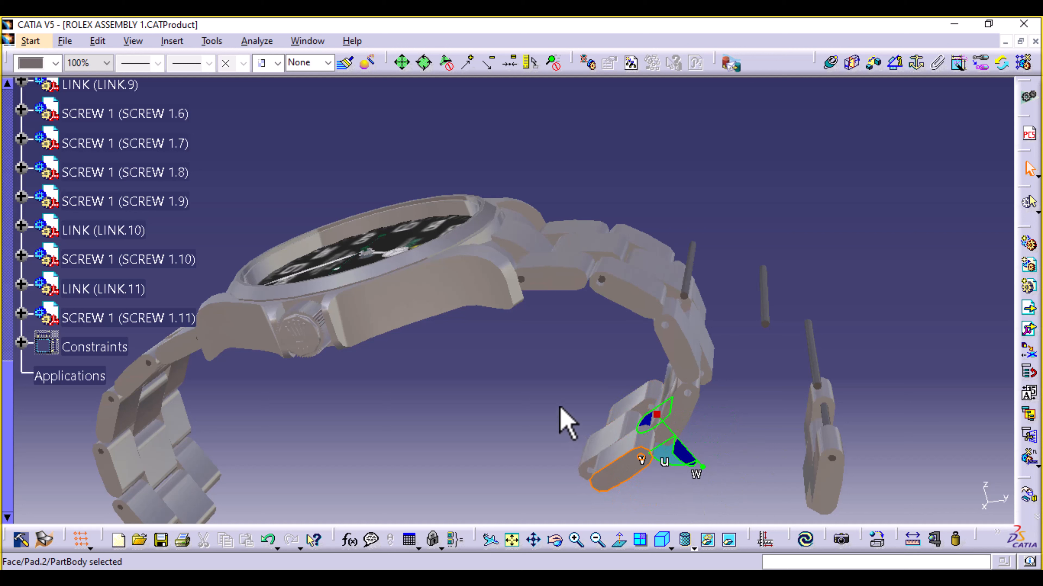
pyautogui.moveTo(567, 423); pyautogui.dragTo(583, 304, button='middle')
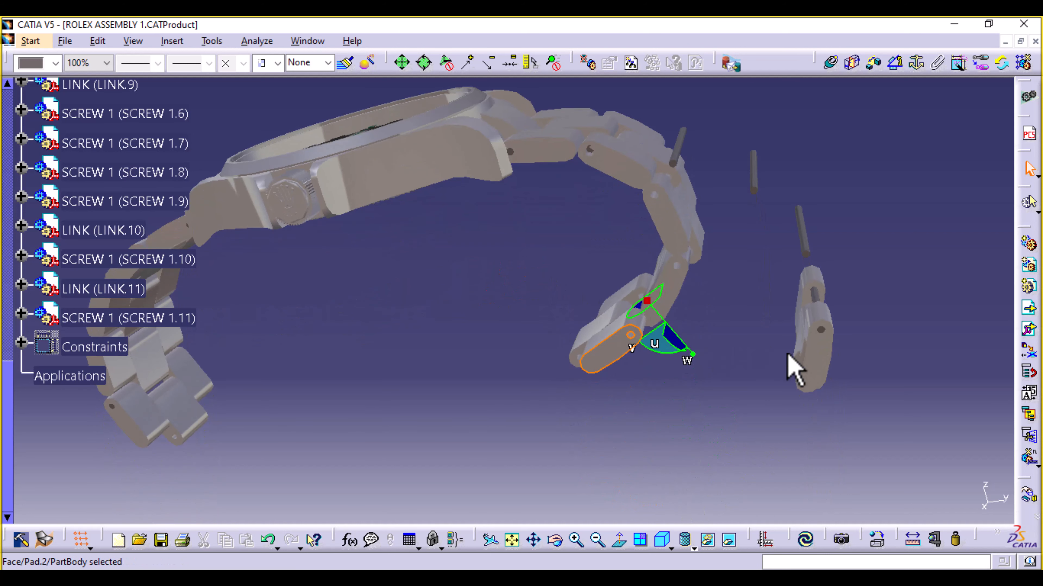
pyautogui.click(819, 363)
pyautogui.moveTo(861, 322); pyautogui.dragTo(591, 386)
# Reposition and rotate the lower strap's three outer links outward with the compass to form a gentler curve.
pyautogui.moveTo(414, 312); pyautogui.dragTo(791, 326, button='middle')
pyautogui.moveTo(601, 435); pyautogui.dragTo(431, 333, button='middle')
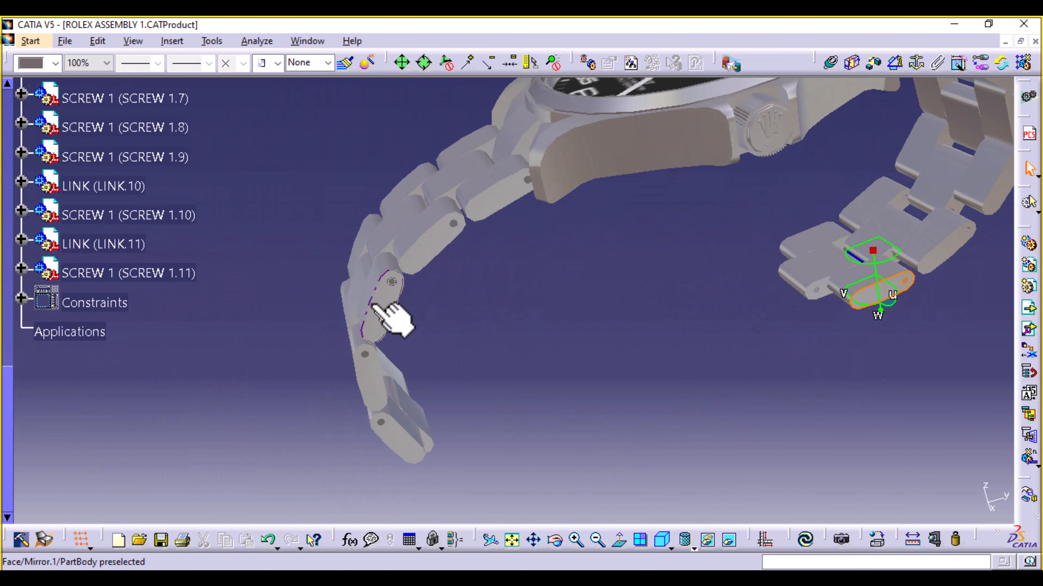
pyautogui.click(381, 316)
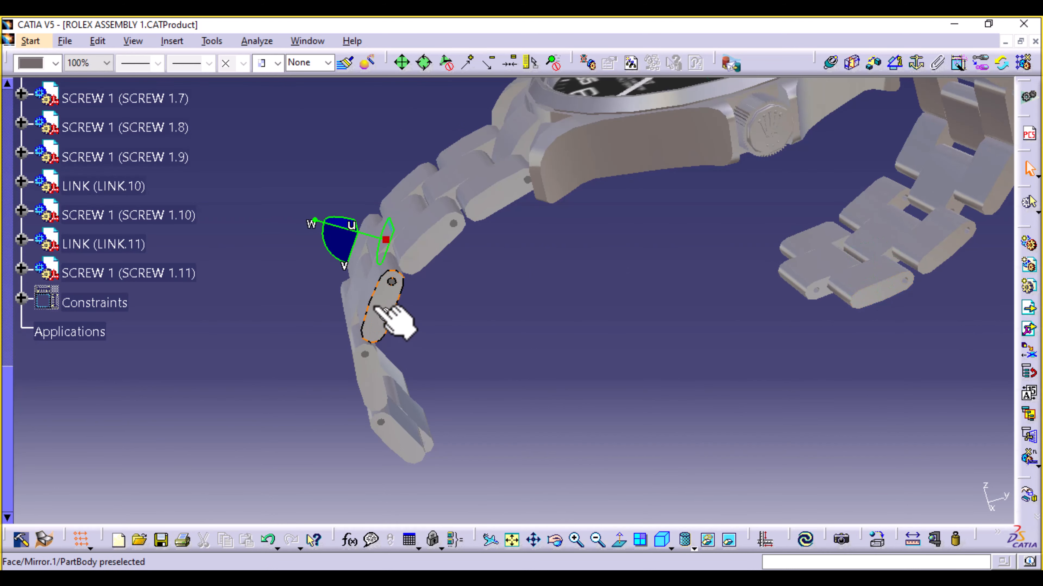
pyautogui.moveTo(340, 263); pyautogui.dragTo(323, 253)
pyautogui.click(362, 377)
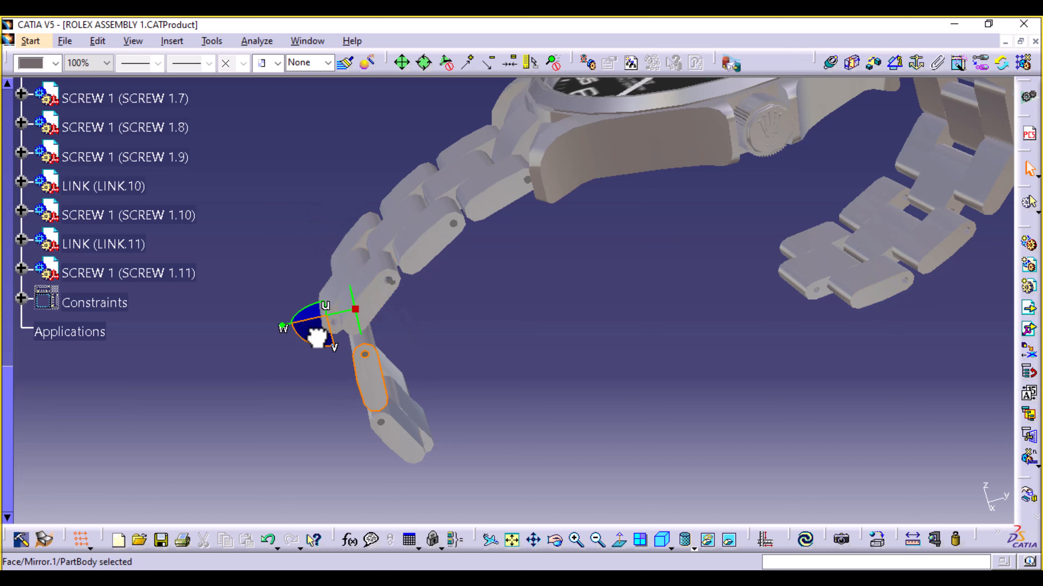
pyautogui.moveTo(317, 338); pyautogui.dragTo(255, 287)
pyautogui.click(429, 464)
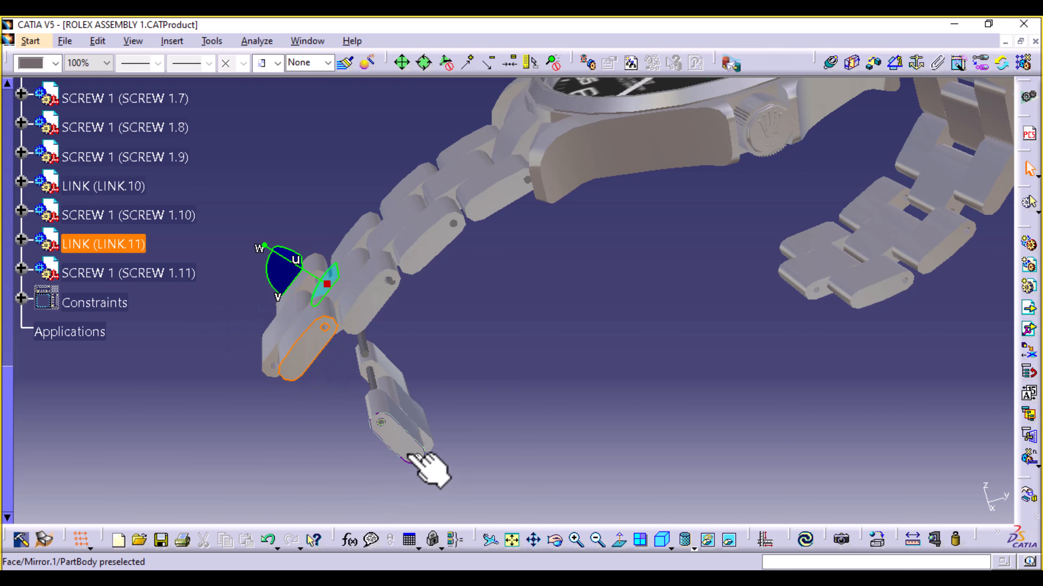
pyautogui.moveTo(344, 427); pyautogui.dragTo(247, 370)
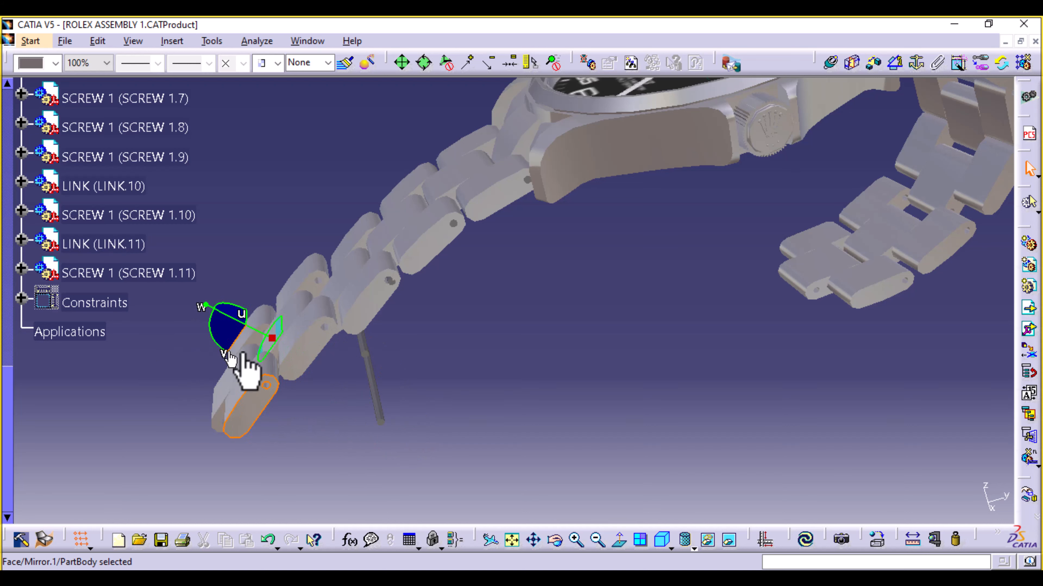
# Update the assembly to close the gaps between links, then detach the compass from the lower strap's end link and clear the selection.
pyautogui.click(805, 540)
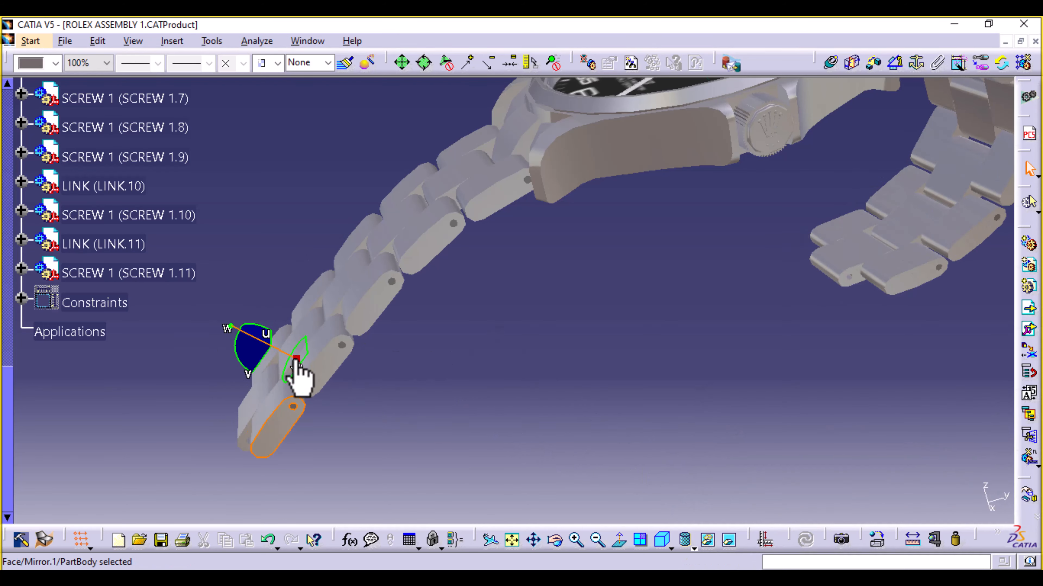
pyautogui.moveTo(296, 357); pyautogui.dragTo(470, 327)
pyautogui.moveTo(766, 198); pyautogui.dragTo(767, 196)
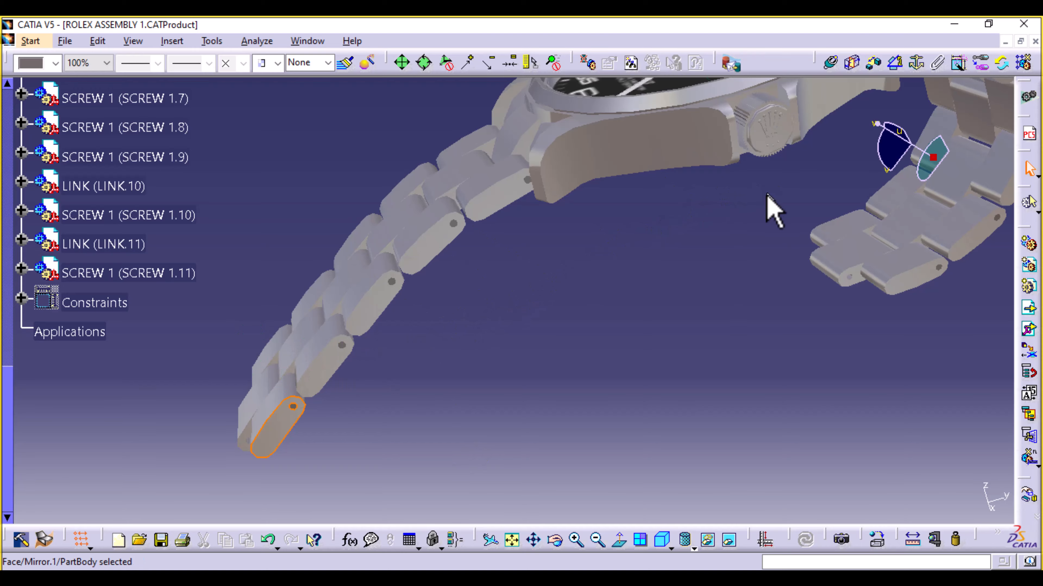
pyautogui.moveTo(418, 400); pyautogui.dragTo(361, 356, button='middle')
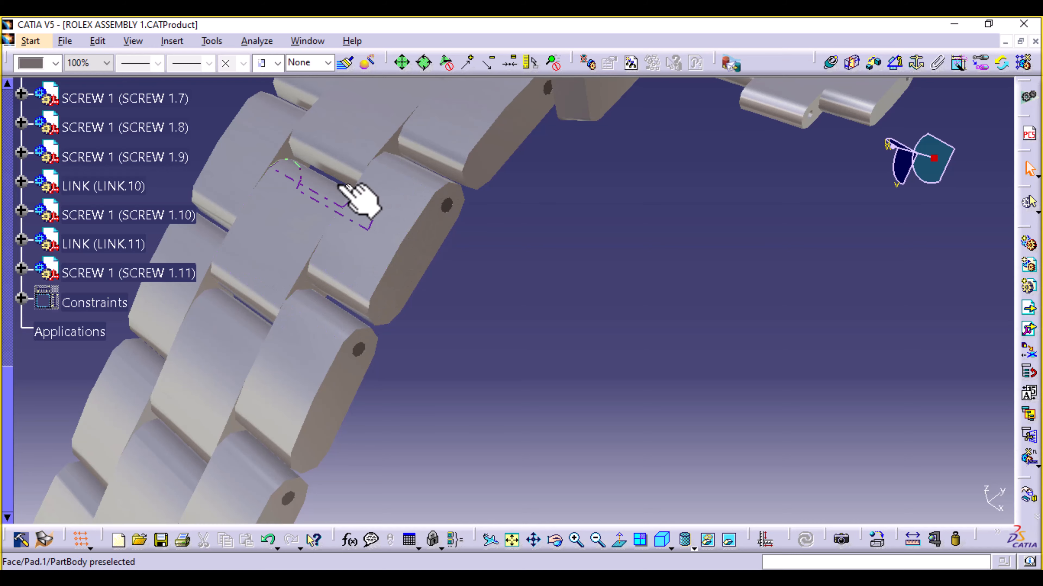
pyautogui.moveTo(522, 324); pyautogui.dragTo(471, 409, button='middle')
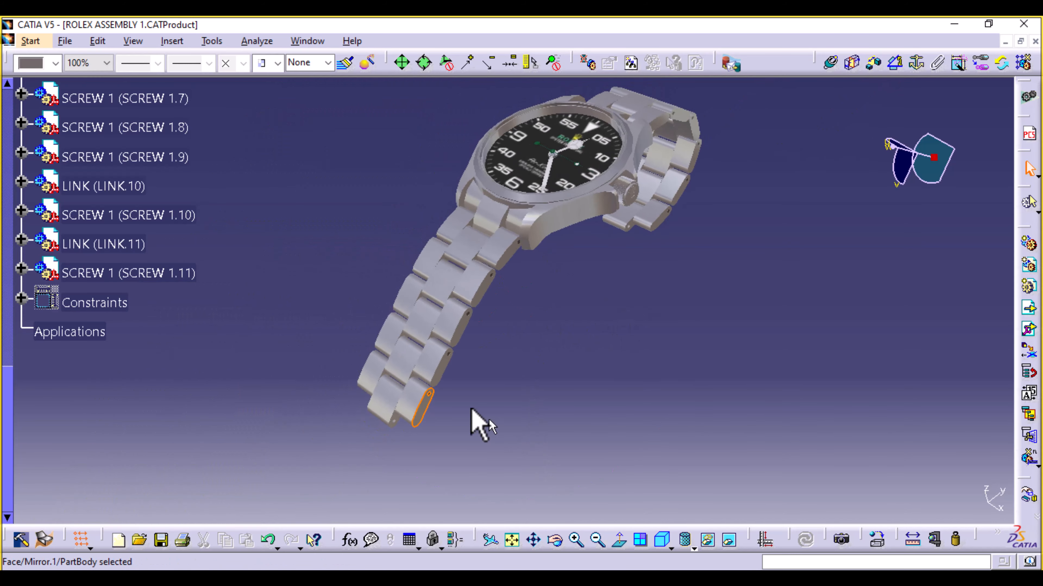
pyautogui.moveTo(346, 191); pyautogui.dragTo(554, 394, button='middle')
pyautogui.click(557, 375)
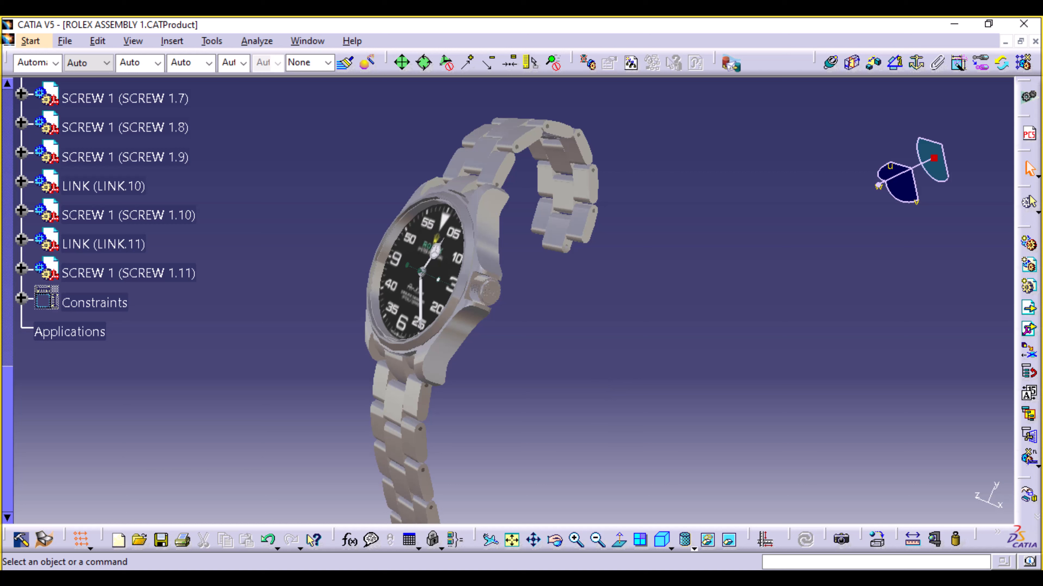
# Switch to full-screen display, hide the specification tree, and examine the watch's dial, crown and curved straps from several angles.
pyautogui.moveTo(601, 250); pyautogui.dragTo(640, 284, button='middle')
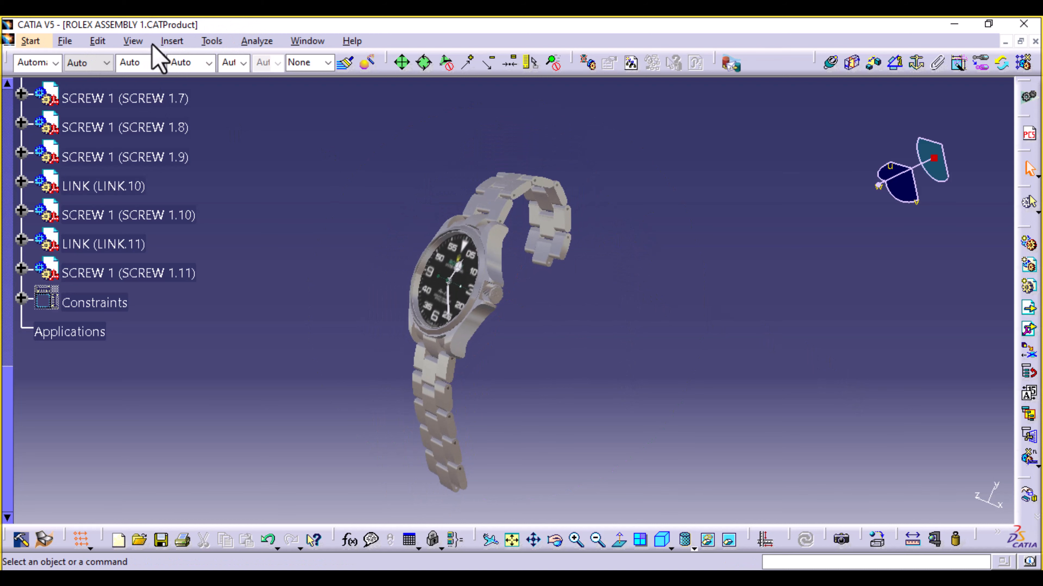
pyautogui.click(143, 43)
pyautogui.click(217, 531)
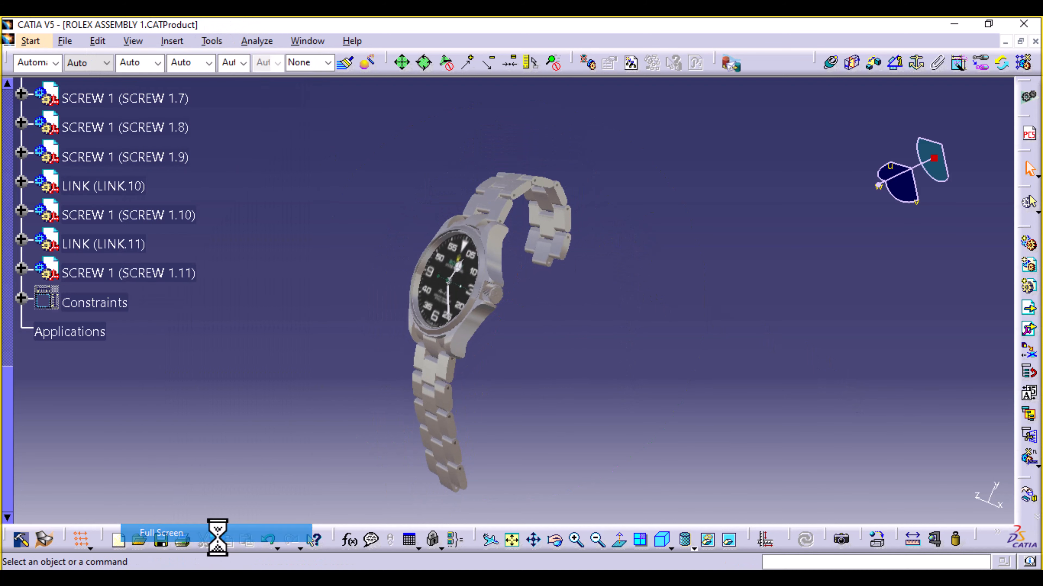
pyautogui.moveTo(277, 357); pyautogui.dragTo(292, 303, button='middle')
pyautogui.press('F3')
pyautogui.scroll(10, 290, 298)
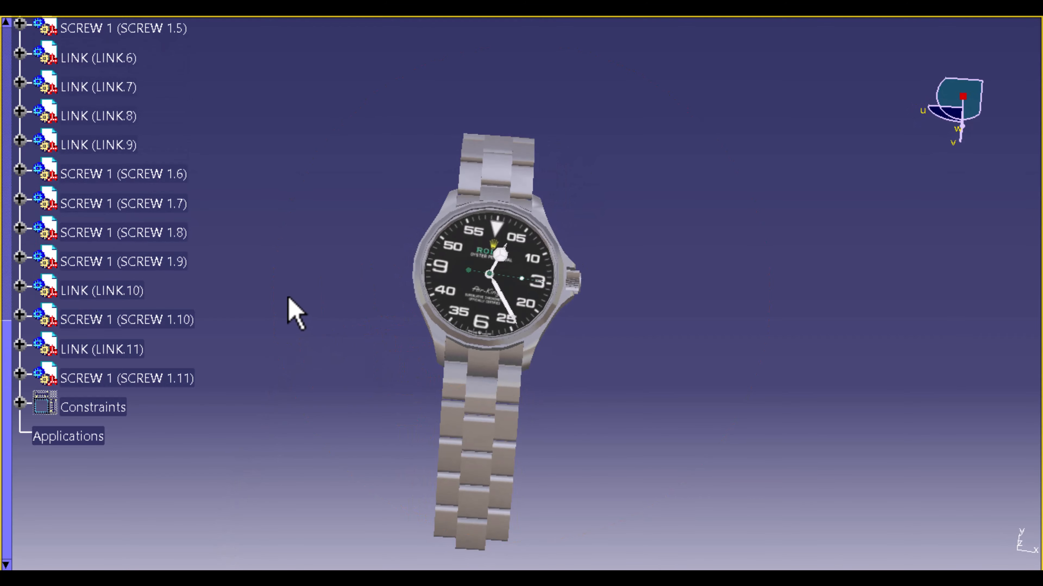
pyautogui.scroll(-10, 287, 296)
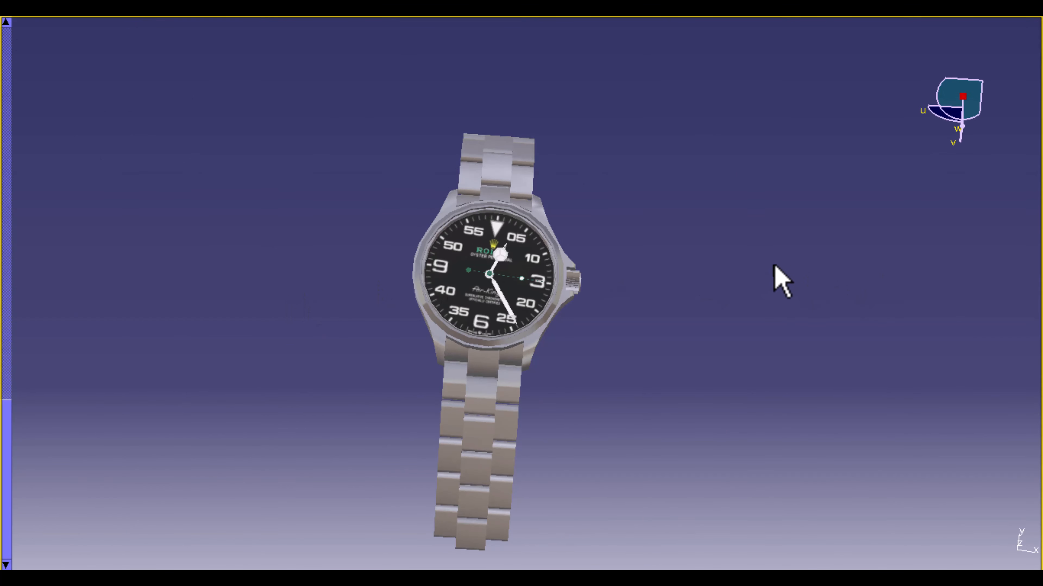
pyautogui.moveTo(775, 267); pyautogui.dragTo(694, 318, button='middle')
pyautogui.moveTo(646, 350); pyautogui.dragTo(671, 303, button='middle')
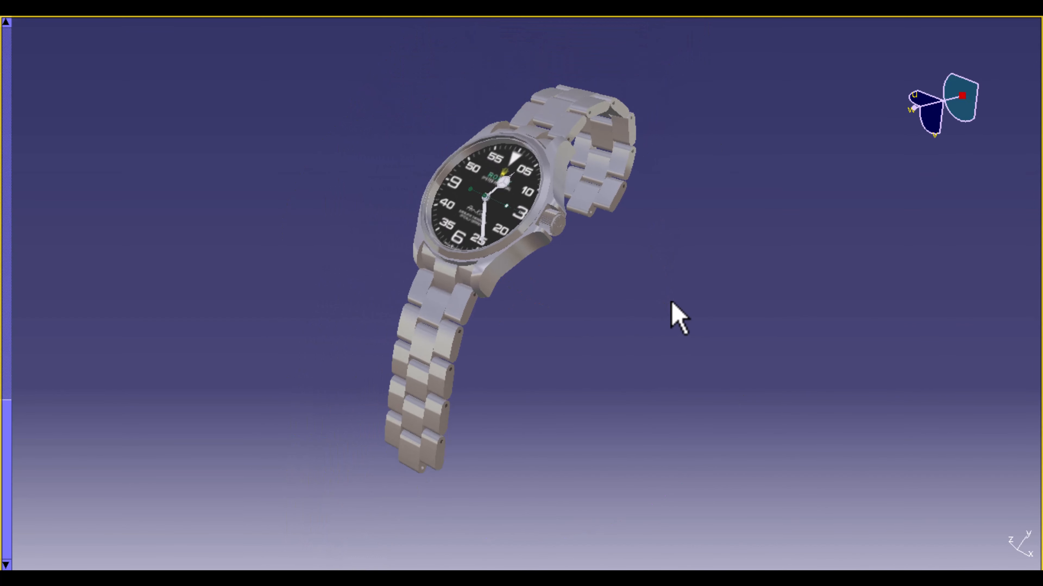
pyautogui.moveTo(321, 165); pyautogui.dragTo(411, 227, button='middle')
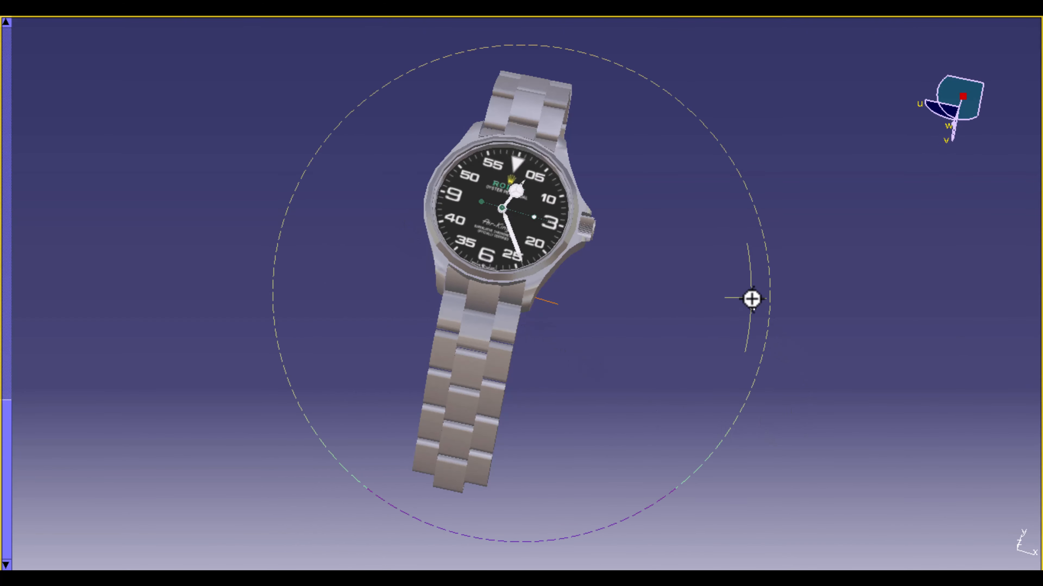
pyautogui.moveTo(751, 299); pyautogui.dragTo(623, 274, button='middle')
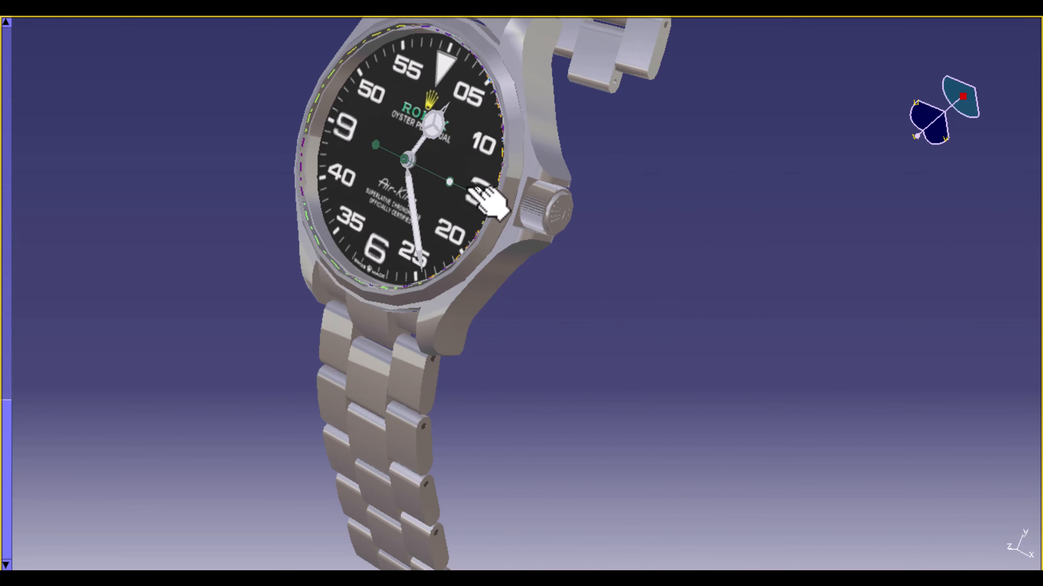
pyautogui.moveTo(760, 238); pyautogui.dragTo(759, 324, button='middle')
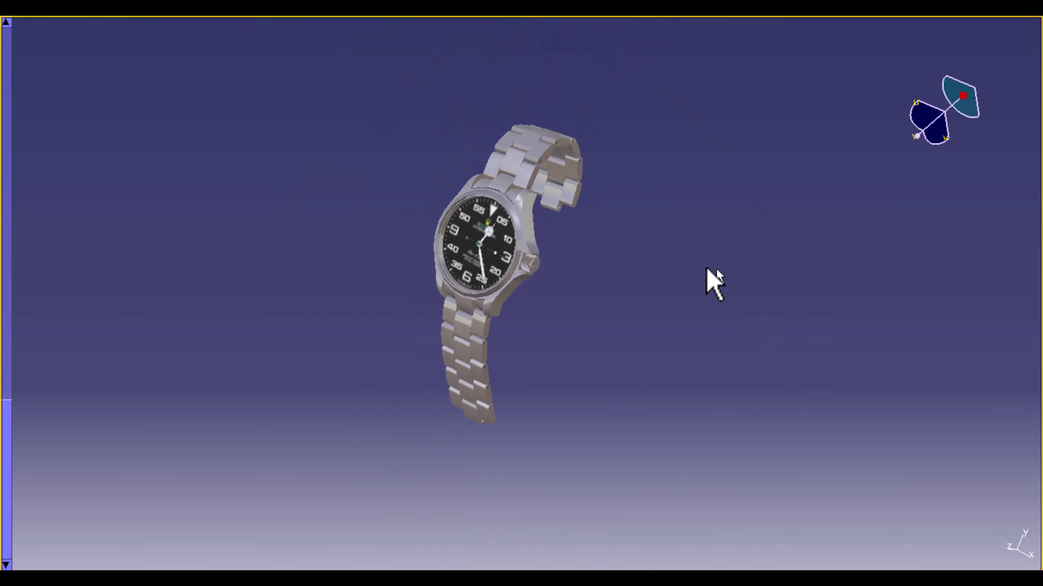
# Exit full-screen display and show the specification tree again.
pyautogui.rightClick(345, 232)
pyautogui.click(347, 234)
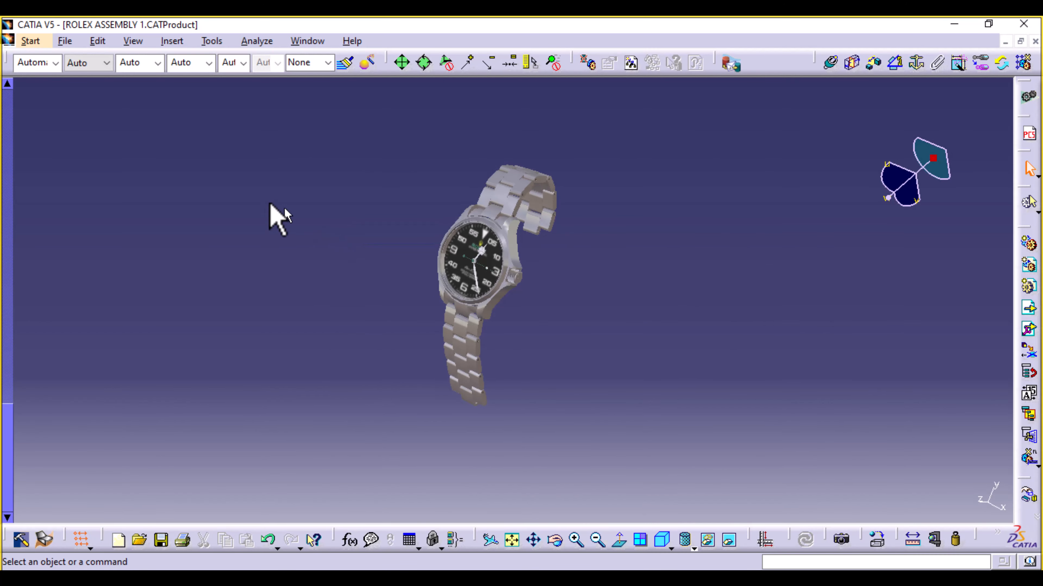
pyautogui.scroll(6, 70, 182)
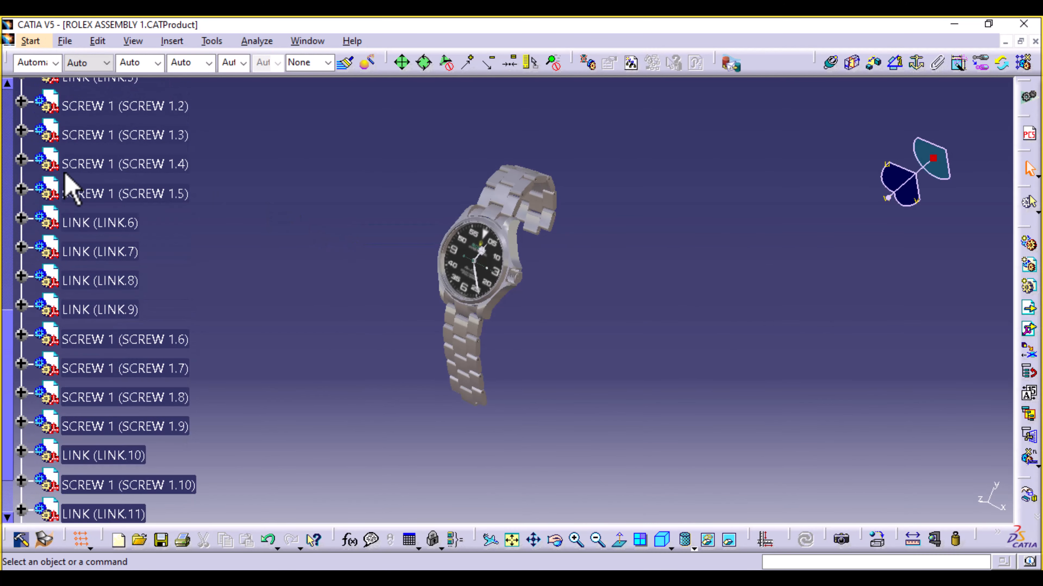
# Open the SECOND HAND part from the ROLEX AIR KING YOUTUBEPROJECT folder.
pyautogui.click(64, 41)
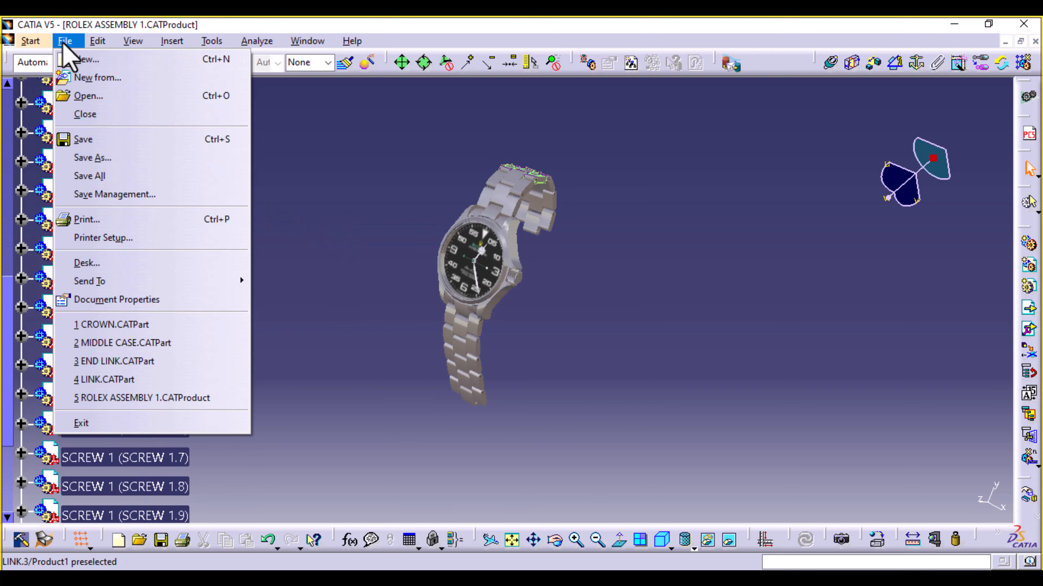
pyautogui.click(124, 95)
pyautogui.scroll(-2, 437, 247)
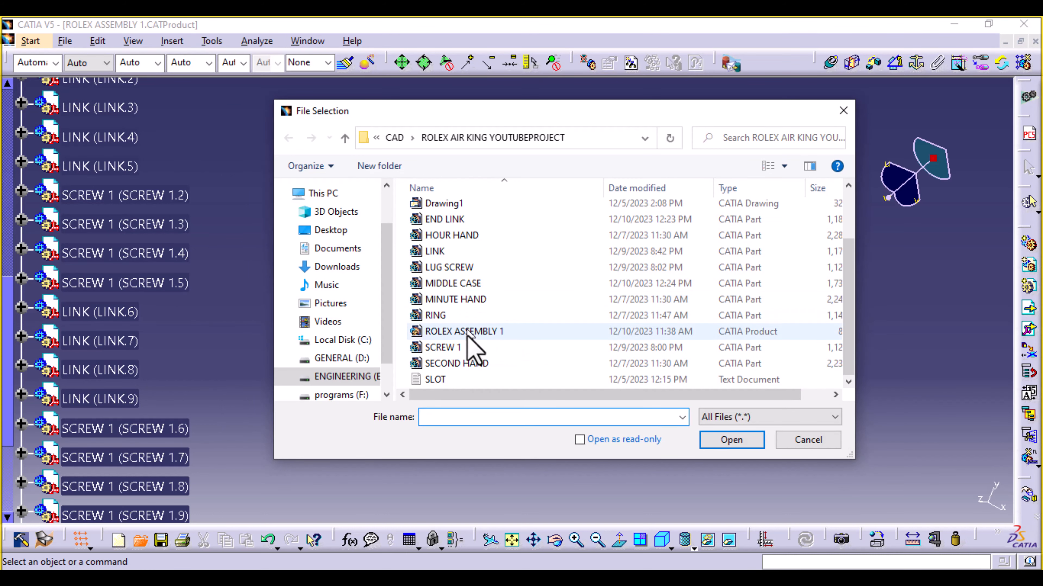
pyautogui.doubleClick(472, 363)
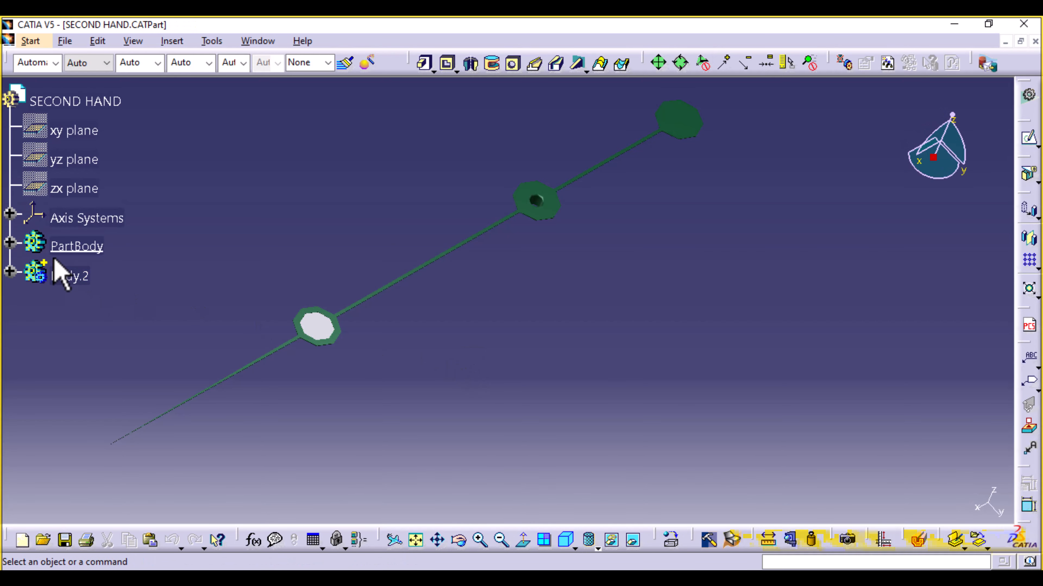
# Set the second hand's DS Dark Green material to roughness 0.67 and reflectivity 0.16.
pyautogui.click(10, 245)
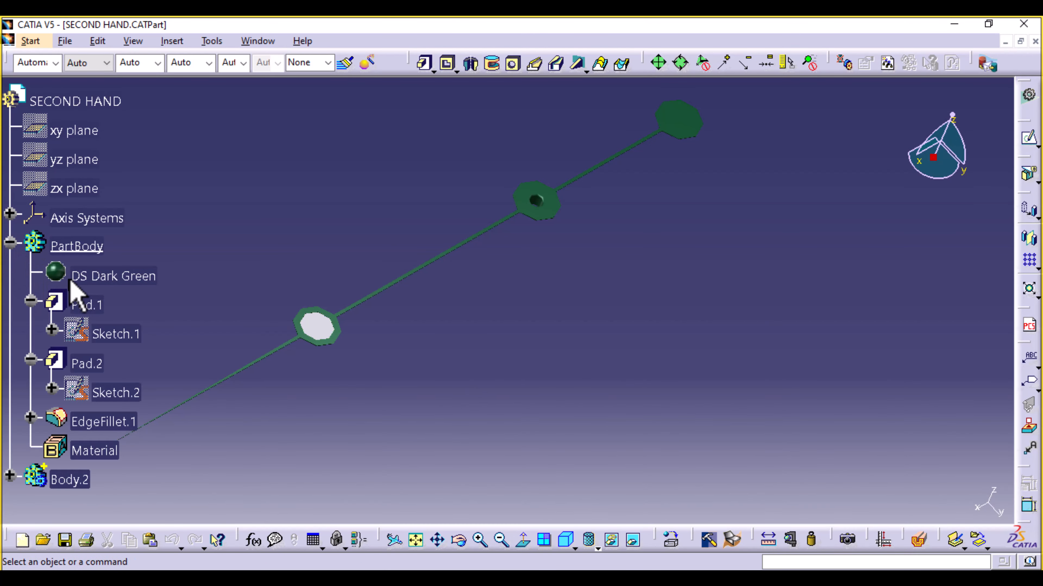
pyautogui.doubleClick(82, 276)
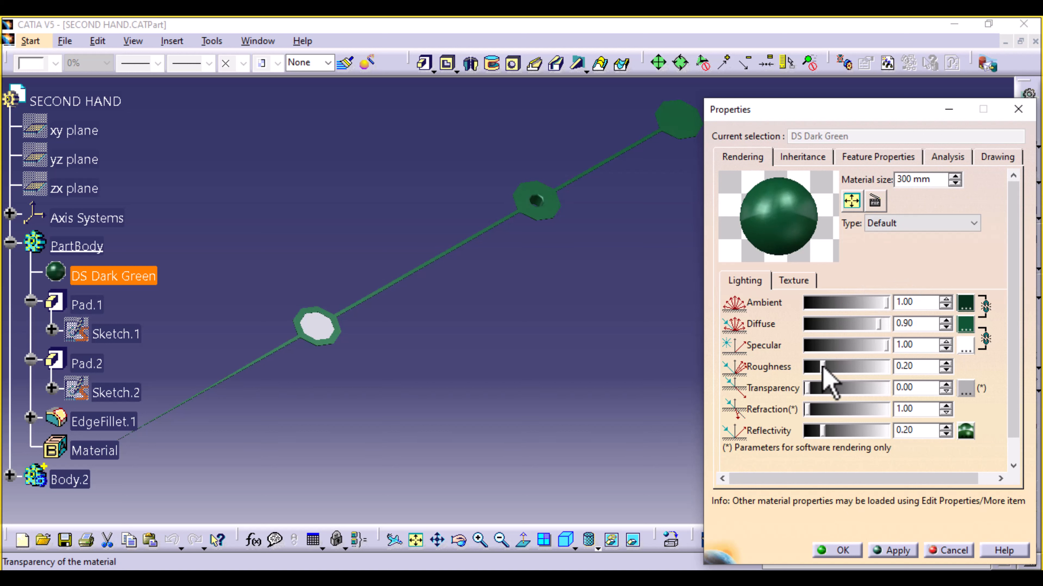
pyautogui.moveTo(823, 367)
pyautogui.mouseDown()
pyautogui.moveTo(899, 370)
pyautogui.moveTo(858, 392)
pyautogui.mouseUp()
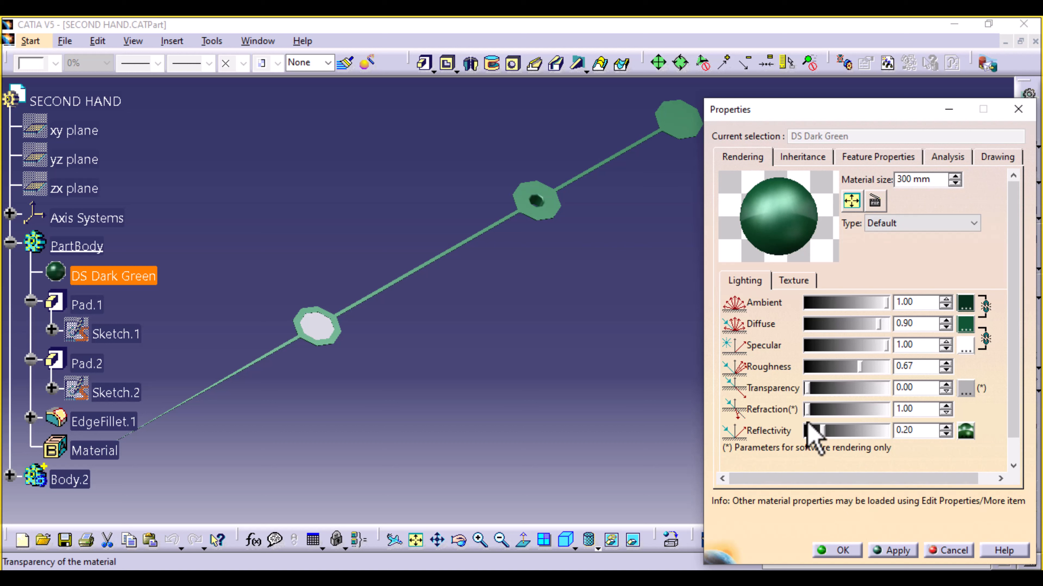
pyautogui.moveTo(825, 431)
pyautogui.mouseDown()
pyautogui.moveTo(847, 431)
pyautogui.moveTo(817, 445)
pyautogui.mouseUp()
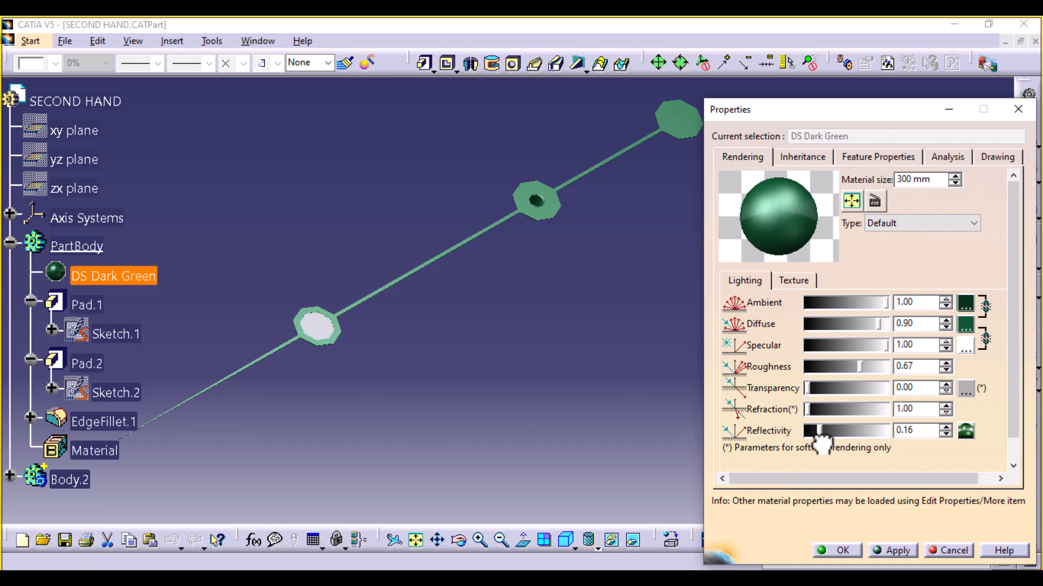
pyautogui.click(848, 553)
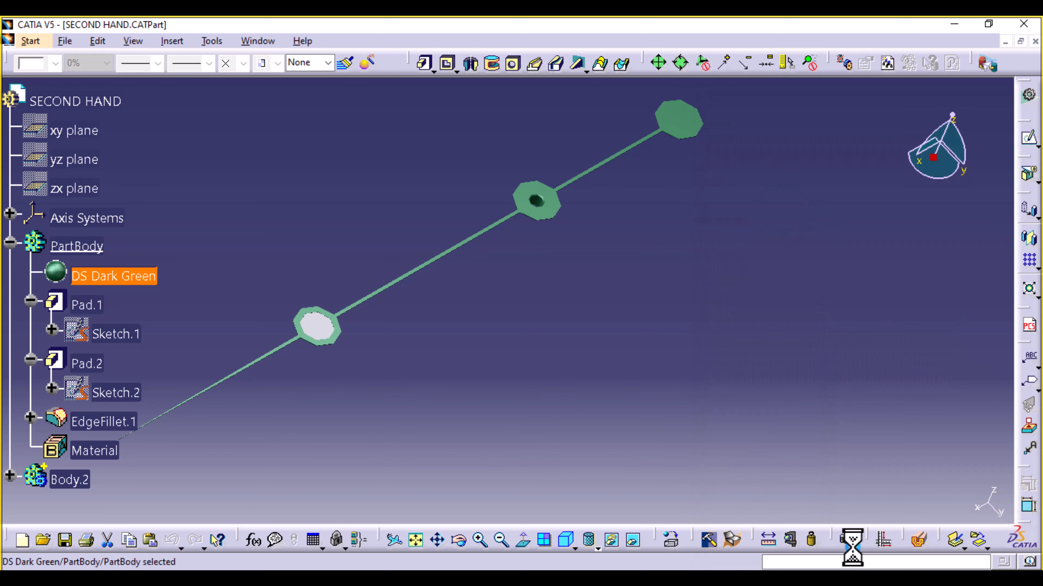
# Minimize the second hand part and inspect the green hand on the dial in the ROLEX ASSEMBLY 1 product.
pyautogui.click(1005, 42)
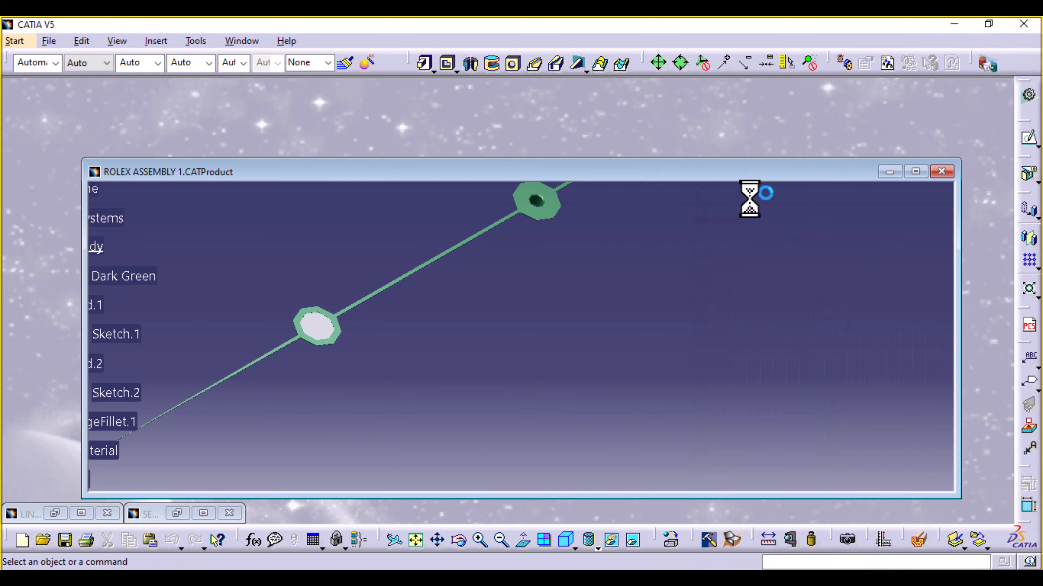
pyautogui.moveTo(619, 373); pyautogui.dragTo(623, 349, button='middle')
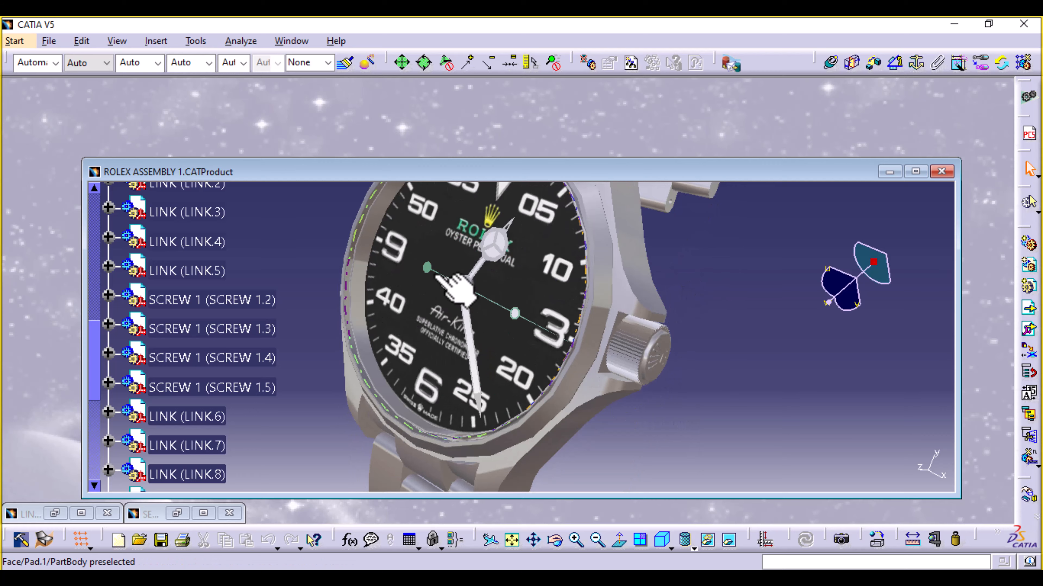
pyautogui.moveTo(752, 322); pyautogui.dragTo(694, 382, button='middle')
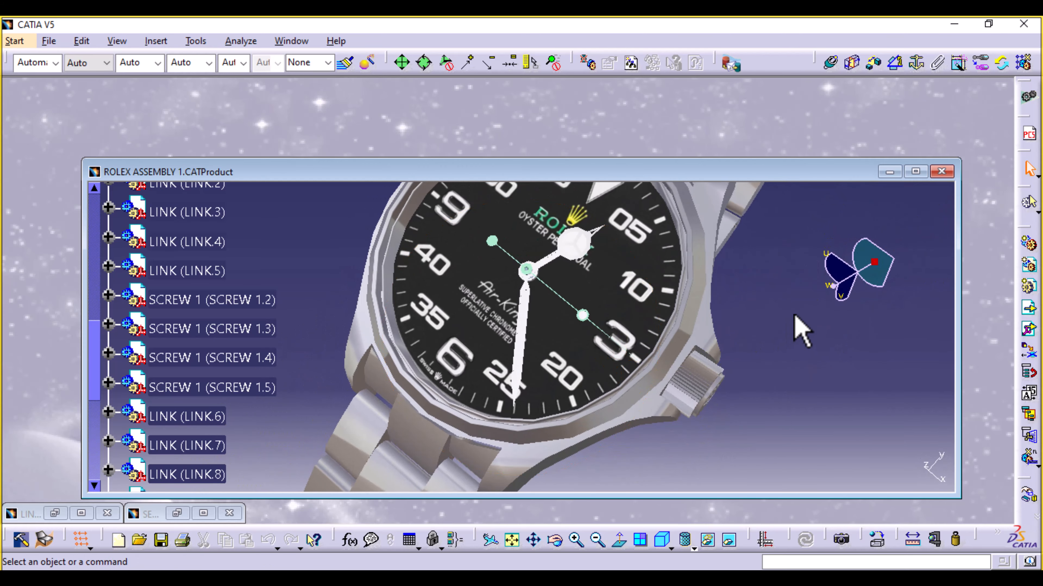
pyautogui.moveTo(798, 326); pyautogui.dragTo(779, 348, button='middle')
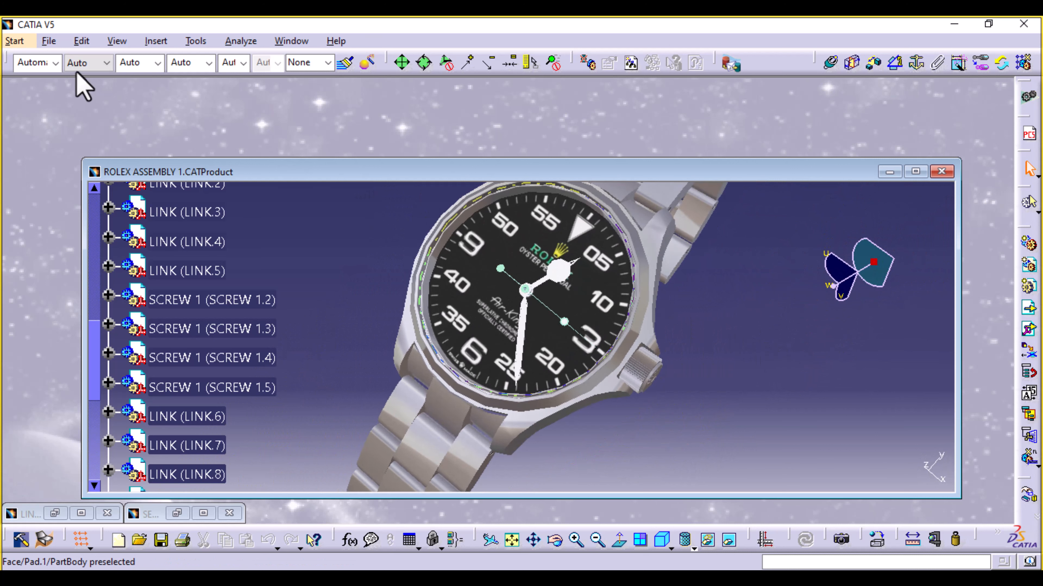
# Open the HOUR HAND part from the ROLEX AIR KING YOUTUBEPROJECT folder and maximize its window.
pyautogui.click(49, 41)
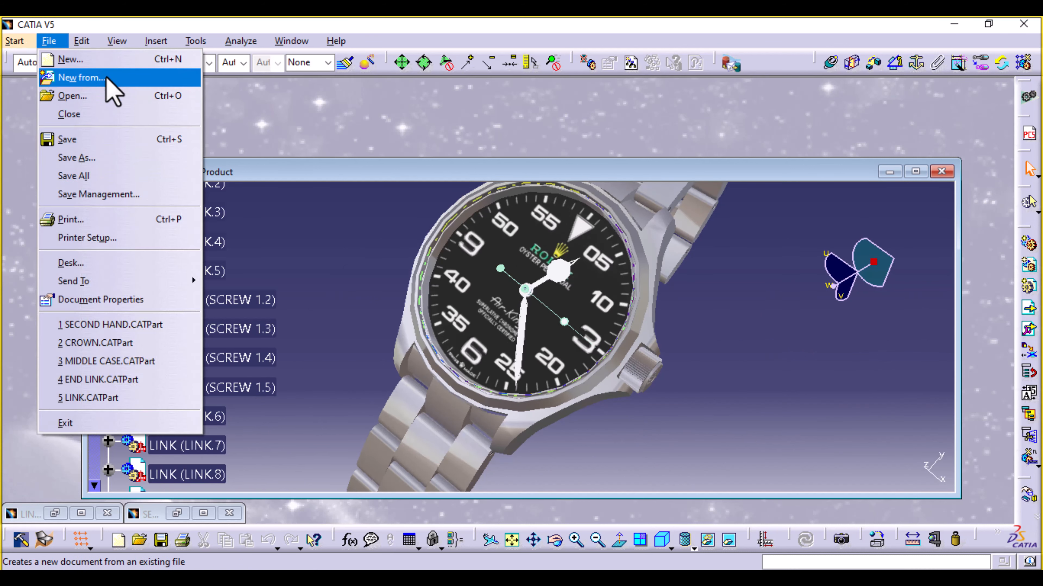
pyautogui.click(103, 97)
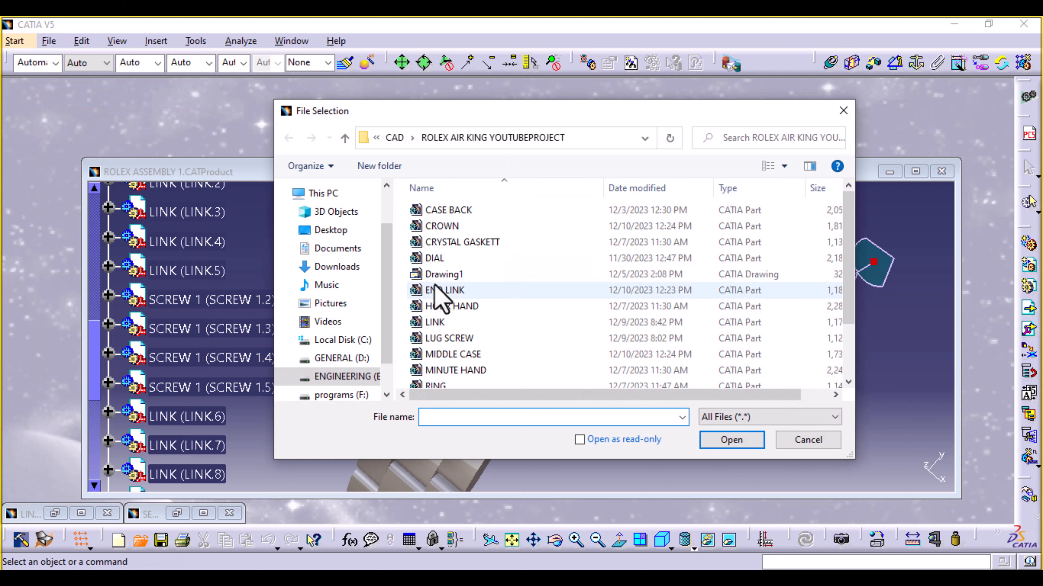
pyautogui.doubleClick(450, 306)
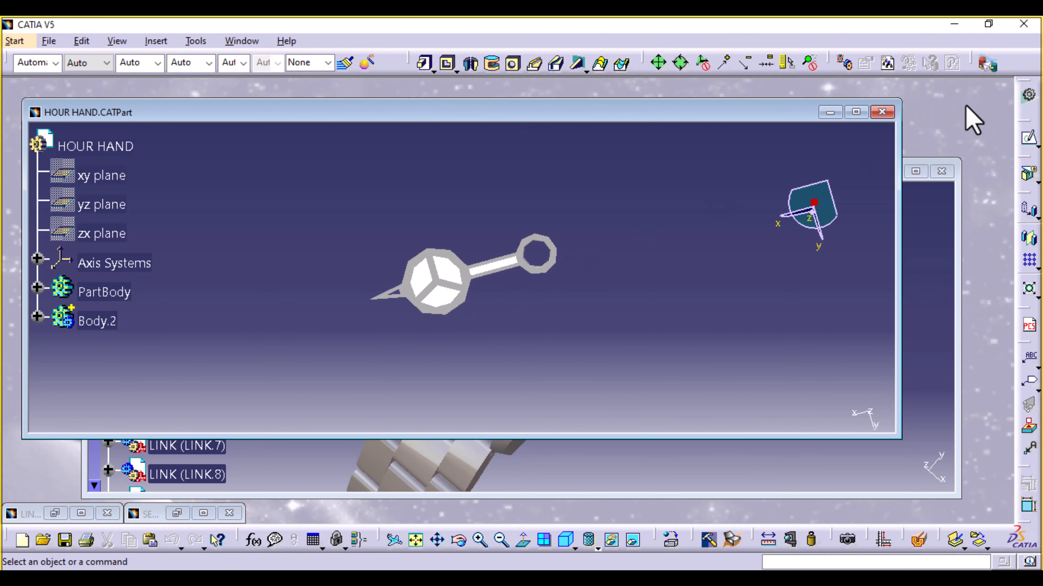
pyautogui.click(859, 114)
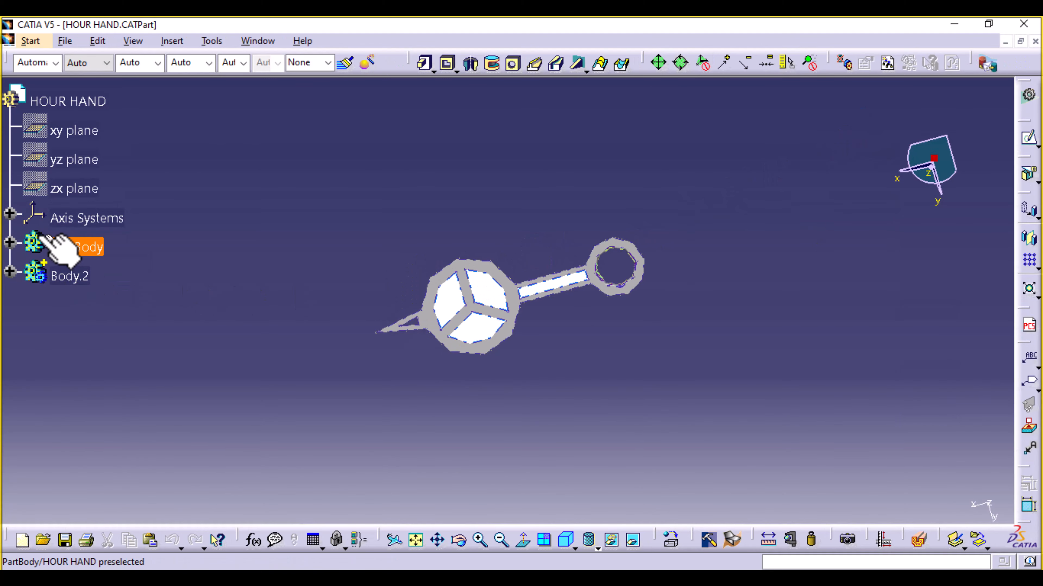
# Set the hour hand's Silver Grey material to roughness 0.07 and reflectivity 0.09.
pyautogui.click(10, 243)
pyautogui.click(94, 277)
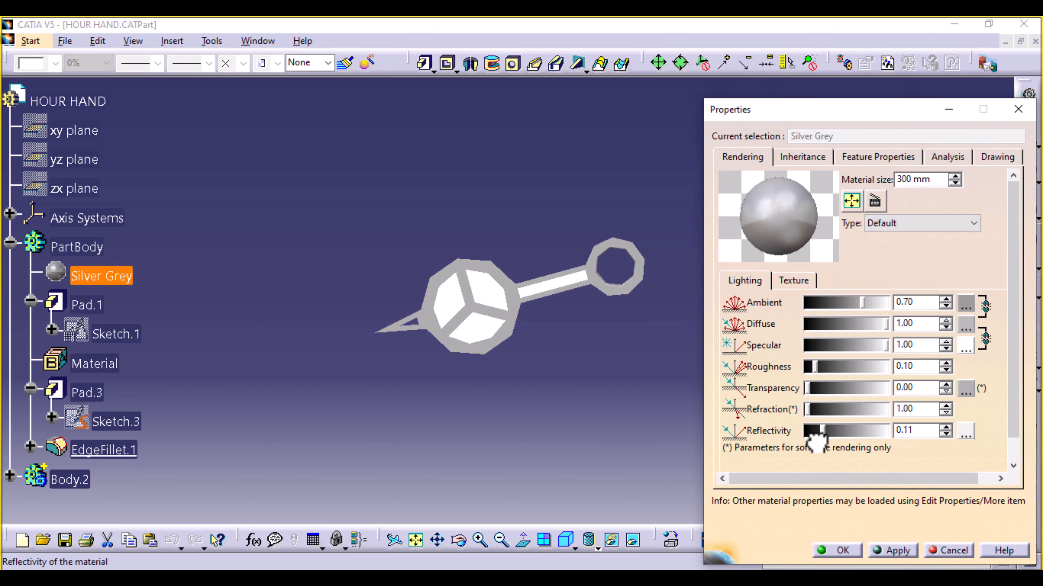
pyautogui.moveTo(816, 437)
pyautogui.mouseDown()
pyautogui.moveTo(805, 452)
pyautogui.moveTo(820, 442)
pyautogui.mouseUp()
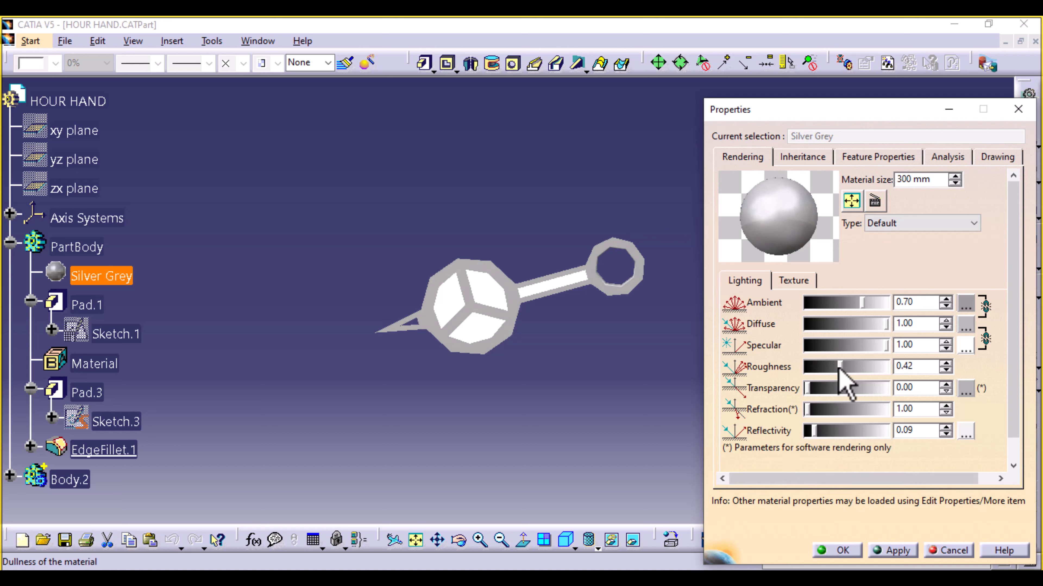
pyautogui.moveTo(838, 367); pyautogui.dragTo(881, 383)
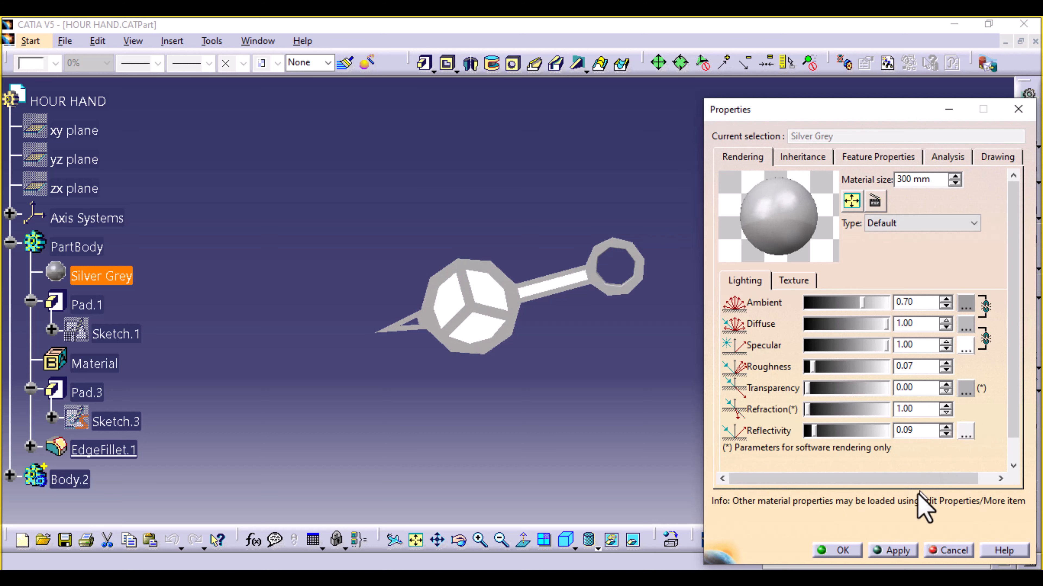
pyautogui.click(841, 551)
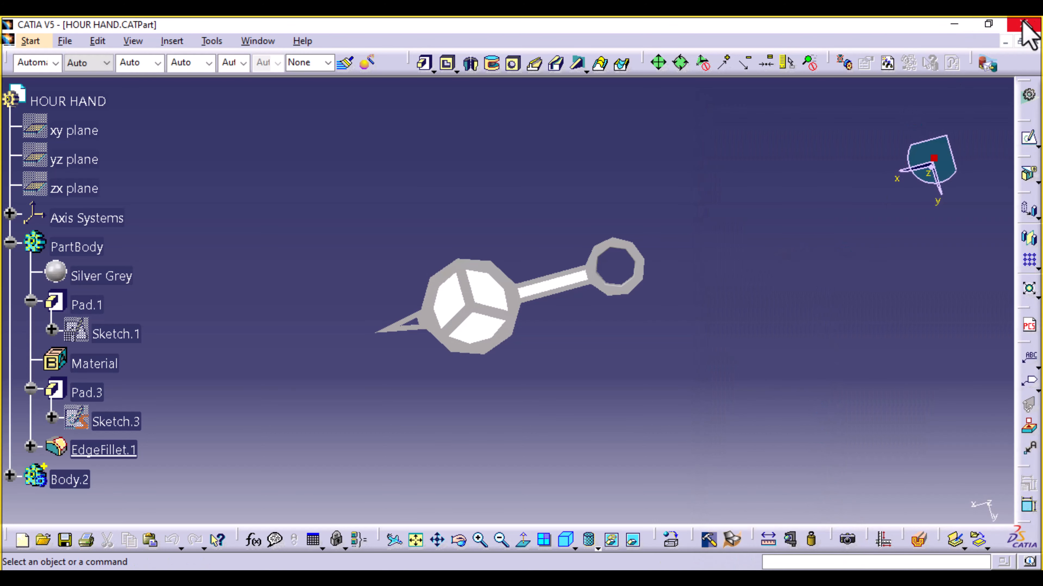
# Minimize the hour hand part and examine the watch hands up close in the assembly.
pyautogui.click(1005, 42)
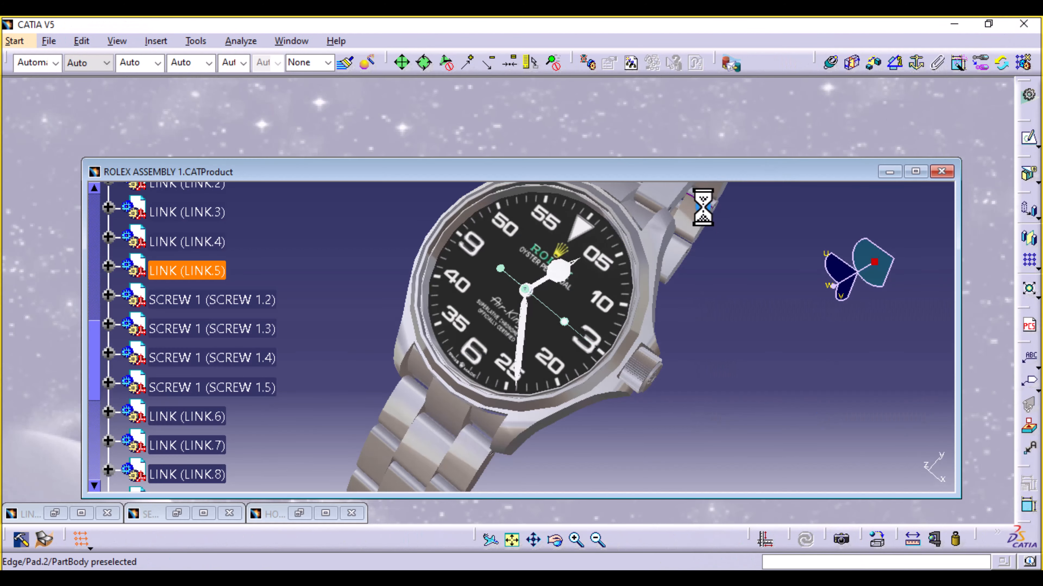
pyautogui.moveTo(745, 348); pyautogui.dragTo(768, 255, button='middle')
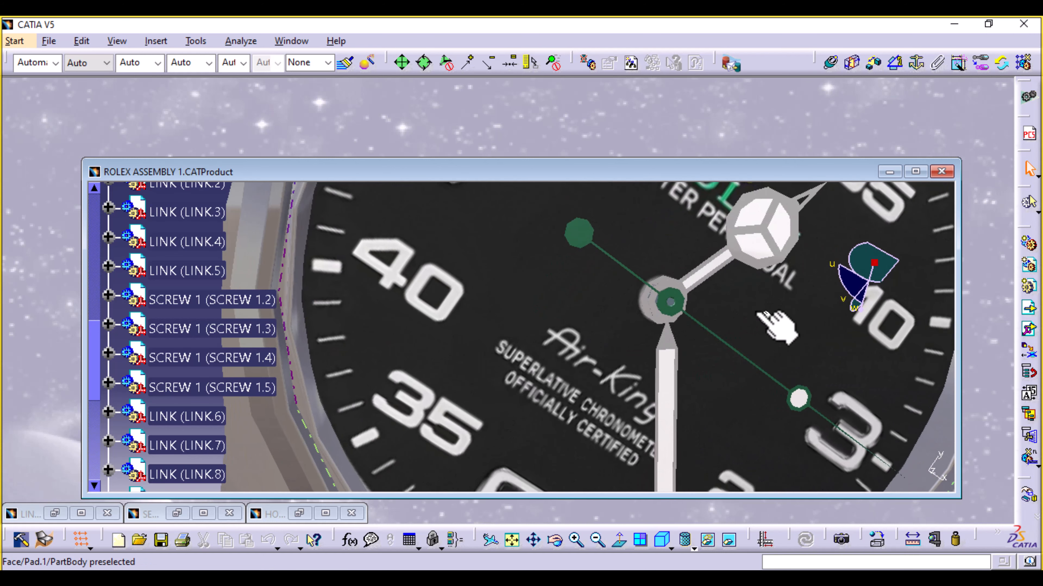
pyautogui.moveTo(760, 314); pyautogui.dragTo(602, 283, button='middle')
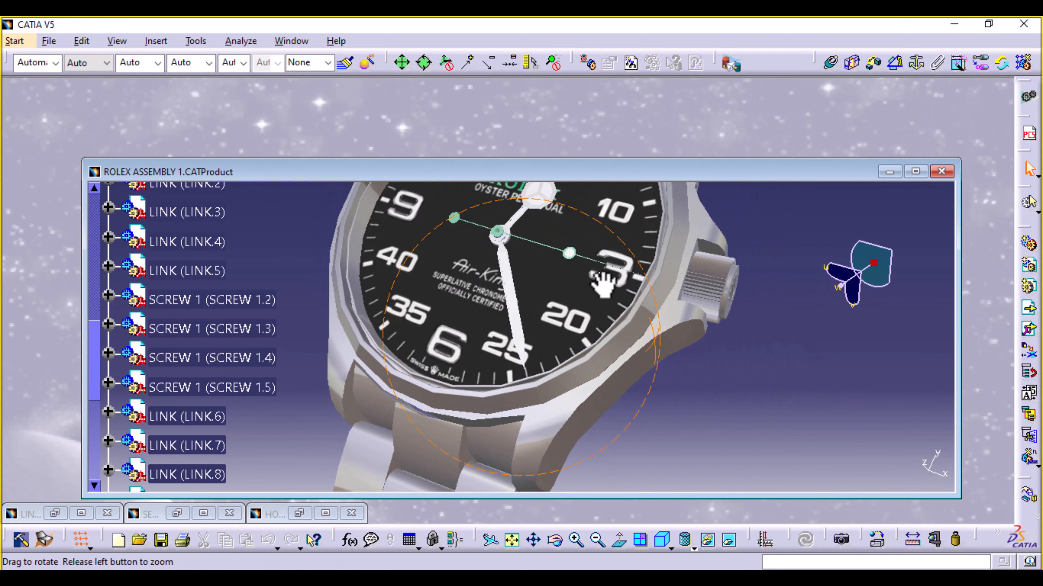
pyautogui.moveTo(782, 365)
pyautogui.mouseDown(button='middle')
pyautogui.moveTo(777, 447)
pyautogui.moveTo(781, 369)
pyautogui.mouseUp(button='middle')
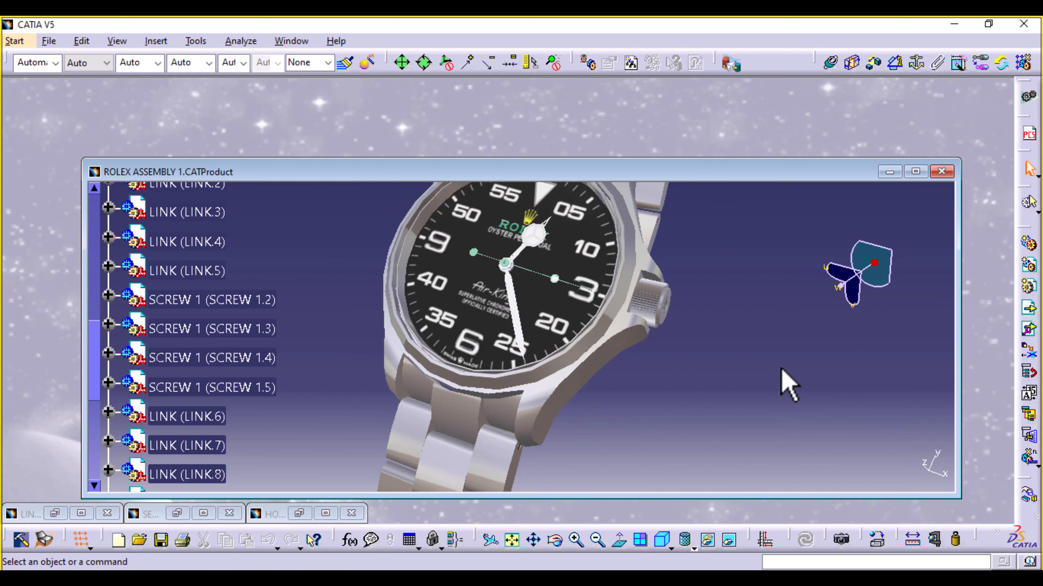
# Maximize the assembly window and examine the whole watch with its curved straps from the front and side.
pyautogui.click(914, 171)
pyautogui.moveTo(818, 232); pyautogui.dragTo(807, 362, button='middle')
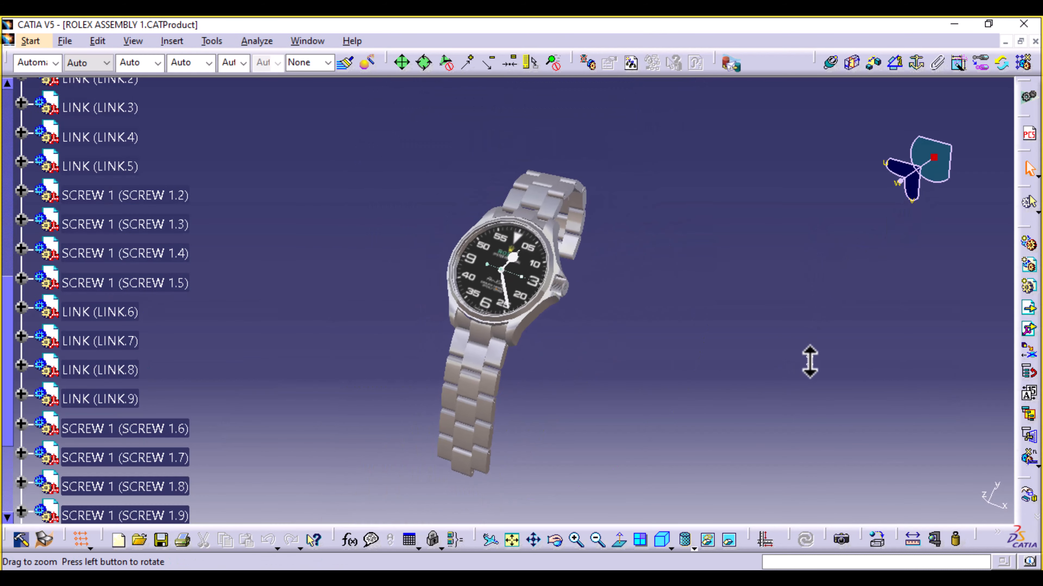
pyautogui.moveTo(706, 320); pyautogui.dragTo(656, 299, button='middle')
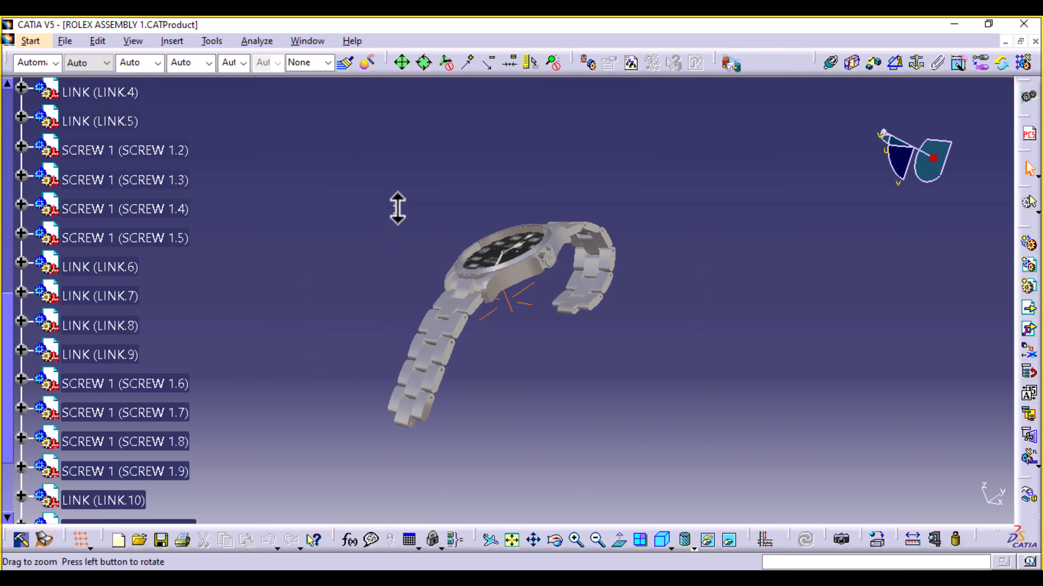
pyautogui.moveTo(397, 208); pyautogui.dragTo(382, 258, button='middle')
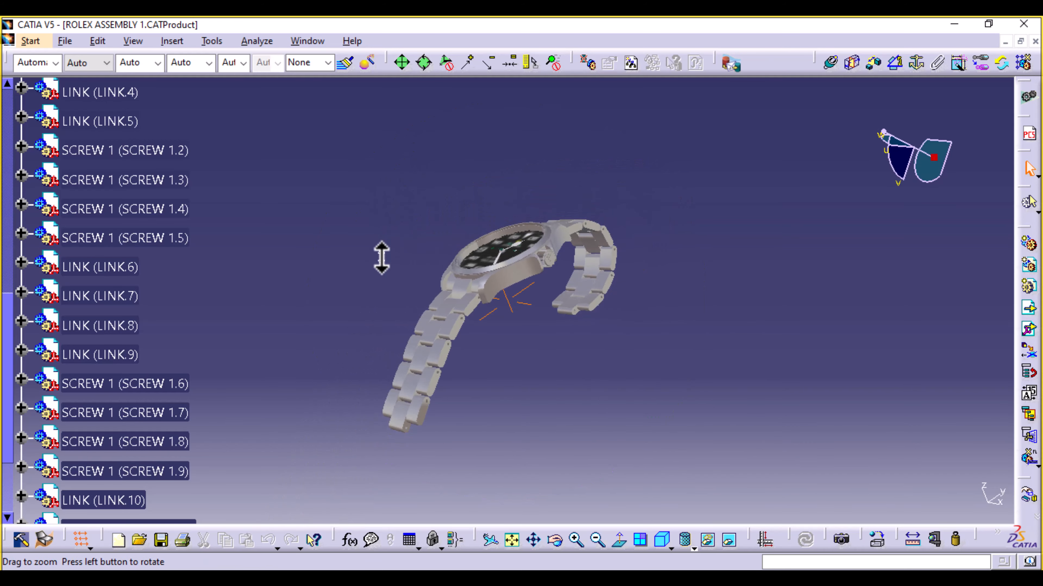